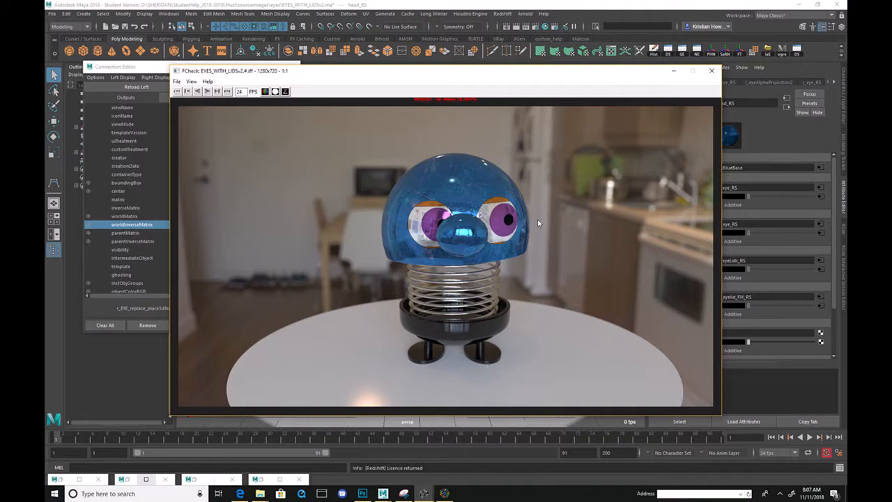
# - Move the render playback window aside and inspect the left and right eye 3D texture placements on the head
pyautogui.moveTo(644, 74); pyautogui.dragTo(287, 100)
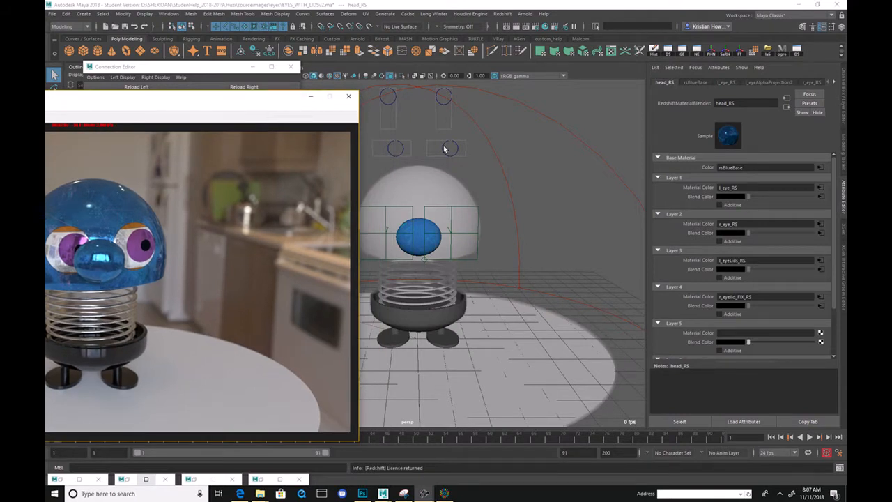
pyautogui.click(395, 206)
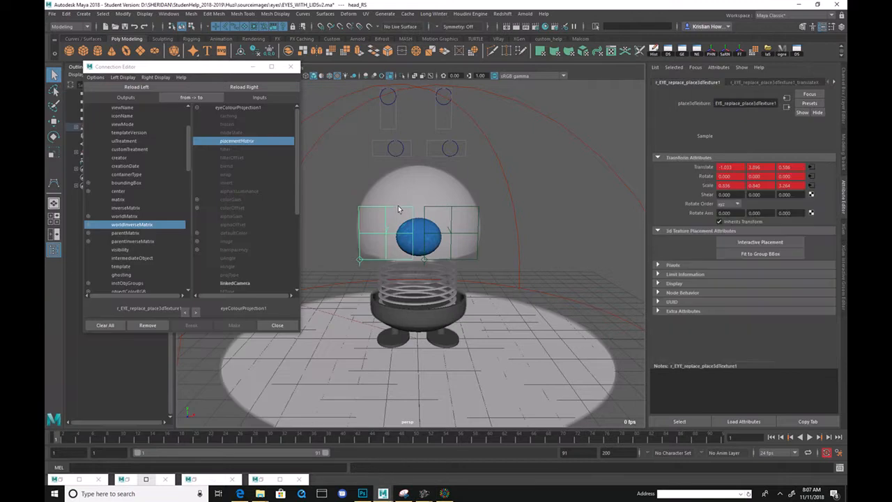
pyautogui.click(425, 210)
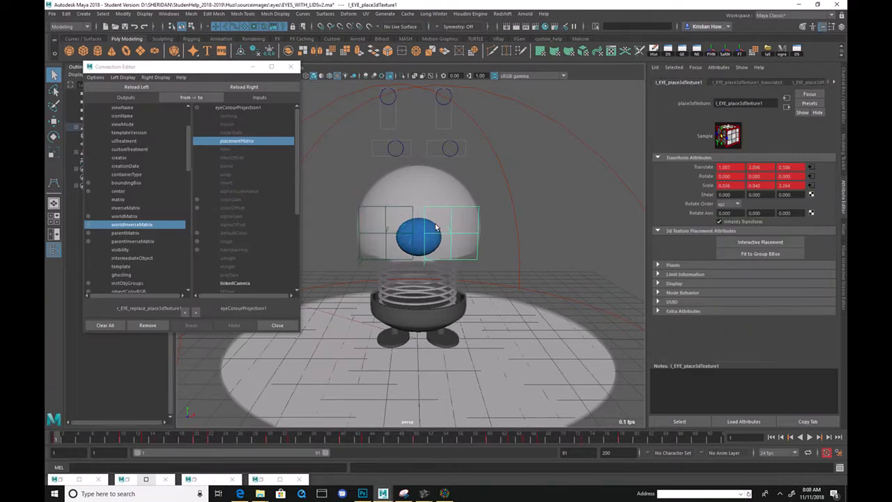
pyautogui.click(460, 223)
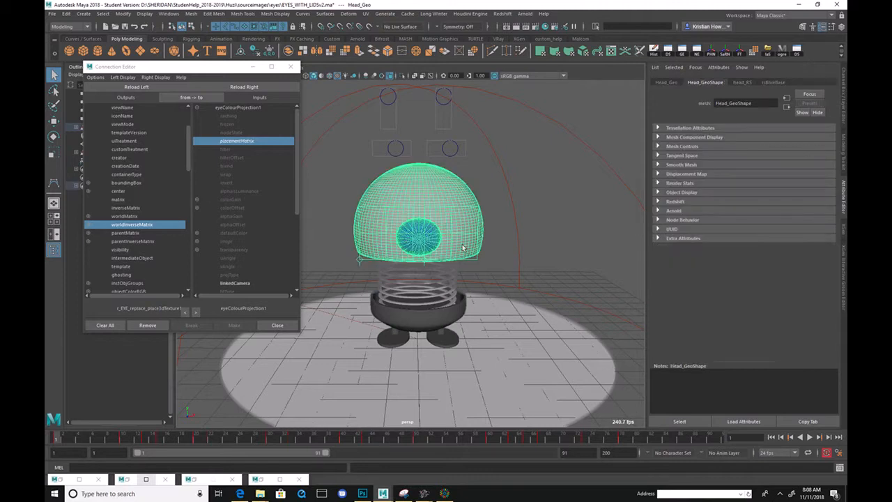
pyautogui.click(475, 258)
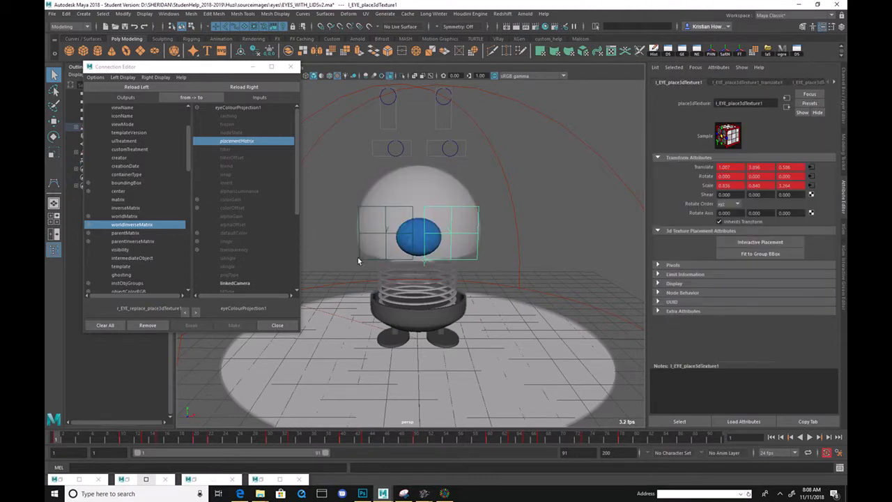
pyautogui.click(368, 261)
pyautogui.click(475, 262)
# - Move the l_eye_CTL control sideways to a Translate X of 3 and display its channel values
pyautogui.click(454, 149)
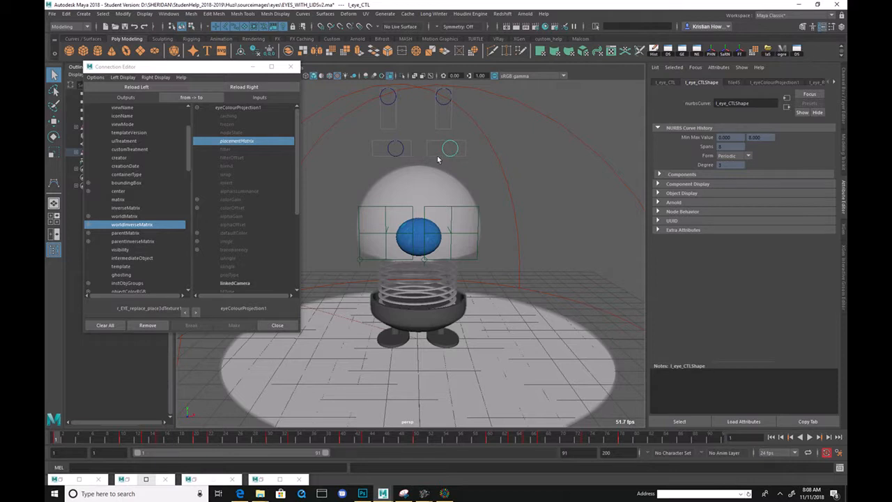
pyautogui.press('w')
pyautogui.moveTo(437, 159)
pyautogui.mouseDown(button='middle')
pyautogui.moveTo(448, 166)
pyautogui.moveTo(441, 162)
pyautogui.mouseUp(button='middle')
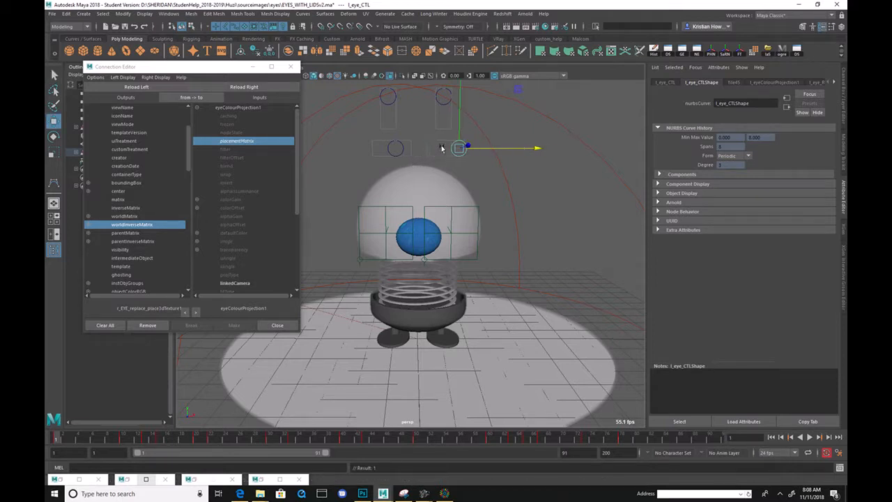
pyautogui.hotkey('ctrl', 'a')
# - Select both eyelid controls and lower them together inside their frames to a Translate X of 2.577
pyautogui.keyDown('alt'); pyautogui.moveTo(485, 140); pyautogui.dragTo(461, 233, button='middle'); pyautogui.keyUp('alt')
pyautogui.keyDown('alt'); pyautogui.moveTo(445, 190); pyautogui.dragTo(451, 166, button='middle'); pyautogui.keyUp('alt')
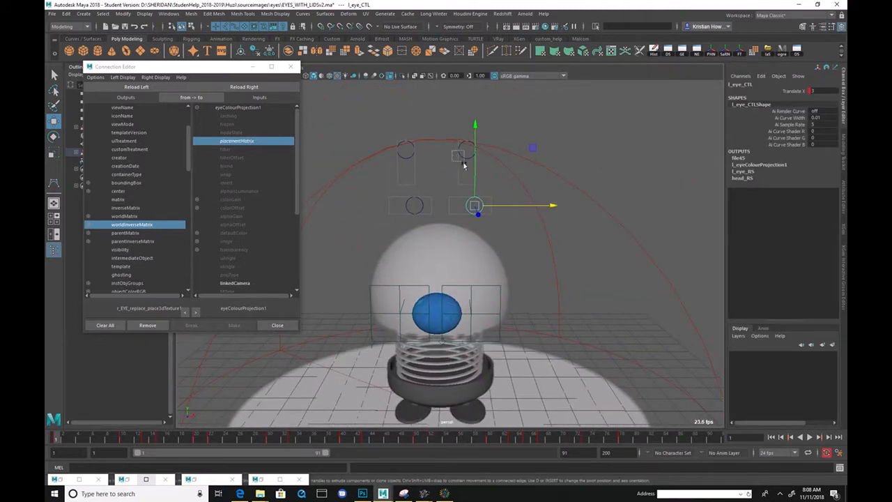
pyautogui.click(461, 159)
pyautogui.keyDown('shift'); pyautogui.moveTo(400, 159); pyautogui.dragTo(428, 104); pyautogui.keyUp('shift')
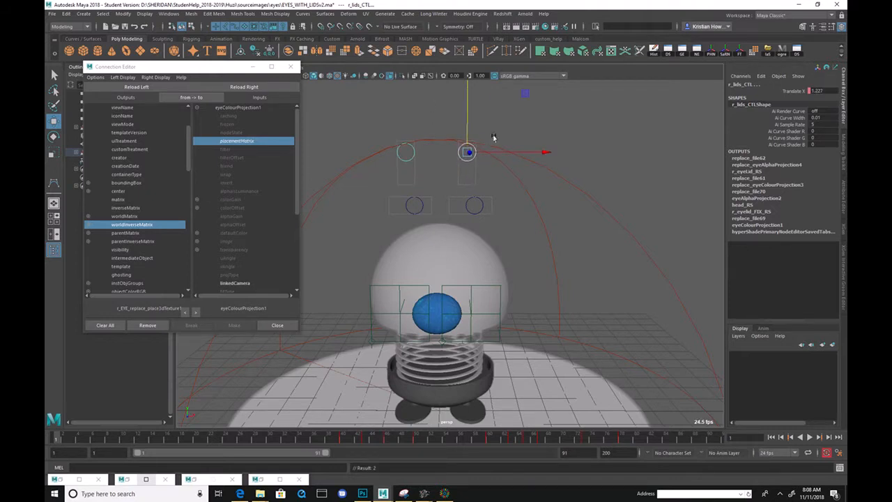
pyautogui.moveTo(467, 130); pyautogui.dragTo(331, 145)
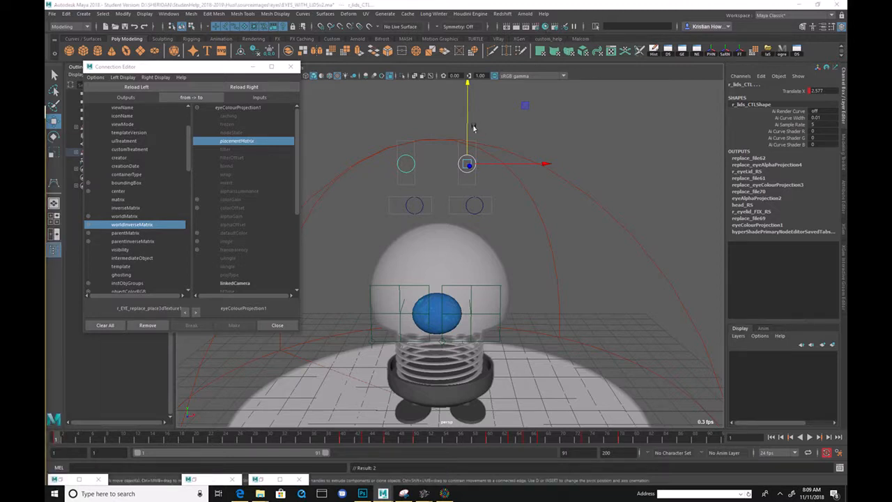
# - Restore the Hypershade at full size and check the rendered eyes and eyelids in FCheck before moving it out of the way
pyautogui.moveTo(45, 115); pyautogui.dragTo(558, 45)
pyautogui.click(814, 40)
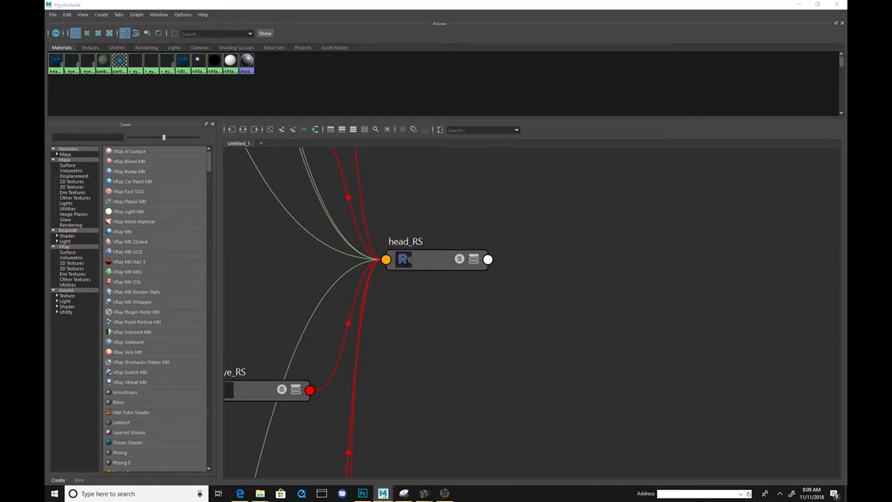
pyautogui.hotkey('alt', 'Tab')
pyautogui.moveTo(174, 105); pyautogui.dragTo(449, 95)
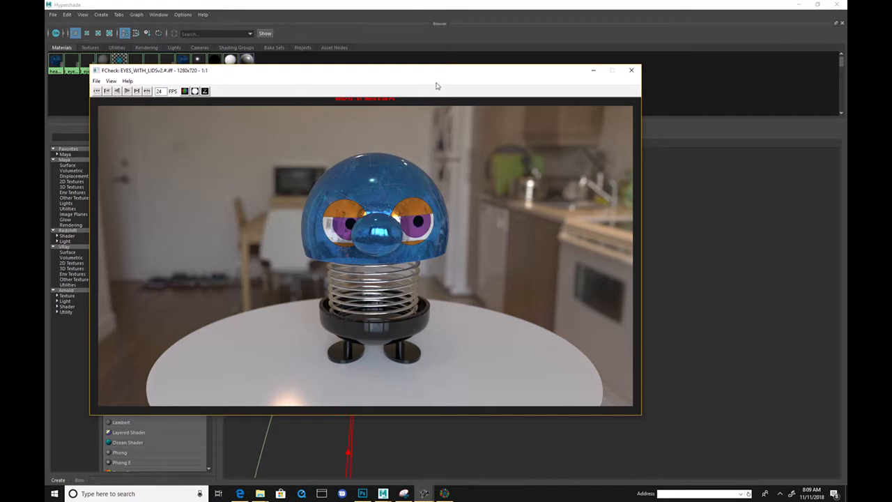
pyautogui.moveTo(437, 73); pyautogui.dragTo(46, 198)
# - Move the head_RS node away from its input shaders and survey the connected network as far as rsBlueBase
pyautogui.moveTo(412, 264); pyautogui.dragTo(526, 276)
pyautogui.scroll(-5, 526, 277)
pyautogui.scroll(3, 414, 247)
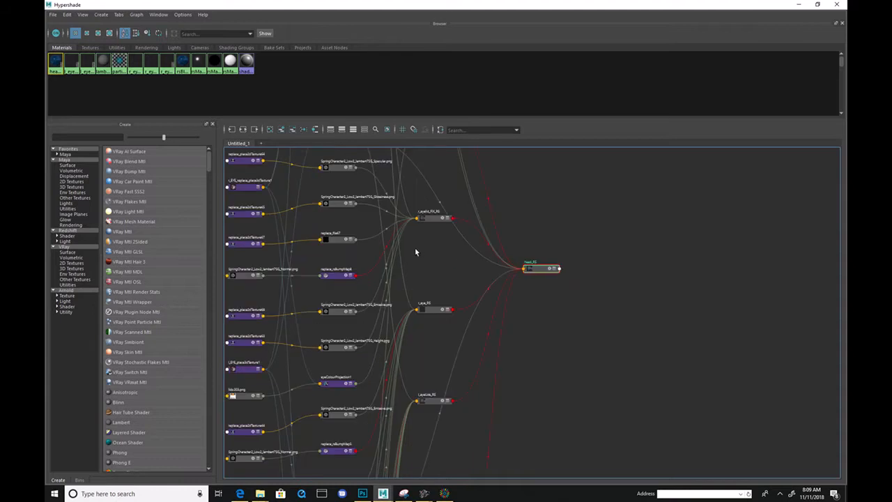
pyautogui.moveTo(459, 239)
pyautogui.mouseDown(button='middle')
pyautogui.moveTo(483, 151)
pyautogui.moveTo(469, 419)
pyautogui.mouseUp(button='middle')
pyautogui.moveTo(476, 215); pyautogui.dragTo(472, 428, button='middle')
pyautogui.moveTo(450, 241)
pyautogui.mouseDown(button='middle')
pyautogui.moveTo(497, 436)
pyautogui.moveTo(504, 188)
pyautogui.mouseUp(button='middle')
pyautogui.moveTo(523, 465)
pyautogui.mouseDown(button='middle')
pyautogui.moveTo(476, 167)
pyautogui.moveTo(478, 223)
pyautogui.mouseUp(button='middle')
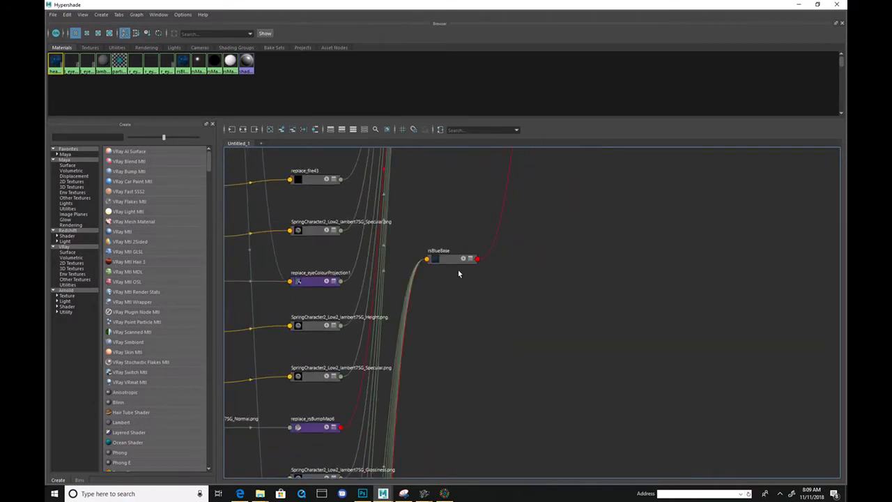
# - Reposition the rsBlueBase node well clear of the texture nodes in the shader graph
pyautogui.scroll(5, 455, 279)
pyautogui.moveTo(424, 226); pyautogui.dragTo(530, 340)
pyautogui.scroll(-5, 534, 379)
pyautogui.moveTo(534, 379); pyautogui.dragTo(463, 450, button='middle')
pyautogui.moveTo(530, 256); pyautogui.dragTo(705, 326)
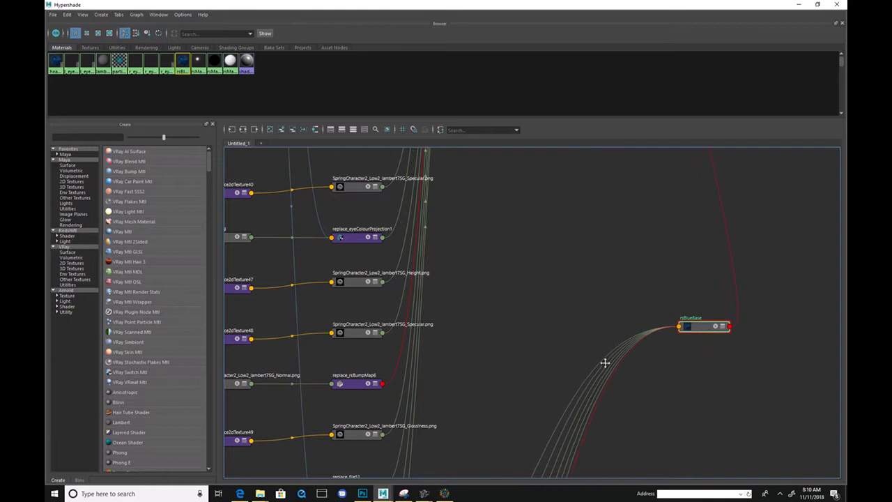
# - Examine the specular, glossiness, AO, height and bump map nodes feeding rsBlueBase, and frame the rsBlueBase node
pyautogui.keyDown('alt'); pyautogui.moveTo(622, 393); pyautogui.dragTo(539, 184, button='middle'); pyautogui.keyUp('alt')
pyautogui.keyDown('alt'); pyautogui.moveTo(381, 377); pyautogui.dragTo(446, 243, button='middle'); pyautogui.keyUp('alt')
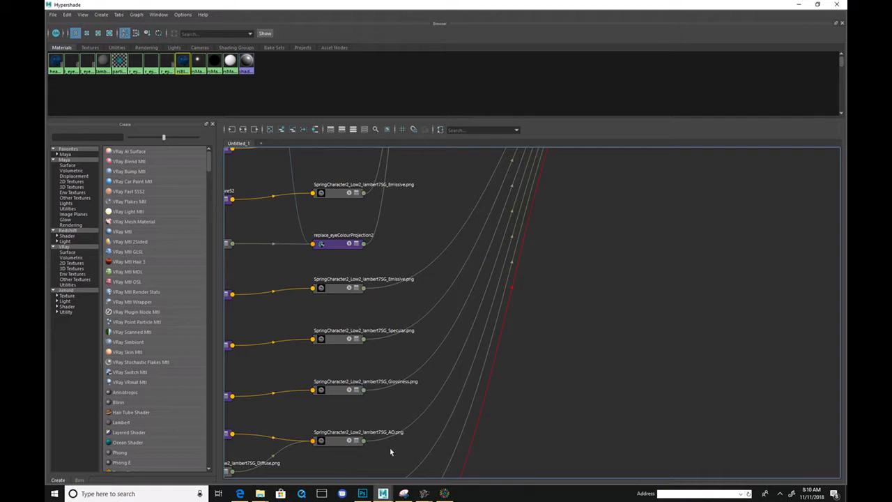
pyautogui.scroll(3, 391, 451)
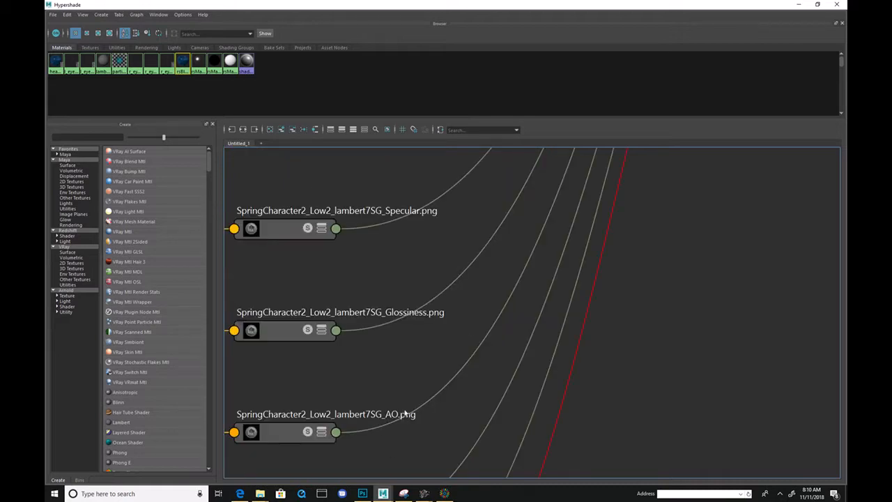
pyautogui.scroll(-3, 375, 390)
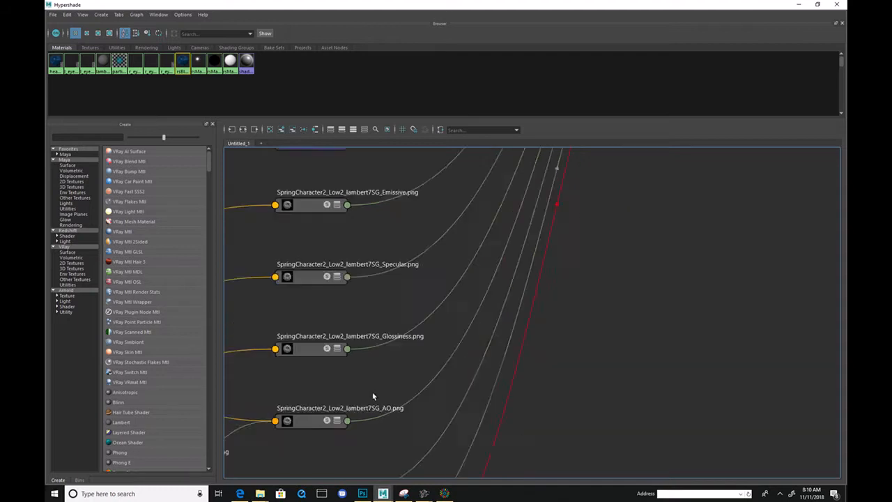
pyautogui.scroll(3, 371, 376)
pyautogui.scroll(2, 377, 357)
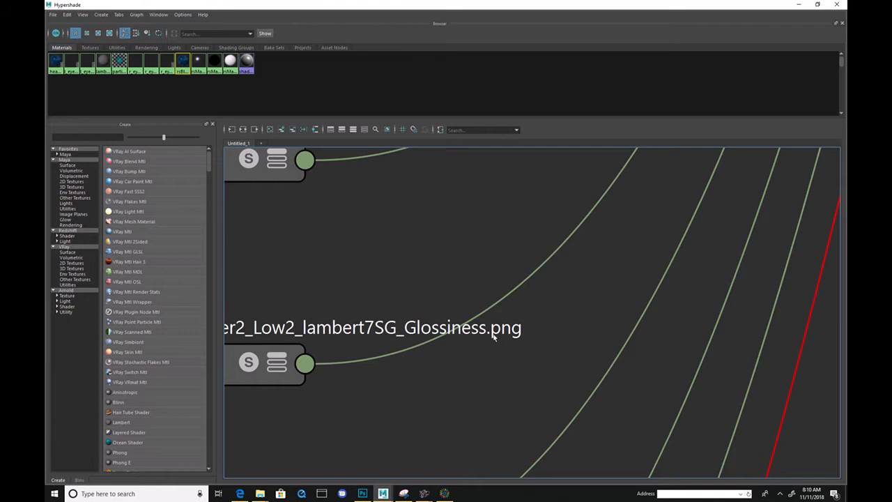
pyautogui.scroll(-4, 453, 335)
pyautogui.scroll(4, 426, 342)
pyautogui.keyDown('alt'); pyautogui.moveTo(427, 343); pyautogui.dragTo(420, 293, button='middle'); pyautogui.keyUp('alt')
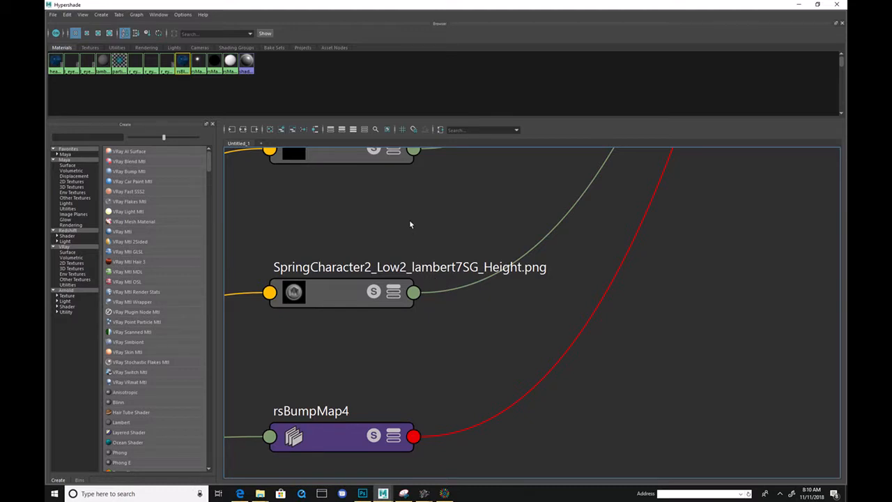
pyautogui.scroll(-5, 498, 179)
pyautogui.scroll(1, 486, 252)
pyautogui.press('f')
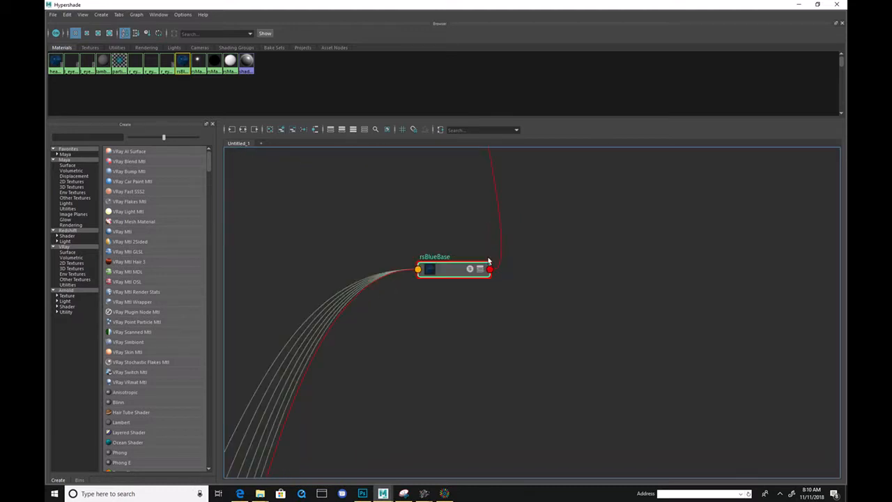
# - Switch to FCheck to view the rendered eyelids, and move the render window off the shader graph
pyautogui.moveTo(396, 280); pyautogui.dragTo(354, 297)
pyautogui.hotkey('alt', 'Tab')
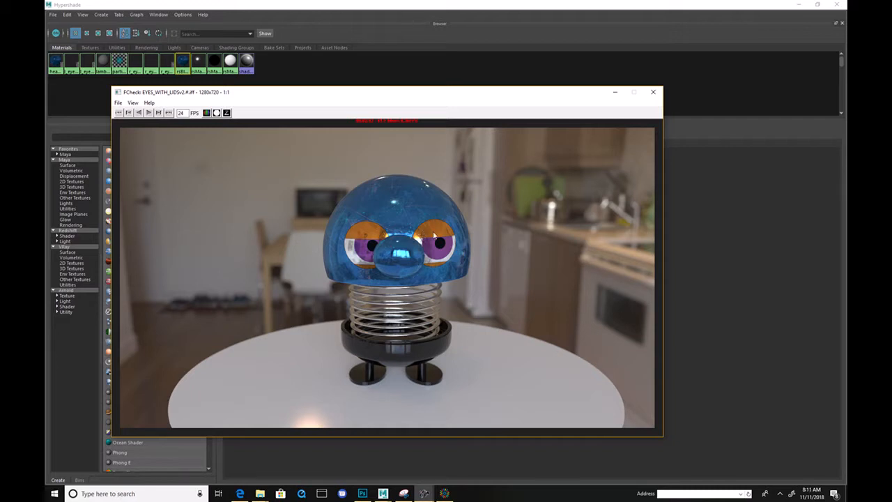
pyautogui.moveTo(549, 97); pyautogui.dragTo(0, 187)
# - Move the head_RS node farther from r_eyelid_FIX_RS and r_eye_RS, and shift the Hypershade window to uncover the material's layer attributes
pyautogui.keyDown('alt'); pyautogui.moveTo(462, 159); pyautogui.dragTo(514, 311, button='middle'); pyautogui.keyUp('alt')
pyautogui.keyDown('alt'); pyautogui.moveTo(514, 311); pyautogui.dragTo(436, 202, button='right'); pyautogui.keyUp('alt')
pyautogui.keyDown('alt'); pyautogui.moveTo(437, 201); pyautogui.dragTo(557, 338, button='middle'); pyautogui.keyUp('alt')
pyautogui.keyDown('alt'); pyautogui.moveTo(556, 339); pyautogui.dragTo(467, 235, button='right'); pyautogui.keyUp('alt')
pyautogui.keyDown('alt'); pyautogui.moveTo(467, 236); pyautogui.dragTo(420, 221, button='middle'); pyautogui.keyUp('alt')
pyautogui.keyDown('alt'); pyautogui.moveTo(421, 221); pyautogui.dragTo(596, 318, button='right'); pyautogui.keyUp('alt')
pyautogui.keyDown('alt'); pyautogui.moveTo(585, 318); pyautogui.dragTo(514, 255, button='middle'); pyautogui.keyUp('alt')
pyautogui.keyDown('alt'); pyautogui.moveTo(514, 255); pyautogui.dragTo(623, 373, button='right'); pyautogui.keyUp('alt')
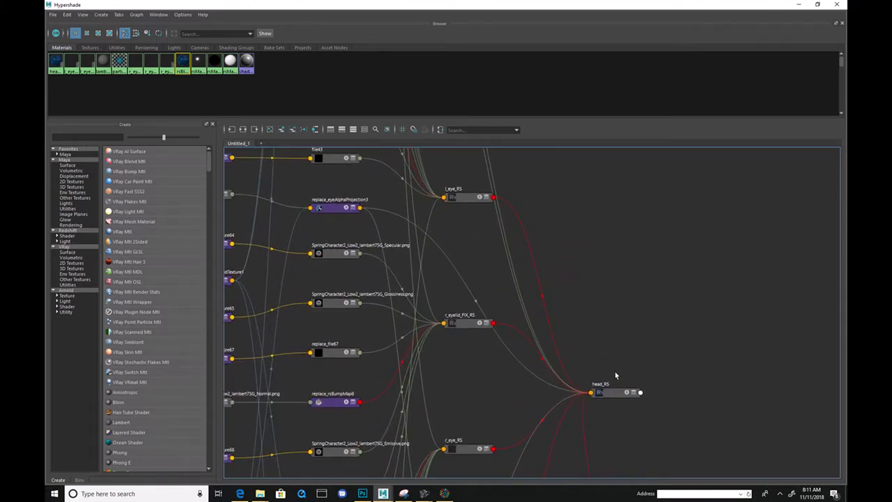
pyautogui.keyDown('alt'); pyautogui.moveTo(555, 354); pyautogui.dragTo(603, 397, button='right'); pyautogui.keyUp('alt')
pyautogui.keyDown('alt'); pyautogui.moveTo(603, 396); pyautogui.dragTo(562, 288, button='middle'); pyautogui.keyUp('alt')
pyautogui.moveTo(589, 293); pyautogui.dragTo(749, 307)
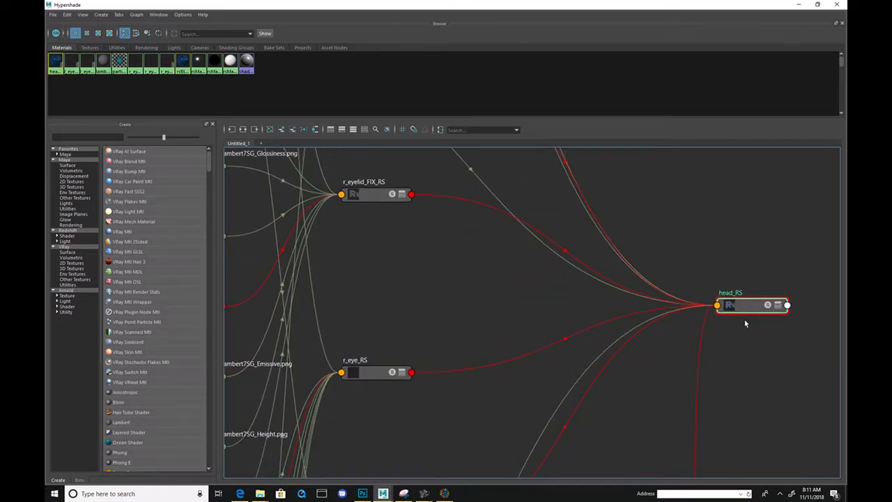
pyautogui.moveTo(701, 3); pyautogui.dragTo(472, 30)
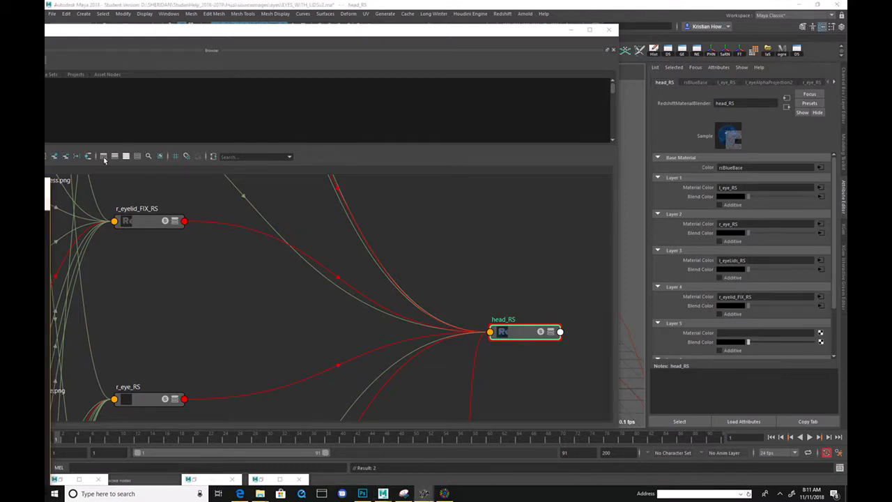
# - Bring the FCheck window back into view to watch the rendered eye animation, and minimize it
pyautogui.moveTo(44, 180); pyautogui.dragTo(441, 101)
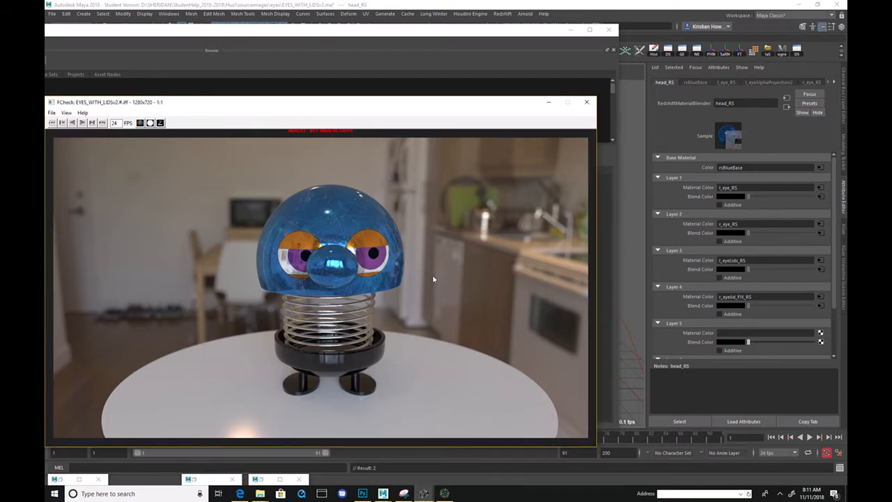
pyautogui.moveTo(422, 494)
pyautogui.click(424, 493)
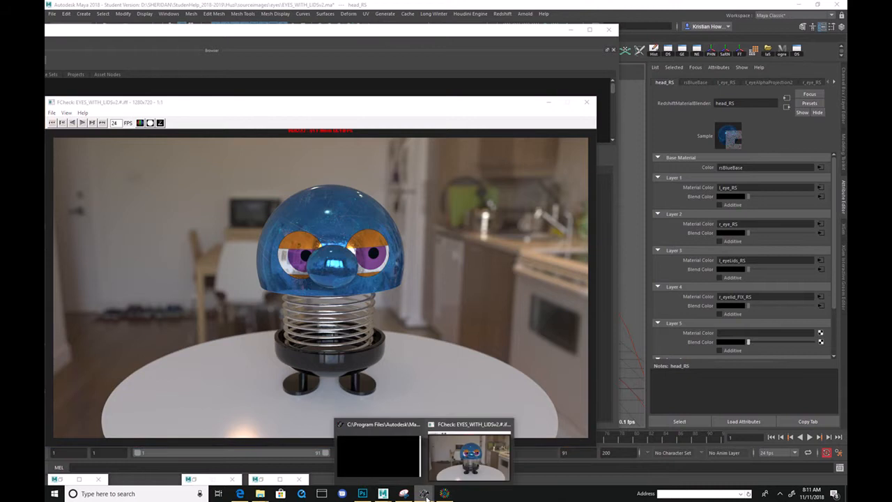
pyautogui.click(452, 464)
pyautogui.moveTo(454, 105); pyautogui.dragTo(540, 80)
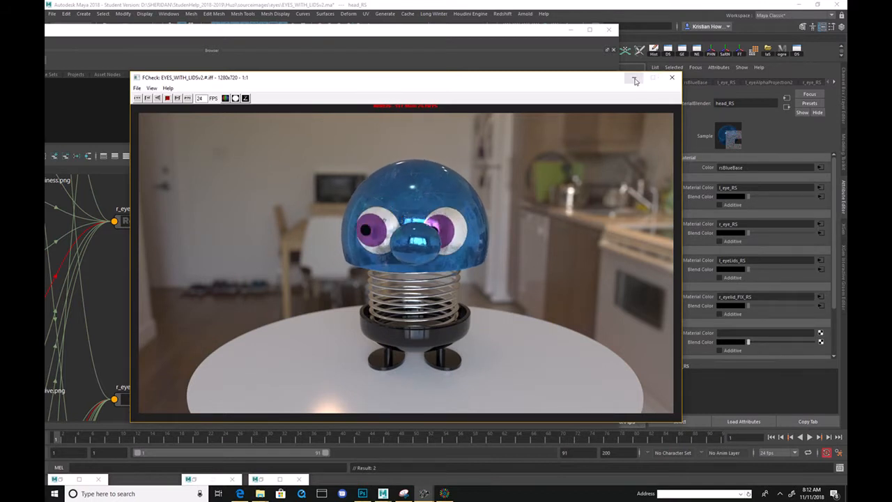
pyautogui.click(635, 79)
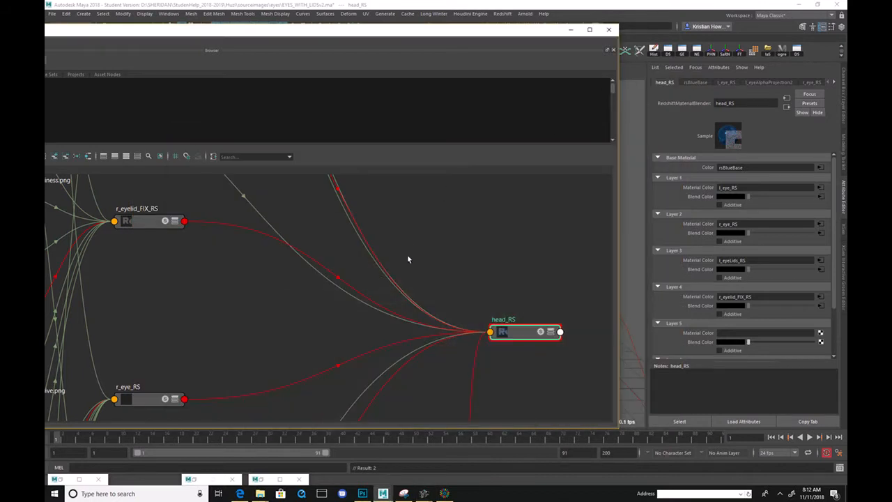
# - Look over the wider head_RS shader network and minimize the Hypershade
pyautogui.scroll(-10, 411, 279)
pyautogui.scroll(5, 296, 282)
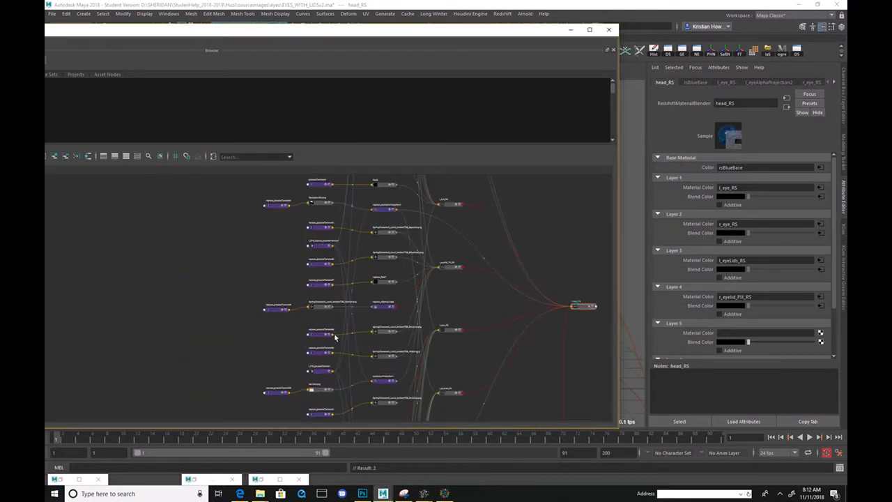
pyautogui.click(570, 29)
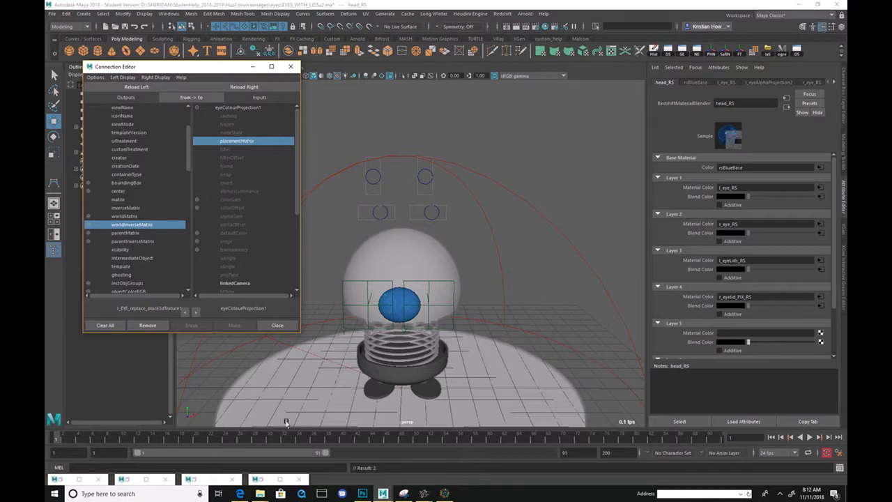
# - Search Windows for "maya" and launch a new Maya session
pyautogui.click(112, 494)
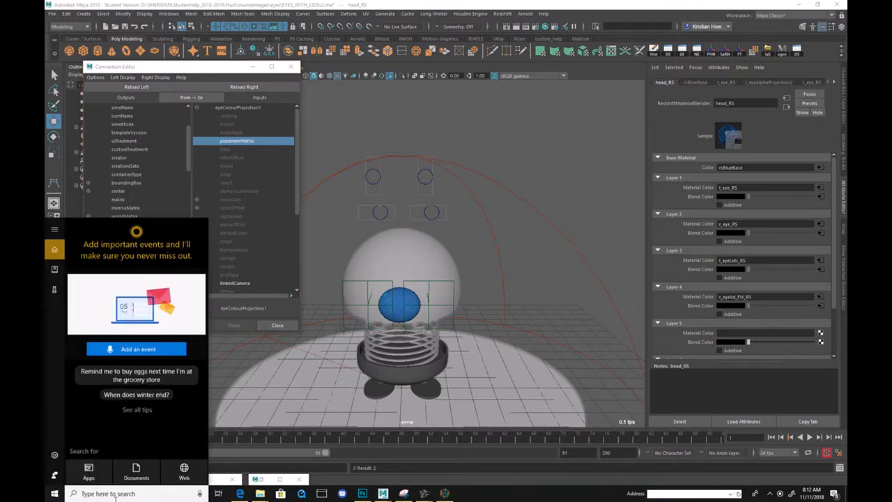
pyautogui.write('maya')
pyautogui.press('Return')
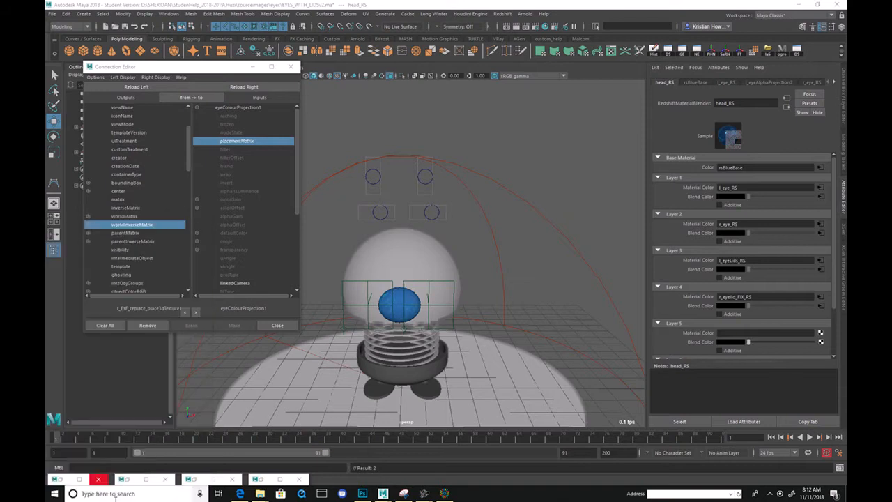
# - Open the eyes folder inside the Huzi project's sourceimages folder in File Explorer
pyautogui.click(363, 493)
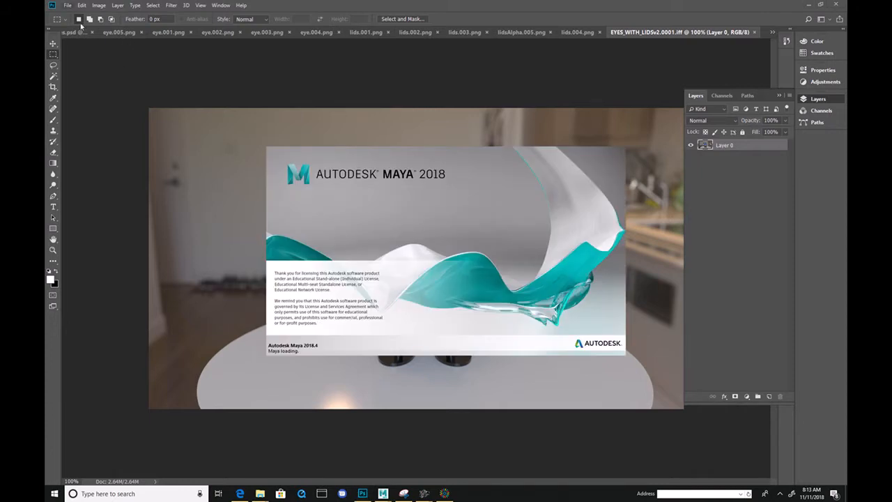
pyautogui.moveTo(46, 224); pyautogui.dragTo(372, 53)
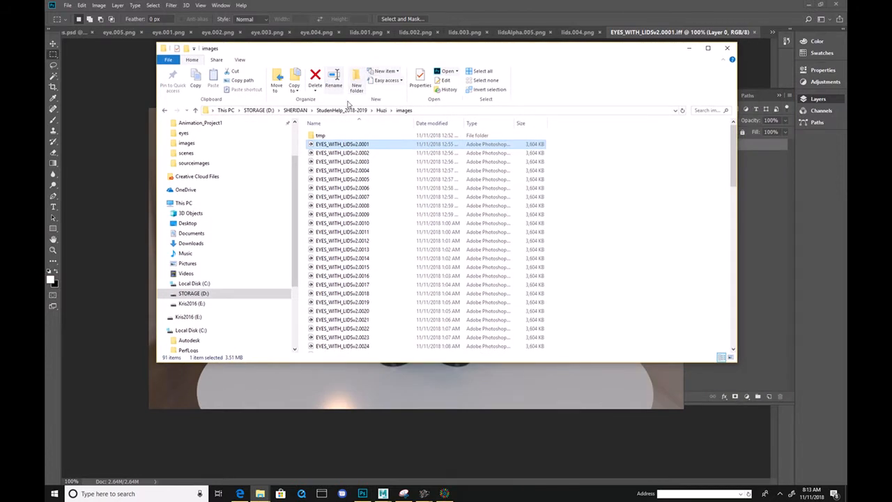
pyautogui.click(382, 110)
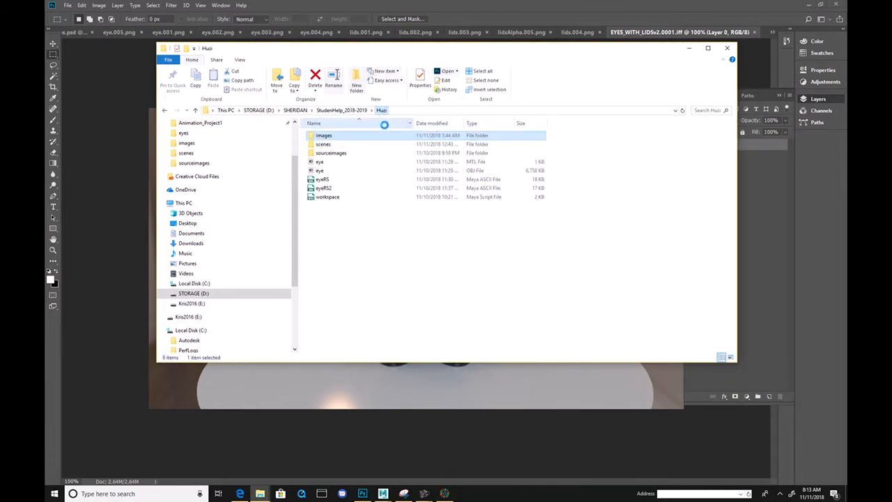
pyautogui.doubleClick(333, 136)
pyautogui.click(164, 111)
pyautogui.click(338, 152)
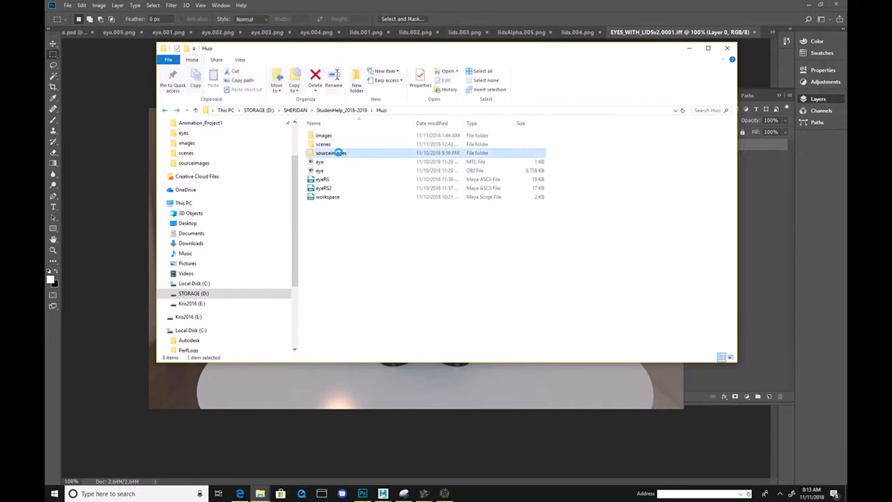
pyautogui.doubleClick(338, 152)
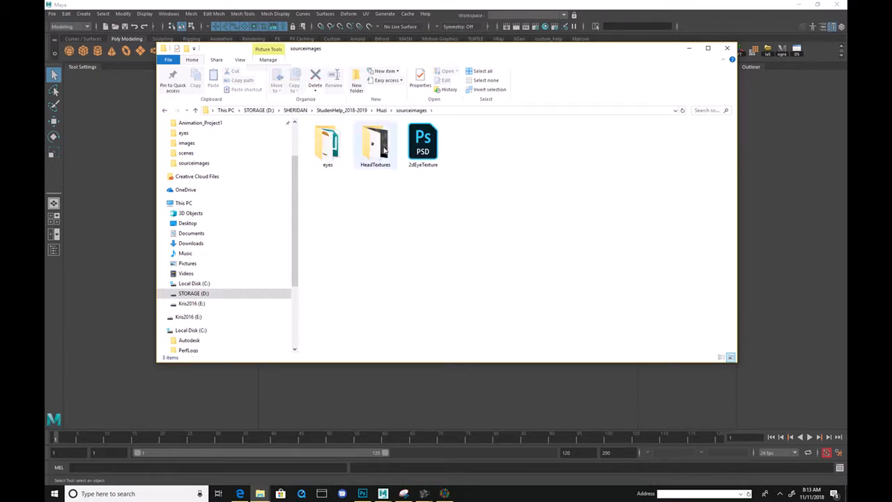
pyautogui.doubleClick(330, 142)
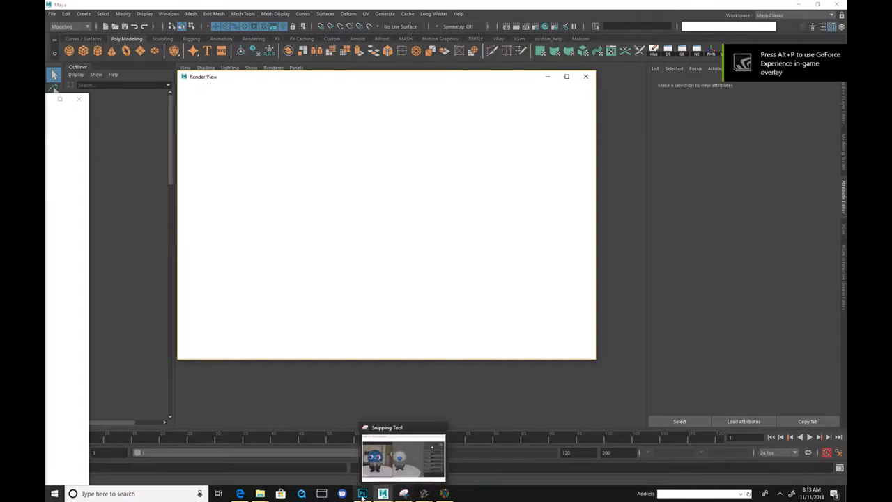
# - Bring the eyes folder back into view to examine the numbered eye, lid and alpha images, and minimize it
pyautogui.moveTo(260, 494)
pyautogui.click(318, 460)
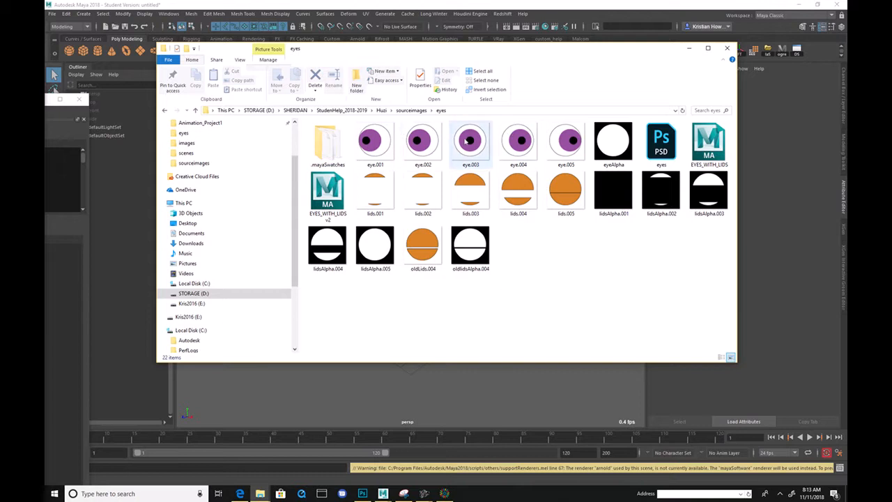
pyautogui.moveTo(461, 147)
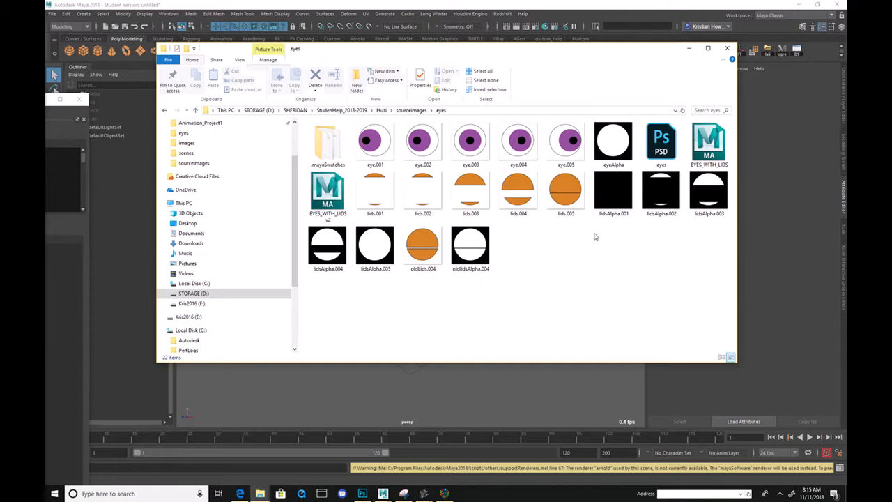
pyautogui.moveTo(655, 180)
pyautogui.click(688, 48)
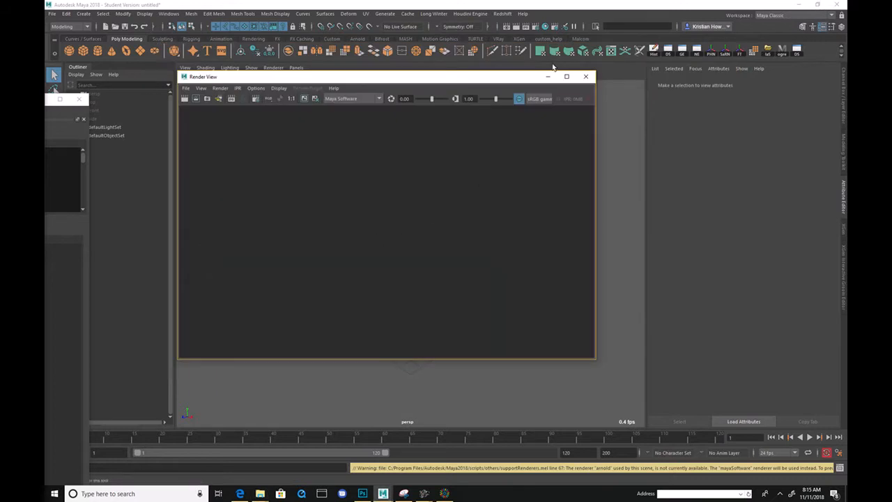
# - Minimize the Render View, create a polygon sphere, scale it up uniformly and raise it above the grid
pyautogui.click(548, 76)
pyautogui.click(66, 49)
pyautogui.press('F3')
pyautogui.keyDown('alt'); pyautogui.moveTo(367, 286); pyautogui.dragTo(409, 279); pyautogui.keyUp('alt')
pyautogui.keyDown('alt'); pyautogui.moveTo(390, 278); pyautogui.dragTo(456, 305, button='right'); pyautogui.keyUp('alt')
pyautogui.press('e')
pyautogui.press('r')
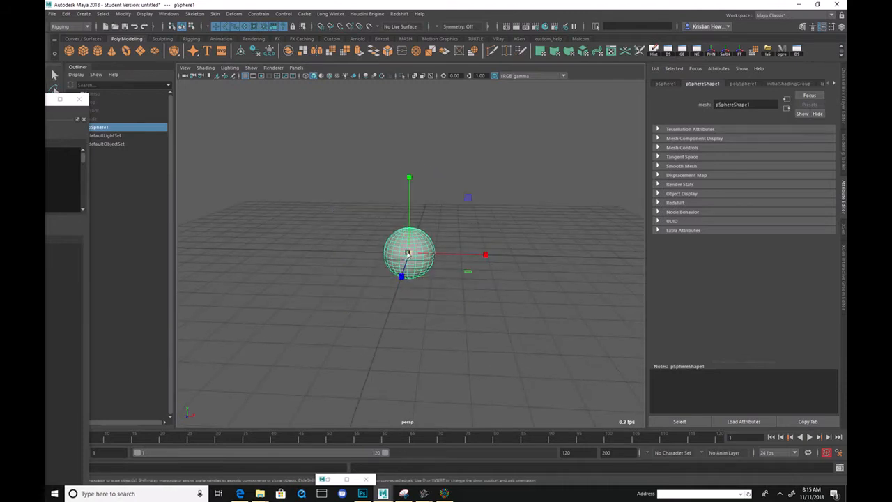
pyautogui.moveTo(407, 255); pyautogui.dragTo(520, 257)
pyautogui.press('w')
pyautogui.moveTo(409, 201); pyautogui.dragTo(381, 82)
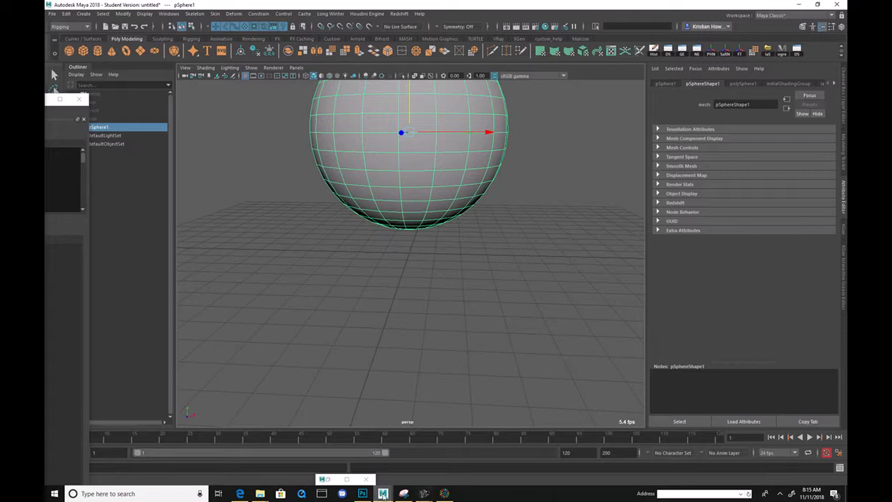
# - Switch to the finished EYES_WITH_LIDSv2 scene and return to the new Maya session with the sphere
pyautogui.moveTo(383, 495)
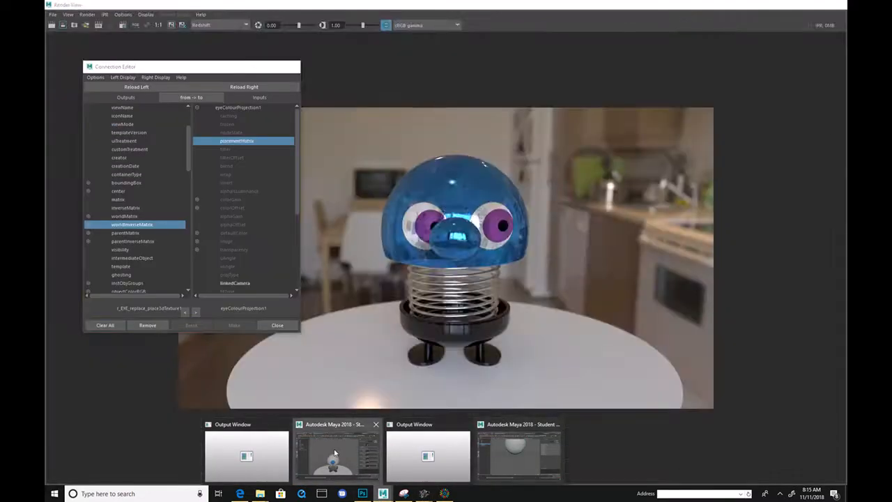
pyautogui.click(335, 453)
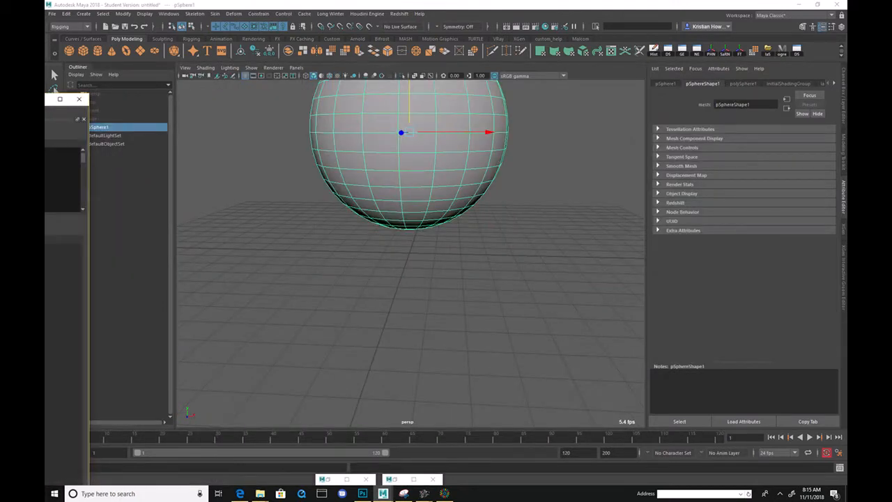
pyautogui.moveTo(45, 102); pyautogui.dragTo(194, 100)
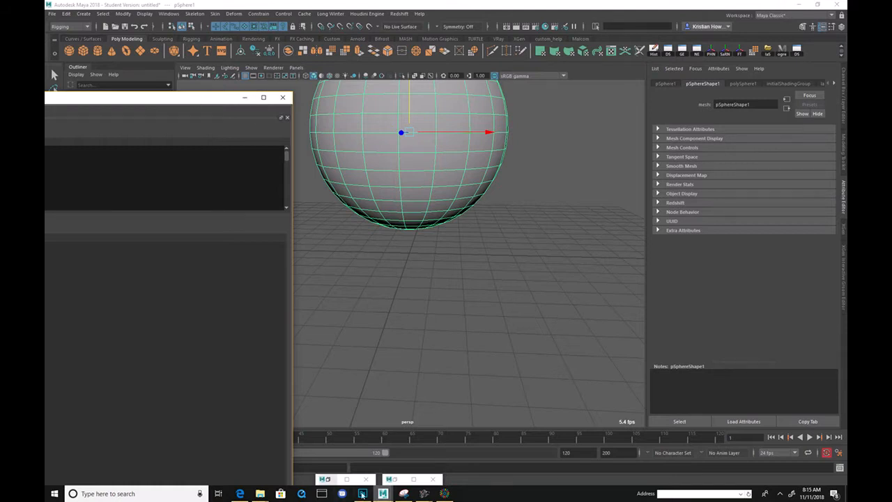
pyautogui.click(336, 451)
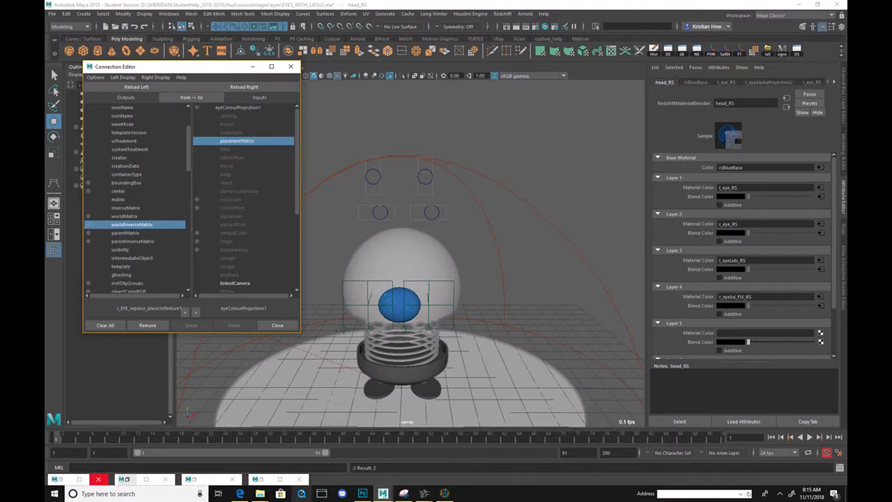
pyautogui.moveTo(382, 493)
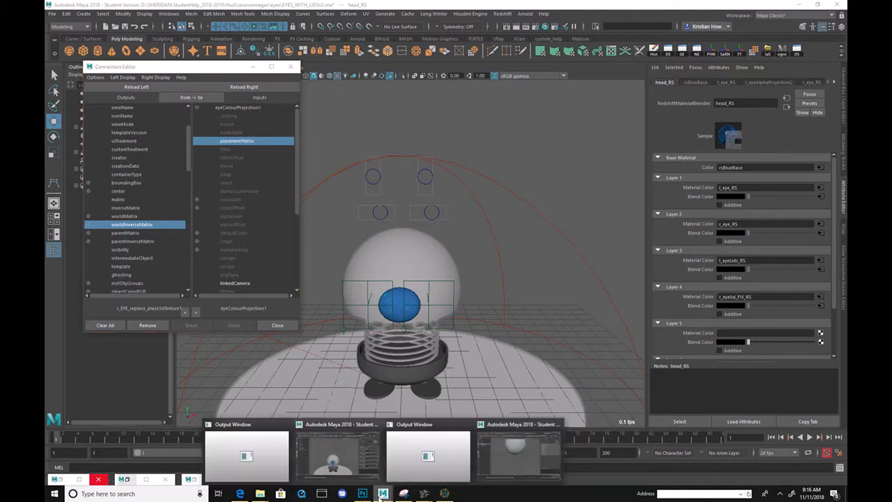
pyautogui.click(483, 418)
# - Frame the sphere in the perspective view, and narrow and reposition the Hypershade window so it fits fully on screen
pyautogui.press('f')
pyautogui.keyDown('alt'); pyautogui.moveTo(463, 221); pyautogui.dragTo(519, 239, button='right'); pyautogui.keyUp('alt')
pyautogui.keyDown('alt'); pyautogui.moveTo(519, 239); pyautogui.dragTo(501, 245); pyautogui.keyUp('alt')
pyautogui.keyDown('alt'); pyautogui.moveTo(535, 115); pyautogui.dragTo(526, 134); pyautogui.keyUp('alt')
pyautogui.keyDown('alt'); pyautogui.moveTo(520, 145); pyautogui.dragTo(535, 131, button='middle'); pyautogui.keyUp('alt')
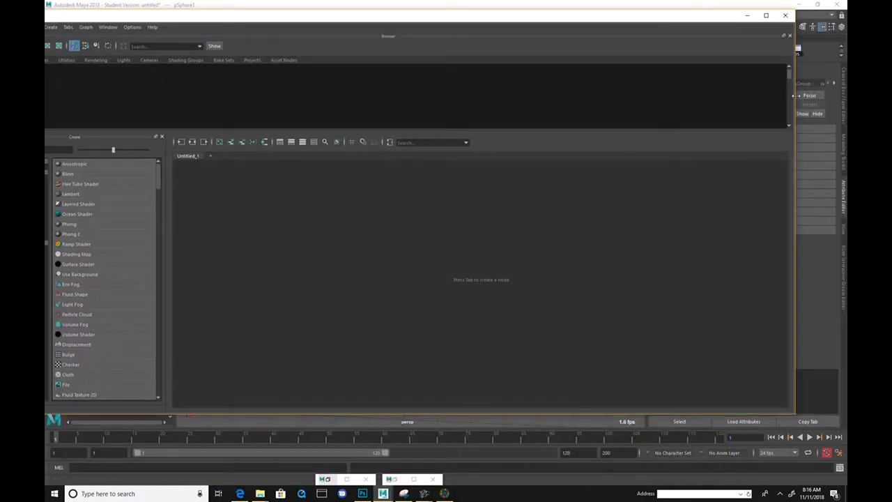
pyautogui.moveTo(787, 93); pyautogui.dragTo(547, 87)
pyautogui.moveTo(407, 15); pyautogui.dragTo(591, 26)
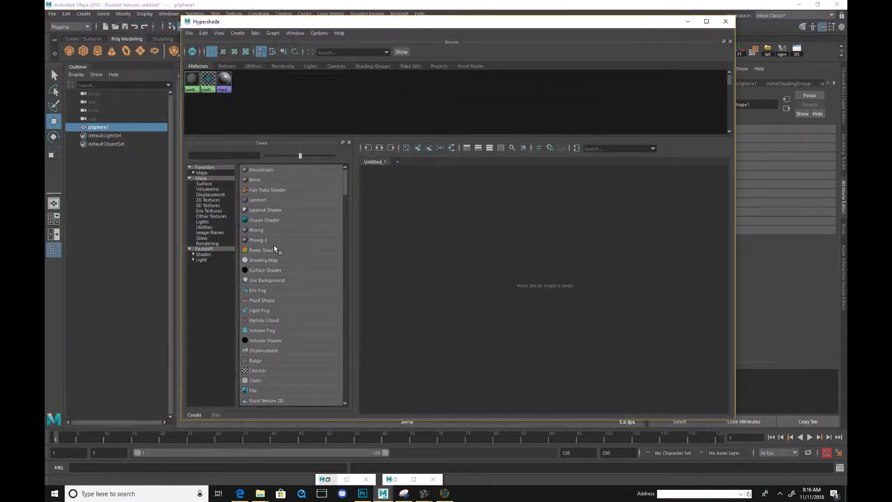
# - Create a RedshiftMaterial and a RedshiftMaterialBlender from the Redshift surface shaders
pyautogui.click(199, 254)
pyautogui.click(193, 254)
pyautogui.click(210, 261)
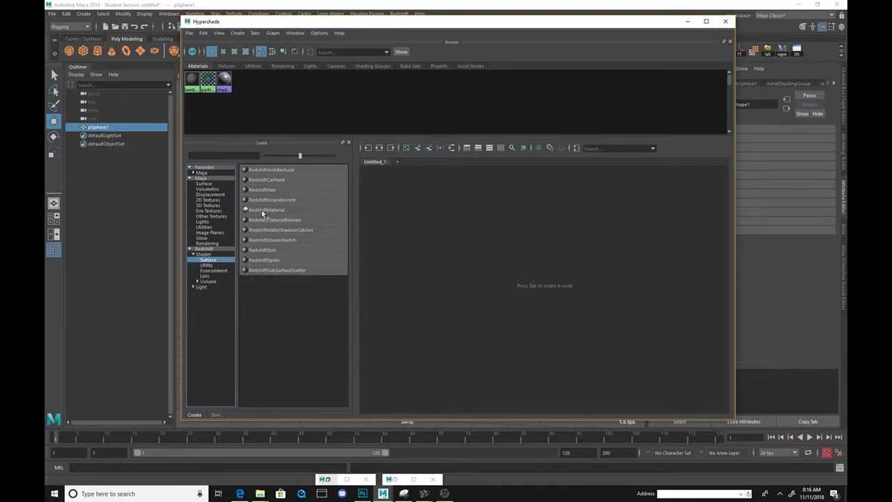
pyautogui.click(265, 210)
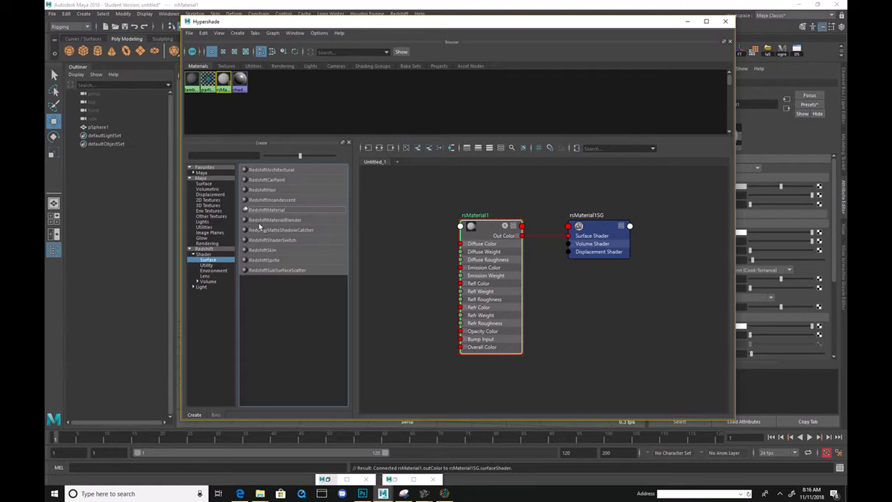
pyautogui.click(288, 221)
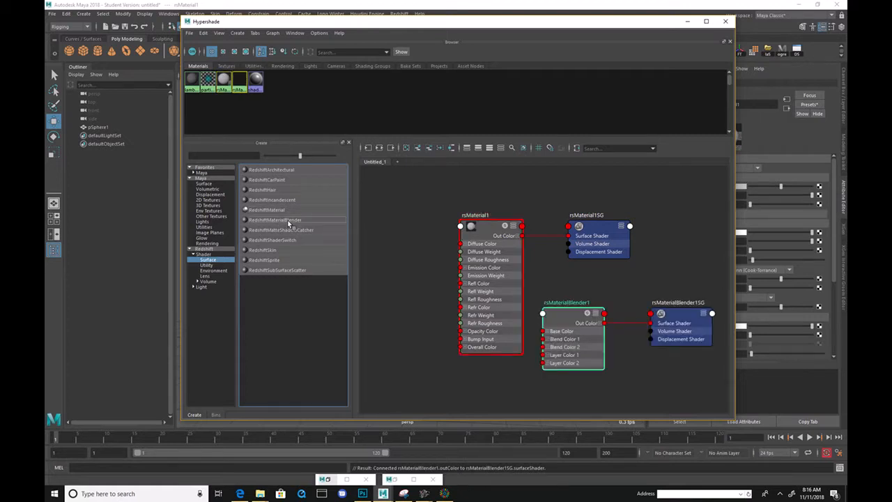
# - Rename the Redshift material base_RS and the material blender head_RS
pyautogui.keyDown('alt'); pyautogui.moveTo(478, 255); pyautogui.dragTo(631, 272, button='middle'); pyautogui.keyUp('alt')
pyautogui.doubleClick(426, 200)
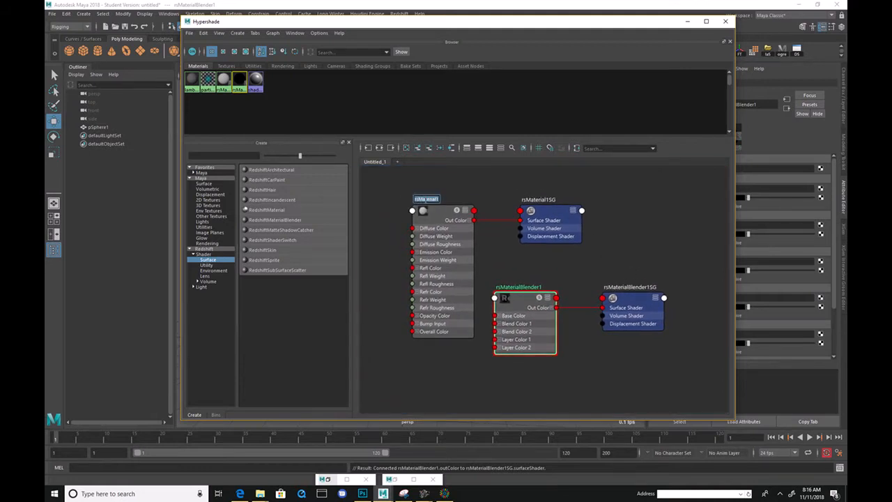
pyautogui.write('bl')
pyautogui.press('Return')
pyautogui.doubleClick(522, 288)
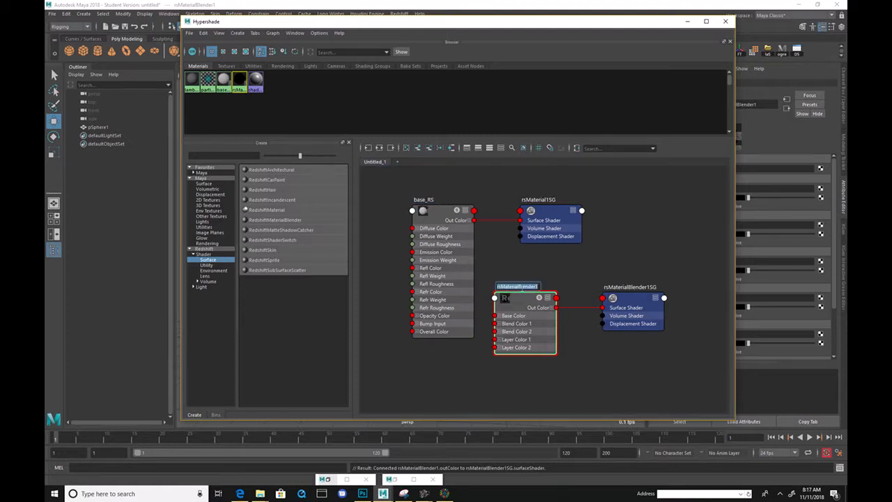
pyautogui.write('head_RS')
pyautogui.press('Return')
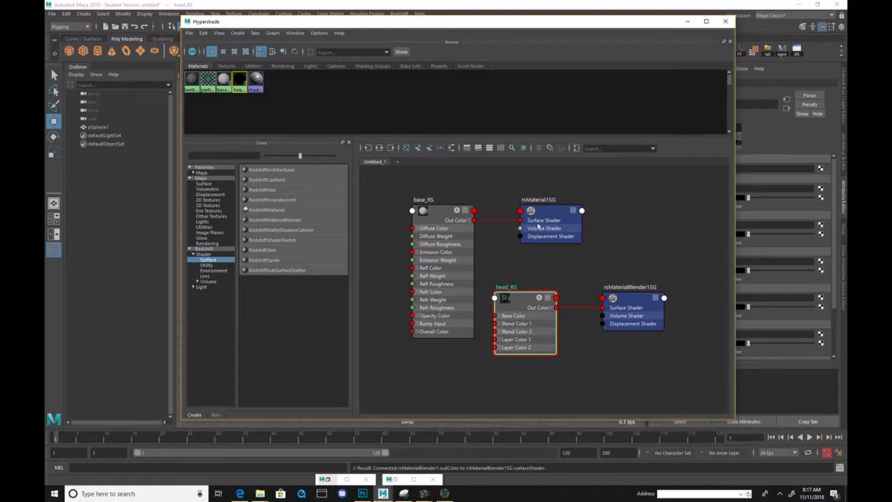
# - Spread out the two shading group nodes and head_RS to make room beside base_RS
pyautogui.moveTo(565, 214); pyautogui.dragTo(550, 178)
pyautogui.moveTo(658, 288); pyautogui.dragTo(685, 276)
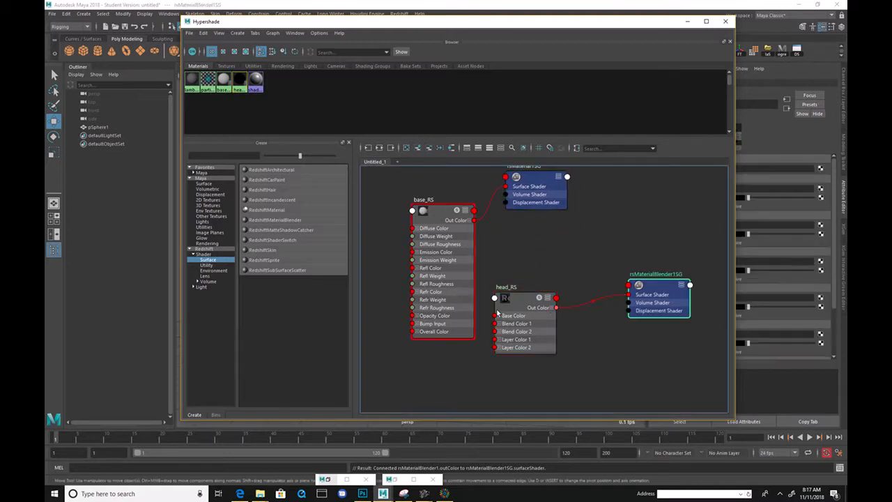
pyautogui.moveTo(519, 297); pyautogui.dragTo(554, 289)
# - Map a Ramp texture to the diffuse color of base_RS and set the ramp type to U Ramp
pyautogui.click(436, 209)
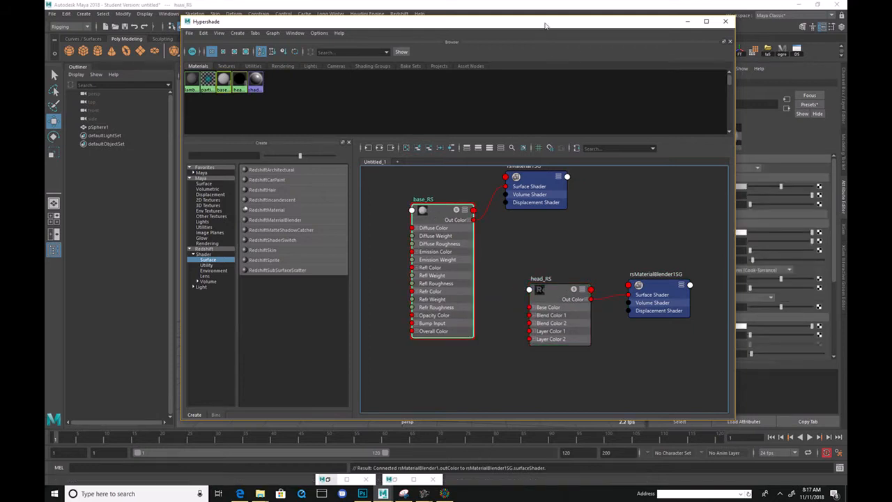
pyautogui.moveTo(552, 24); pyautogui.dragTo(431, 27)
pyautogui.click(819, 187)
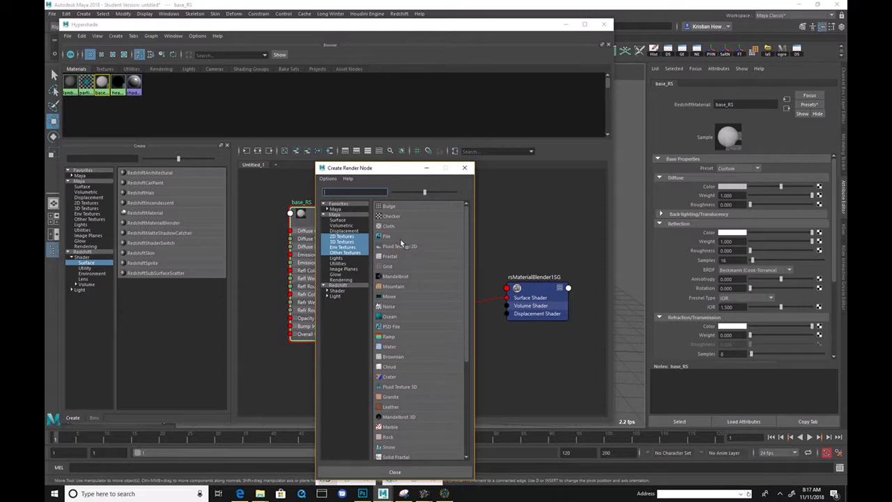
pyautogui.click(400, 336)
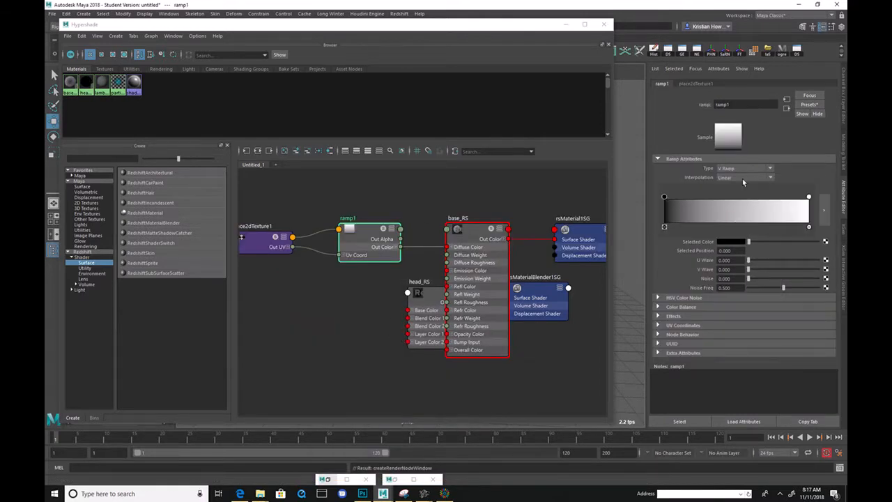
pyautogui.click(728, 168)
pyautogui.click(737, 182)
# - Color the ramp magenta at its start, red at position 0.471 and yellow at its end
pyautogui.click(666, 227)
pyautogui.click(730, 243)
pyautogui.moveTo(788, 248); pyautogui.dragTo(808, 260)
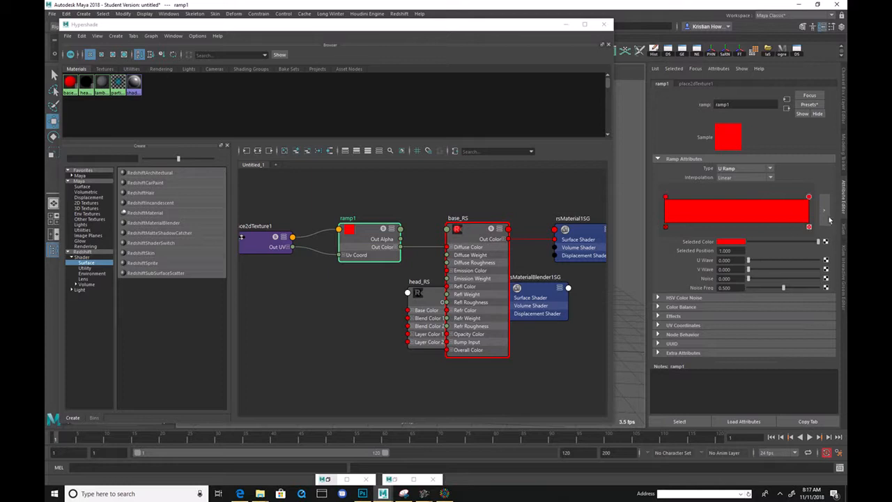
pyautogui.click(742, 242)
pyautogui.moveTo(829, 235)
pyautogui.mouseDown()
pyautogui.moveTo(809, 230)
pyautogui.moveTo(829, 236)
pyautogui.mouseUp()
pyautogui.moveTo(667, 197); pyautogui.dragTo(732, 205)
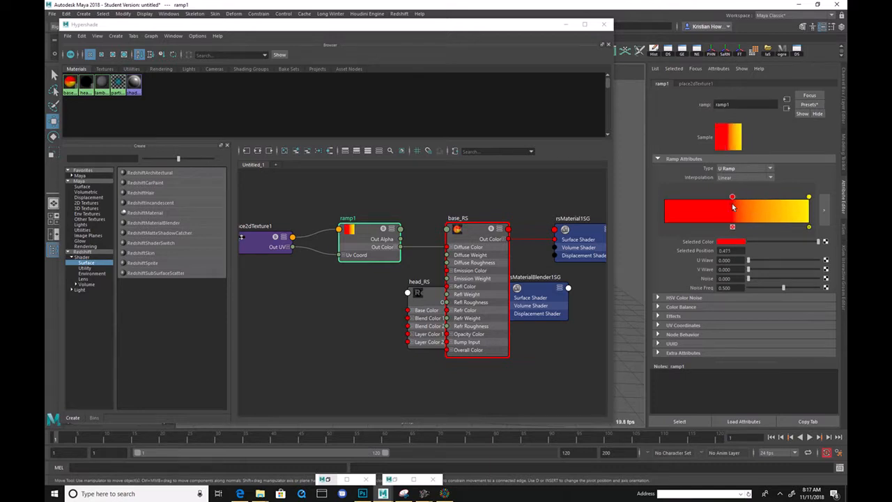
pyautogui.click(738, 242)
pyautogui.moveTo(817, 264)
pyautogui.mouseDown()
pyautogui.moveTo(806, 269)
pyautogui.moveTo(818, 267)
pyautogui.mouseUp()
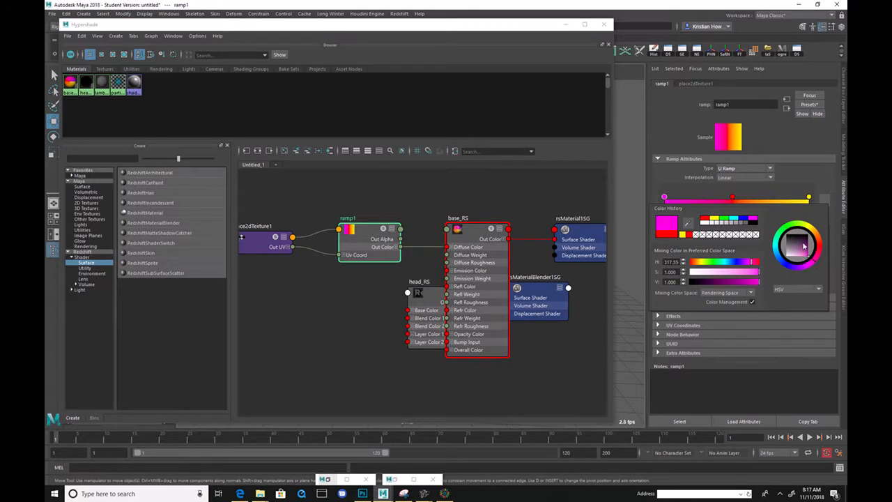
pyautogui.moveTo(733, 198)
pyautogui.mouseDown()
pyautogui.moveTo(750, 201)
pyautogui.moveTo(731, 201)
pyautogui.mouseUp()
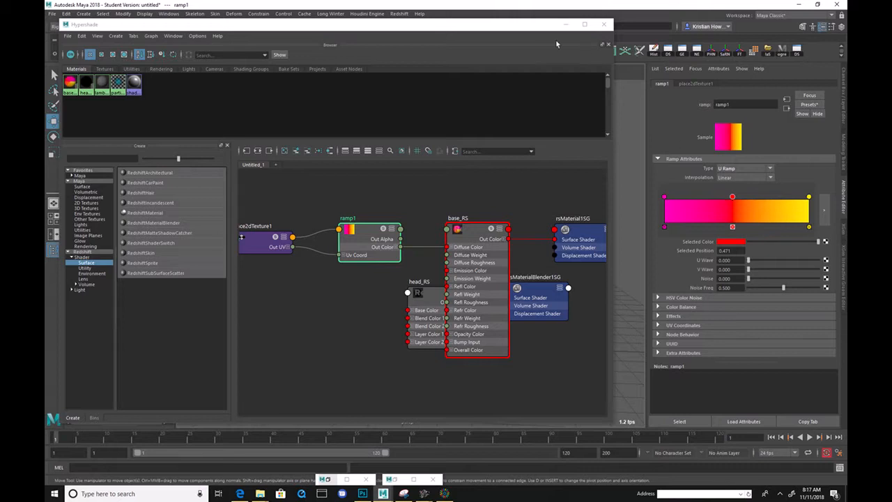
# - Move the Hypershade aside to uncover the sphere, and shift the base_RS node slightly upward in the graph
pyautogui.moveTo(495, 26); pyautogui.dragTo(234, 50)
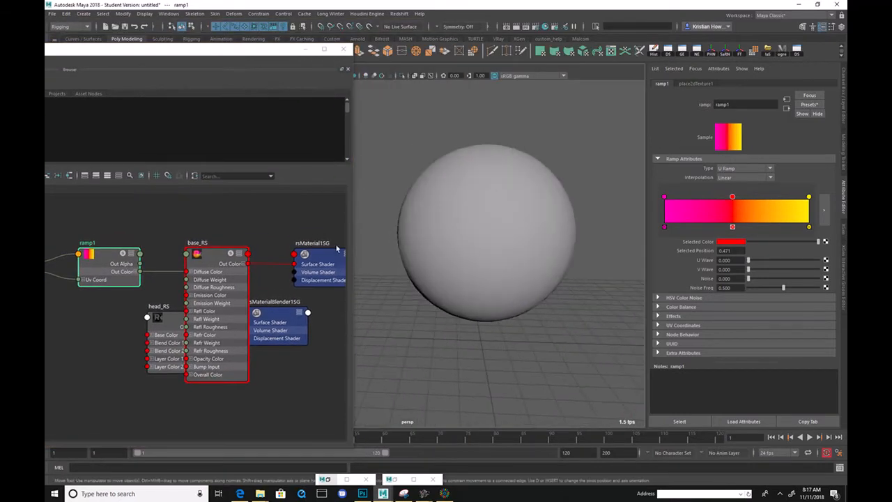
pyautogui.moveTo(209, 257); pyautogui.dragTo(205, 241)
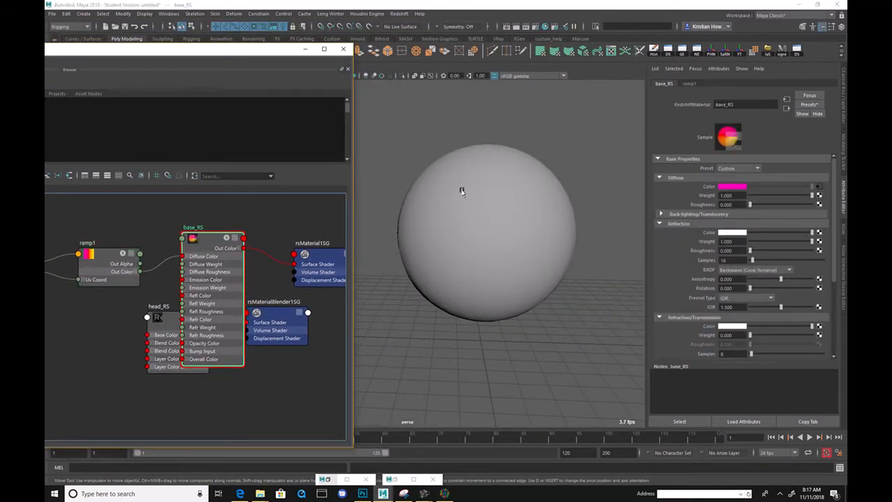
pyautogui.keyDown('alt'); pyautogui.moveTo(464, 189); pyautogui.dragTo(510, 237); pyautogui.keyUp('alt')
pyautogui.keyDown('alt'); pyautogui.moveTo(510, 237); pyautogui.dragTo(426, 224, button='right'); pyautogui.keyUp('alt')
pyautogui.keyDown('alt'); pyautogui.moveTo(426, 224); pyautogui.dragTo(459, 200, button='middle'); pyautogui.keyUp('alt')
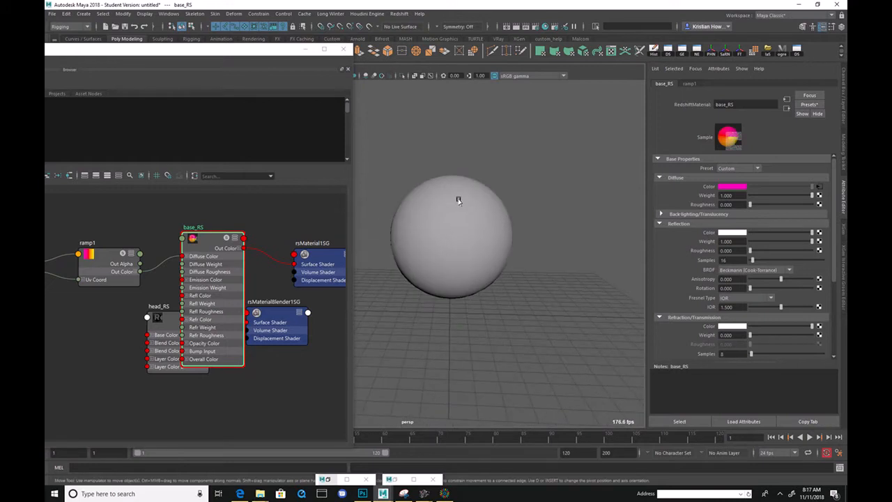
# - Display textures on the sphere in the viewport and change the ramp type to V Ramp
pyautogui.press('6')
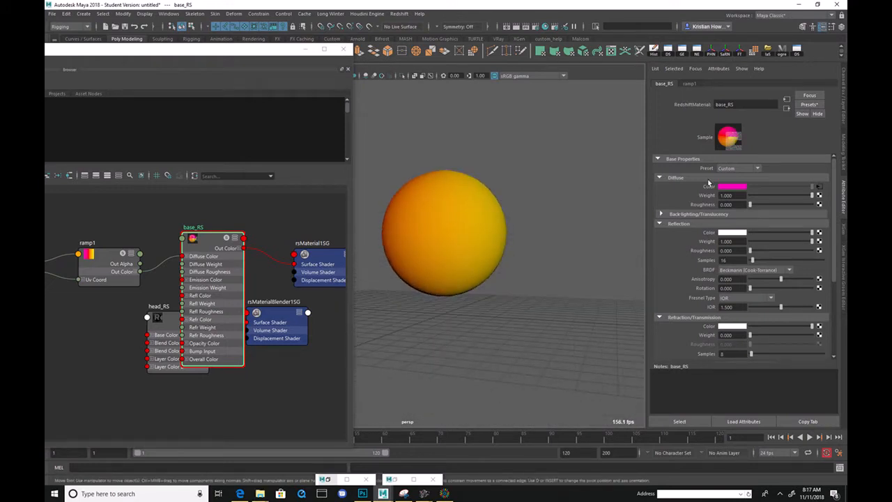
pyautogui.click(820, 186)
pyautogui.click(750, 168)
pyautogui.click(751, 183)
pyautogui.keyDown('alt'); pyautogui.moveTo(588, 193); pyautogui.dragTo(507, 141); pyautogui.keyUp('alt')
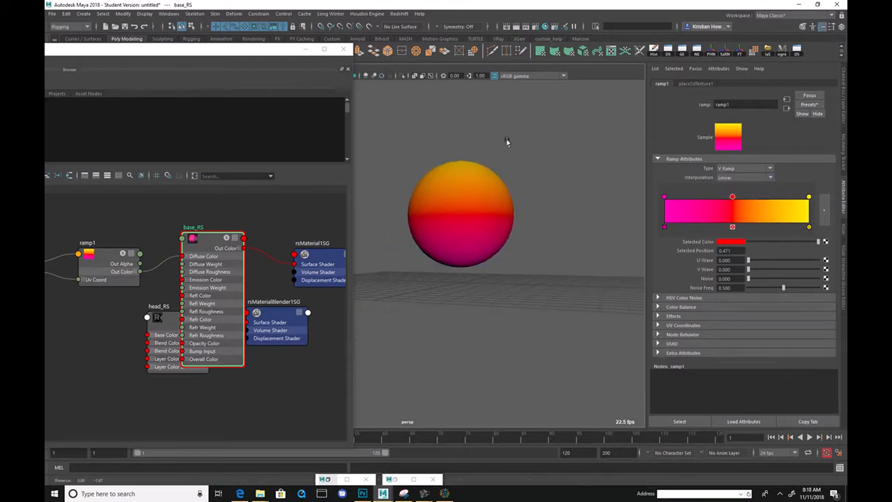
pyautogui.keyDown('alt'); pyautogui.moveTo(507, 142); pyautogui.dragTo(550, 172, button='right'); pyautogui.keyUp('alt')
pyautogui.keyDown('alt'); pyautogui.moveTo(551, 172); pyautogui.dragTo(541, 213, button='middle'); pyautogui.keyUp('alt')
# - Reposition head_RS and its shading group node beside base_RS so that none of the nodes overlap
pyautogui.moveTo(147, 308); pyautogui.dragTo(85, 391)
pyautogui.moveTo(263, 313); pyautogui.dragTo(319, 338)
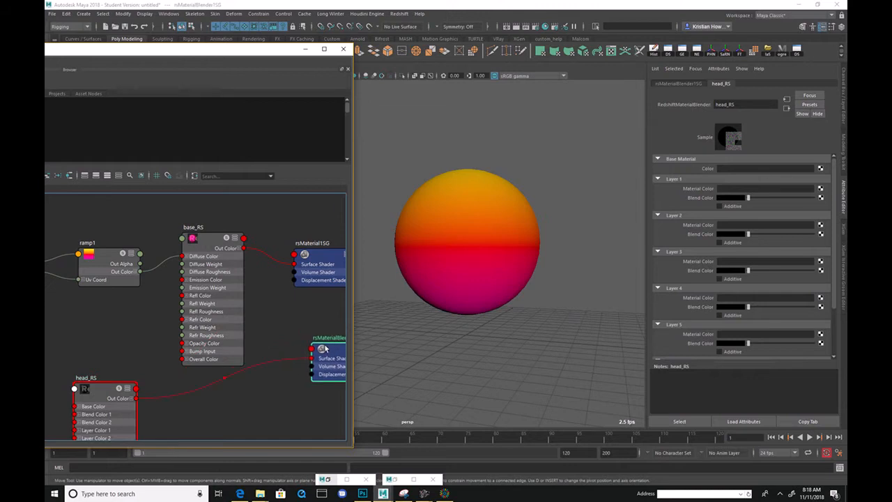
pyautogui.scroll(-3, 166, 335)
pyautogui.moveTo(110, 342); pyautogui.dragTo(240, 283)
pyautogui.moveTo(291, 306); pyautogui.dragTo(333, 297)
pyautogui.keyDown('alt'); pyautogui.moveTo(226, 261); pyautogui.dragTo(185, 276, button='middle'); pyautogui.keyUp('alt')
pyautogui.moveTo(198, 286); pyautogui.dragTo(212, 287)
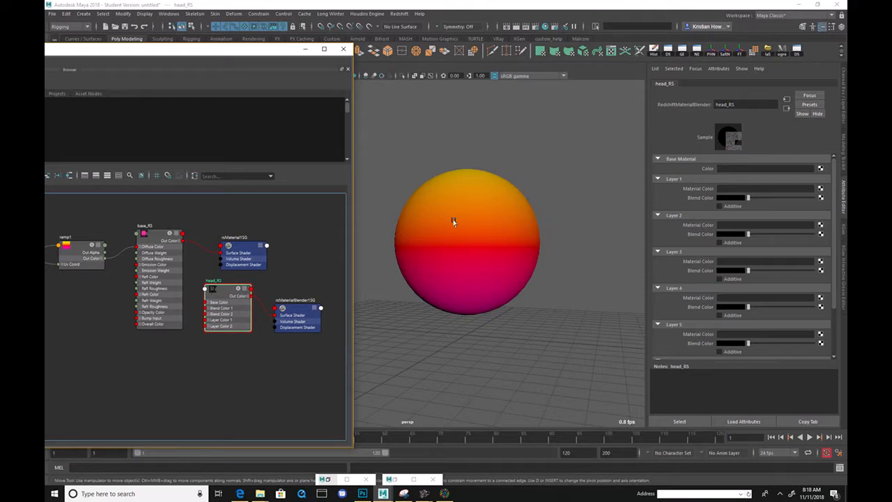
# - Connect base_RS to the base material color of head_RS and assign head_RS to the sphere
pyautogui.moveTo(660, 171); pyautogui.dragTo(702, 171, button='middle')
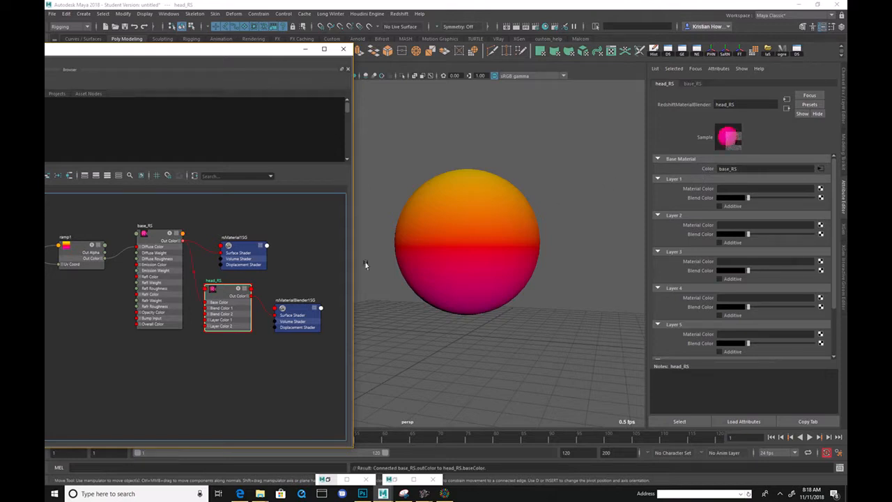
pyautogui.moveTo(221, 300); pyautogui.dragTo(487, 233, button='middle')
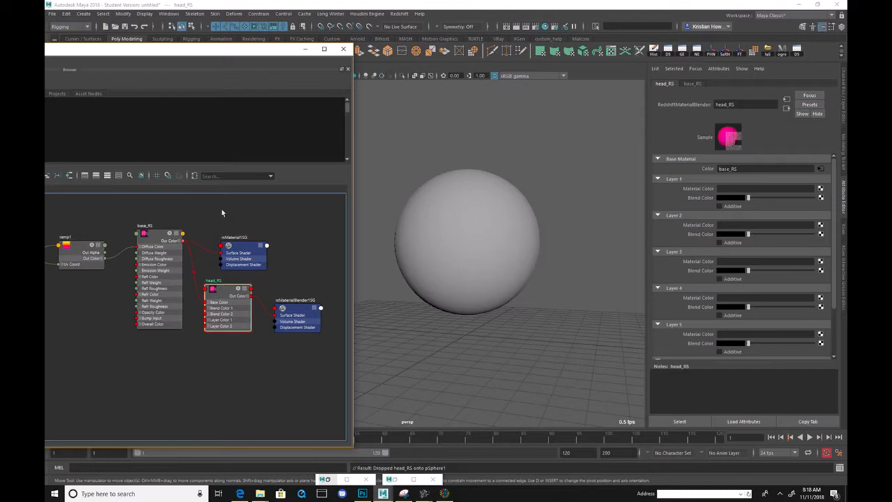
# - Open a render of the sphere, switch the renderer to Redshift and render the view again
pyautogui.click(507, 26)
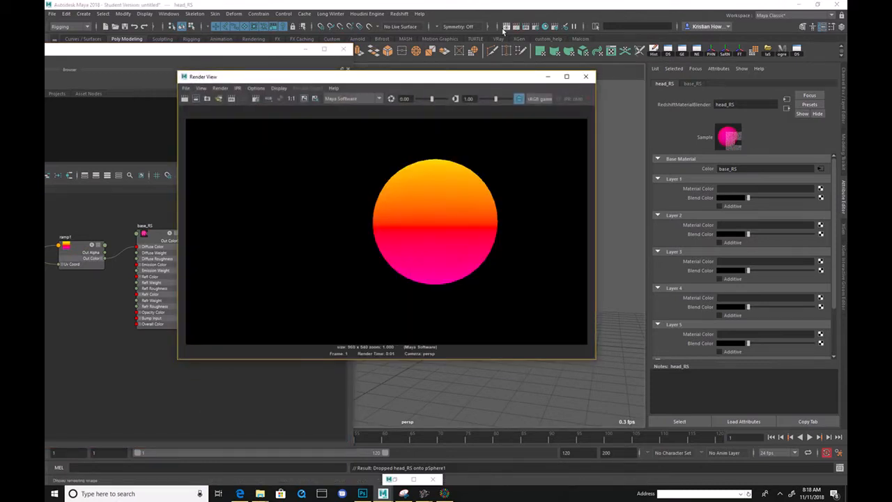
pyautogui.click(349, 99)
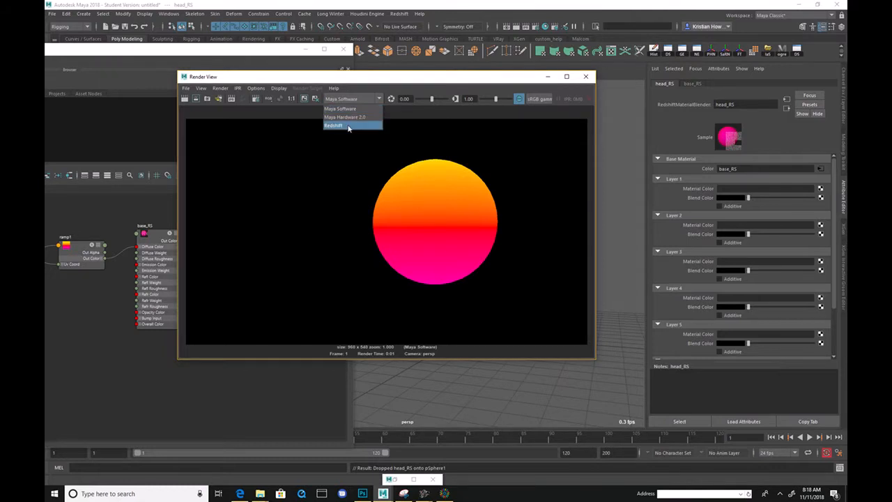
pyautogui.click(349, 125)
pyautogui.click(184, 98)
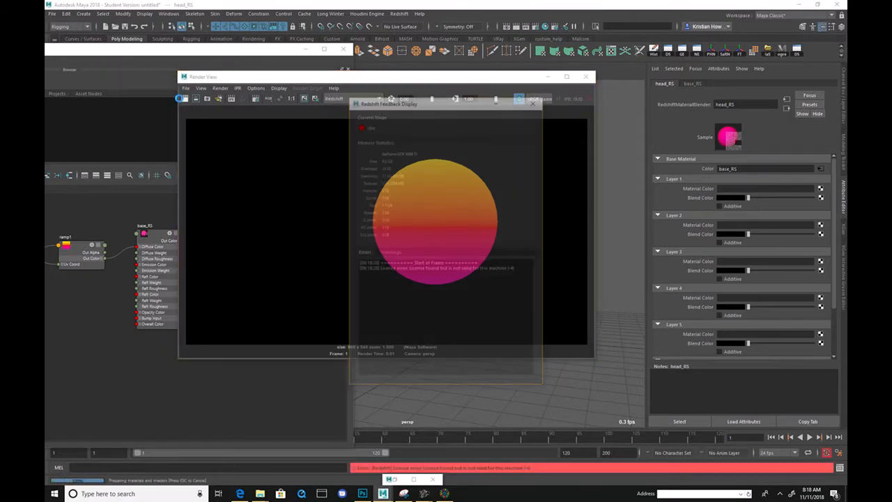
pyautogui.click(497, 101)
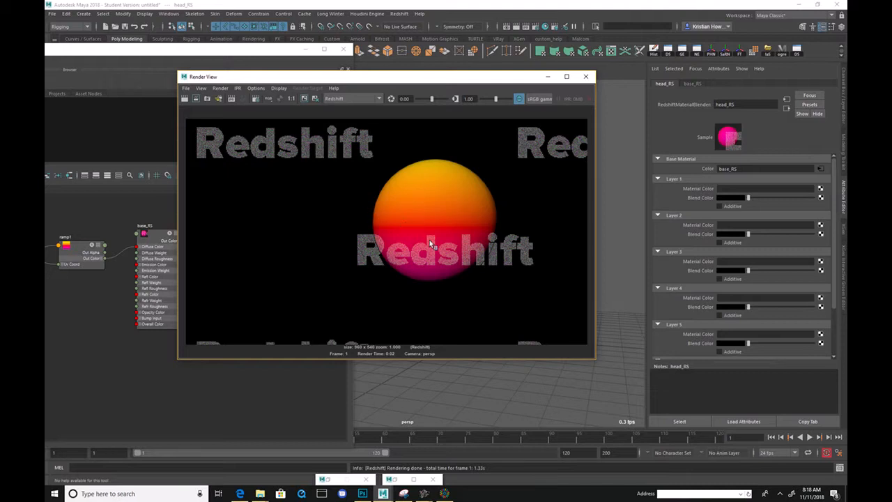
# - Frame the sphere closer and rearrange the Render View and Hypershade windows so the node graph, attributes and render can be used together
pyautogui.moveTo(370, 78); pyautogui.dragTo(237, 27)
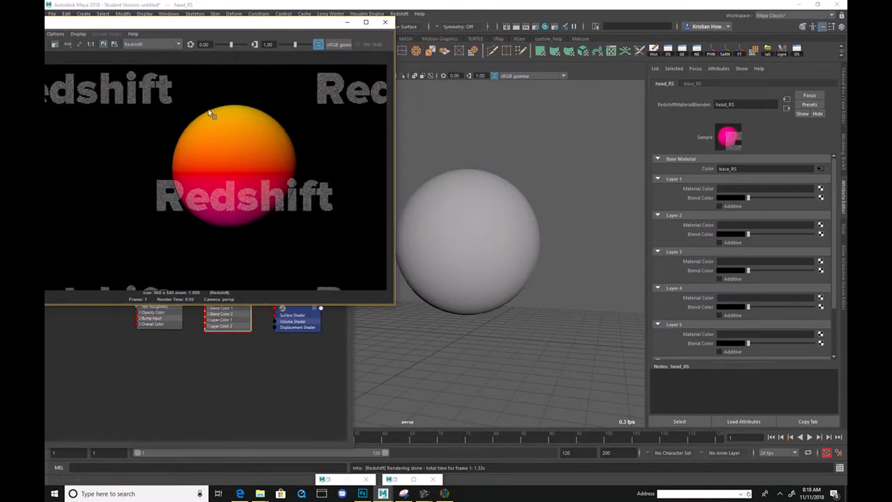
pyautogui.keyDown('alt'); pyautogui.moveTo(449, 264); pyautogui.dragTo(406, 267, button='middle'); pyautogui.keyUp('alt')
pyautogui.keyDown('alt'); pyautogui.moveTo(407, 268); pyautogui.dragTo(498, 287, button='right'); pyautogui.keyUp('alt')
pyautogui.keyDown('alt'); pyautogui.moveTo(459, 355); pyautogui.dragTo(500, 309); pyautogui.keyUp('alt')
pyautogui.moveTo(263, 28); pyautogui.dragTo(695, 38)
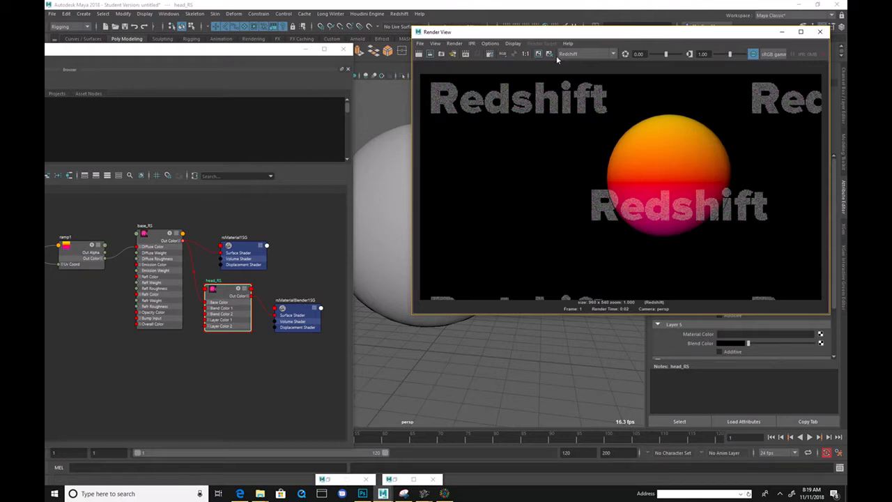
pyautogui.moveTo(570, 33); pyautogui.dragTo(699, 186)
pyautogui.moveTo(194, 52); pyautogui.dragTo(372, 0)
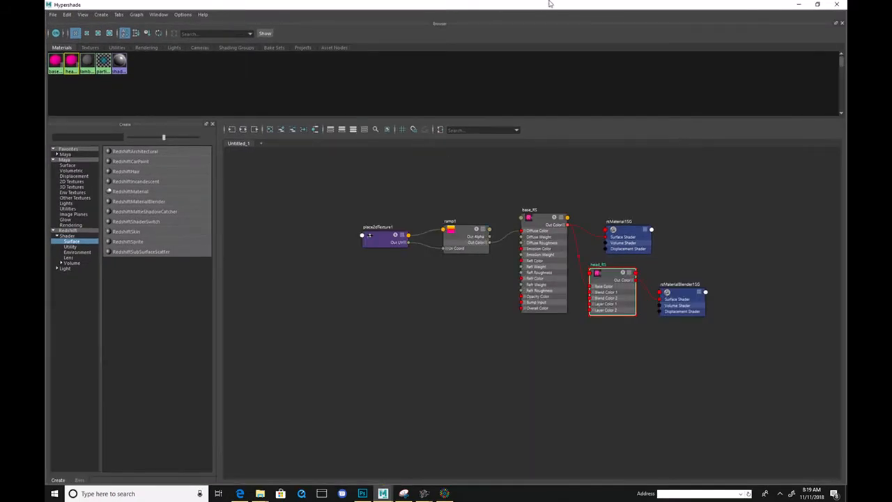
pyautogui.moveTo(549, 3); pyautogui.dragTo(425, 6)
# - Add a file texture of the Projection kind to the node graph by searching for "file"
pyautogui.press('Tab')
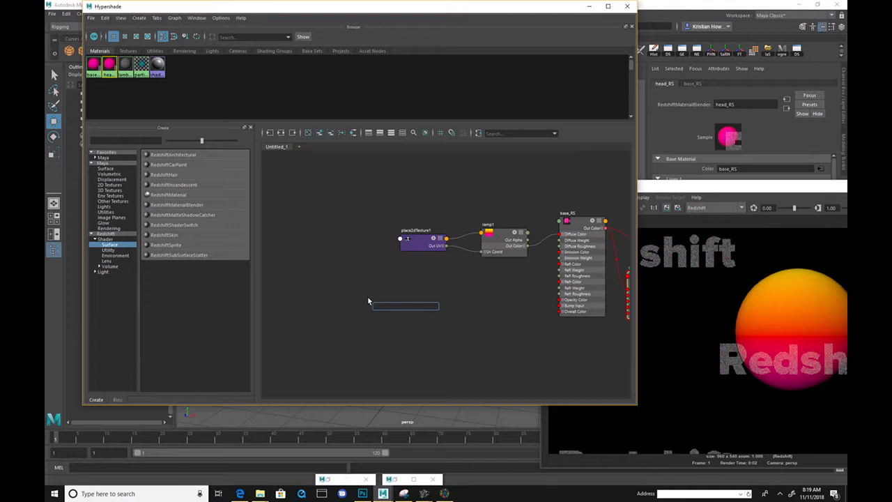
pyautogui.write('file')
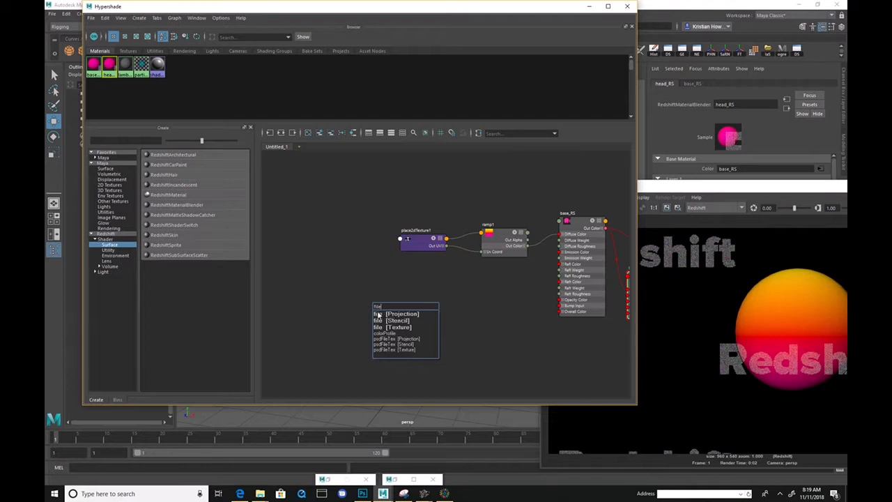
pyautogui.click(403, 314)
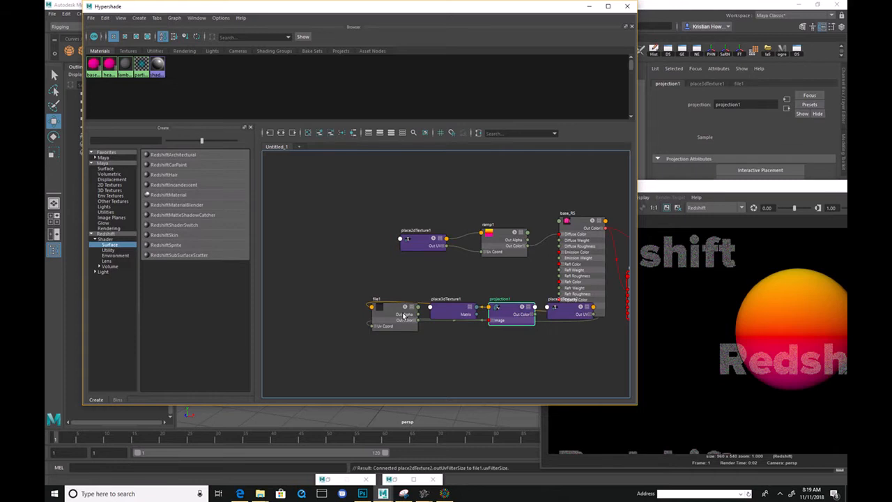
# - Lay out the projection network below the ramp, with place2dTexture2 before file1 and place3dTexture1 below it, both leading to projection1
pyautogui.moveTo(384, 319); pyautogui.dragTo(380, 303)
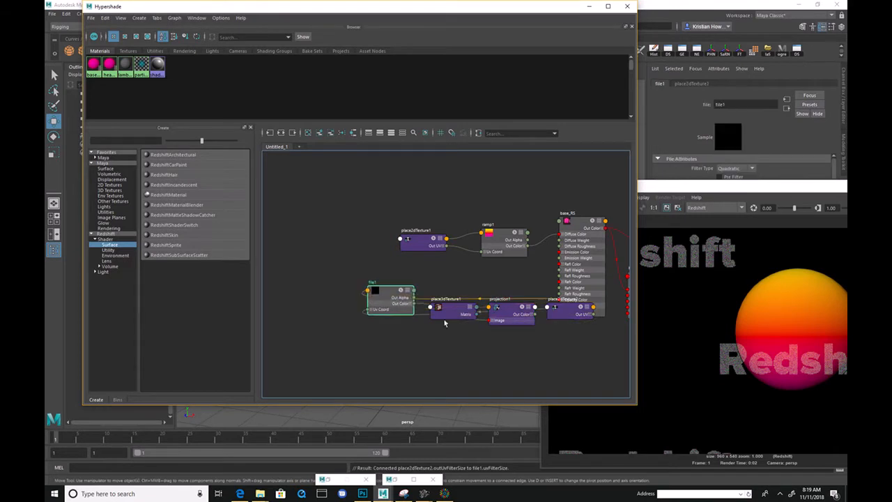
pyautogui.moveTo(451, 315); pyautogui.dragTo(361, 366)
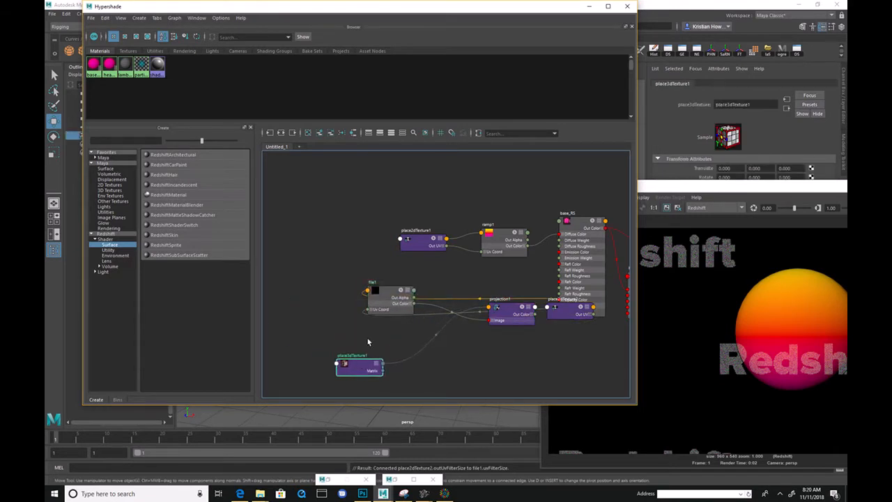
pyautogui.moveTo(522, 317); pyautogui.dragTo(487, 382)
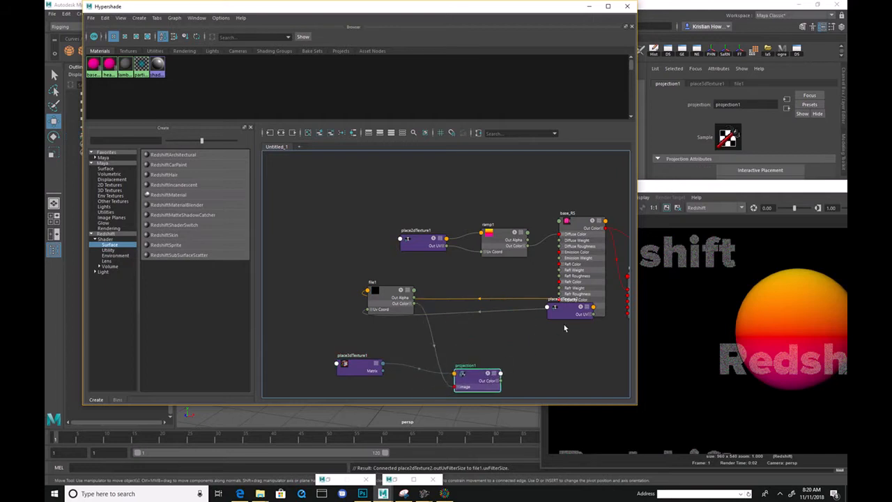
pyautogui.moveTo(561, 312); pyautogui.dragTo(314, 266)
pyautogui.moveTo(405, 300)
pyautogui.mouseDown()
pyautogui.moveTo(413, 281)
pyautogui.moveTo(418, 290)
pyautogui.mouseUp()
pyautogui.moveTo(317, 265); pyautogui.dragTo(327, 279)
pyautogui.click(346, 369)
pyautogui.moveTo(347, 369); pyautogui.dragTo(322, 345)
pyautogui.moveTo(476, 379); pyautogui.dragTo(476, 326)
pyautogui.moveTo(333, 344)
pyautogui.mouseDown()
pyautogui.moveTo(363, 356)
pyautogui.moveTo(351, 342)
pyautogui.mouseUp()
pyautogui.scroll(2, 352, 345)
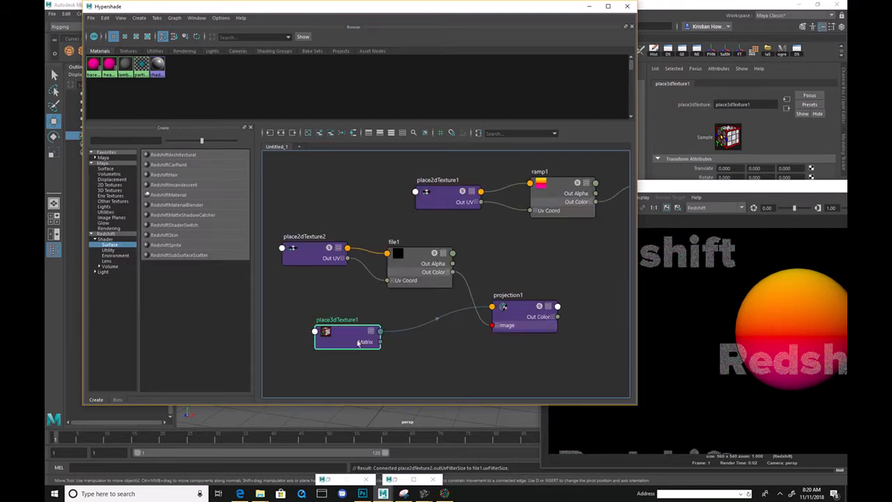
pyautogui.moveTo(527, 315); pyautogui.dragTo(534, 293)
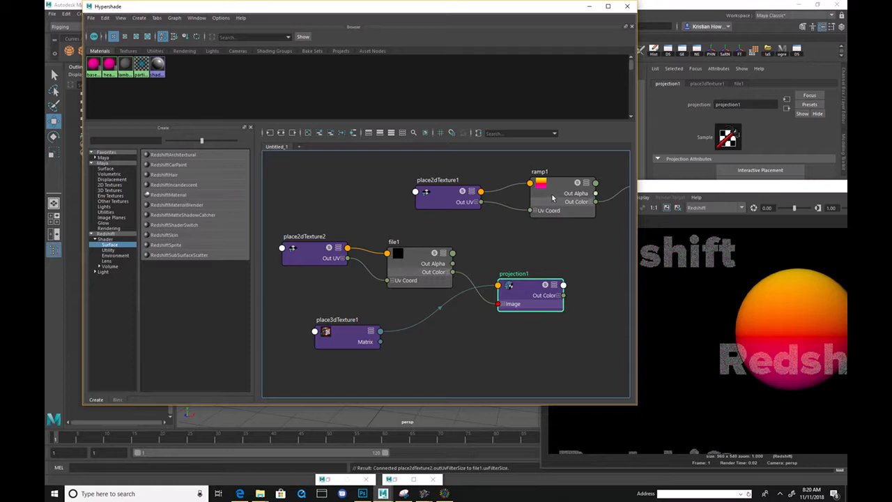
# - Create a second RedshiftMaterial and place its node below and beyond projection1
pyautogui.click(172, 196)
pyautogui.moveTo(381, 223); pyautogui.dragTo(613, 298)
pyautogui.keyDown('alt'); pyautogui.moveTo(501, 275); pyautogui.dragTo(345, 266, button='middle'); pyautogui.keyUp('alt')
pyautogui.moveTo(353, 215); pyautogui.dragTo(620, 375)
pyautogui.keyDown('alt'); pyautogui.moveTo(534, 316); pyautogui.dragTo(575, 257, button='middle'); pyautogui.keyUp('alt')
pyautogui.moveTo(504, 232); pyautogui.dragTo(494, 284)
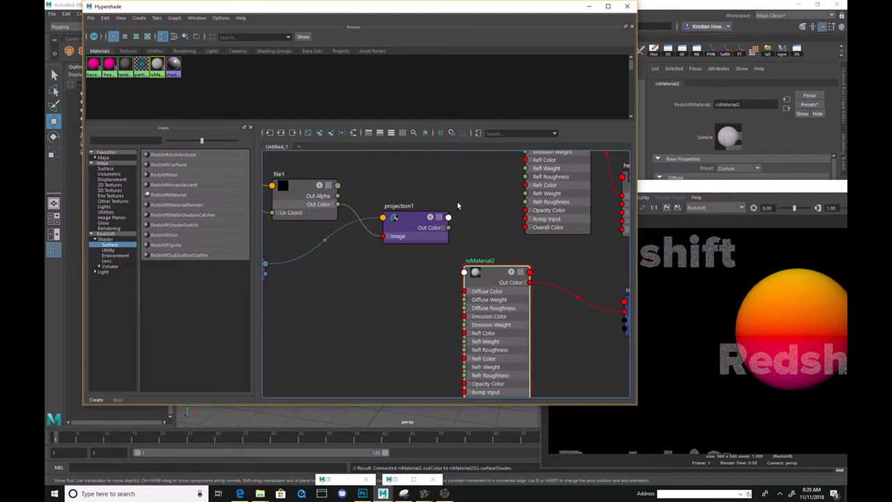
# - Select place2dTexture1, ramp1 and base_RS and examine the options for duplicating a shading network
pyautogui.keyDown('alt'); pyautogui.moveTo(448, 206); pyautogui.dragTo(501, 323, button='middle'); pyautogui.keyUp('alt')
pyautogui.keyDown('alt'); pyautogui.moveTo(488, 200); pyautogui.dragTo(433, 184, button='middle'); pyautogui.keyUp('alt')
pyautogui.moveTo(335, 157); pyautogui.dragTo(550, 260)
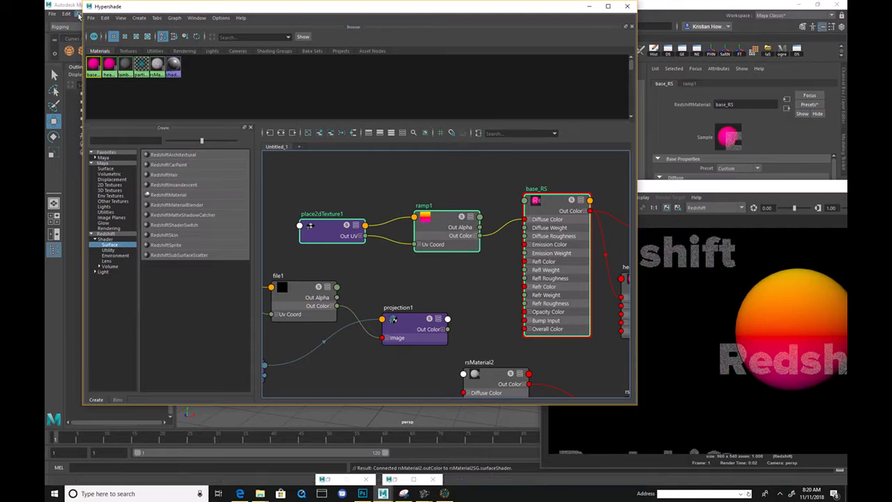
pyautogui.click(107, 18)
pyautogui.moveTo(168, 106)
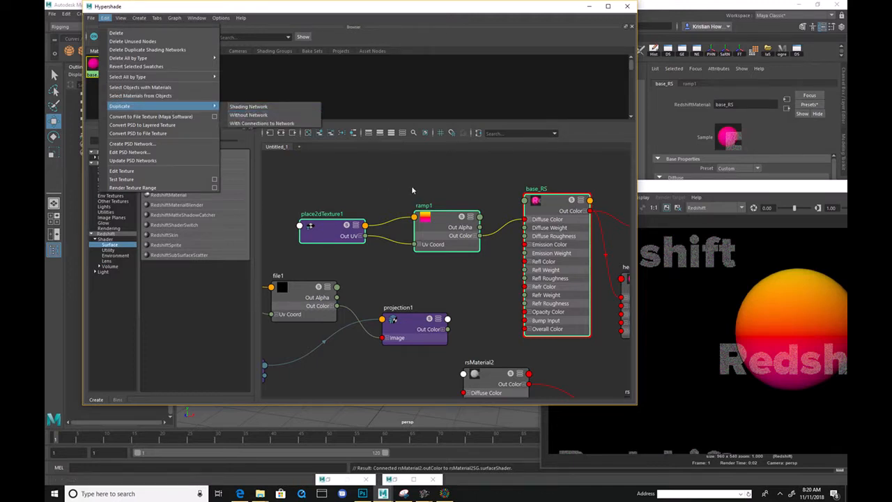
pyautogui.click(251, 108)
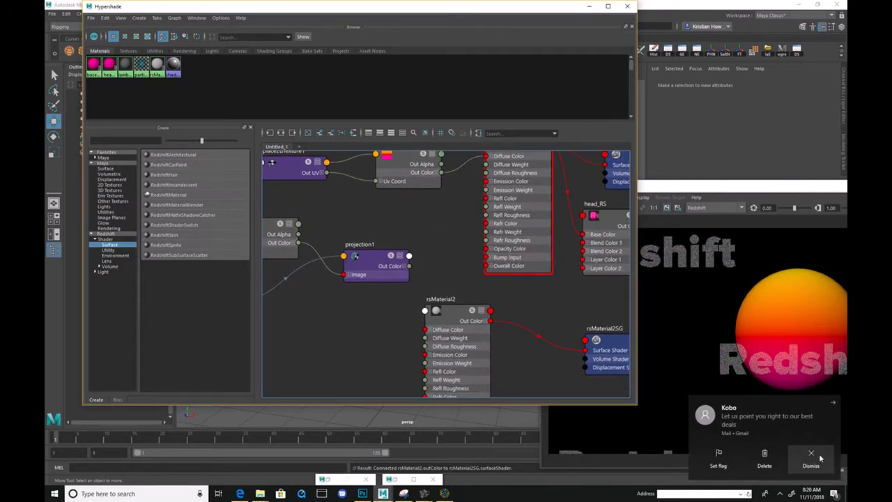
# - Rearrange projection1, place3dTexture1, file1 and place2dTexture2 in front of rsMaterial2, with the file nodes below place3dTexture1
pyautogui.keyDown('alt'); pyautogui.moveTo(514, 320); pyautogui.dragTo(467, 270, button='middle'); pyautogui.keyUp('alt')
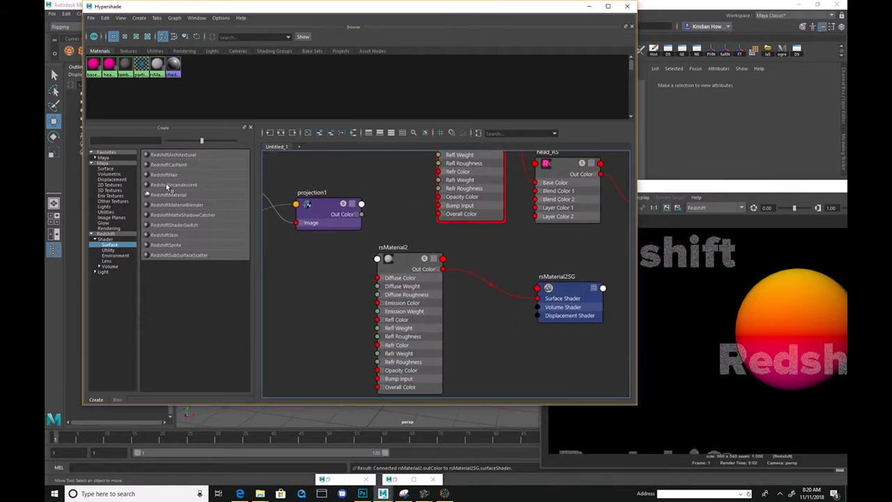
pyautogui.keyDown('alt'); pyautogui.moveTo(374, 242); pyautogui.dragTo(417, 260, button='middle'); pyautogui.keyUp('alt')
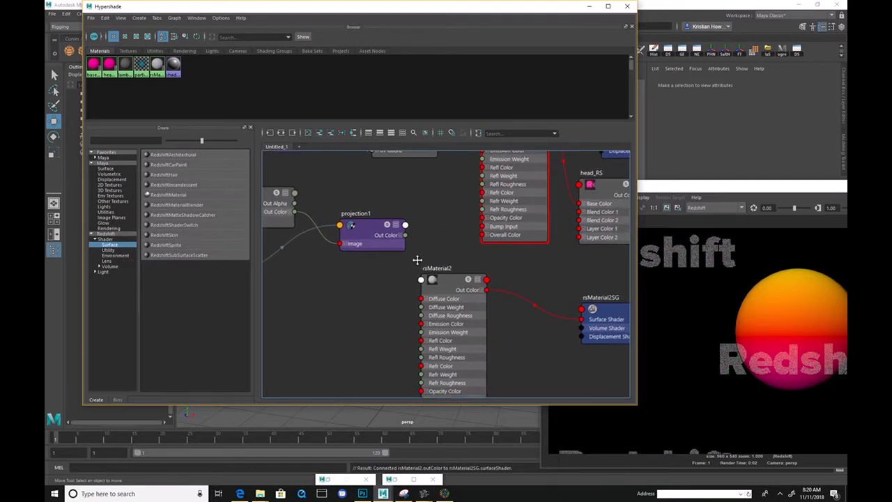
pyautogui.keyDown('alt'); pyautogui.moveTo(358, 267); pyautogui.dragTo(461, 271, button='middle'); pyautogui.keyUp('alt')
pyautogui.moveTo(456, 251); pyautogui.dragTo(417, 336)
pyautogui.moveTo(313, 279); pyautogui.dragTo(302, 343)
pyautogui.moveTo(352, 216); pyautogui.dragTo(350, 436)
pyautogui.keyDown('alt'); pyautogui.moveTo(384, 271); pyautogui.dragTo(462, 220, button='middle'); pyautogui.keyUp('alt')
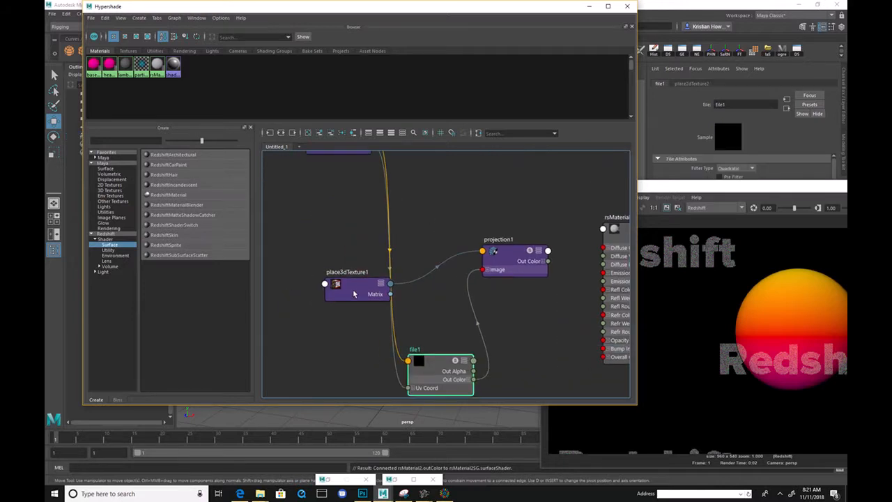
pyautogui.moveTo(354, 293); pyautogui.dragTo(414, 236)
pyautogui.keyDown('alt'); pyautogui.moveTo(382, 195); pyautogui.dragTo(370, 234, button='middle'); pyautogui.keyUp('alt')
pyautogui.moveTo(319, 174); pyautogui.dragTo(283, 343)
pyautogui.keyDown('alt'); pyautogui.moveTo(389, 310); pyautogui.dragTo(387, 267, button='middle'); pyautogui.keyUp('alt')
pyautogui.moveTo(415, 358); pyautogui.dragTo(399, 318)
pyautogui.moveTo(409, 237); pyautogui.dragTo(402, 237)
pyautogui.keyDown('alt'); pyautogui.moveTo(506, 249); pyautogui.dragTo(438, 232, button='middle'); pyautogui.keyUp('alt')
# - Load eye.001.png from the eyes folder as the image of file1, moving the Render View clear of its attributes
pyautogui.click(318, 307)
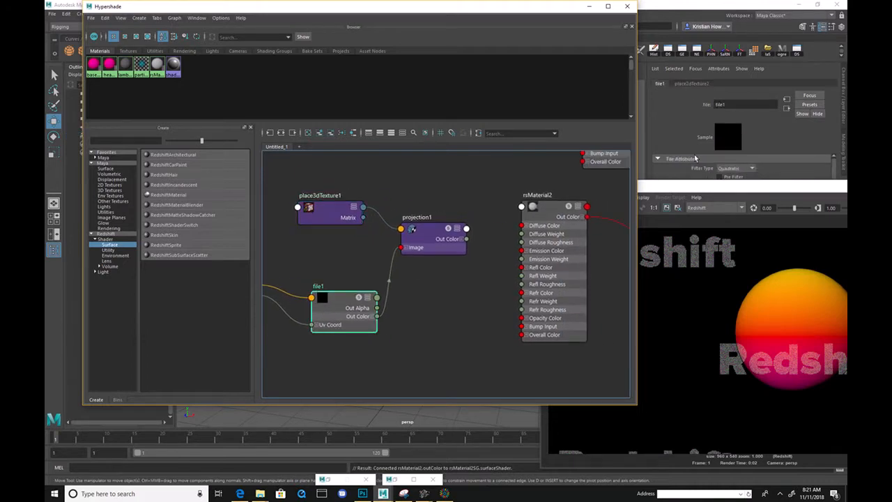
pyautogui.click(716, 188)
pyautogui.moveTo(666, 188); pyautogui.dragTo(726, 289)
pyautogui.click(823, 197)
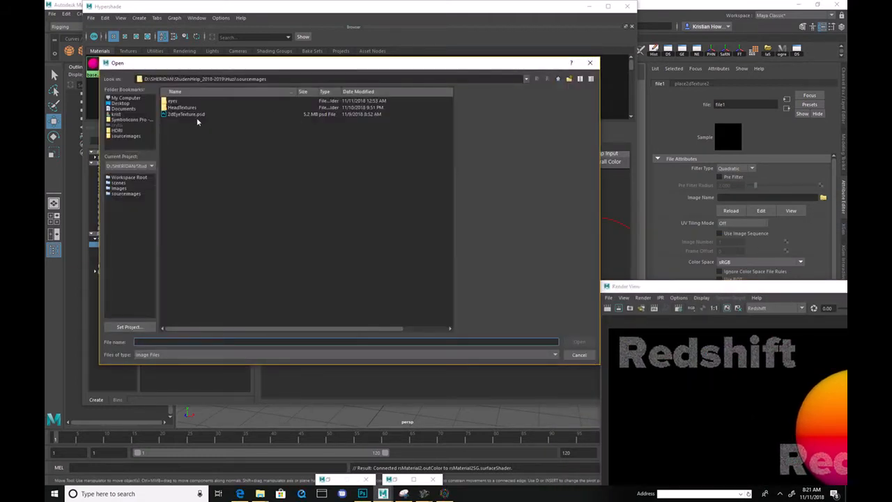
pyautogui.doubleClick(174, 101)
pyautogui.doubleClick(178, 107)
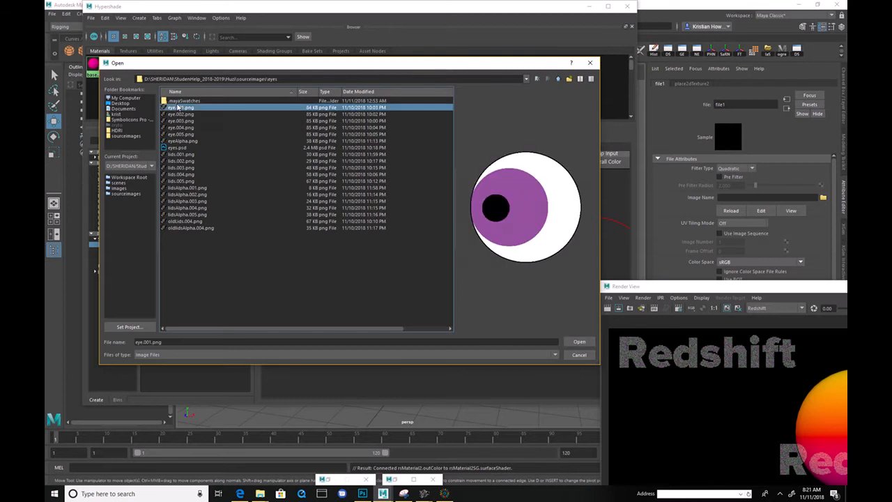
# - Enable the image sequence on file1 and delete the expression on its image number
pyautogui.click(749, 234)
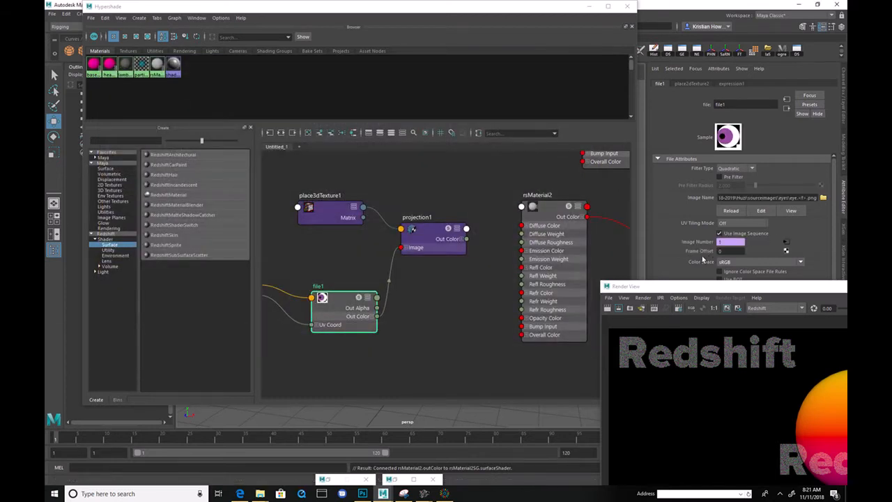
pyautogui.rightClick(690, 244)
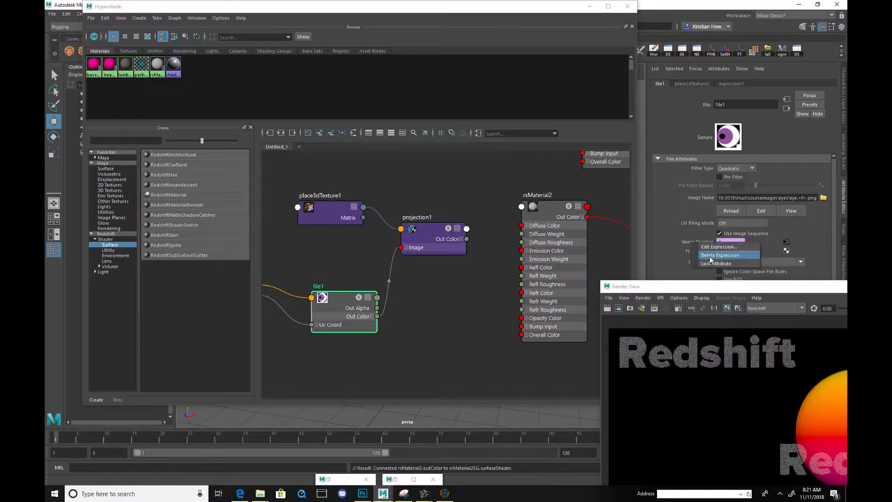
pyautogui.click(718, 255)
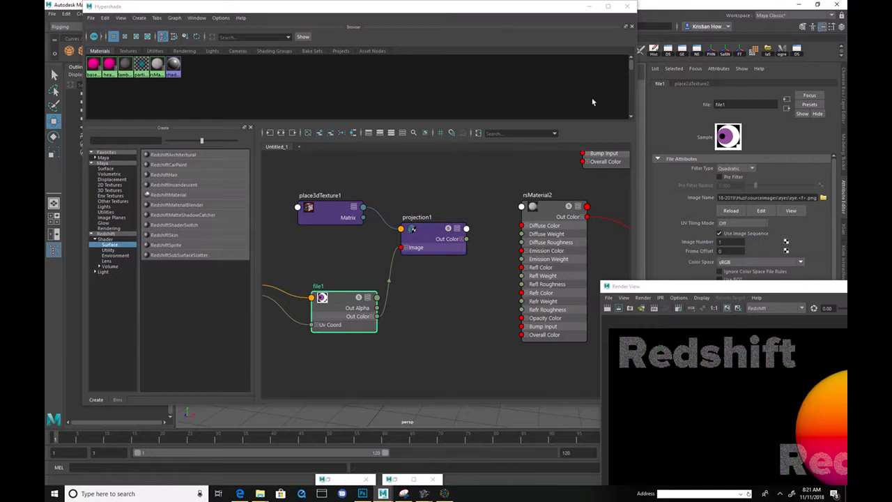
pyautogui.moveTo(518, 6); pyautogui.dragTo(318, 48)
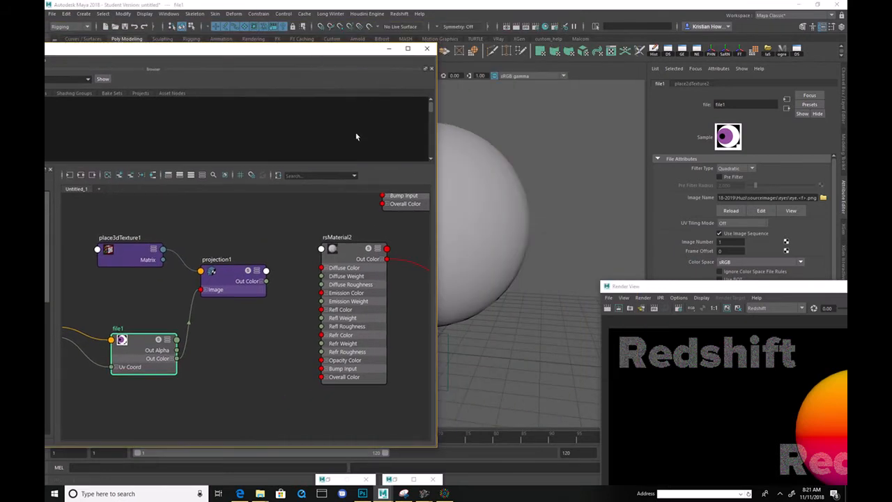
# - Connect projection1's Out Color to rsMaterial2's Diffuse Color and assign rsMaterial2 to the sphere
pyautogui.moveTo(228, 265); pyautogui.dragTo(221, 272)
pyautogui.click(328, 248)
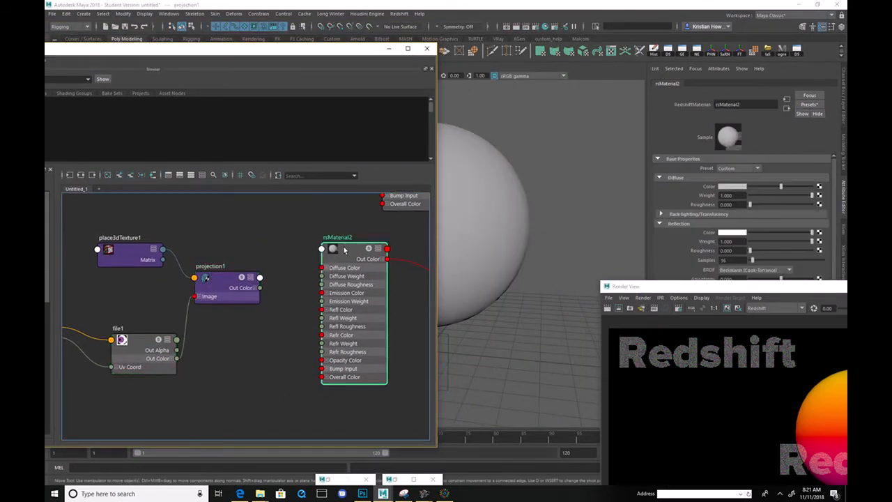
pyautogui.moveTo(301, 283); pyautogui.dragTo(707, 186, button='middle')
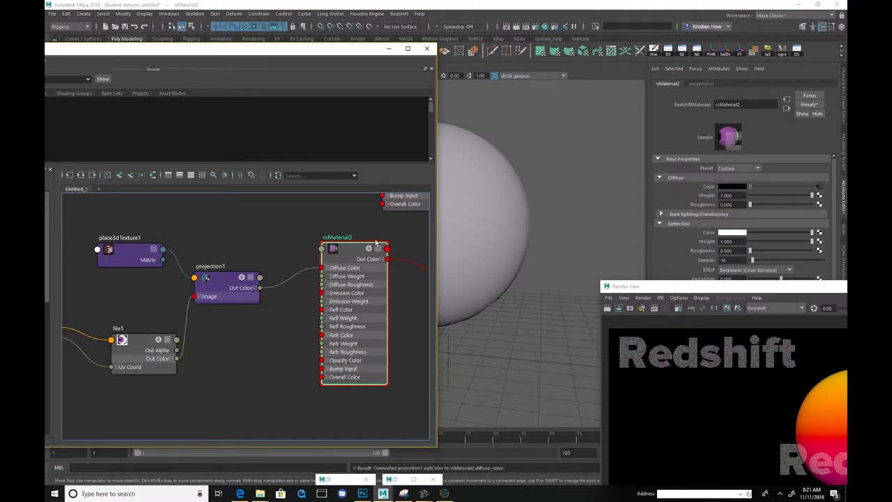
pyautogui.keyDown('alt'); pyautogui.moveTo(511, 180); pyautogui.dragTo(589, 169, button='middle'); pyautogui.keyUp('alt')
pyautogui.keyDown('alt'); pyautogui.moveTo(590, 169); pyautogui.dragTo(551, 183); pyautogui.keyUp('alt')
pyautogui.moveTo(357, 253); pyautogui.dragTo(492, 212, button='middle')
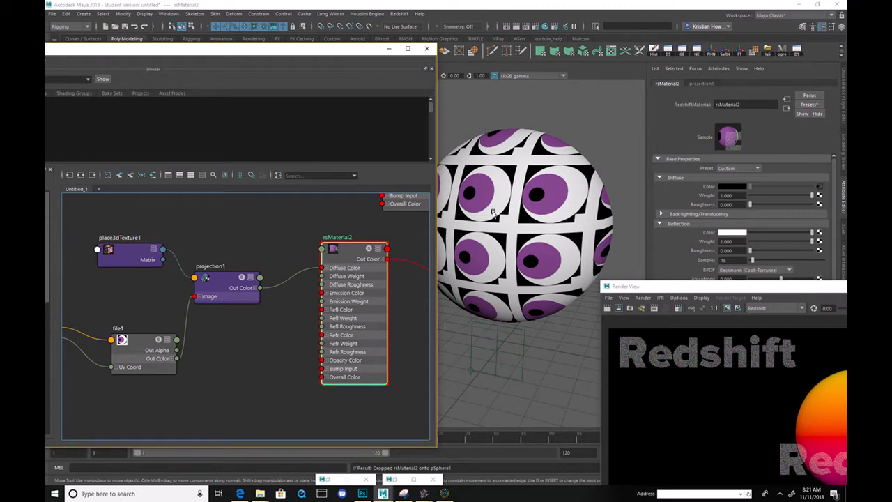
# - Move the Render View over the scene, render the sphere with Redshift and minimize the Render View
pyautogui.moveTo(689, 289); pyautogui.dragTo(534, 235)
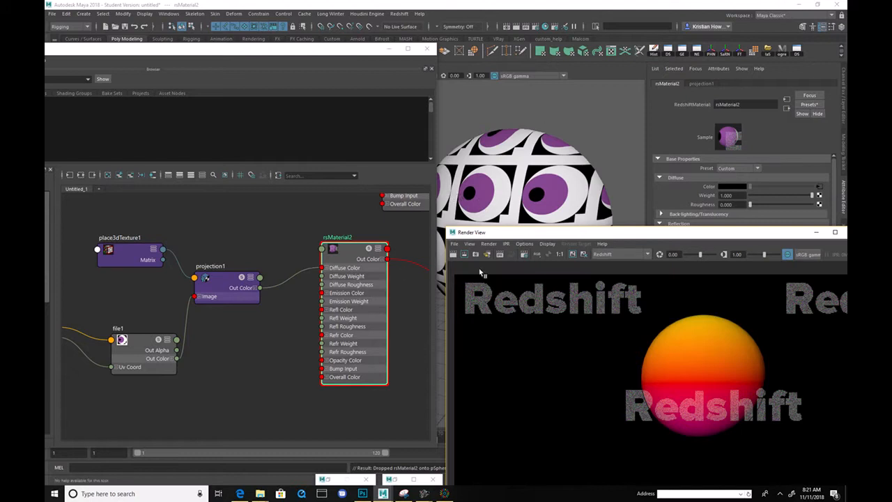
pyautogui.moveTo(620, 234); pyautogui.dragTo(575, 131)
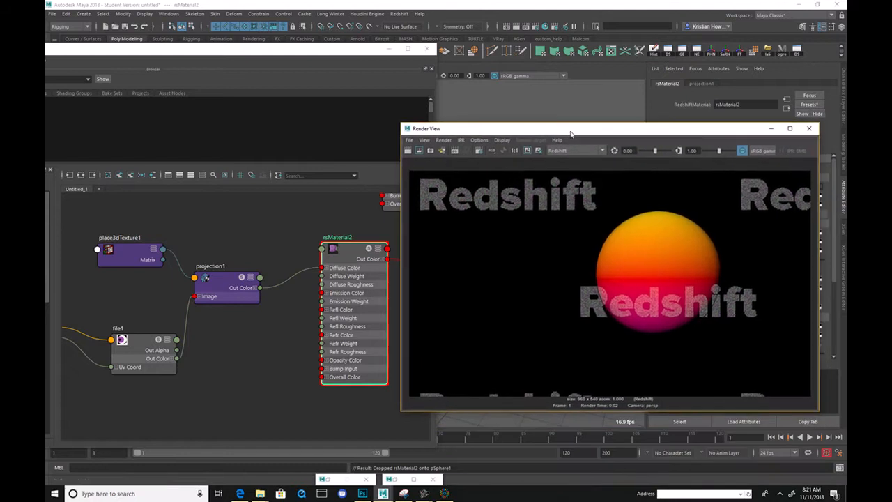
pyautogui.click(409, 151)
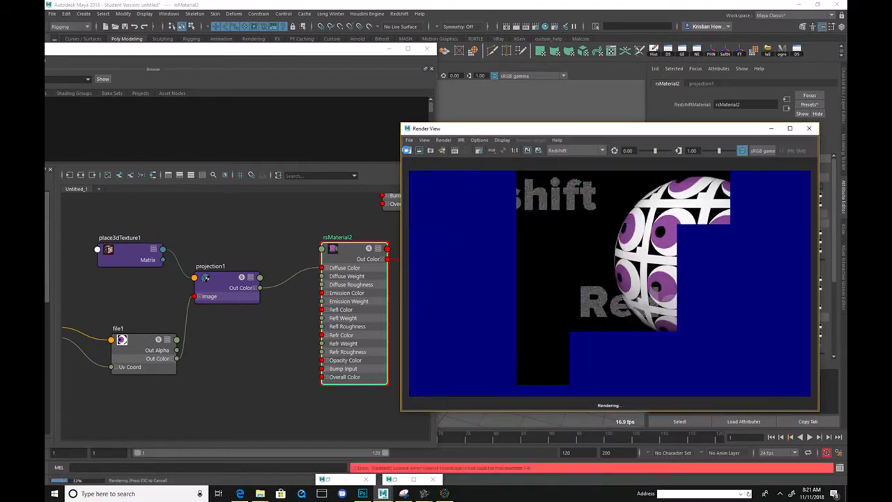
pyautogui.click(771, 128)
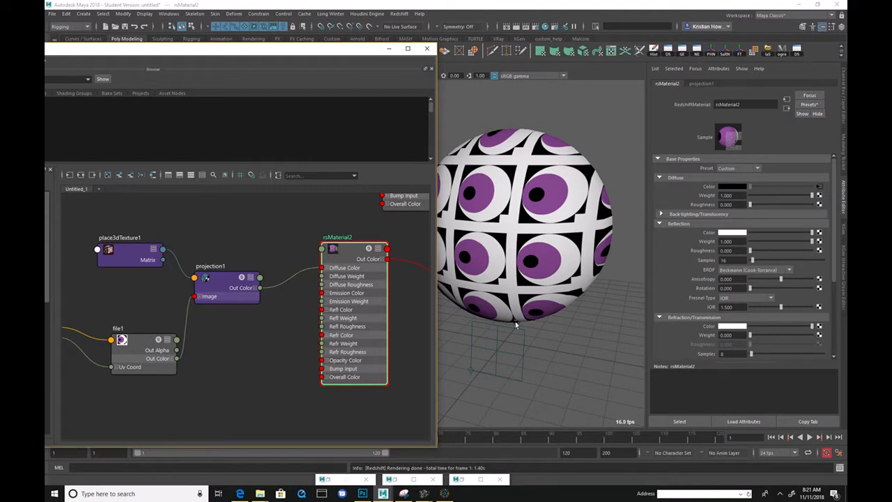
# - Select place3dTexture1 in the viewport and move it up and in front of the sphere, to about 0.24, 4.78, 5.04
pyautogui.click(518, 361)
pyautogui.click(522, 364)
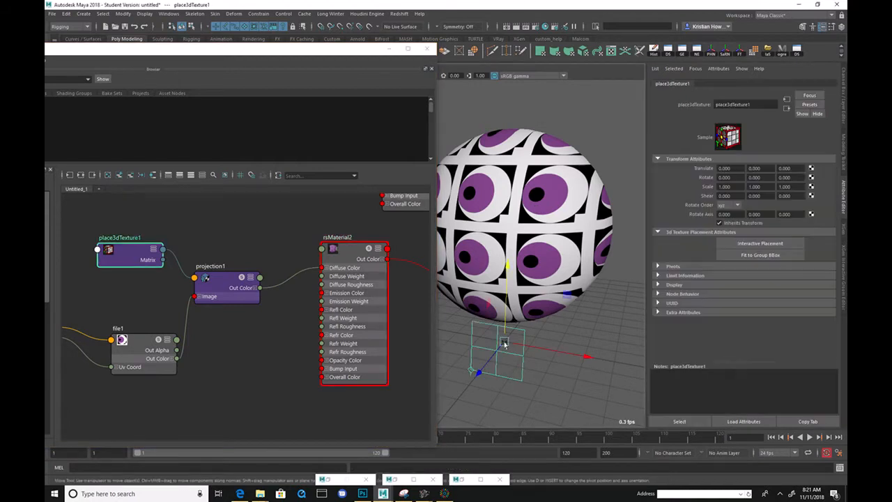
pyautogui.moveTo(503, 327); pyautogui.dragTo(491, 179)
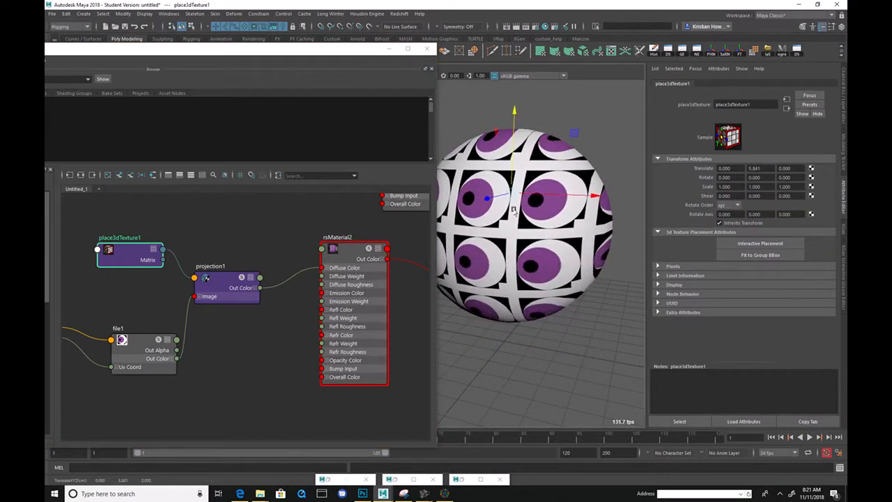
pyautogui.keyDown('alt'); pyautogui.moveTo(516, 199); pyautogui.dragTo(508, 217, button='right'); pyautogui.keyUp('alt')
pyautogui.keyDown('alt'); pyautogui.moveTo(508, 217); pyautogui.dragTo(440, 276); pyautogui.keyUp('alt')
pyautogui.keyDown('alt'); pyautogui.moveTo(486, 258); pyautogui.dragTo(556, 224); pyautogui.keyUp('alt')
pyautogui.keyDown('alt'); pyautogui.moveTo(555, 225); pyautogui.dragTo(589, 213, button='right'); pyautogui.keyUp('alt')
pyautogui.moveTo(593, 205); pyautogui.dragTo(586, 244)
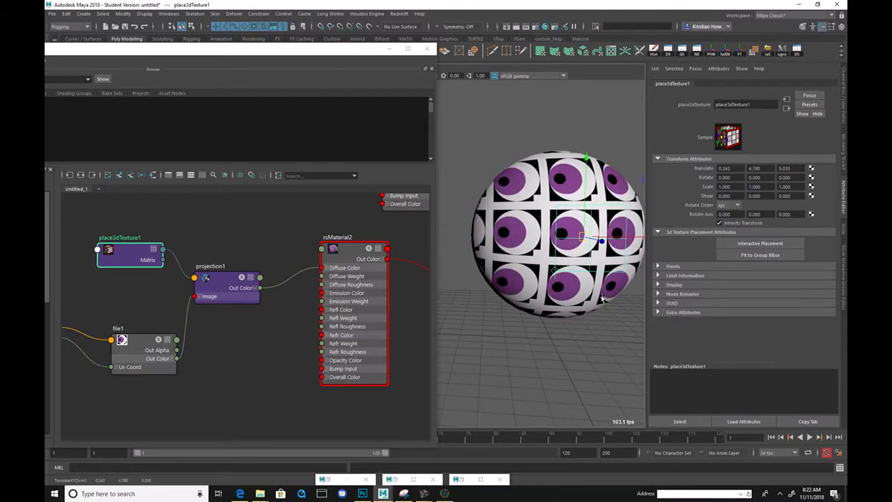
# - Shift the place3dTexture1 placement along X to about -0.53, keeping it in front of the sphere
pyautogui.keyDown('alt'); pyautogui.moveTo(584, 343); pyautogui.dragTo(577, 320); pyautogui.keyUp('alt')
pyautogui.moveTo(530, 241); pyautogui.dragTo(504, 277)
pyautogui.keyDown('alt'); pyautogui.moveTo(488, 245); pyautogui.dragTo(766, 320); pyautogui.keyUp('alt')
pyautogui.keyDown('alt'); pyautogui.moveTo(517, 307); pyautogui.dragTo(536, 308, button='middle'); pyautogui.keyUp('alt')
pyautogui.keyDown('alt'); pyautogui.moveTo(536, 309); pyautogui.dragTo(481, 307); pyautogui.keyUp('alt')
pyautogui.keyDown('alt'); pyautogui.moveTo(593, 311); pyautogui.dragTo(574, 315); pyautogui.keyUp('alt')
pyautogui.keyDown('alt'); pyautogui.moveTo(573, 315); pyautogui.dragTo(625, 317, button='middle'); pyautogui.keyUp('alt')
pyautogui.keyDown('alt'); pyautogui.moveTo(594, 349); pyautogui.dragTo(549, 336, button='middle'); pyautogui.keyUp('alt')
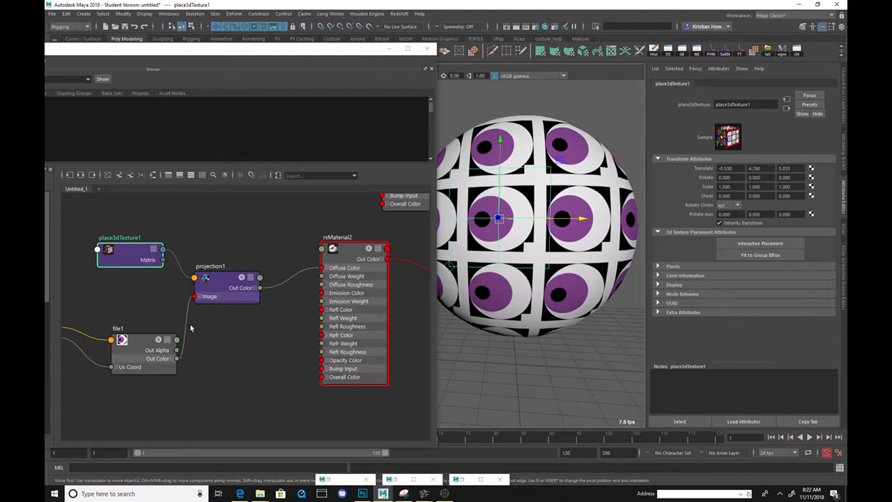
# - Disable Wrap U and Wrap V on place2dTexture2, and render the single eye with the Render View moved clear of the viewport
pyautogui.keyDown('alt'); pyautogui.moveTo(74, 347); pyautogui.dragTo(195, 336, button='middle'); pyautogui.keyUp('alt')
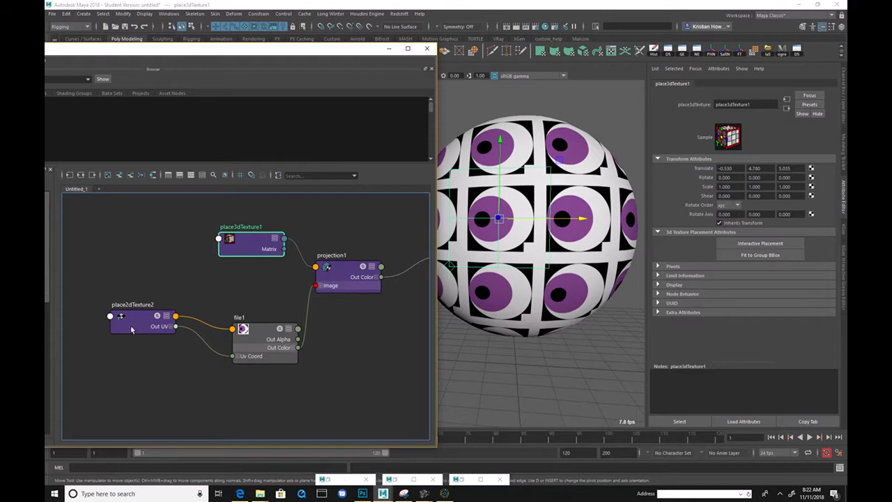
pyautogui.moveTo(251, 335); pyautogui.dragTo(248, 322)
pyautogui.click(126, 327)
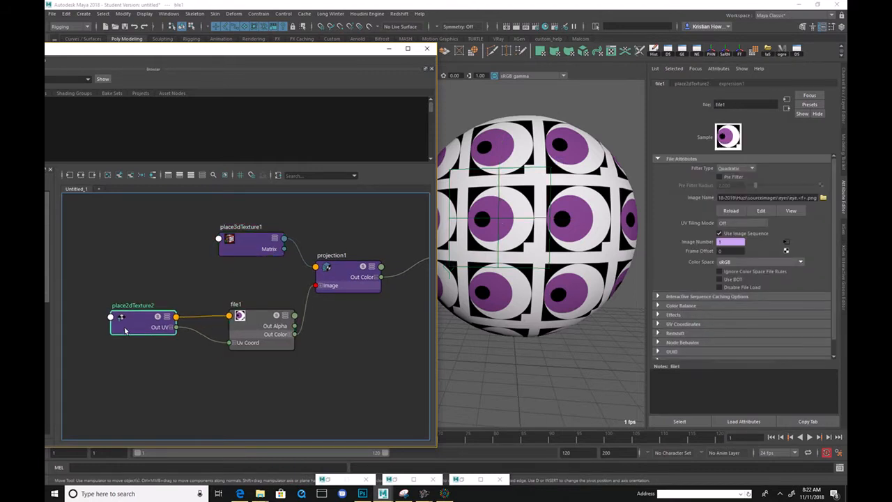
pyautogui.moveTo(126, 327); pyautogui.dragTo(127, 337)
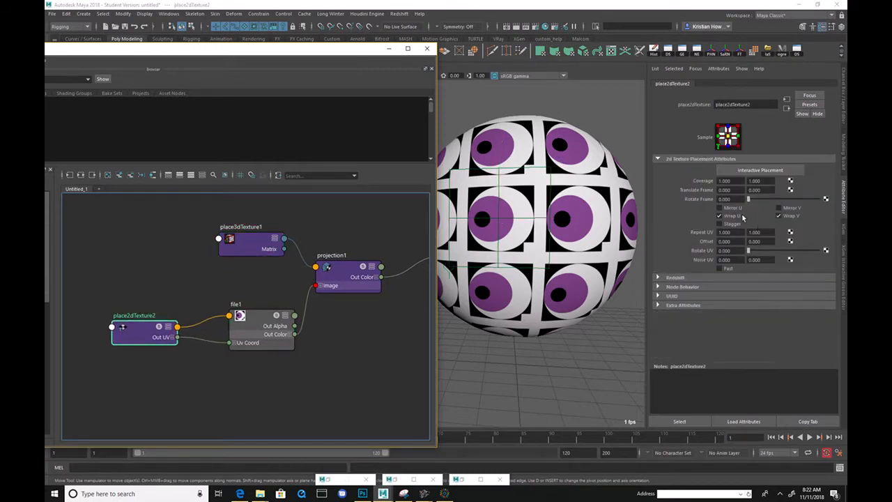
pyautogui.click(720, 217)
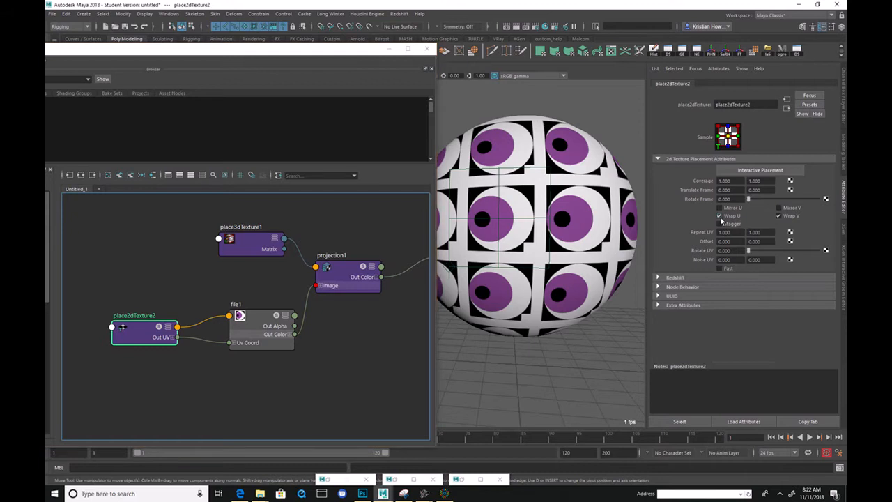
pyautogui.click(794, 219)
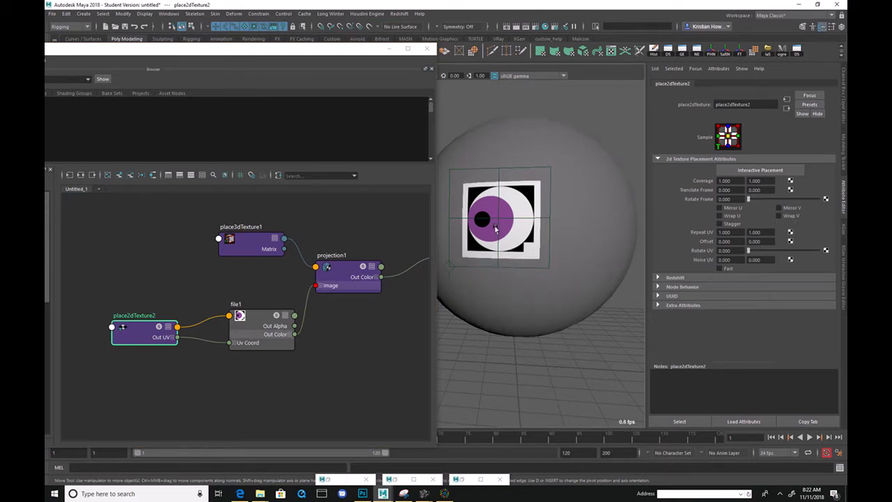
pyautogui.click(515, 26)
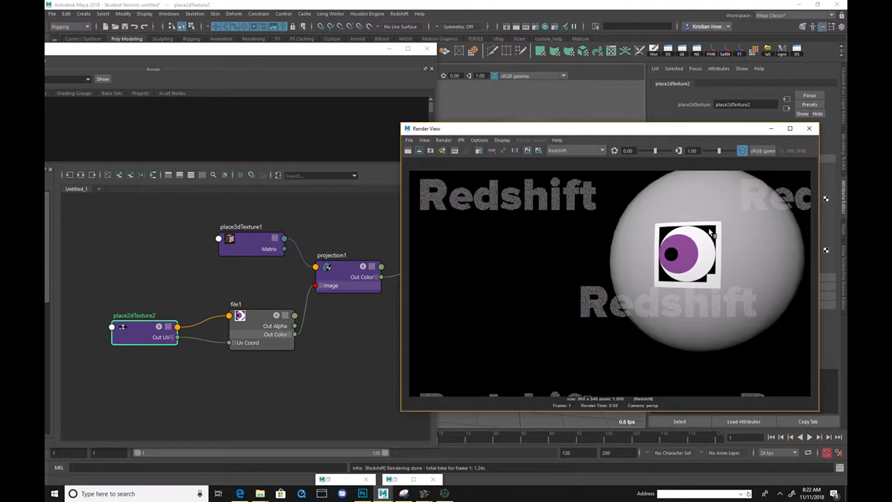
pyautogui.moveTo(660, 131); pyautogui.dragTo(200, 22)
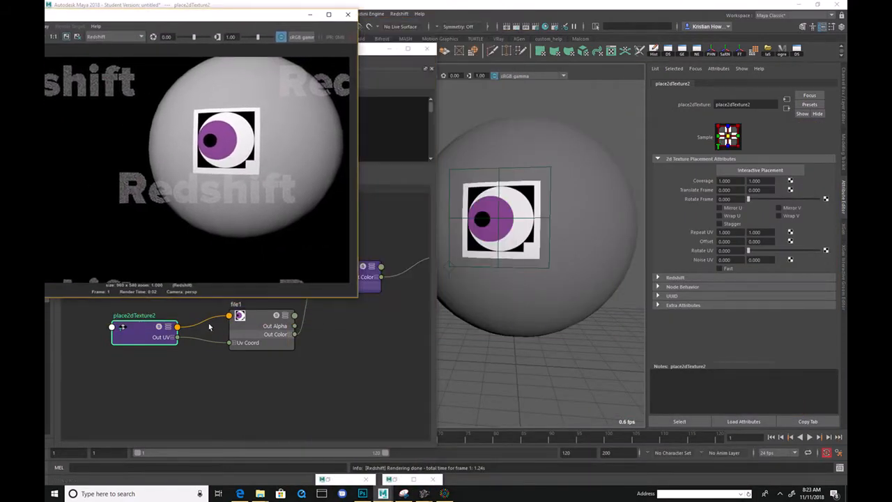
# - Set the Default Color in file1's Color Balance to black and render the eye from a slightly different angle
pyautogui.click(238, 320)
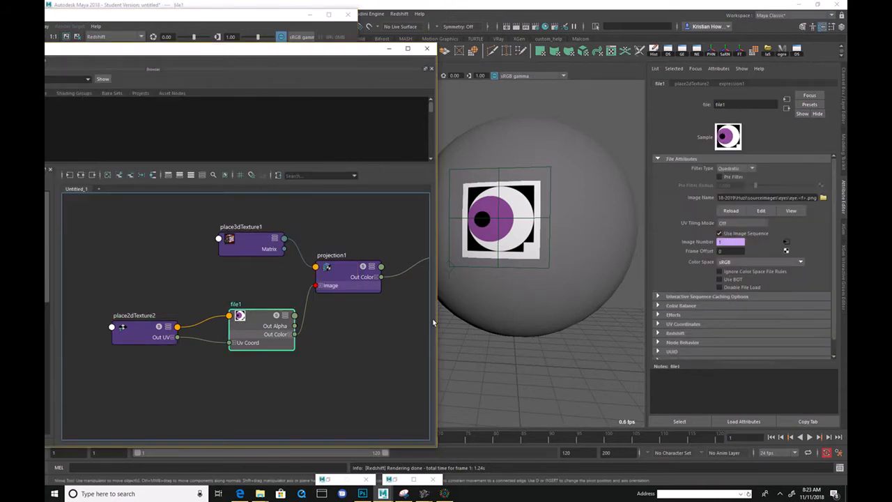
pyautogui.click(660, 306)
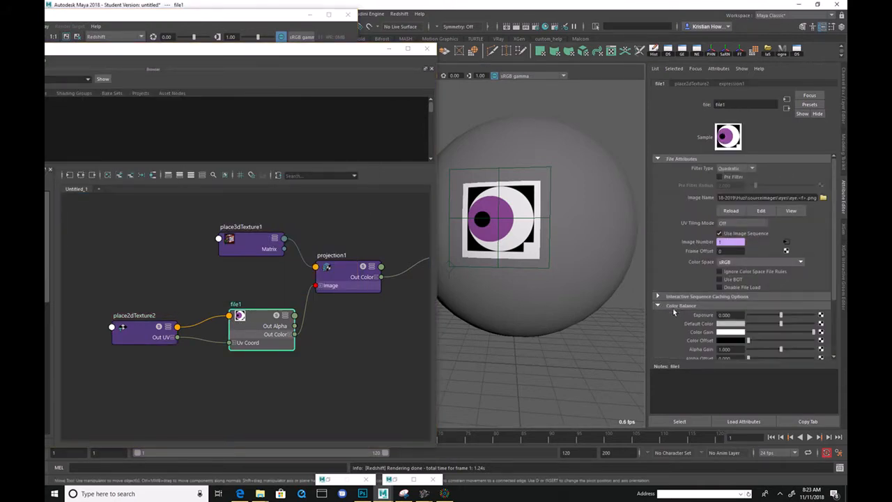
pyautogui.scroll(-1, 727, 319)
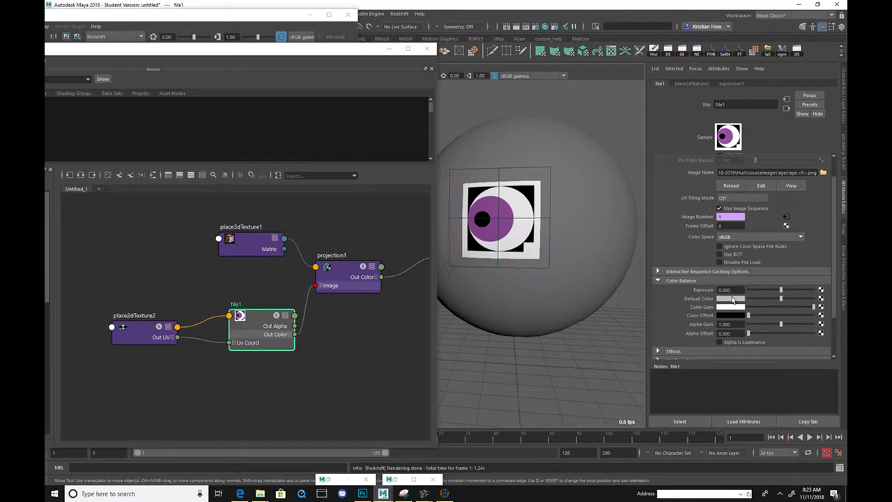
pyautogui.moveTo(780, 299); pyautogui.dragTo(729, 307)
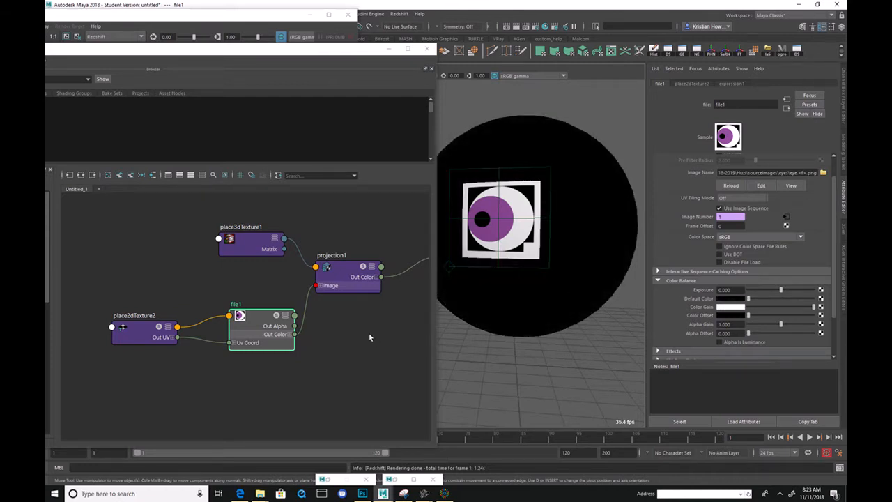
pyautogui.moveTo(525, 234)
pyautogui.keyDown('alt'); pyautogui.mouseDown()
pyautogui.moveTo(533, 242)
pyautogui.moveTo(542, 234)
pyautogui.mouseUp(); pyautogui.keyUp('alt')
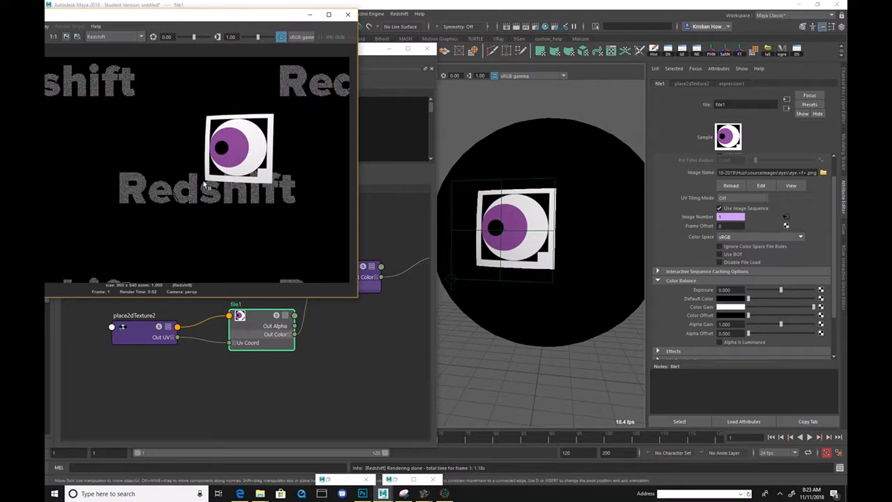
# - Try lighter shades up to white for file1's Default Color and return it to black
pyautogui.moveTo(749, 298)
pyautogui.mouseDown()
pyautogui.moveTo(774, 299)
pyautogui.moveTo(749, 299)
pyautogui.mouseUp()
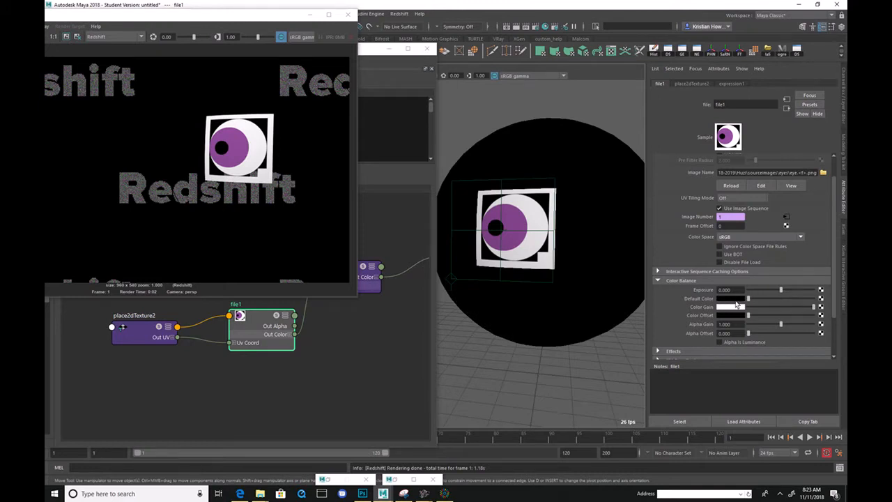
pyautogui.moveTo(749, 299); pyautogui.dragTo(718, 306)
pyautogui.moveTo(844, 307)
pyautogui.mouseDown()
pyautogui.moveTo(771, 303)
pyautogui.moveTo(829, 306)
pyautogui.moveTo(725, 321)
pyautogui.moveTo(846, 317)
pyautogui.moveTo(711, 321)
pyautogui.moveTo(847, 319)
pyautogui.mouseUp()
pyautogui.moveTo(731, 314); pyautogui.dragTo(684, 308)
pyautogui.moveTo(759, 302)
pyautogui.mouseDown()
pyautogui.moveTo(846, 307)
pyautogui.moveTo(751, 306)
pyautogui.mouseUp()
pyautogui.moveTo(833, 309)
pyautogui.mouseDown()
pyautogui.moveTo(752, 301)
pyautogui.moveTo(844, 313)
pyautogui.mouseUp()
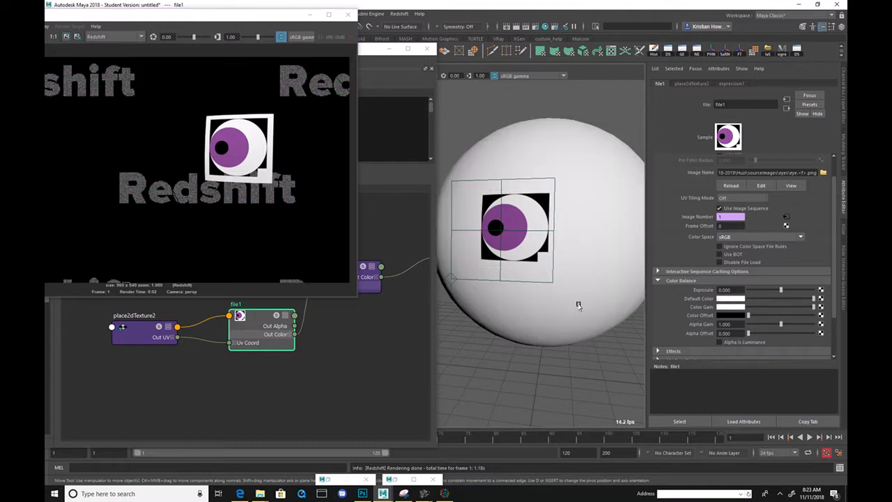
pyautogui.click(750, 299)
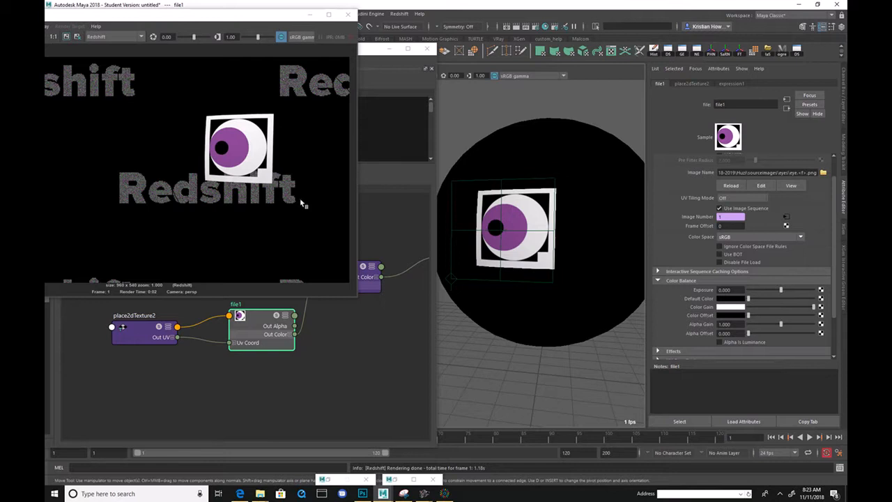
# - Nudge projection1 down in the graph and move the place3dTexture1 placement along positive X on the sphere
pyautogui.click(334, 342)
pyautogui.click(340, 306)
pyautogui.moveTo(340, 306); pyautogui.dragTo(345, 315)
pyautogui.click(545, 182)
pyautogui.click(545, 181)
pyautogui.moveTo(577, 231); pyautogui.dragTo(609, 231)
pyautogui.click(587, 371)
pyautogui.keyDown('alt'); pyautogui.moveTo(586, 372); pyautogui.dragTo(486, 365, button='right'); pyautogui.keyUp('alt')
pyautogui.keyDown('alt'); pyautogui.moveTo(486, 364); pyautogui.dragTo(546, 313); pyautogui.keyUp('alt')
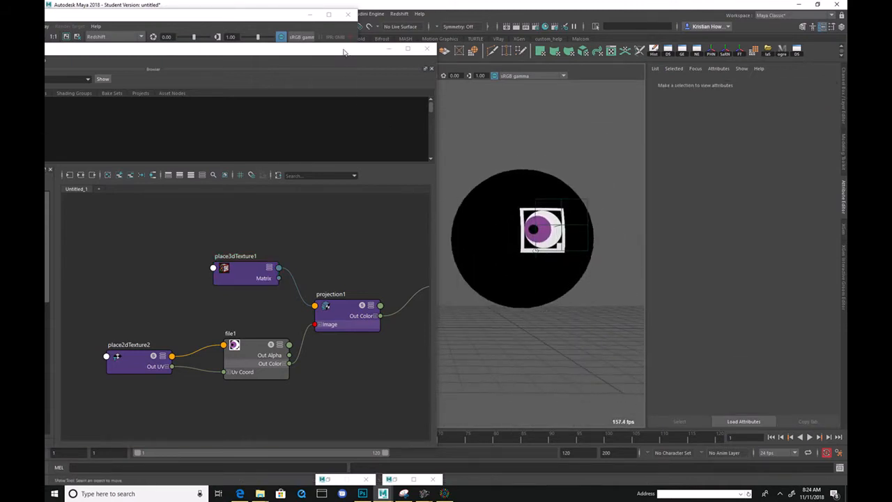
# - Minimize the Render View and move the Hypershade window clear of the viewport and the shelves
pyautogui.moveTo(346, 52); pyautogui.dragTo(229, 54)
pyautogui.keyDown('alt'); pyautogui.moveTo(524, 302); pyautogui.dragTo(448, 271, button='middle'); pyautogui.keyUp('alt')
pyautogui.keyDown('alt'); pyautogui.moveTo(448, 271); pyautogui.dragTo(506, 297, button='right'); pyautogui.keyUp('alt')
pyautogui.keyDown('alt'); pyautogui.moveTo(506, 297); pyautogui.dragTo(477, 267); pyautogui.keyUp('alt')
pyautogui.click(310, 14)
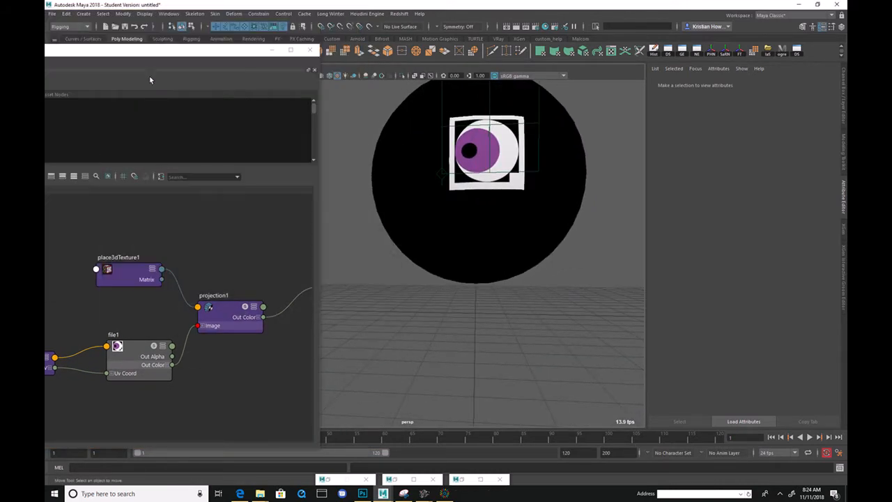
pyautogui.moveTo(155, 53); pyautogui.dragTo(183, 135)
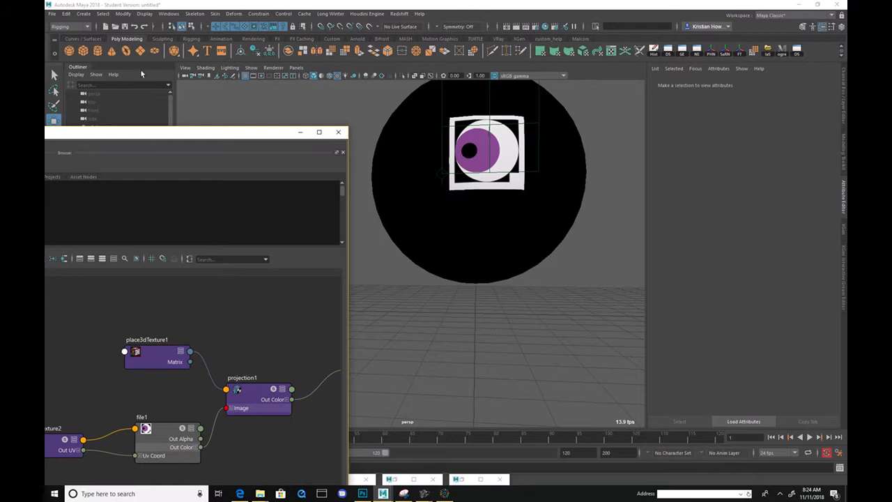
# - Create a NURBS circle at the origin and set its Rotate X to 90
pyautogui.click(83, 38)
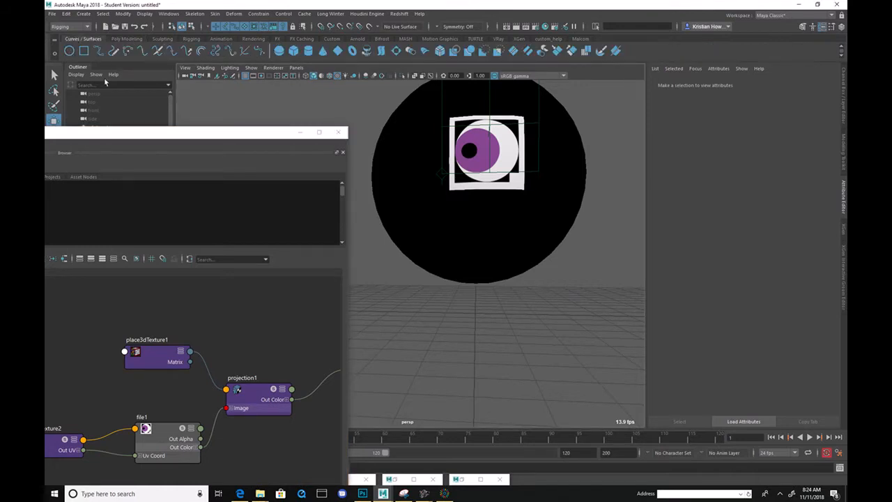
pyautogui.click(70, 52)
pyautogui.keyDown('alt'); pyautogui.moveTo(405, 286); pyautogui.dragTo(412, 265, button='middle'); pyautogui.keyUp('alt')
pyautogui.keyDown('alt'); pyautogui.moveTo(412, 265); pyautogui.dragTo(495, 295, button='right'); pyautogui.keyUp('alt')
pyautogui.press('e')
pyautogui.moveTo(498, 279); pyautogui.dragTo(522, 369)
pyautogui.hotkey('ctrl', 'a')
pyautogui.click(821, 110)
pyautogui.write('90')
pyautogui.press('Return')
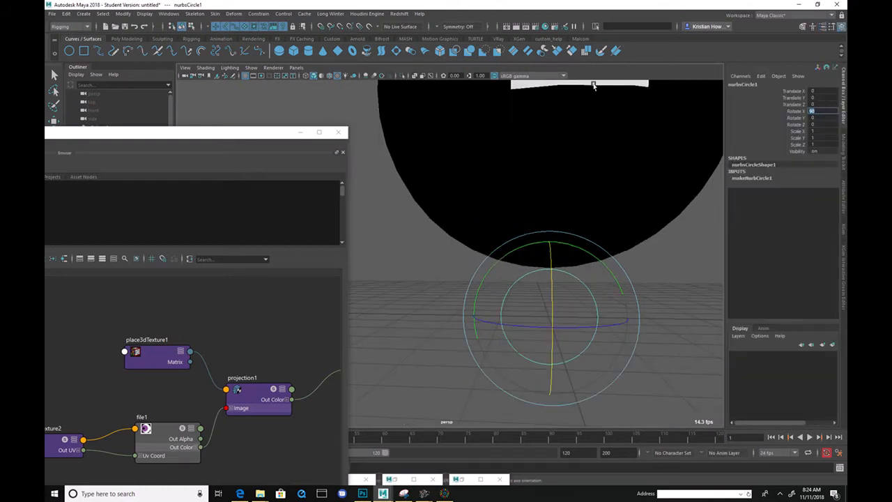
pyautogui.click(633, 305)
pyautogui.press('r')
pyautogui.moveTo(554, 339); pyautogui.dragTo(500, 325)
pyautogui.hotkey('ctrl', 'z')
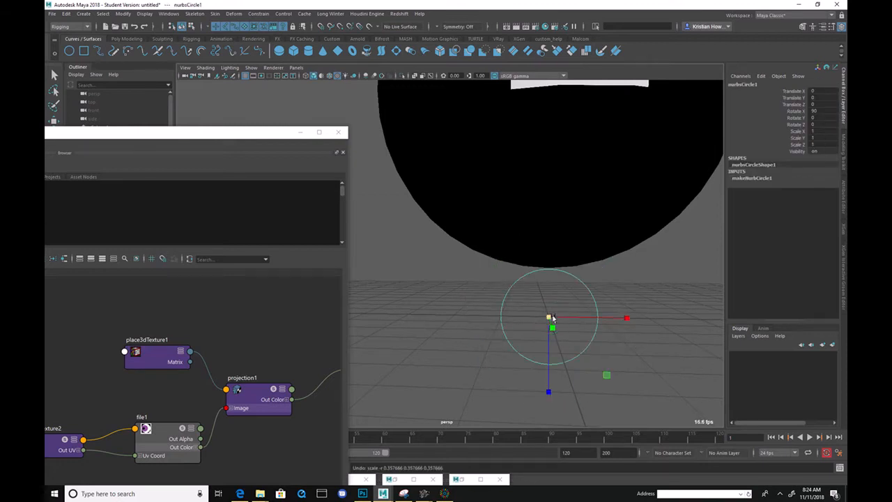
# - In the front view, draw a closed linear CV curve rectangle, 5 units wide and 2 high, starting at the circle's vertical centre line
pyautogui.press('space')
pyautogui.press('space')
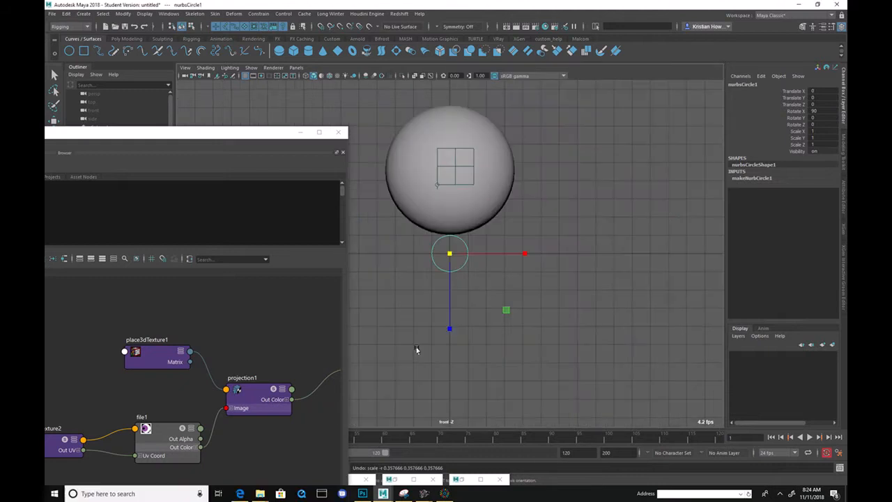
pyautogui.scroll(-5, 598, 309)
pyautogui.scroll(1, 598, 309)
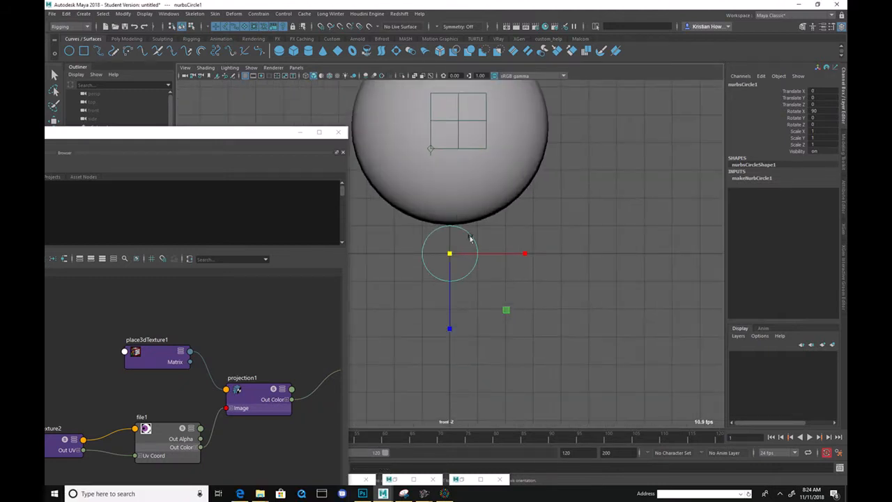
pyautogui.press('space')
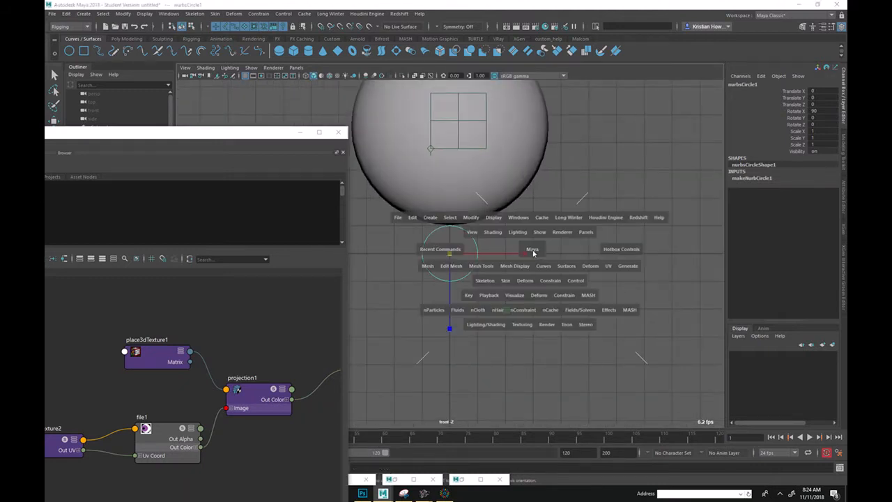
pyautogui.click(432, 219)
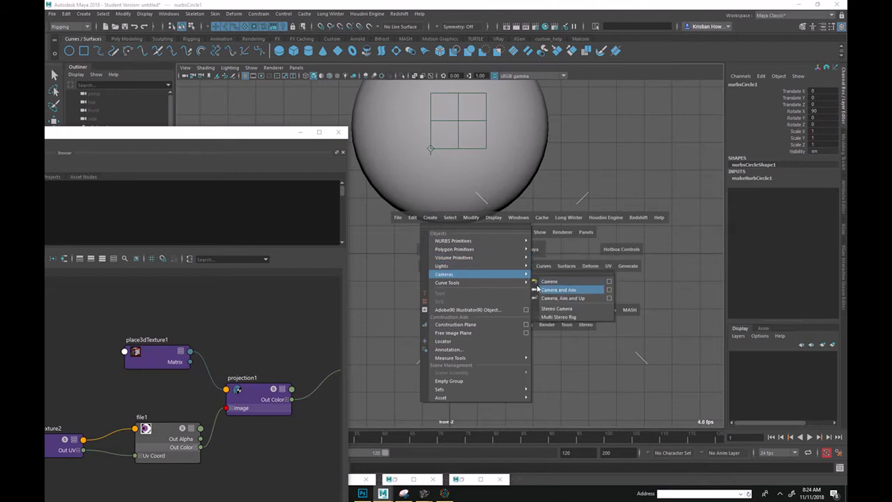
pyautogui.moveTo(495, 282)
pyautogui.click(616, 290)
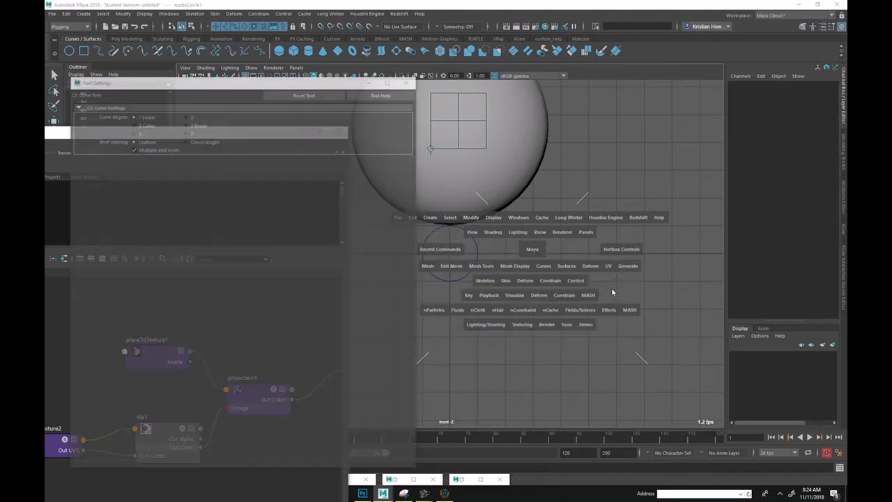
pyautogui.click(408, 80)
pyautogui.click(450, 225)
pyautogui.click(450, 281)
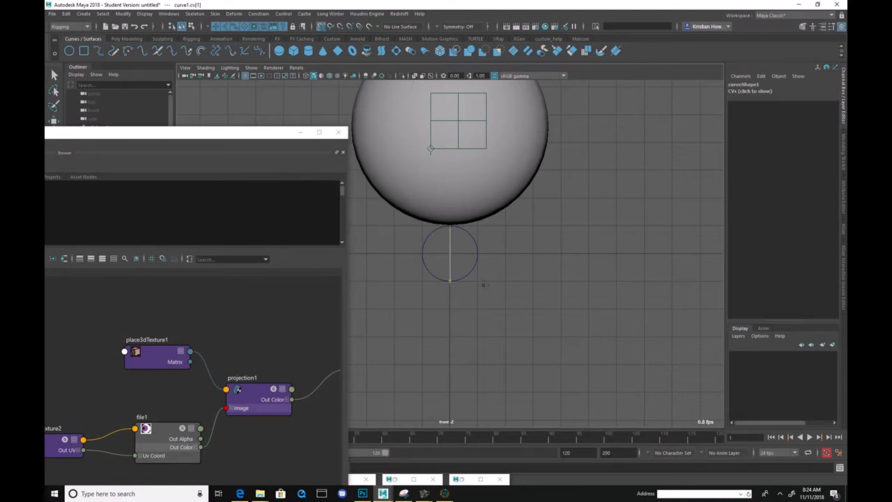
pyautogui.click(589, 281)
pyautogui.click(589, 225)
pyautogui.click(450, 226)
pyautogui.press('Return')
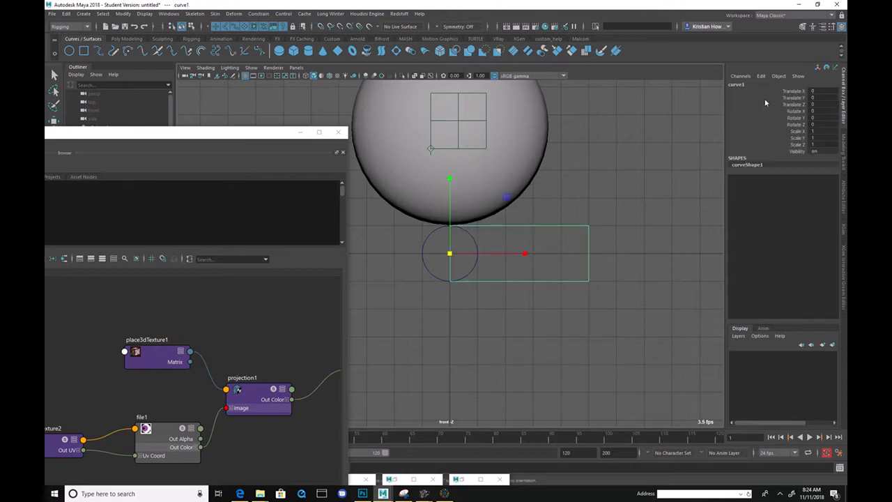
# - Rename the rectangle curve to box and the circle to l_eye_CTL
pyautogui.doubleClick(748, 85)
pyautogui.write('box')
pyautogui.press('Return')
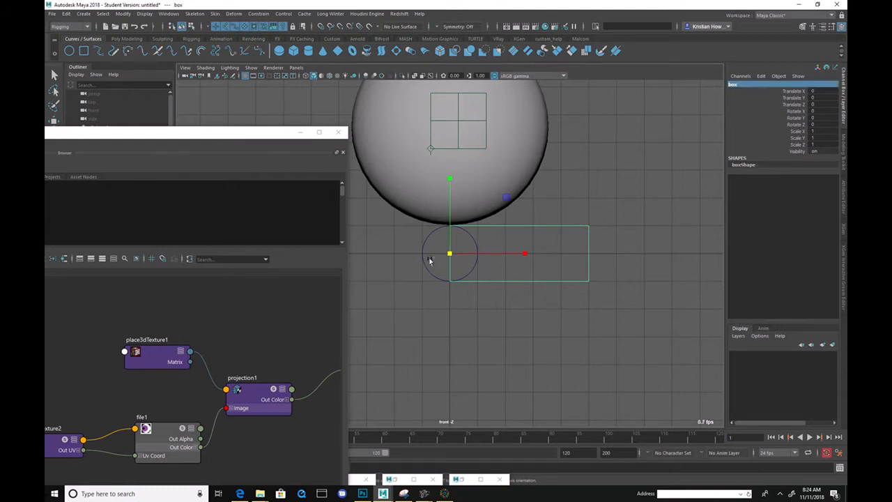
pyautogui.click(426, 257)
pyautogui.doubleClick(750, 84)
pyautogui.write('c')
pyautogui.write('_eye_CTL')
pyautogui.press('Return')
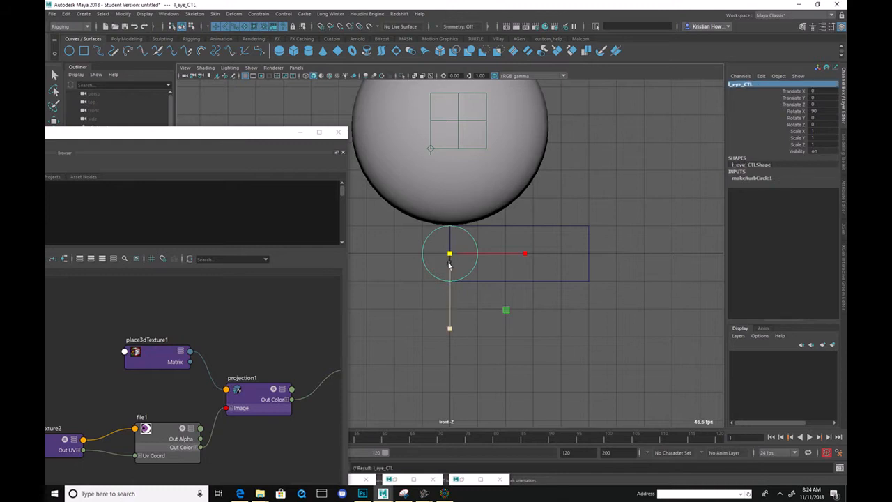
# - Enable the Trans Limit X limits on l_eye_CTL with a minimum of 1 and a maximum of 5
pyautogui.hotkey('ctrl', 'a')
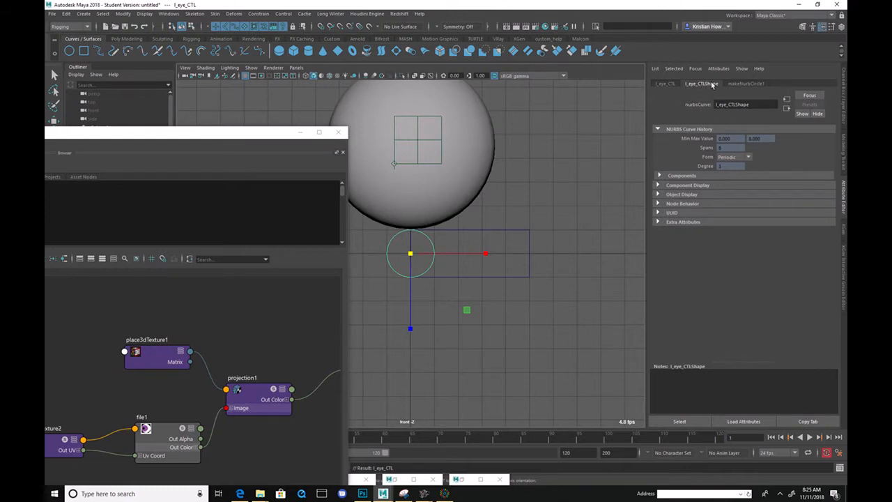
pyautogui.click(743, 84)
pyautogui.click(665, 84)
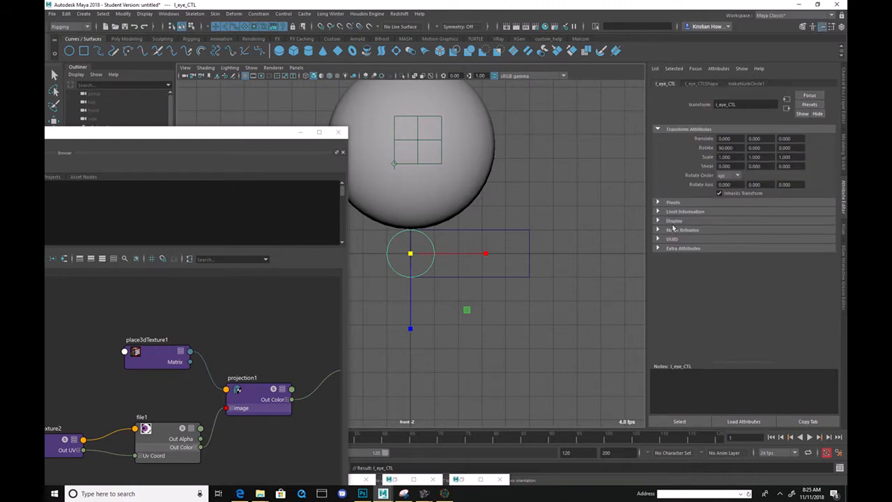
pyautogui.click(661, 212)
pyautogui.click(675, 223)
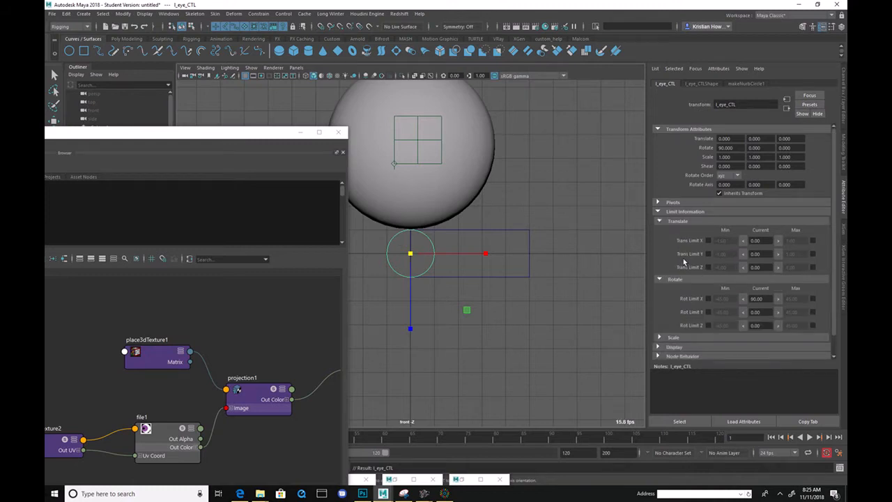
pyautogui.click(708, 241)
pyautogui.click(813, 240)
pyautogui.click(723, 241)
pyautogui.write('1')
pyautogui.press('Tab')
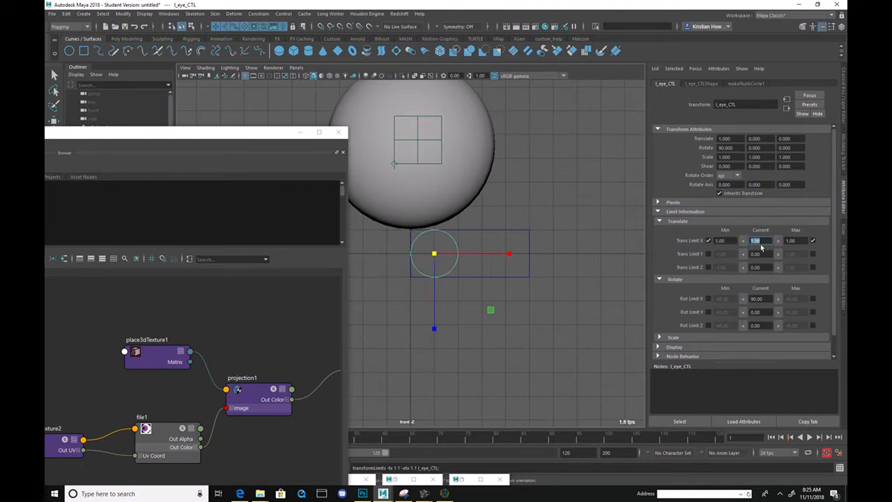
pyautogui.press('Tab')
pyautogui.write('5')
pyautogui.press('Tab')
pyautogui.hotkey('ctrl', 'a')
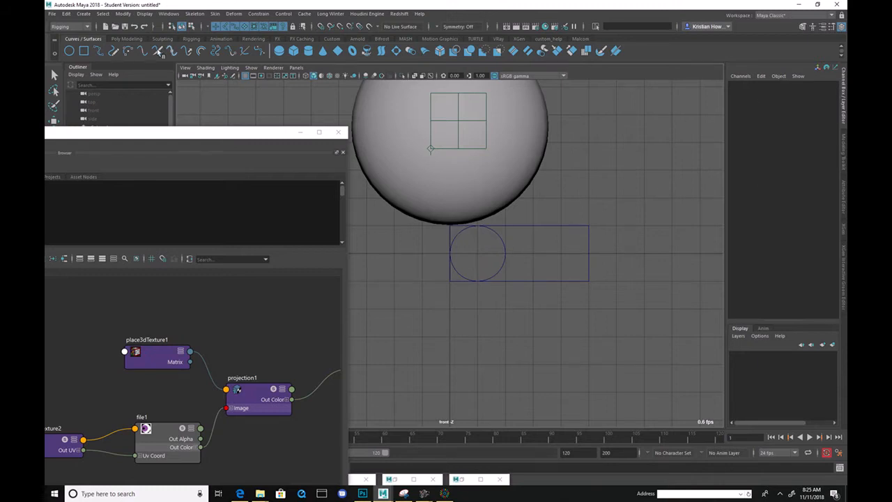
# - Try to freeze the Rotate X value of l_eye_CTL
pyautogui.click(129, 39)
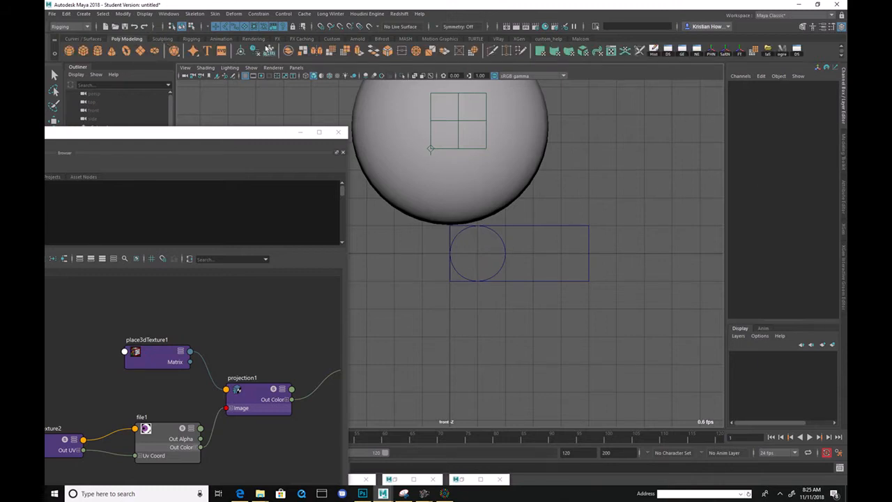
pyautogui.moveTo(532, 250); pyautogui.dragTo(487, 248)
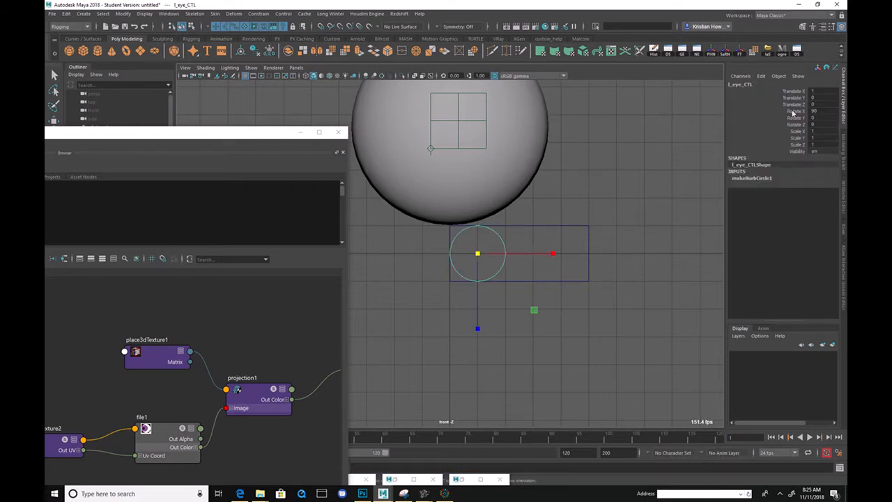
pyautogui.rightClick(792, 111)
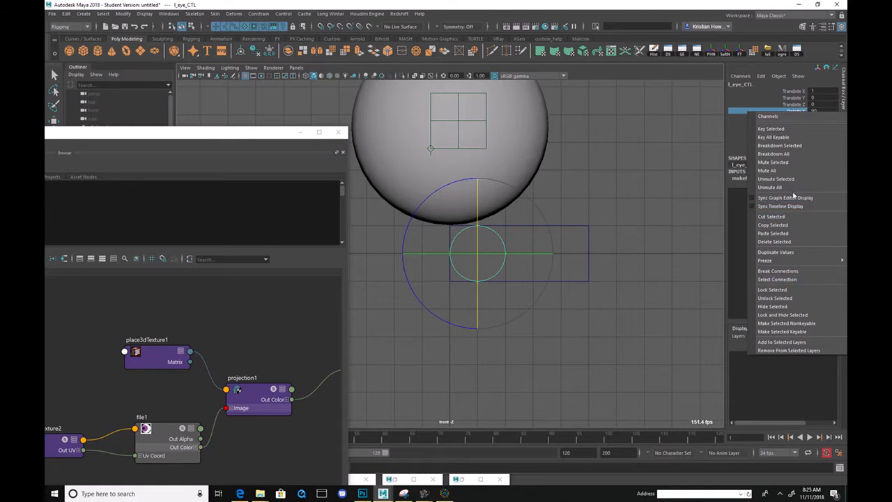
pyautogui.click(778, 270)
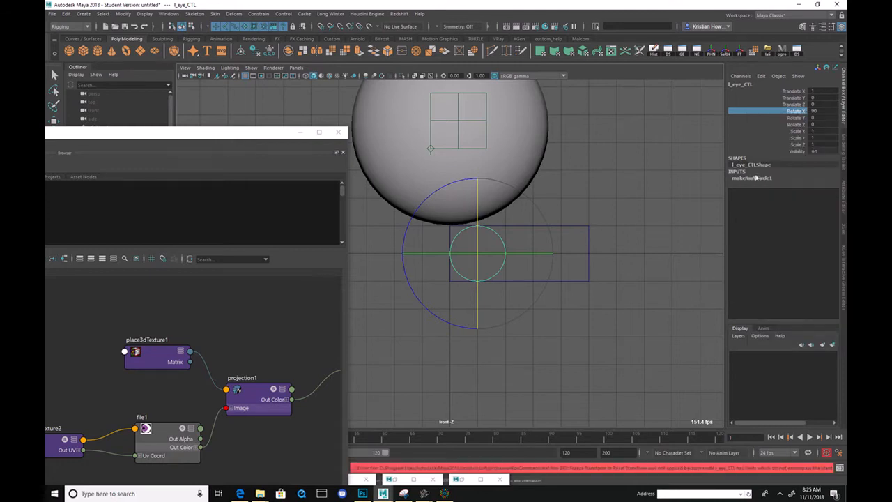
# - Lock and hide every channel of l_eye_CTL except Translate X
pyautogui.moveTo(786, 100); pyautogui.dragTo(786, 153)
pyautogui.rightClick(790, 120)
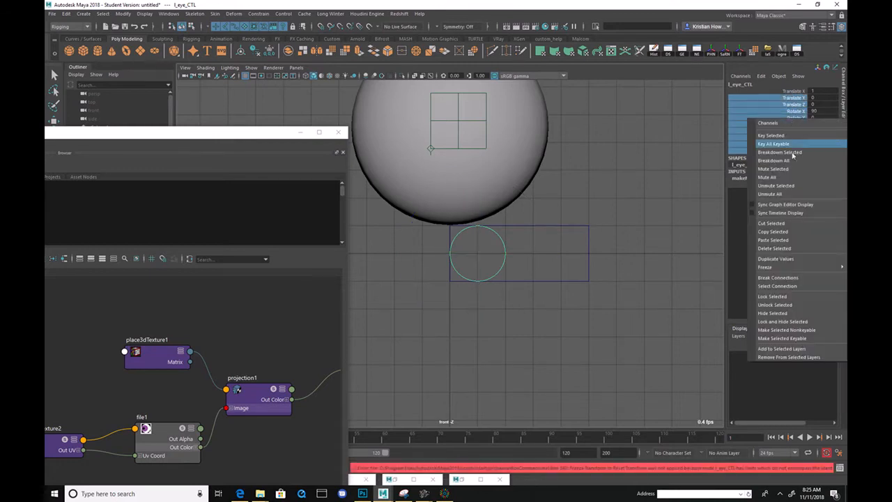
pyautogui.click(781, 313)
# - Test moving l_eye_CTL along X and moving it together with the box, undoing each move
pyautogui.click(610, 274)
pyautogui.moveTo(474, 266); pyautogui.dragTo(604, 250)
pyautogui.press('w')
pyautogui.hotkey('ctrl', 'z')
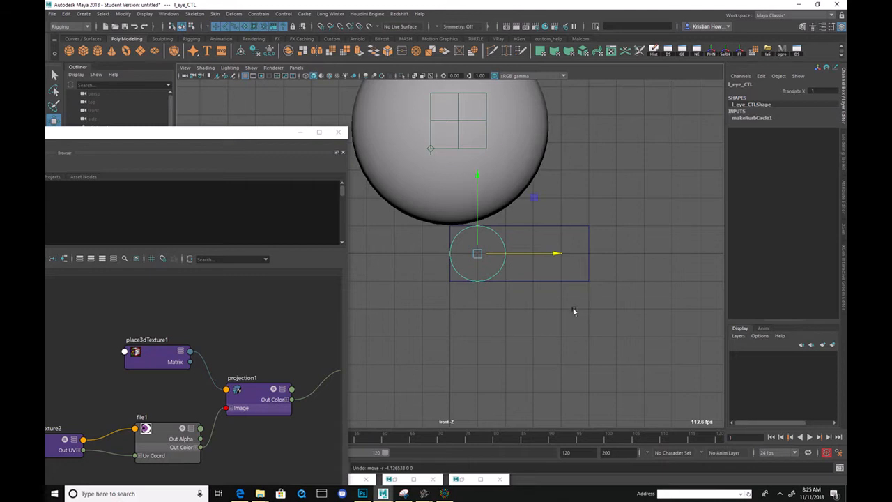
pyautogui.click(557, 309)
pyautogui.moveTo(484, 260); pyautogui.dragTo(522, 287)
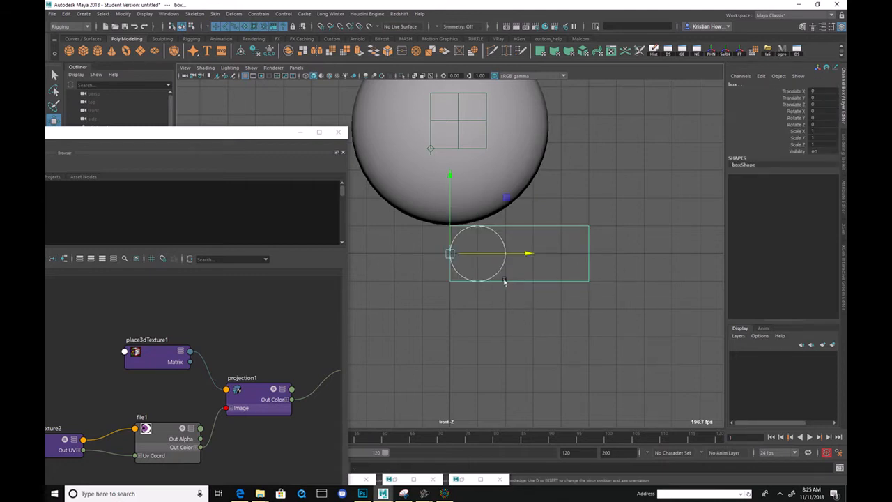
pyautogui.moveTo(452, 245); pyautogui.dragTo(518, 175)
pyautogui.hotkey('ctrl', 'z')
pyautogui.click(525, 307)
# - Group the box and l_eye_CTL together
pyautogui.moveTo(538, 264); pyautogui.dragTo(551, 317)
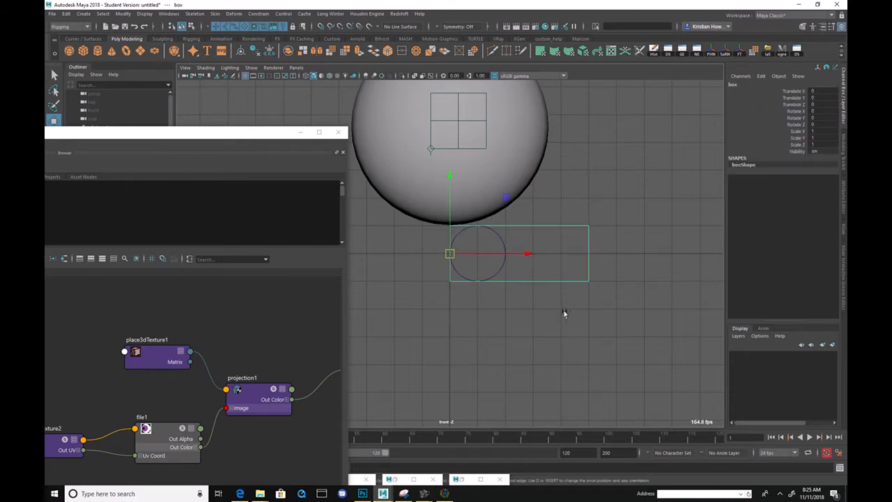
pyautogui.hotkey('ctrl', 'a')
pyautogui.click(453, 267)
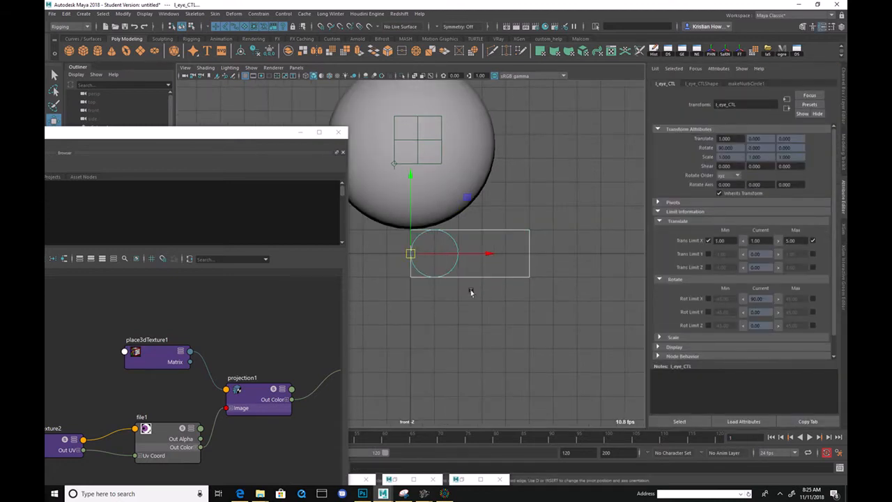
pyautogui.hotkey('ctrl', 'g')
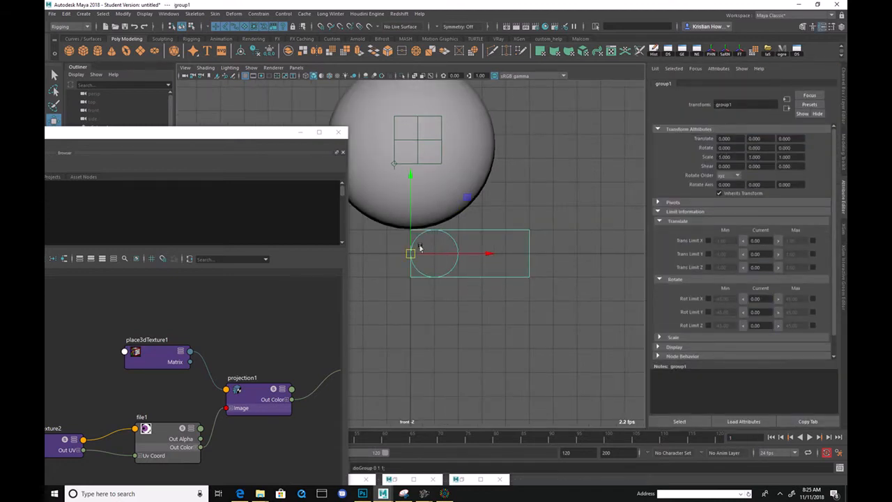
# - Try moving and scaling the new group as a whole, and undo these test transforms
pyautogui.moveTo(411, 253); pyautogui.dragTo(459, 230)
pyautogui.hotkey('ctrl', 'z')
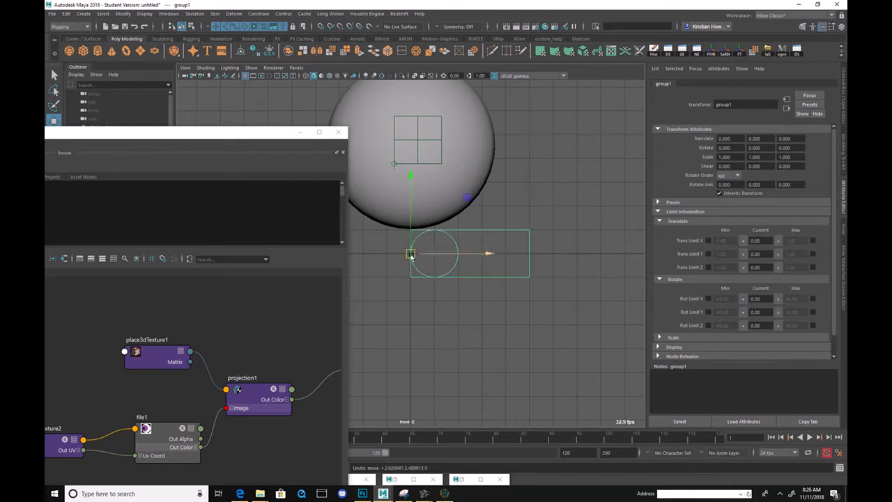
pyautogui.moveTo(410, 253); pyautogui.dragTo(332, 258)
pyautogui.press('q')
pyautogui.click(402, 279)
pyautogui.click(415, 252)
pyautogui.press('w')
pyautogui.moveTo(419, 253); pyautogui.dragTo(375, 270)
pyautogui.hotkey('ctrl', 'z')
pyautogui.hotkey('ctrl', 'z')
pyautogui.hotkey('ctrl', 'z')
pyautogui.hotkey('ctrl', 'z')
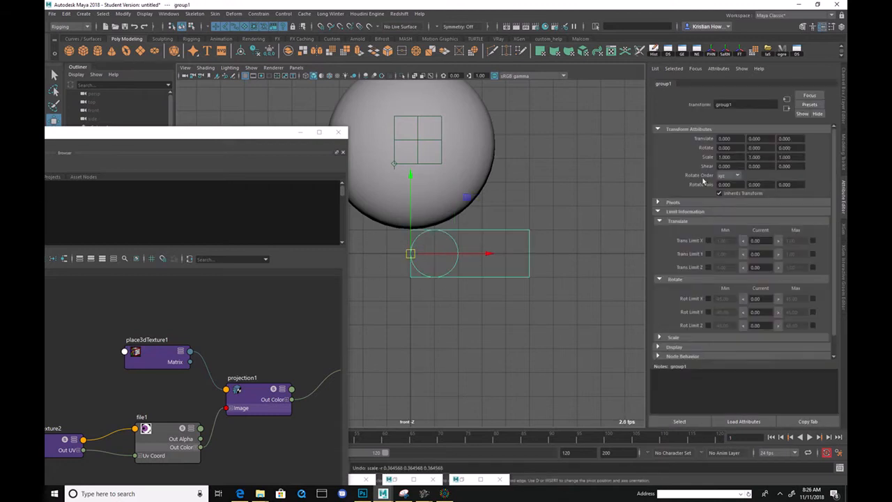
# - Rename the group to l_eye_GRP
pyautogui.click(744, 105)
pyautogui.doubleClick(744, 105)
pyautogui.press('BackSpace')
pyautogui.press('Return')
# - Turn on Template in the Object Display settings of boxShape
pyautogui.press('Down')
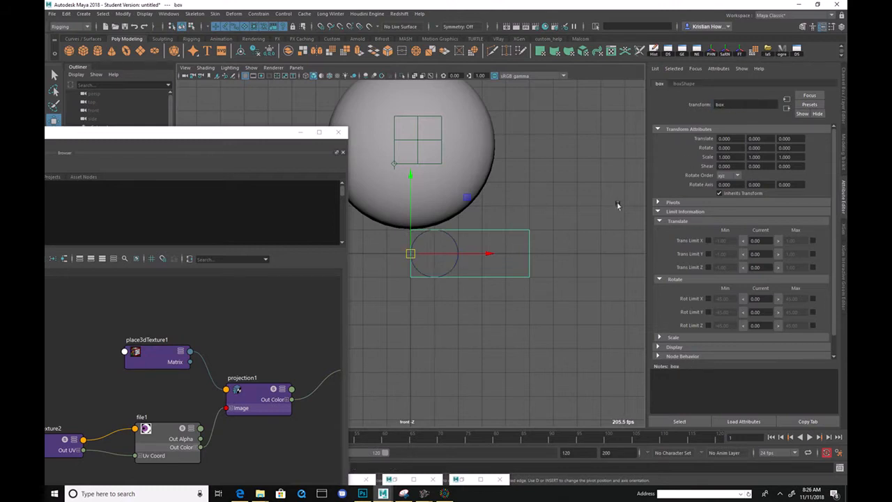
pyautogui.click(689, 84)
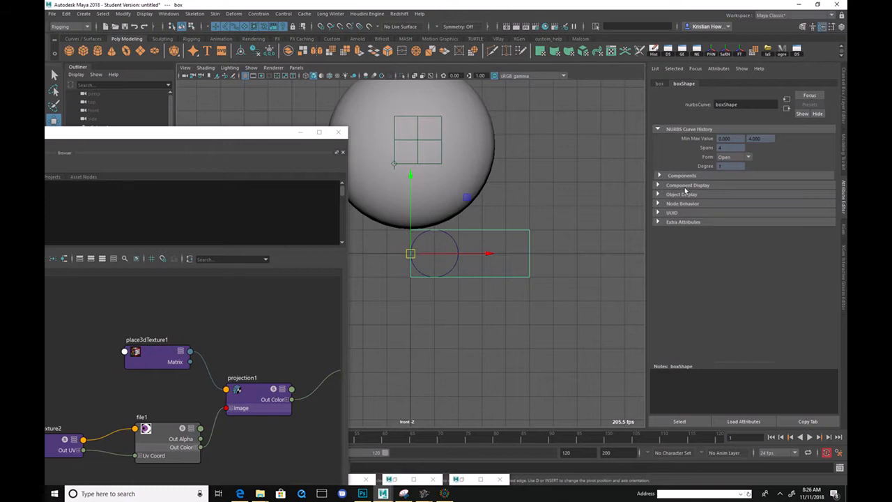
pyautogui.click(681, 195)
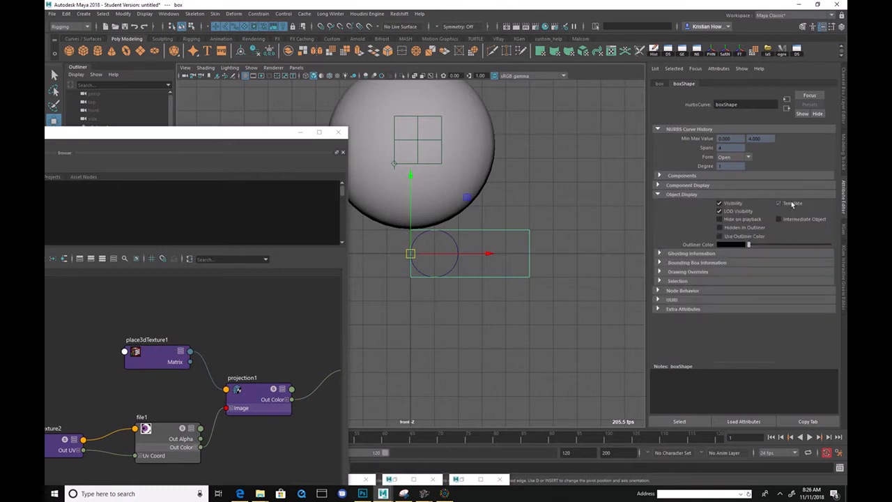
pyautogui.click(583, 184)
pyautogui.moveTo(494, 211); pyautogui.dragTo(510, 293)
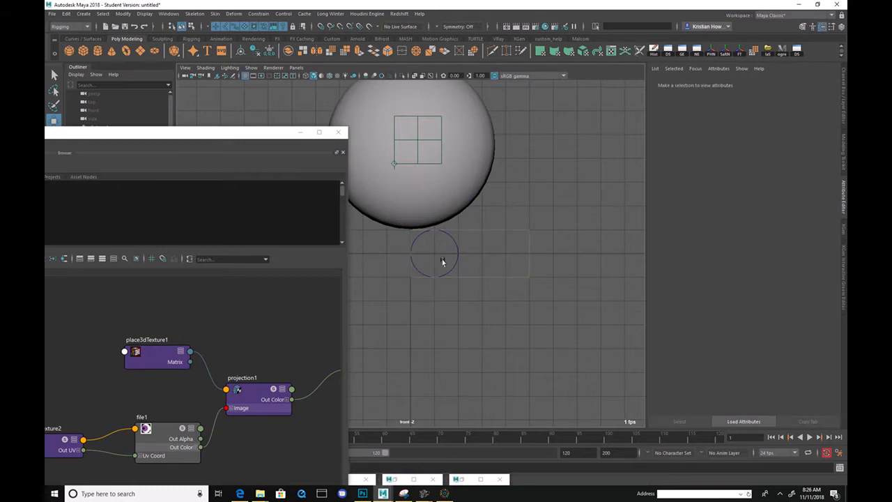
# - Move l_eye_GRP straight up above the sphere and scale it uniformly to about 0.533
pyautogui.click(458, 254)
pyautogui.press('Up')
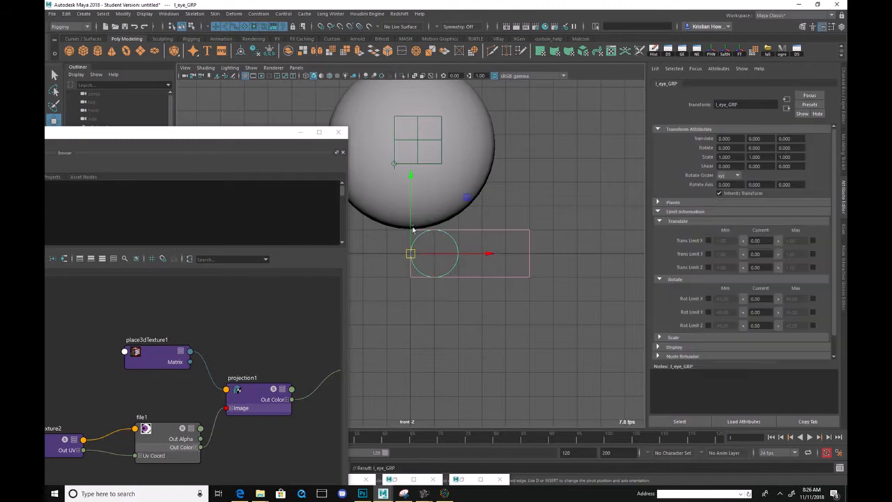
pyautogui.moveTo(411, 214); pyautogui.dragTo(414, 2)
pyautogui.keyDown('alt'); pyautogui.moveTo(445, 90); pyautogui.dragTo(480, 230, button='middle'); pyautogui.keyUp('alt')
pyautogui.moveTo(446, 160); pyautogui.dragTo(388, 179)
pyautogui.press('r')
# - Duplicate l_eye_GRP, move the copy up to about Y 11.75 and set its Rotate Z to 90
pyautogui.press('w')
pyautogui.moveTo(445, 156); pyautogui.dragTo(451, 108)
pyautogui.hotkey('ctrl', 'd')
pyautogui.press('e')
pyautogui.moveTo(415, 182); pyautogui.dragTo(583, 183)
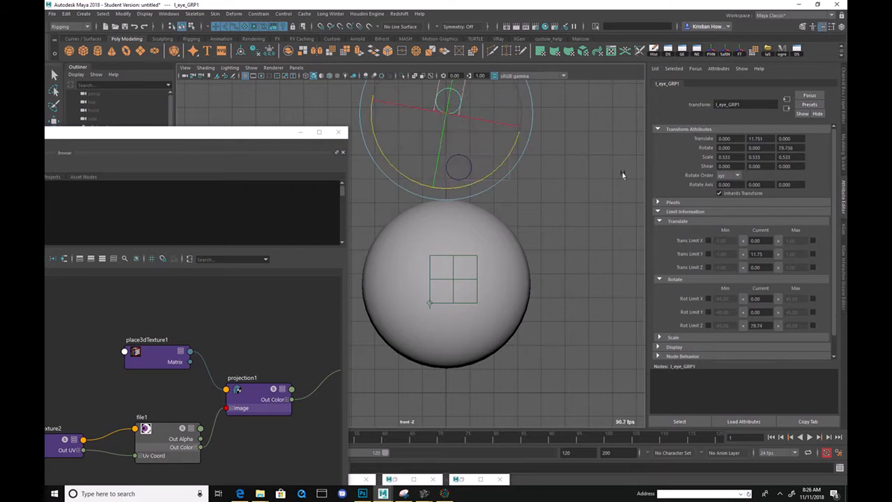
pyautogui.hotkey('ctrl', 'a')
pyautogui.doubleClick(826, 97)
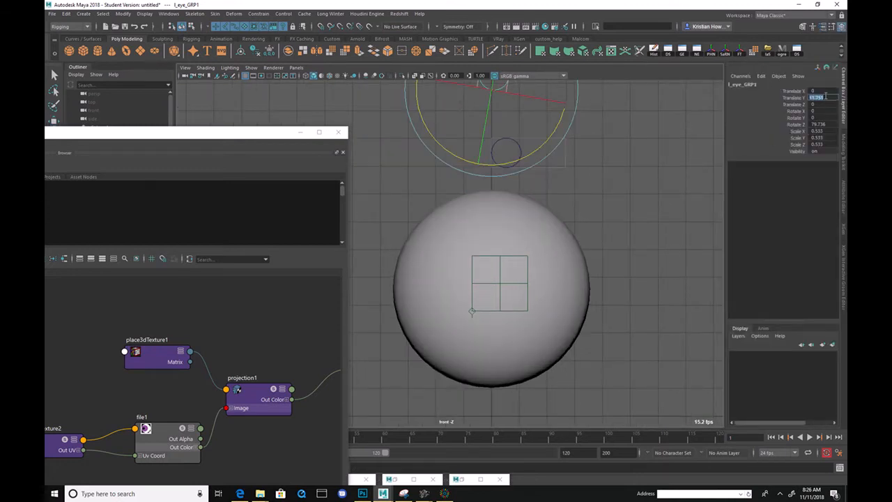
pyautogui.doubleClick(815, 124)
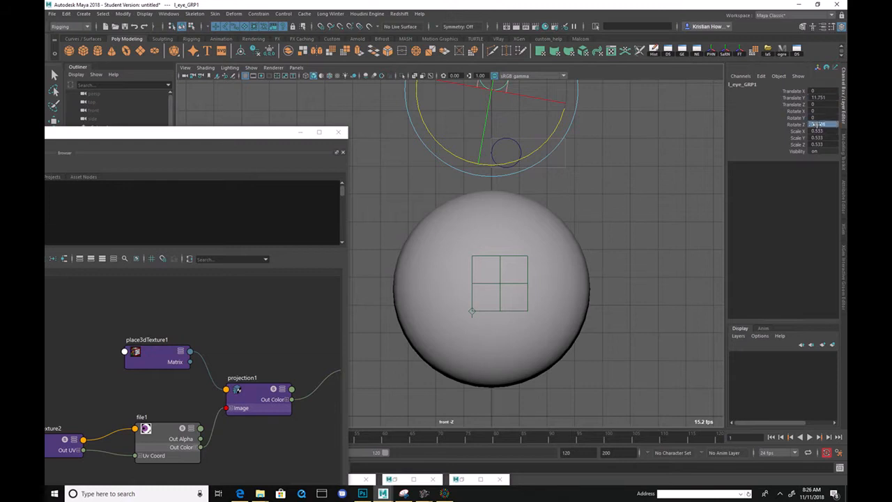
pyautogui.write('90')
pyautogui.press('Return')
# - Move the rotated copy close above the original control group and slightly toward positive X
pyautogui.keyDown('alt'); pyautogui.moveTo(627, 200); pyautogui.dragTo(611, 288, button='middle'); pyautogui.keyUp('alt')
pyautogui.press('w')
pyautogui.moveTo(471, 177); pyautogui.dragTo(486, 205)
pyautogui.keyDown('alt'); pyautogui.moveTo(513, 217); pyautogui.dragTo(510, 198, button='middle'); pyautogui.keyUp('alt')
pyautogui.scroll(1, 510, 197)
pyautogui.moveTo(522, 178); pyautogui.dragTo(550, 183)
pyautogui.click(554, 148)
pyautogui.click(518, 147)
pyautogui.hotkey('ctrl', 'z')
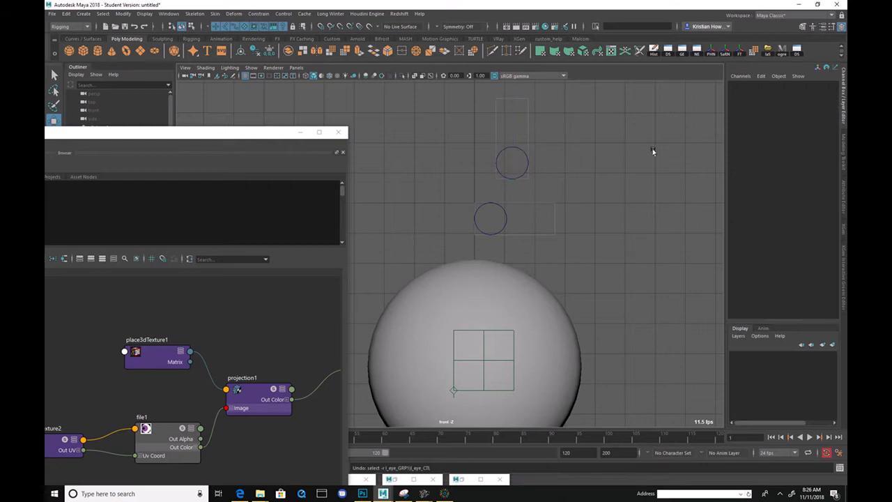
# - Set the rotated copy's Rotate Z to -90 and move it up above the original control group
pyautogui.hotkey('ctrl', 'z')
pyautogui.doubleClick(820, 123)
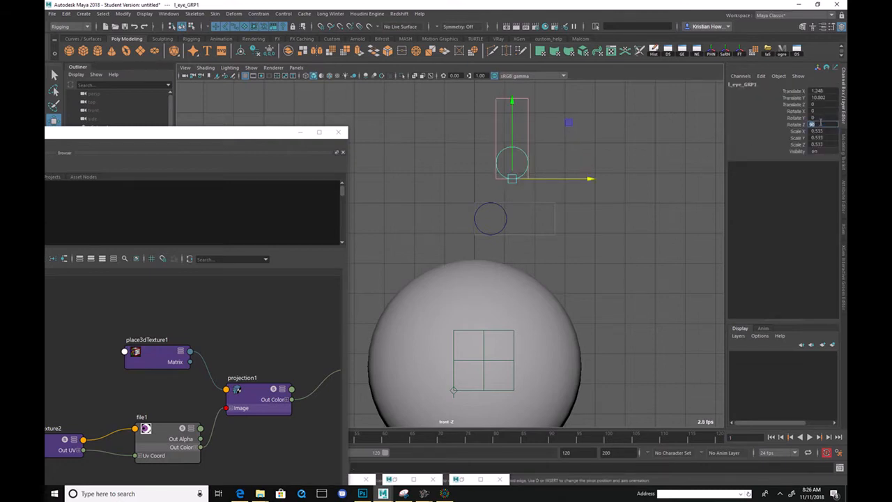
pyautogui.write('-90')
pyautogui.press('Return')
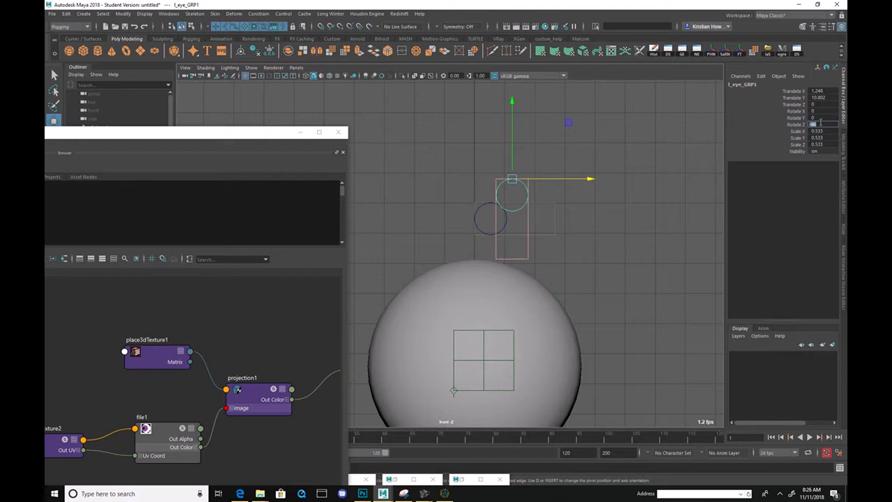
pyautogui.moveTo(502, 178); pyautogui.dragTo(527, 93)
pyautogui.click(561, 153)
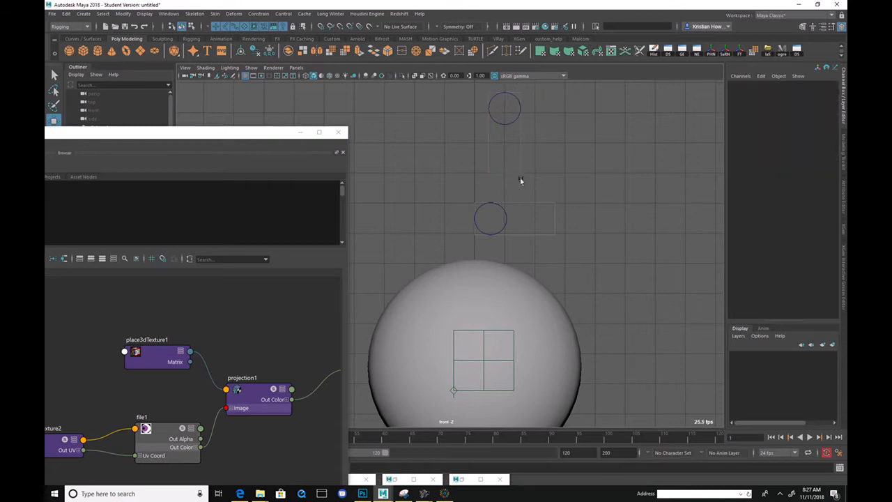
# - Test-slide the original l_eye_CTL inside its box, leaving its Translate X at 3
pyautogui.click(494, 220)
pyautogui.doubleClick(824, 91)
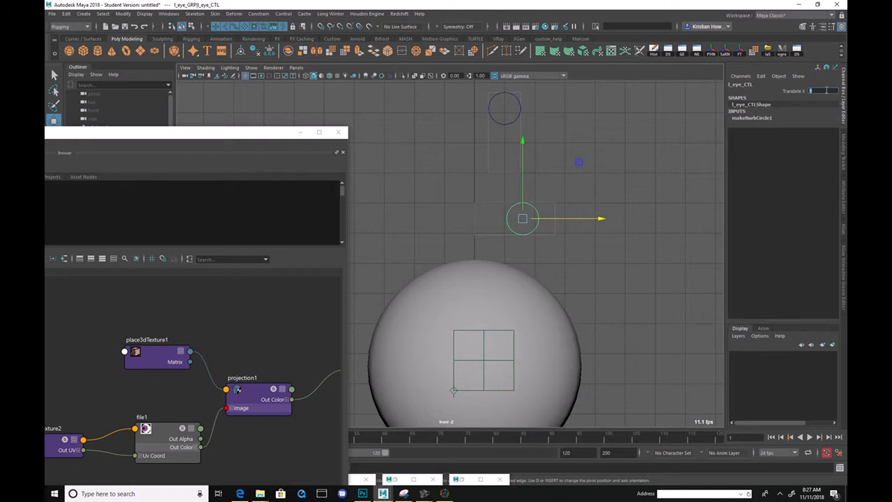
pyautogui.moveTo(557, 219)
pyautogui.mouseDown()
pyautogui.moveTo(584, 223)
pyautogui.moveTo(548, 221)
pyautogui.mouseUp()
pyautogui.doubleClick(819, 91)
pyautogui.click(403, 223)
pyautogui.keyDown('alt'); pyautogui.moveTo(488, 120); pyautogui.dragTo(522, 93, button='middle'); pyautogui.keyUp('alt')
pyautogui.keyDown('alt'); pyautogui.moveTo(522, 93); pyautogui.dragTo(496, 102, button='right'); pyautogui.keyUp('alt')
pyautogui.keyDown('alt'); pyautogui.moveTo(510, 146); pyautogui.dragTo(510, 150, button='middle'); pyautogui.keyUp('alt')
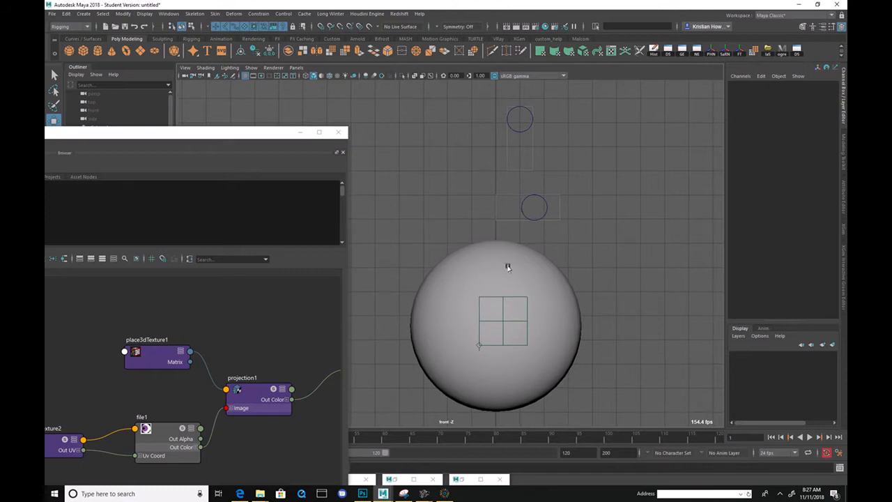
# - Switch the viewport to textured display and open the Connection Editor with l_eye_CTL as the source
pyautogui.moveTo(505, 214); pyautogui.dragTo(532, 206)
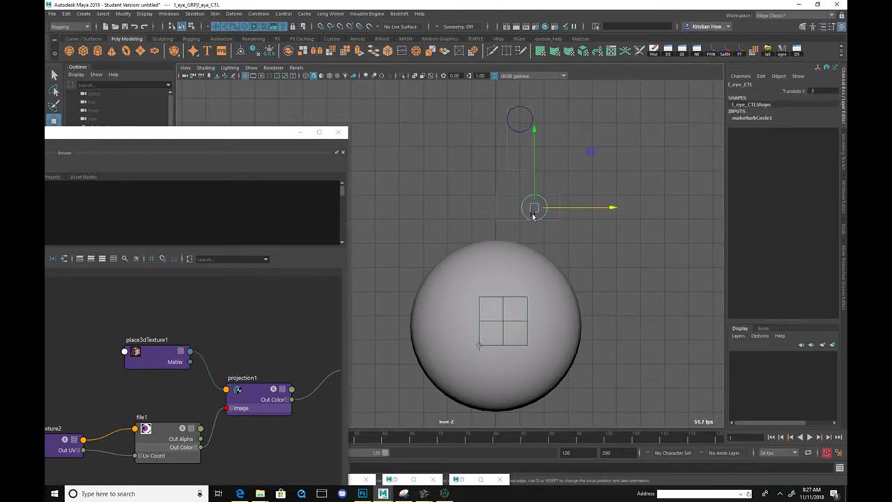
pyautogui.press('6')
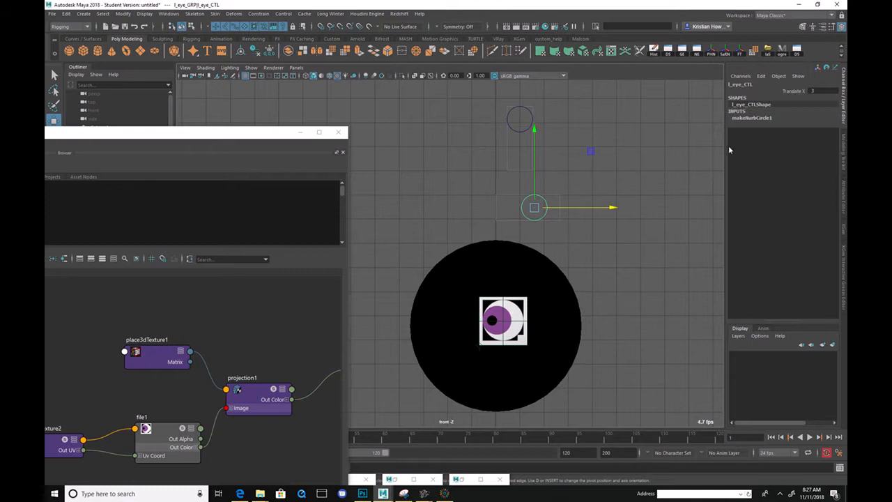
pyautogui.click(780, 94)
pyautogui.click(761, 76)
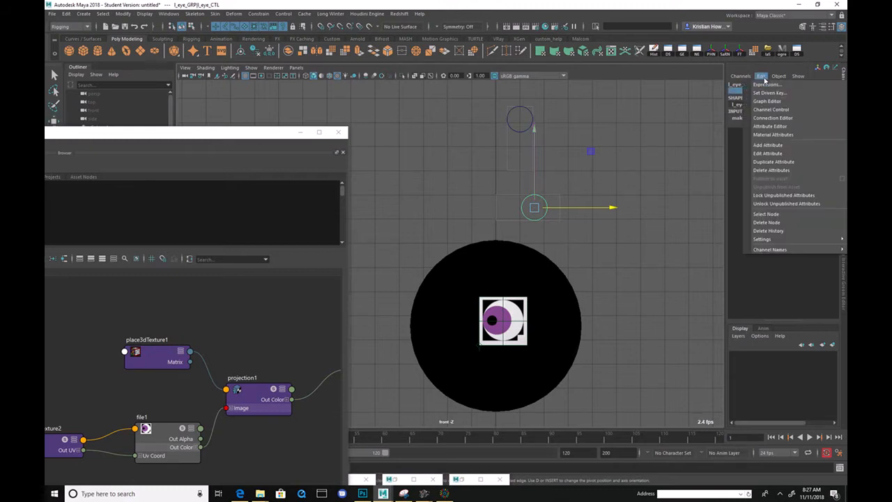
pyautogui.click(785, 122)
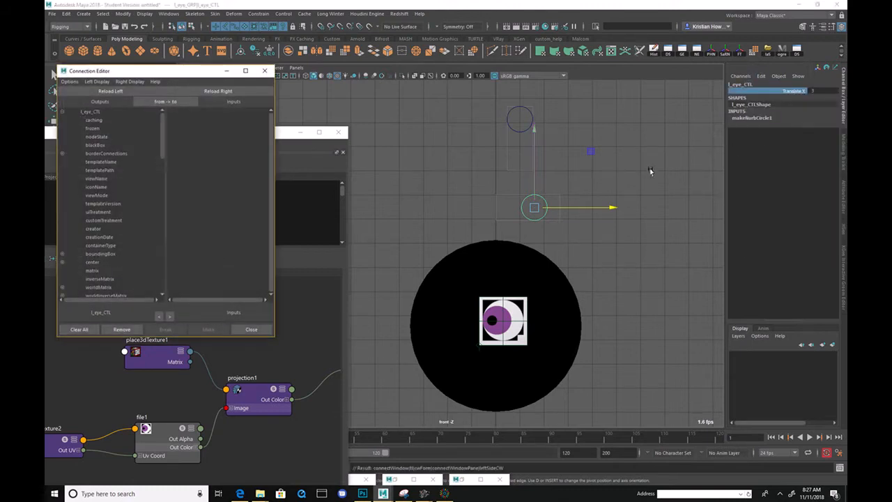
# - Load the file1 texture node as the target in the Connection Editor
pyautogui.moveTo(160, 76); pyautogui.dragTo(649, 58)
pyautogui.keyDown('alt'); pyautogui.moveTo(523, 194); pyautogui.dragTo(470, 181, button='middle'); pyautogui.keyUp('alt')
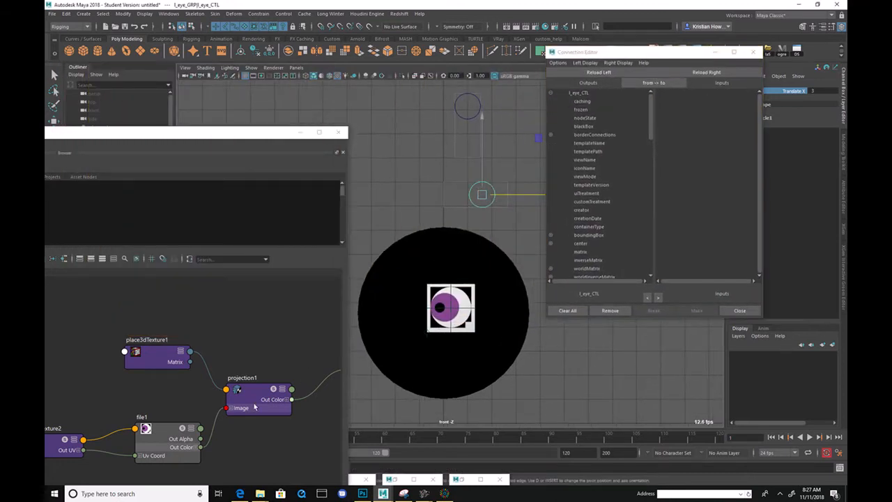
pyautogui.click(163, 433)
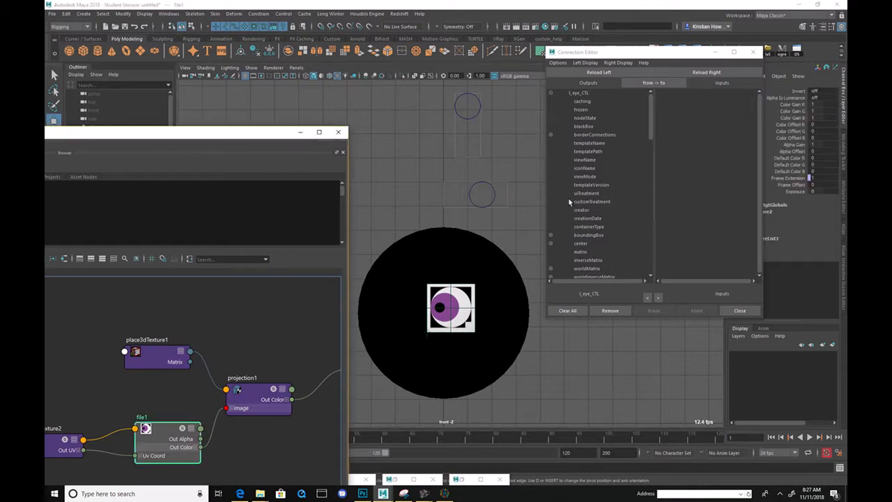
pyautogui.click(705, 72)
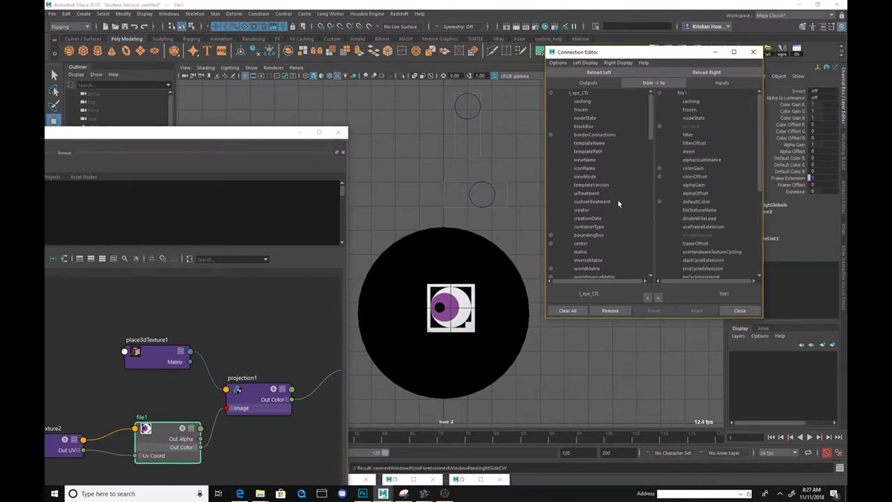
pyautogui.click(176, 434)
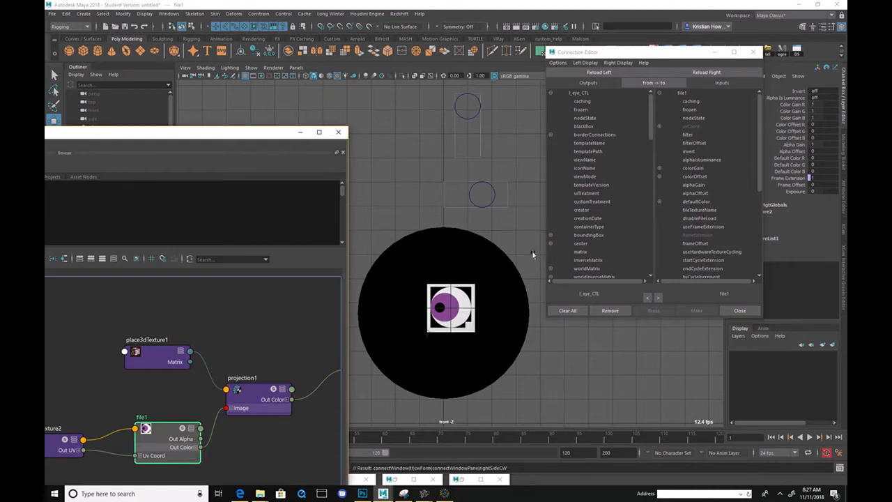
# - Show file1's attributes and try deleting the expression on its Image Number
pyautogui.click(586, 62)
pyautogui.click(677, 55)
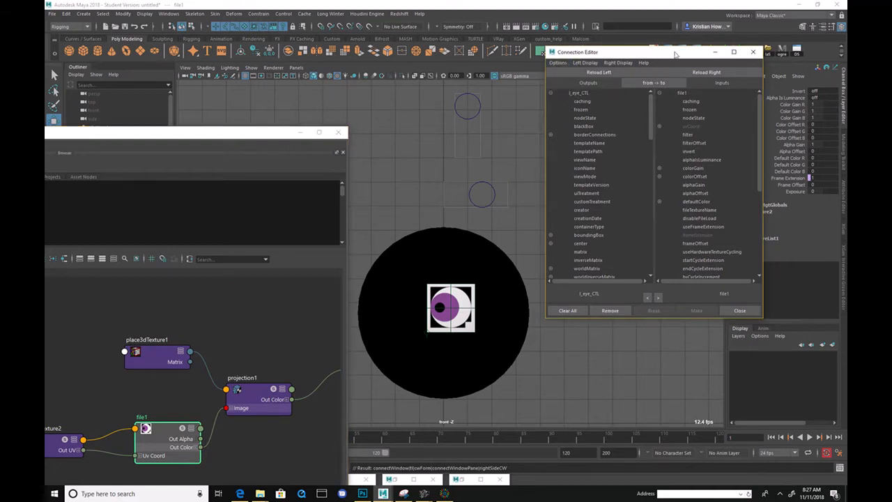
pyautogui.moveTo(639, 57); pyautogui.dragTo(539, 73)
pyautogui.hotkey('ctrl', 'a')
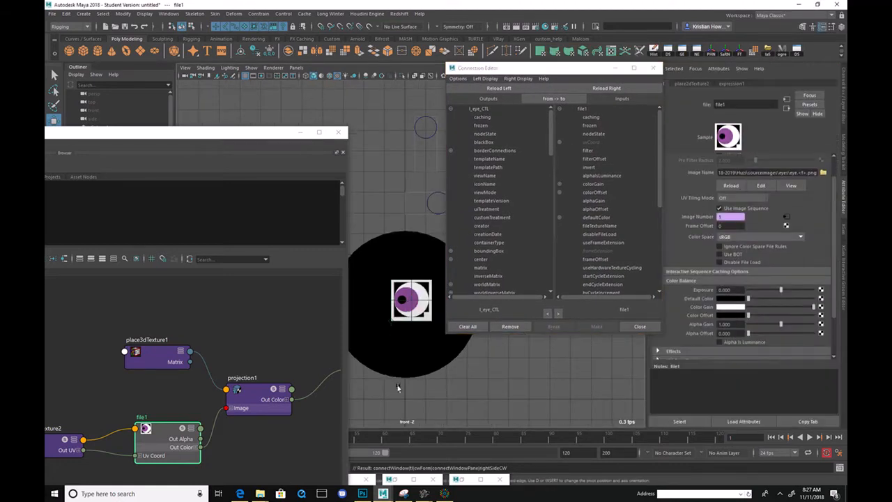
pyautogui.click(165, 433)
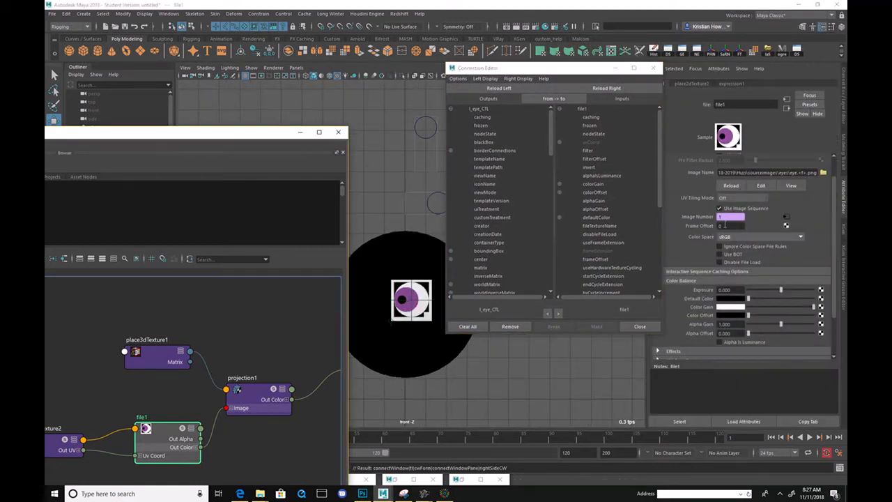
pyautogui.rightClick(711, 218)
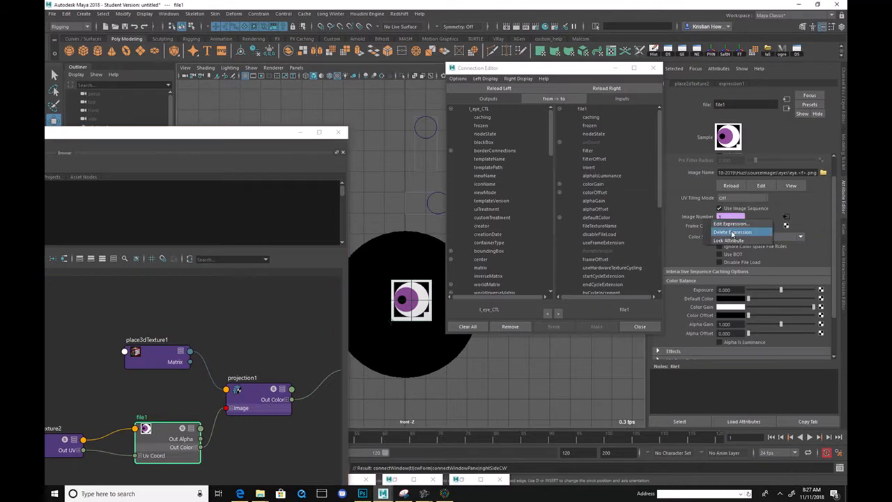
pyautogui.click(732, 233)
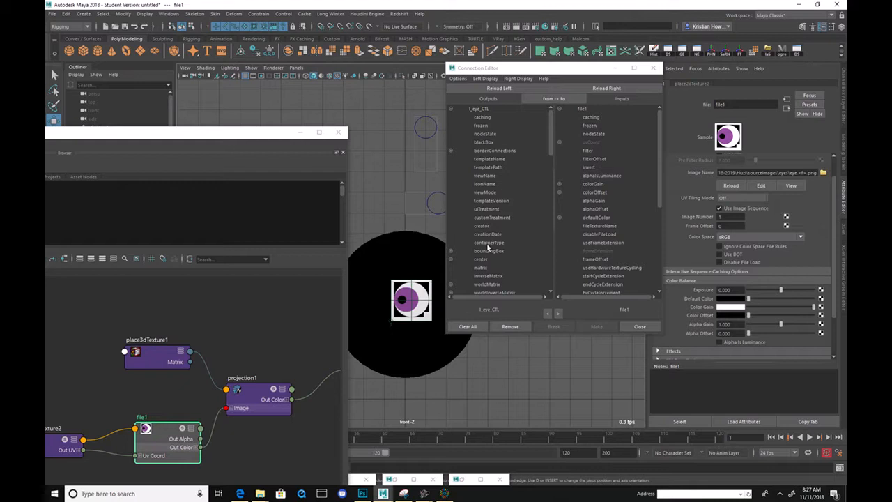
# - Connect l_eye_CTL's translateX to file1's frameExtension in the Connection Editor
pyautogui.click(423, 203)
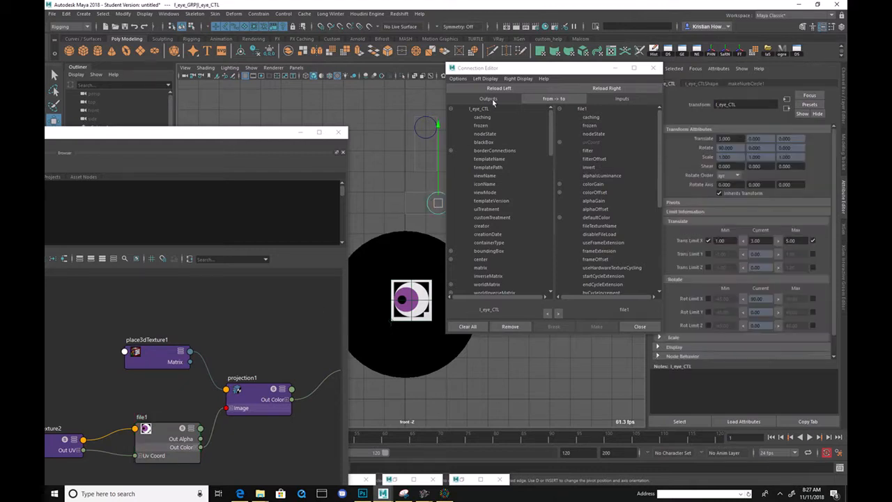
pyautogui.click(148, 431)
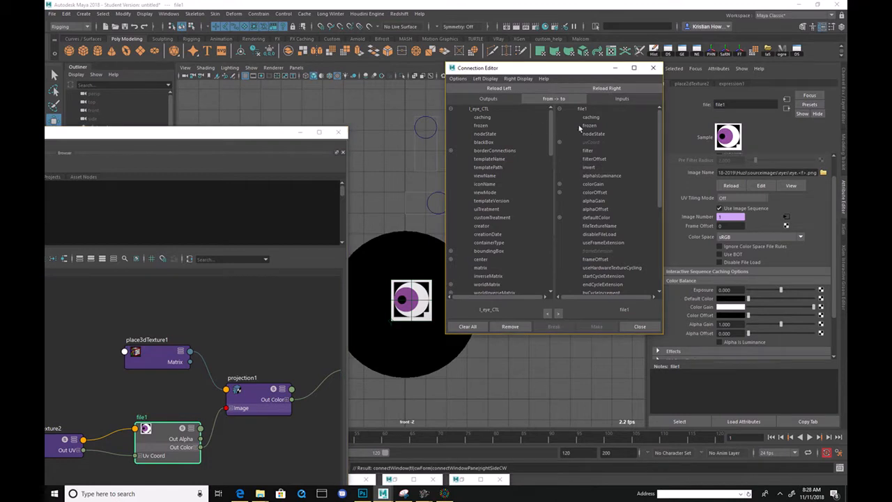
pyautogui.scroll(-5, 481, 230)
pyautogui.scroll(-7, 464, 242)
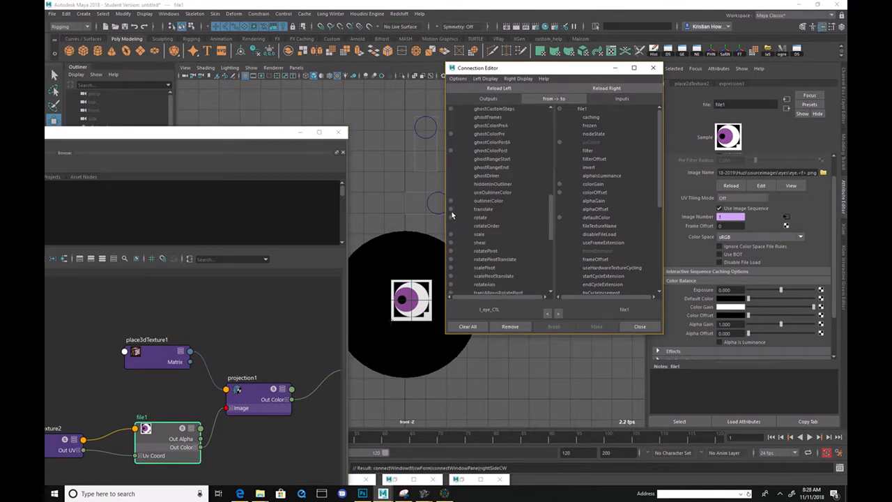
pyautogui.click(451, 210)
pyautogui.click(489, 217)
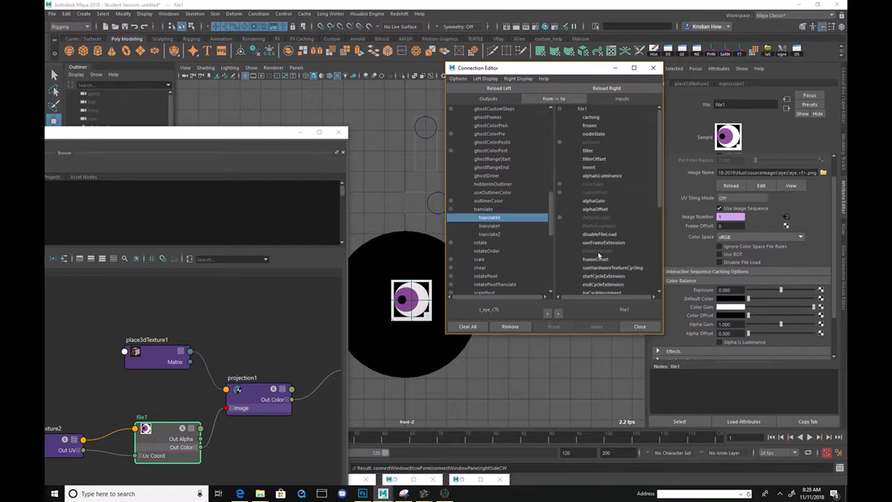
pyautogui.click(598, 252)
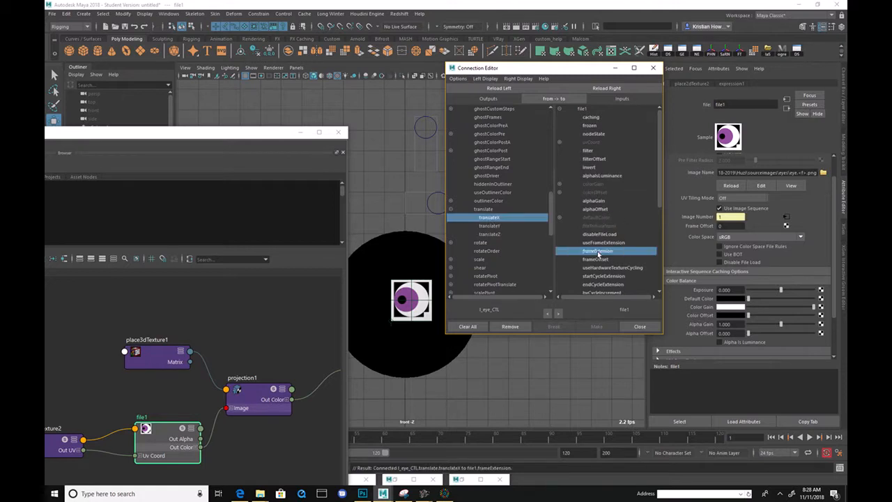
# - Minimize the Connection Editor and slide l_eye_CTL to about X 2.63 to test the driven eye image
pyautogui.click(615, 67)
pyautogui.click(439, 204)
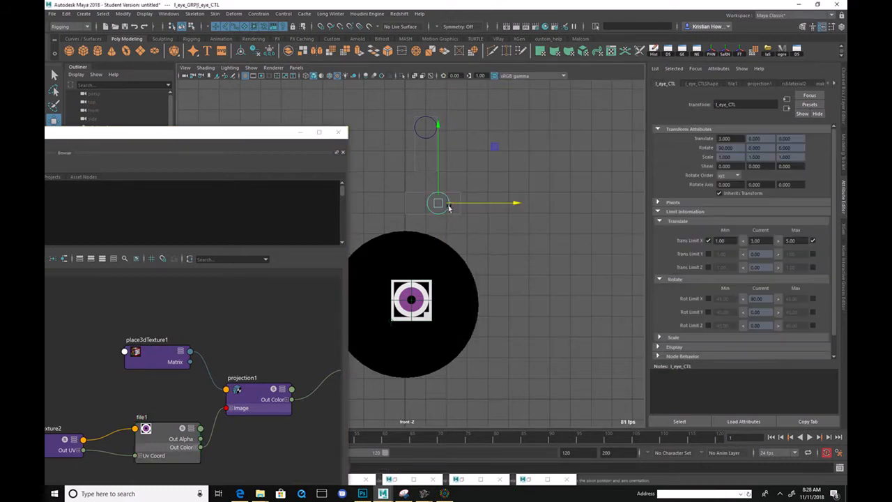
pyautogui.moveTo(437, 202)
pyautogui.mouseDown()
pyautogui.moveTo(456, 202)
pyautogui.moveTo(416, 202)
pyautogui.moveTo(458, 202)
pyautogui.moveTo(422, 202)
pyautogui.moveTo(434, 203)
pyautogui.mouseUp()
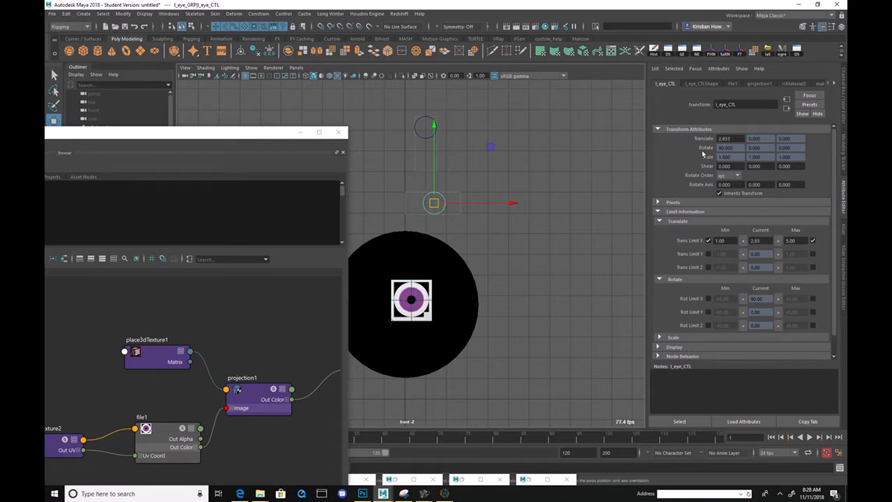
# - Move the rsMaterial2SG node in the Hypershade graph close beside rsMaterial2
pyautogui.keyDown('alt'); pyautogui.moveTo(500, 227); pyautogui.dragTo(592, 202, button='middle'); pyautogui.keyUp('alt')
pyautogui.keyDown('alt'); pyautogui.moveTo(592, 201); pyautogui.dragTo(576, 235, button='right'); pyautogui.keyUp('alt')
pyautogui.keyDown('alt'); pyautogui.moveTo(553, 201); pyautogui.dragTo(495, 198, button='middle'); pyautogui.keyUp('alt')
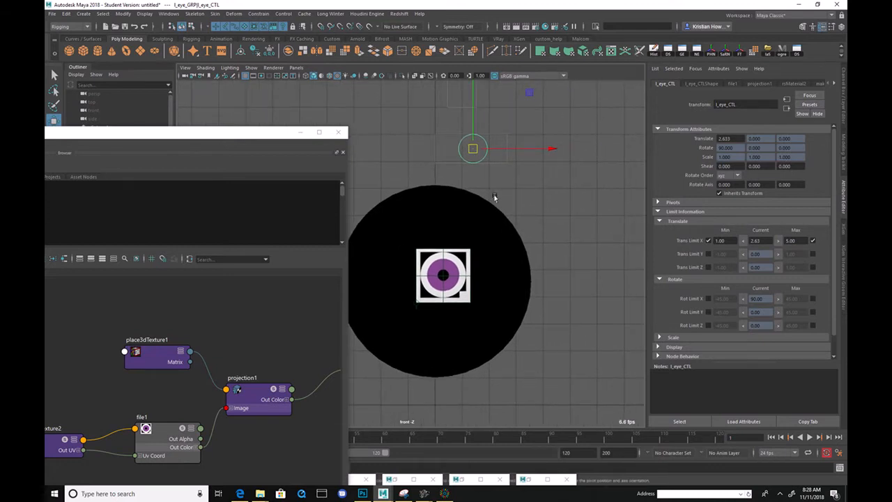
pyautogui.keyDown('alt'); pyautogui.moveTo(495, 199); pyautogui.dragTo(348, 291, button='right'); pyautogui.keyUp('alt')
pyautogui.scroll(-3, 248, 318)
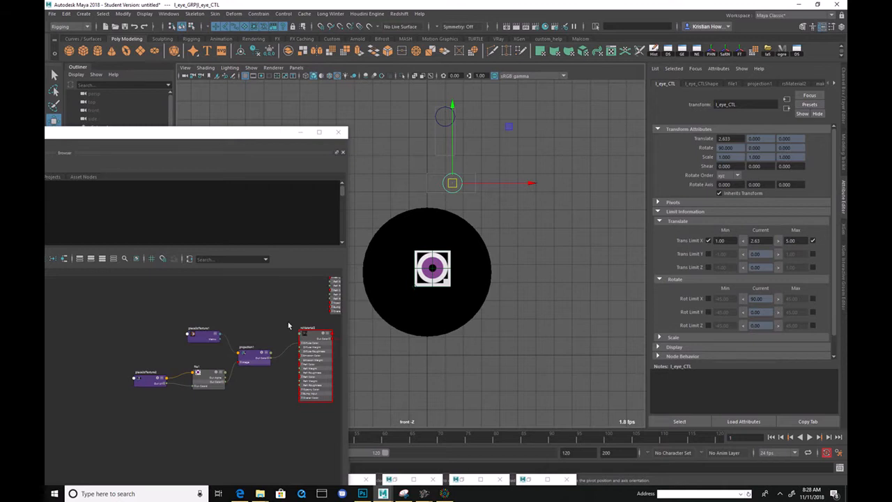
pyautogui.click(300, 359)
pyautogui.keyDown('alt'); pyautogui.moveTo(288, 340); pyautogui.dragTo(183, 355, button='middle'); pyautogui.keyUp('alt')
pyautogui.moveTo(288, 361); pyautogui.dragTo(276, 386)
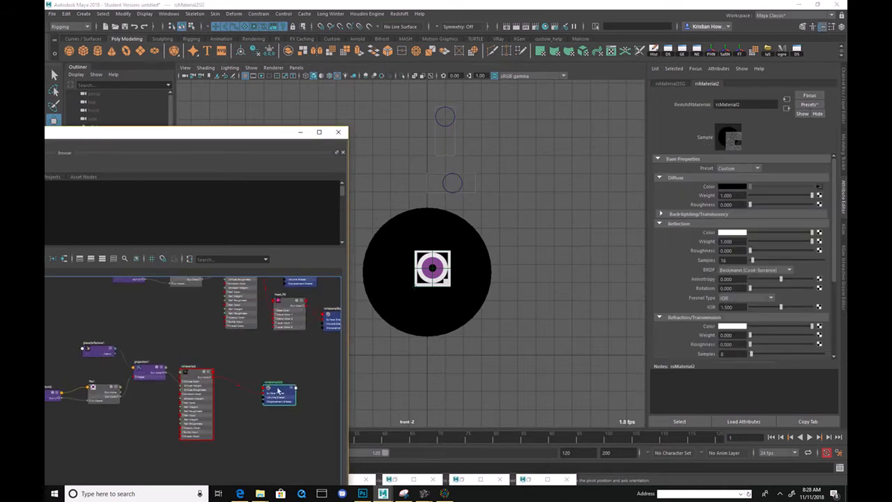
pyautogui.moveTo(114, 356)
pyautogui.keyDown('alt'); pyautogui.mouseDown(button='middle')
pyautogui.moveTo(200, 330)
pyautogui.moveTo(132, 360)
pyautogui.mouseUp(button='middle'); pyautogui.keyUp('alt')
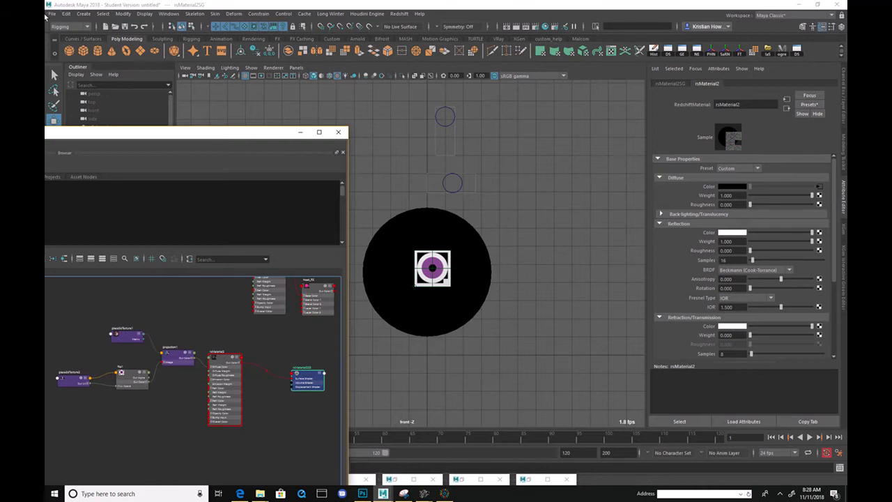
# - Save the scene as a Maya ASCII file named sample in the project's scenes folder, accepting the student version notice
pyautogui.click(50, 14)
pyautogui.click(81, 55)
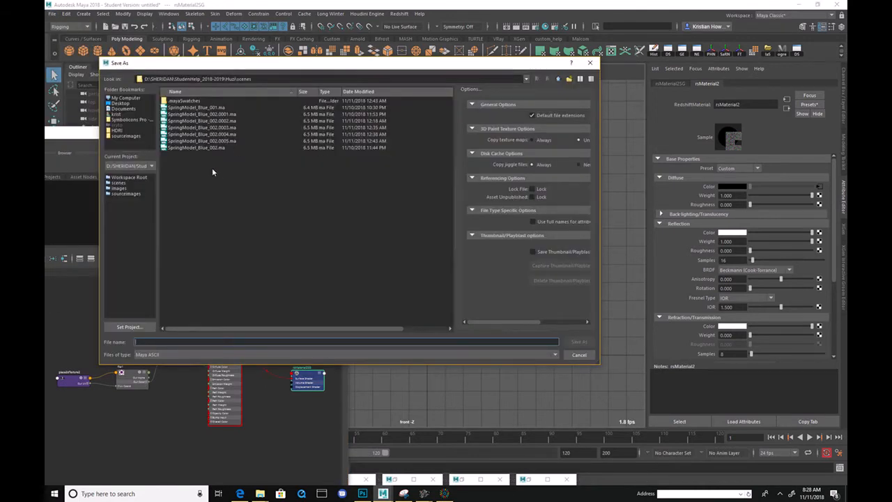
pyautogui.click(558, 78)
pyautogui.doubleClick(177, 105)
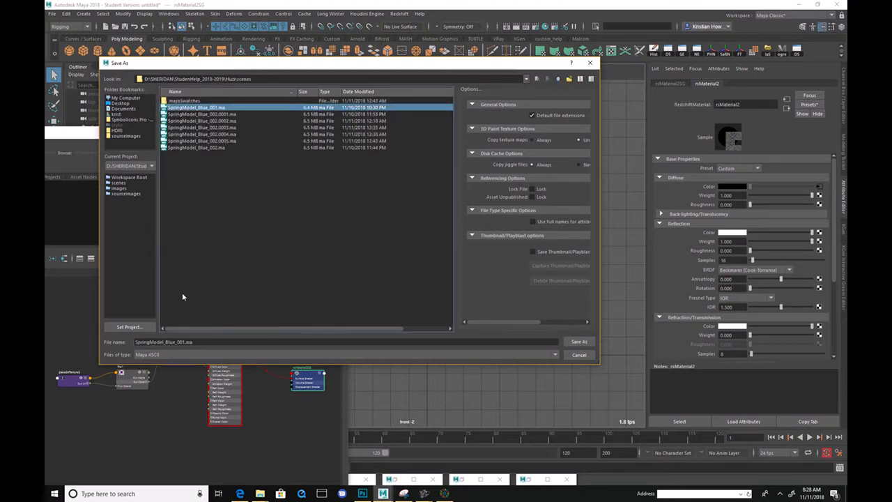
pyautogui.click(201, 341)
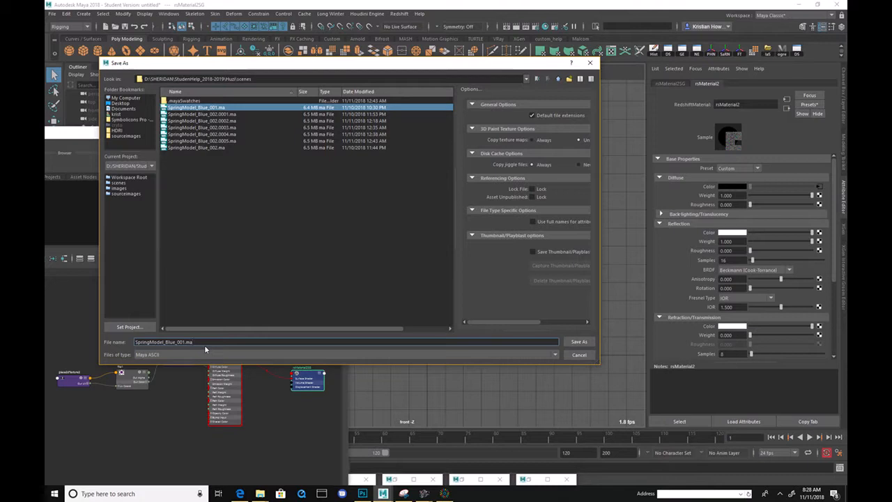
pyautogui.moveTo(208, 344); pyautogui.dragTo(126, 333)
pyautogui.write('sample')
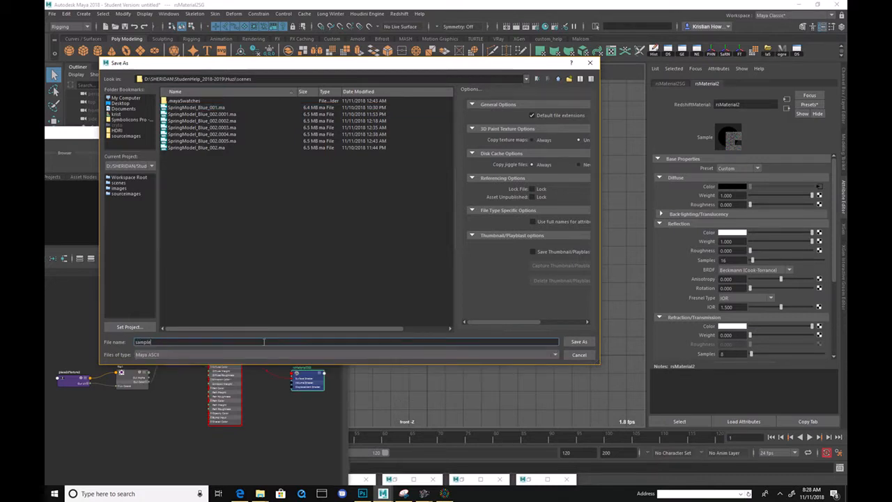
pyautogui.press('Return')
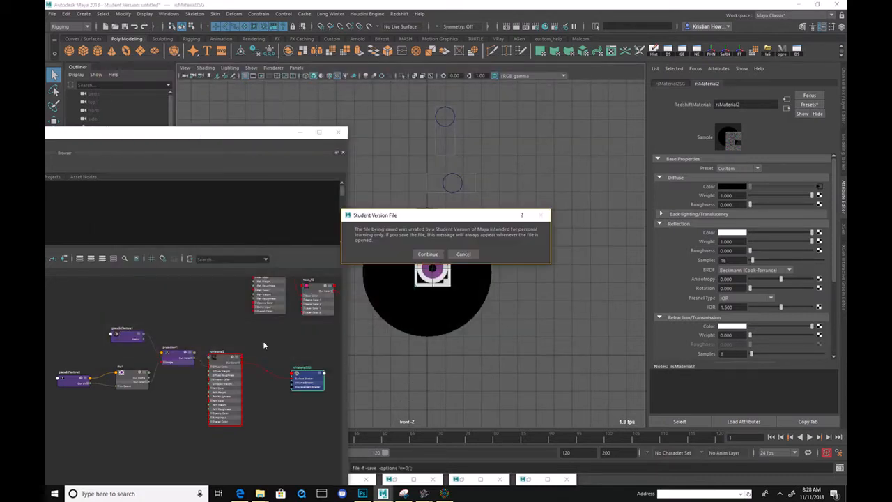
pyautogui.click(423, 255)
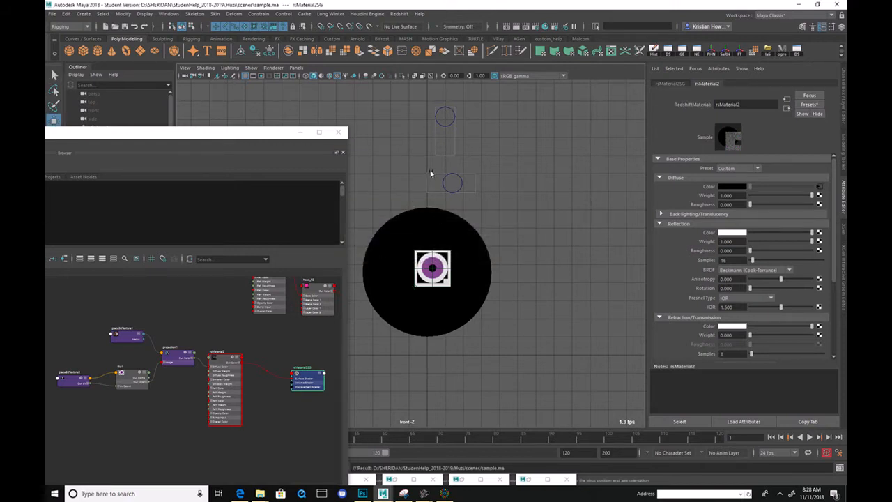
# - Select the l_eye_GRP slider group together with all nodes of the rsMaterial2 eye shading network in the Hypershade
pyautogui.moveTo(430, 173); pyautogui.dragTo(458, 193)
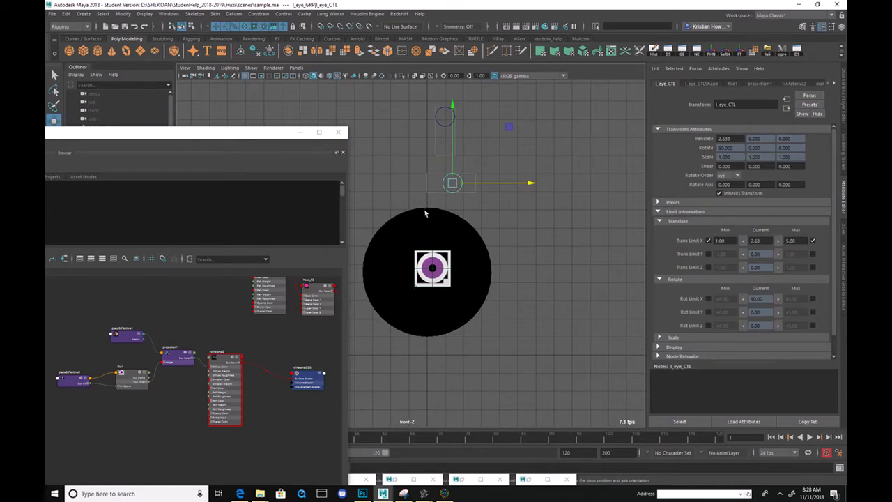
pyautogui.press('Up')
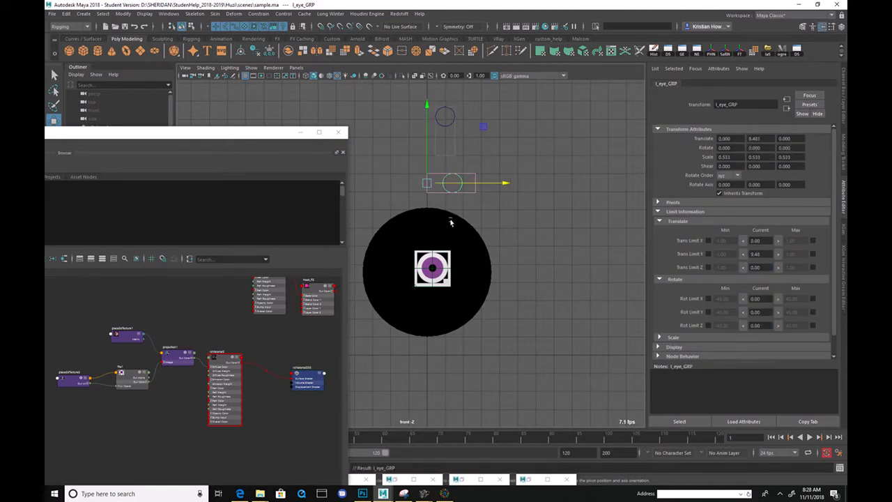
pyautogui.click(431, 271)
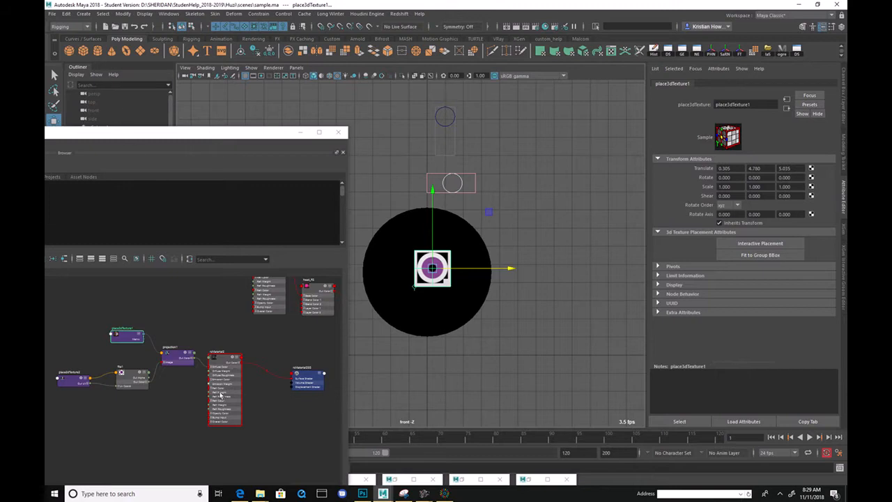
pyautogui.scroll(-2, 209, 399)
pyautogui.moveTo(76, 351); pyautogui.dragTo(306, 476)
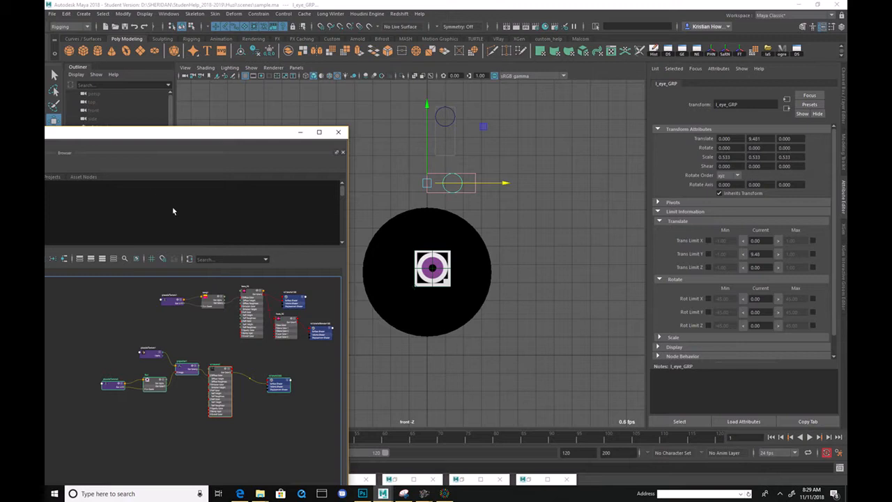
pyautogui.click(432, 268)
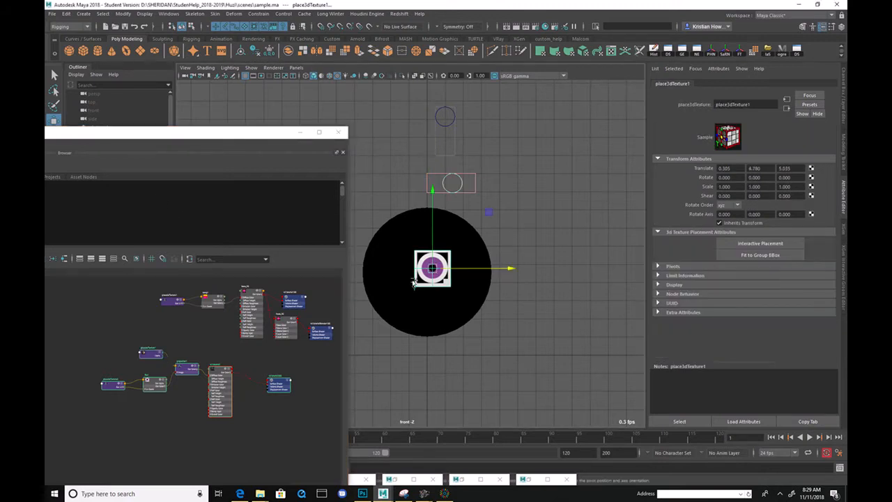
pyautogui.moveTo(64, 357); pyautogui.dragTo(306, 459)
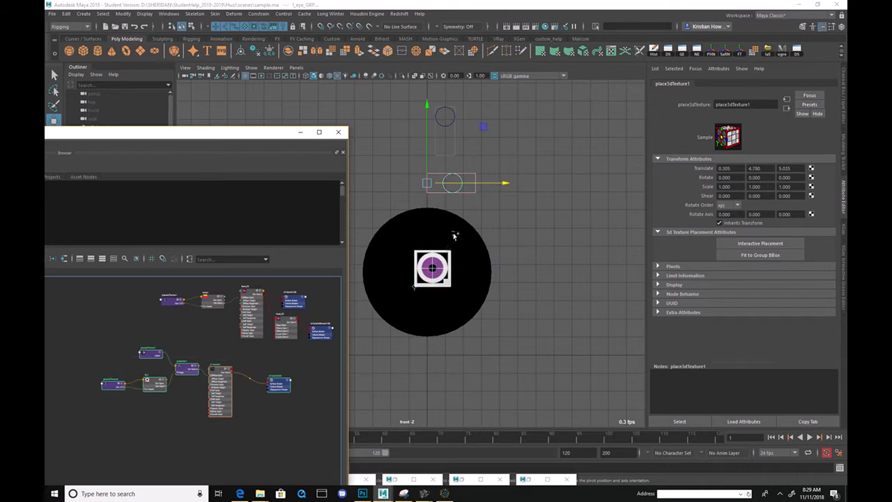
pyautogui.click(51, 14)
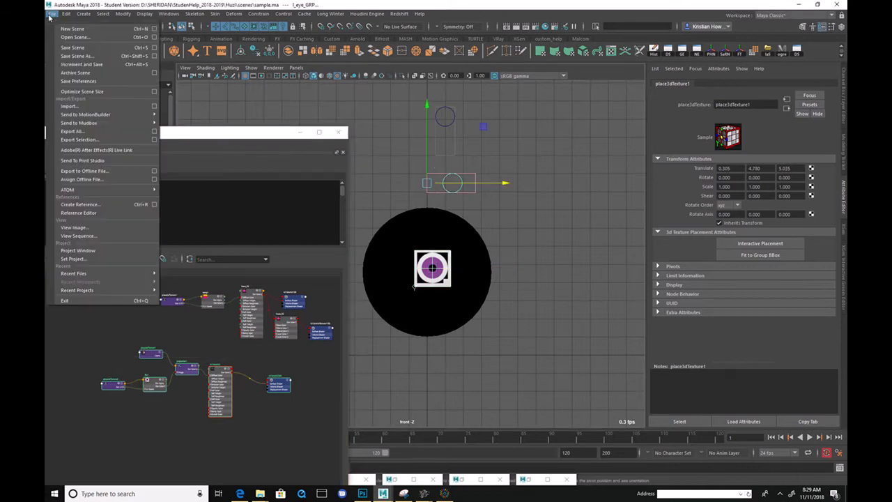
pyautogui.moveTo(100, 196)
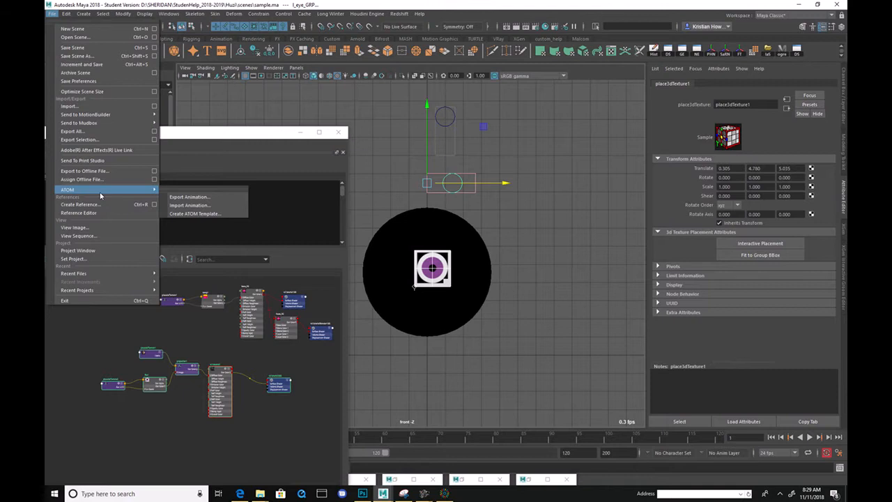
pyautogui.click(199, 134)
# - Move the Hypershade window into view and graph the selected eye network's input and output connections
pyautogui.moveTo(200, 135); pyautogui.dragTo(272, 56)
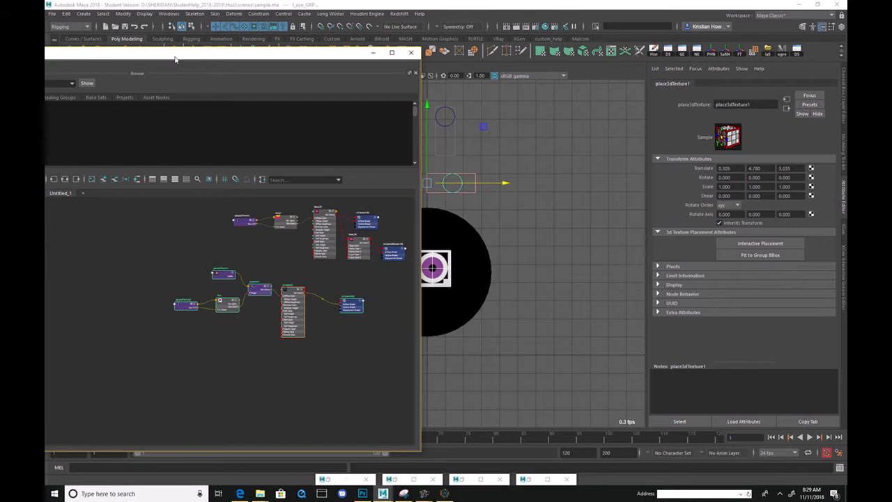
pyautogui.moveTo(169, 58); pyautogui.dragTo(340, 57)
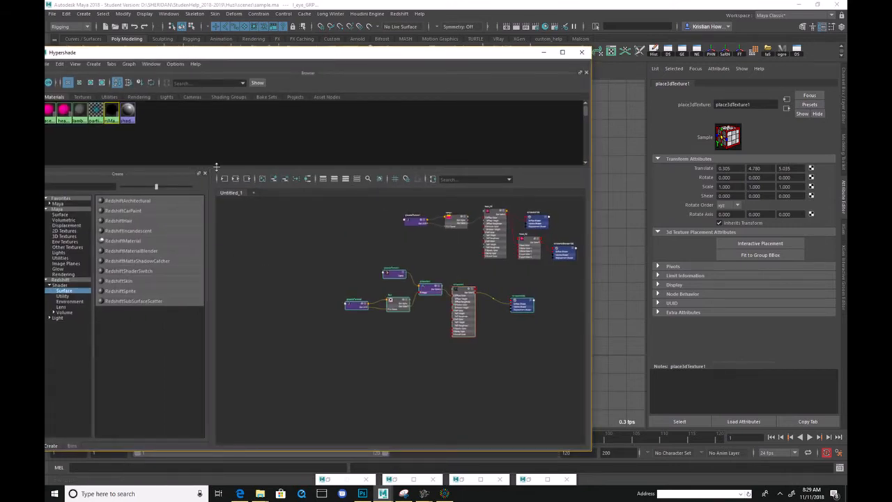
pyautogui.moveTo(445, 60); pyautogui.dragTo(331, 66)
pyautogui.keyDown('alt'); pyautogui.moveTo(428, 291); pyautogui.dragTo(311, 304, button='middle'); pyautogui.keyUp('alt')
pyautogui.moveTo(345, 68); pyautogui.dragTo(482, 61)
pyautogui.click(260, 178)
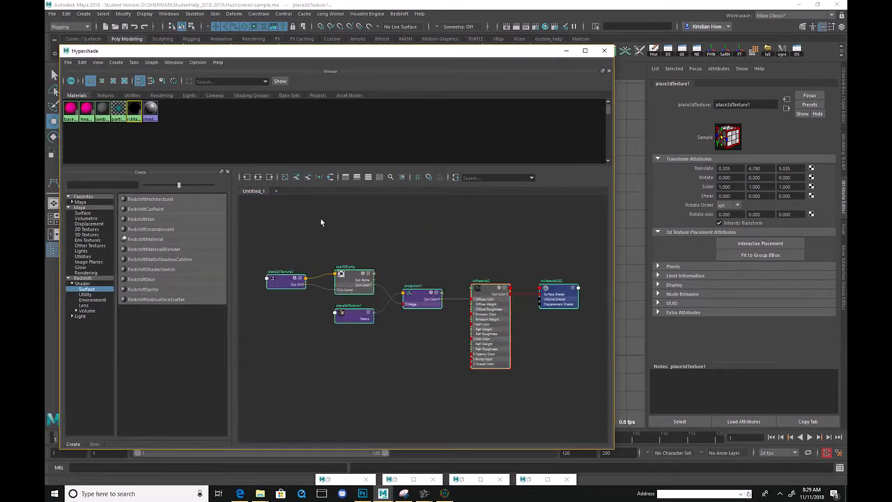
pyautogui.click(246, 178)
pyautogui.click(270, 179)
pyautogui.click(257, 178)
pyautogui.click(285, 178)
pyautogui.click(297, 179)
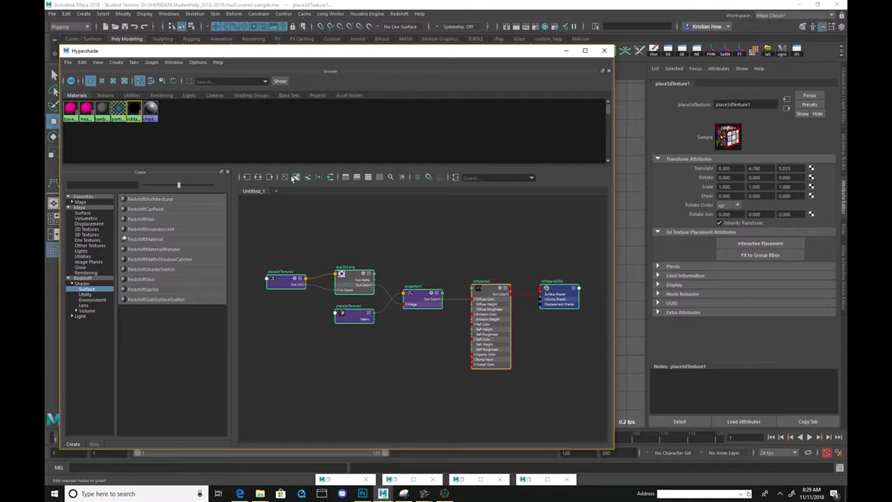
# - Move the Hypershade aside and open the Node Editor, resizing and placing it below the eye in the viewport
pyautogui.moveTo(499, 51); pyautogui.dragTo(214, 69)
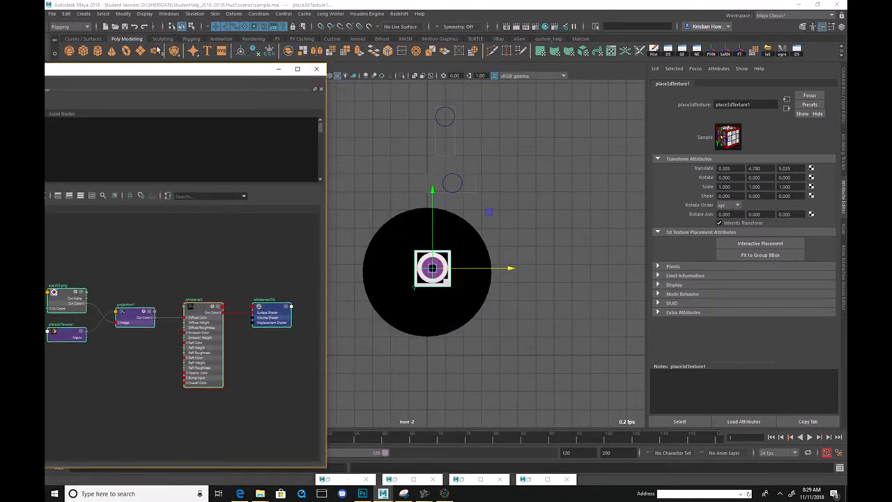
pyautogui.click(169, 13)
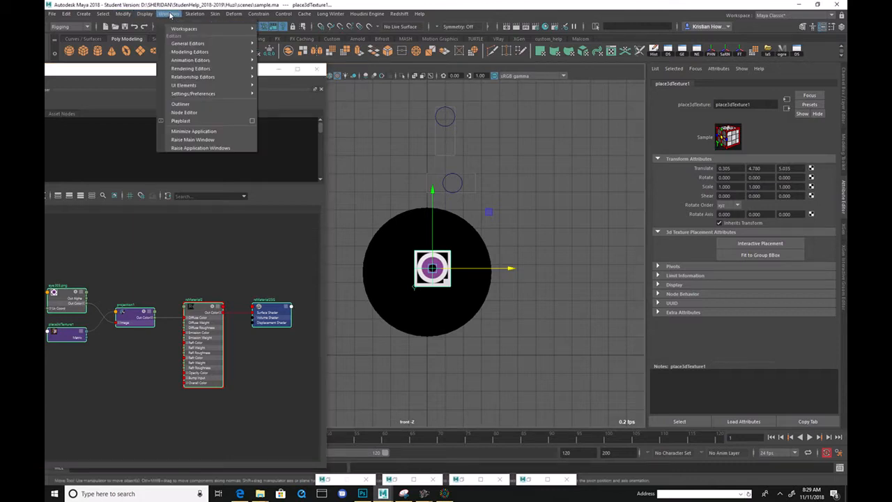
pyautogui.click(211, 113)
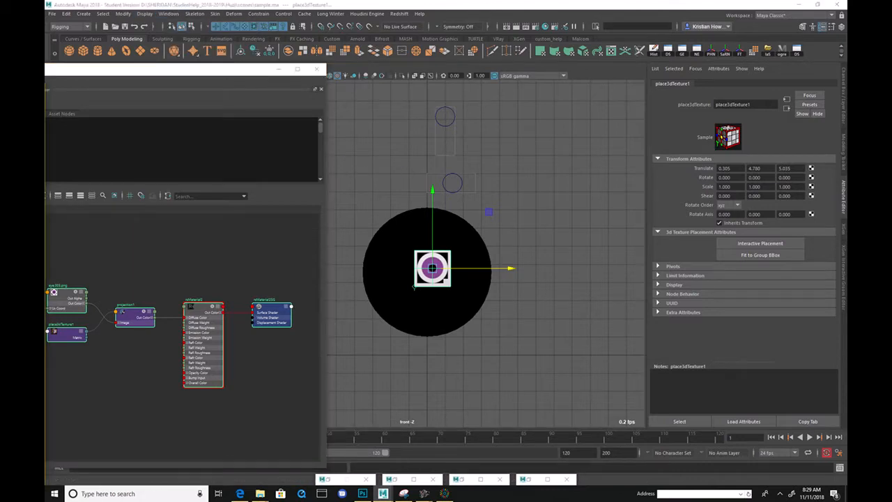
pyautogui.moveTo(147, 481); pyautogui.dragTo(572, 106)
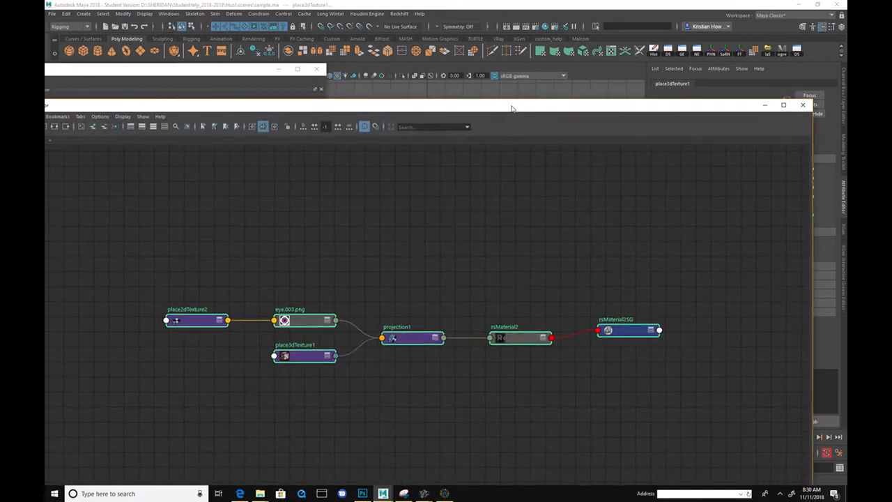
pyautogui.moveTo(723, 106); pyautogui.dragTo(620, 128)
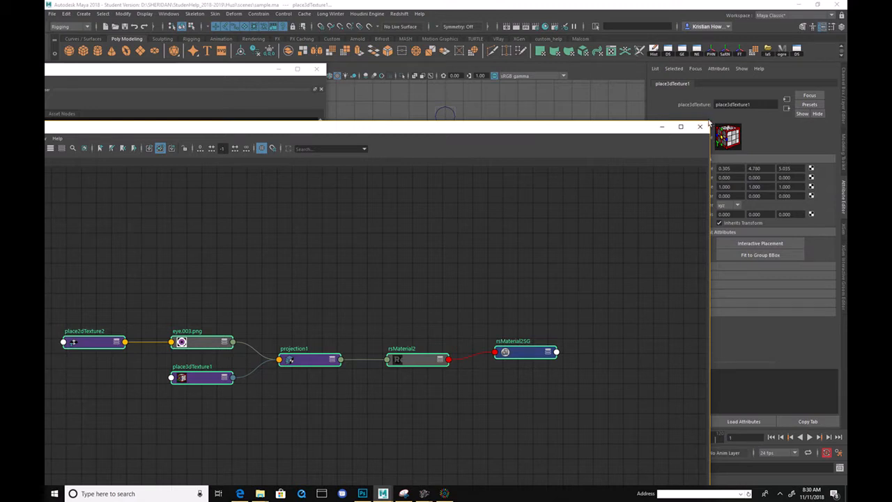
pyautogui.moveTo(709, 121); pyautogui.dragTo(502, 289)
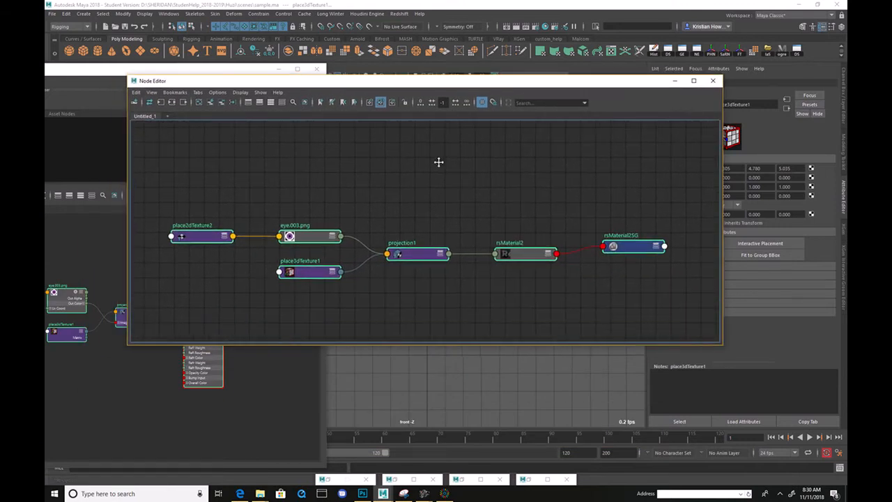
pyautogui.moveTo(447, 80); pyautogui.dragTo(551, 293)
# - Add the l_eye_GRP slider group to the Node Editor graph and place its node above rsMaterial2
pyautogui.keyDown('alt'); pyautogui.moveTo(502, 194); pyautogui.dragTo(496, 178, button='middle'); pyautogui.keyUp('alt')
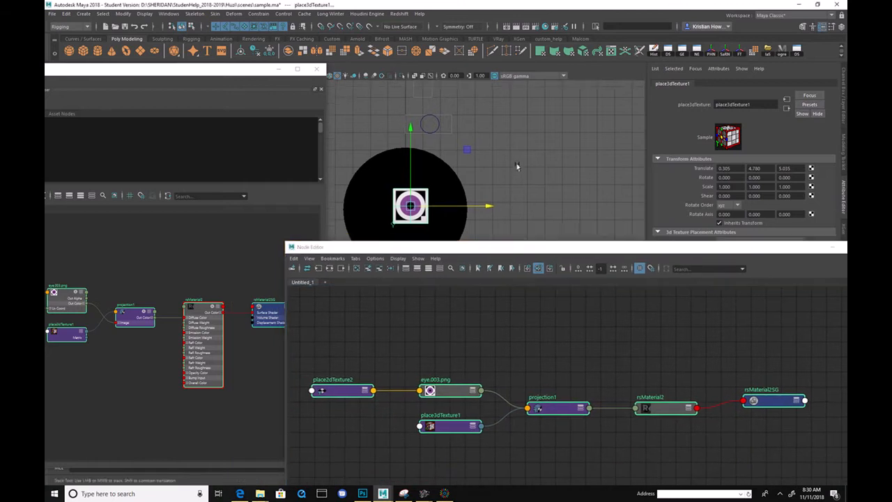
pyautogui.keyDown('alt'); pyautogui.moveTo(517, 166); pyautogui.dragTo(494, 160, button='middle'); pyautogui.keyUp('alt')
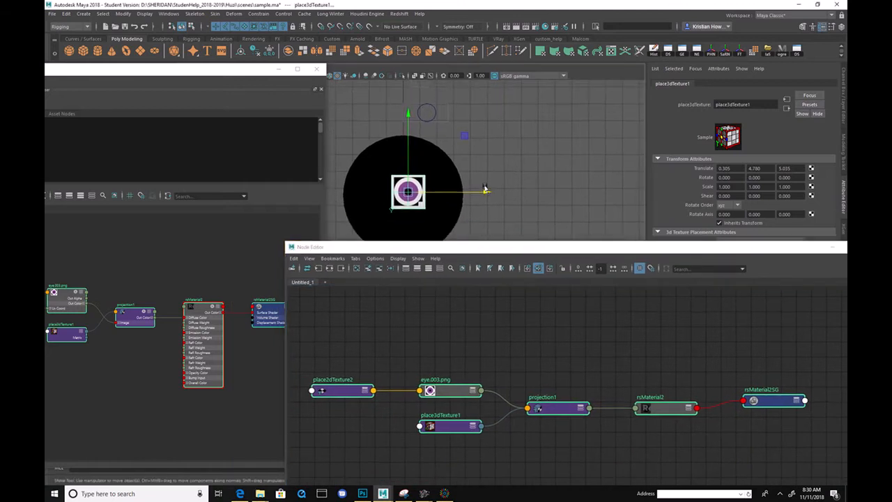
pyautogui.press('q')
pyautogui.click(425, 121)
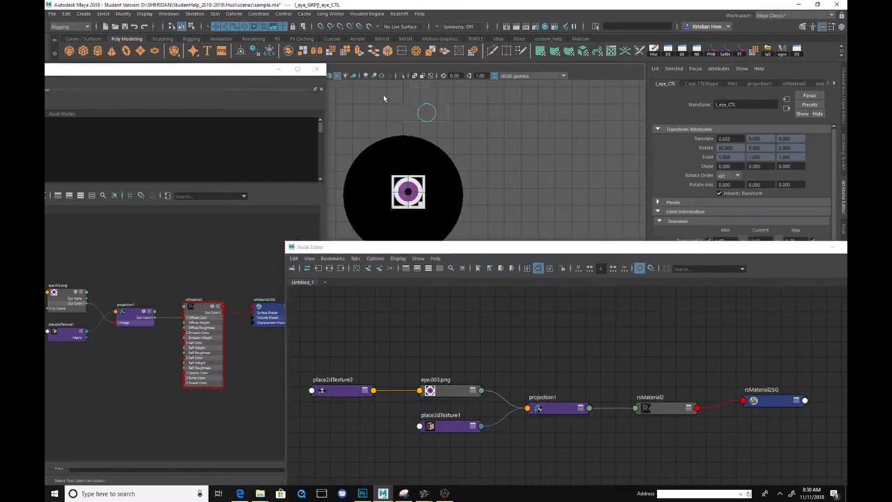
pyautogui.press('Up')
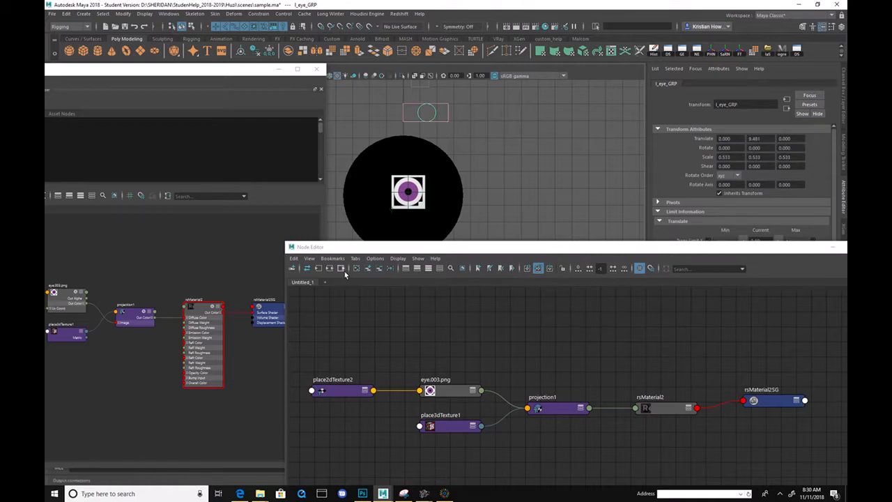
pyautogui.click(367, 269)
pyautogui.keyDown('alt'); pyautogui.moveTo(546, 361); pyautogui.dragTo(502, 338, button='middle'); pyautogui.keyUp('alt')
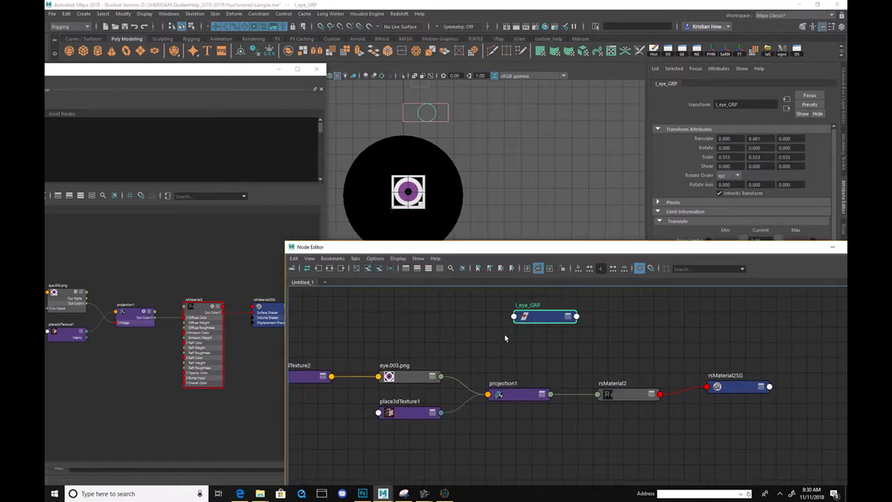
pyautogui.moveTo(542, 316); pyautogui.dragTo(607, 314)
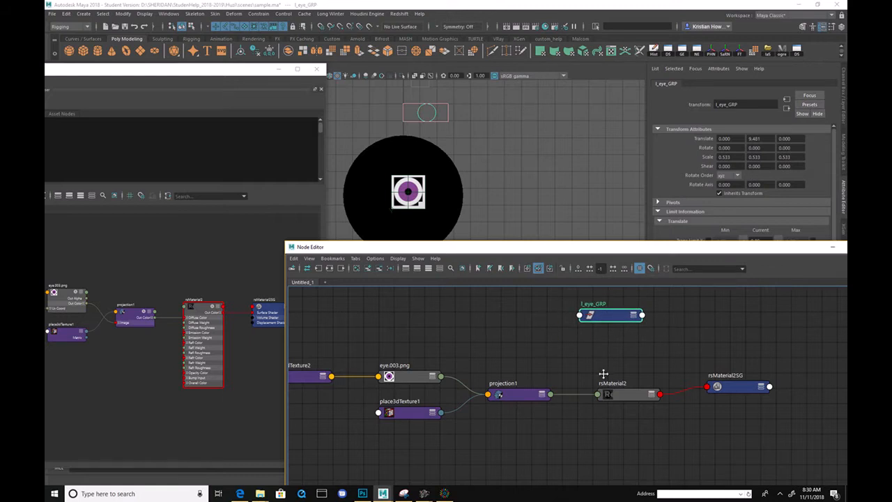
# - Select all nodes in the Node Editor graph and set Duplicate Special to Copy with Duplicate input graph enabled
pyautogui.scroll(-2, 604, 378)
pyautogui.moveTo(380, 289); pyautogui.dragTo(846, 460)
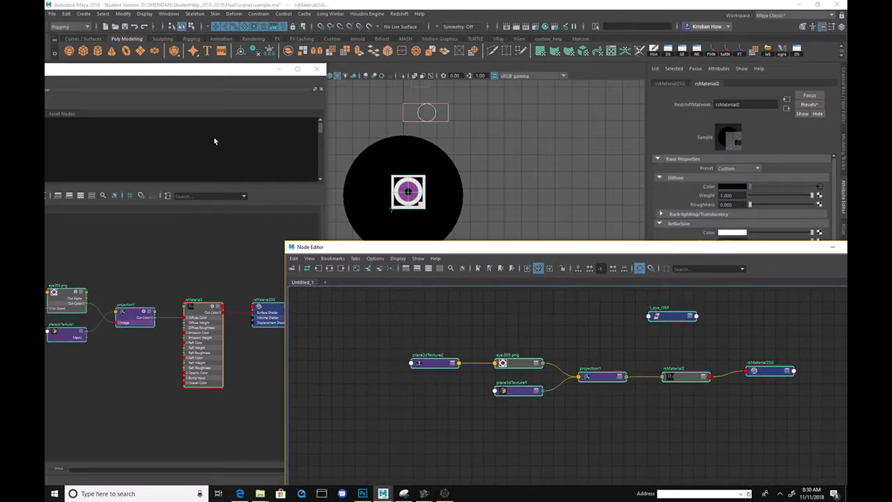
pyautogui.click(65, 13)
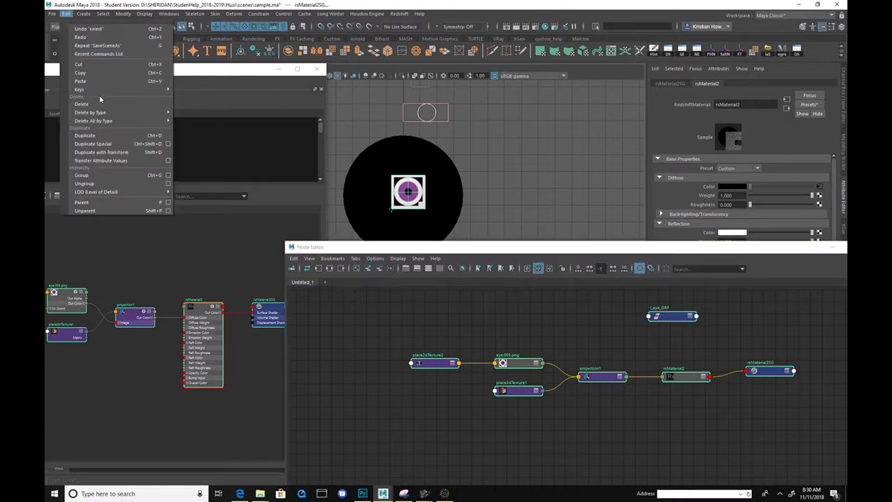
pyautogui.moveTo(112, 113)
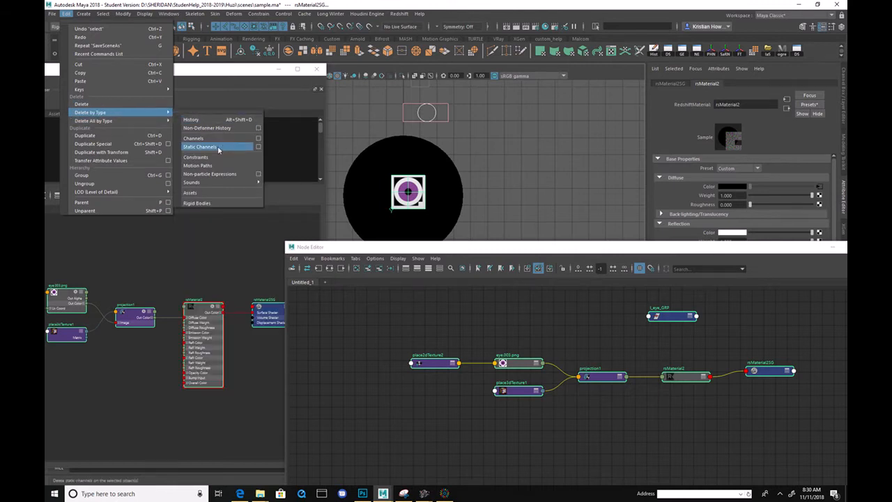
pyautogui.moveTo(153, 124)
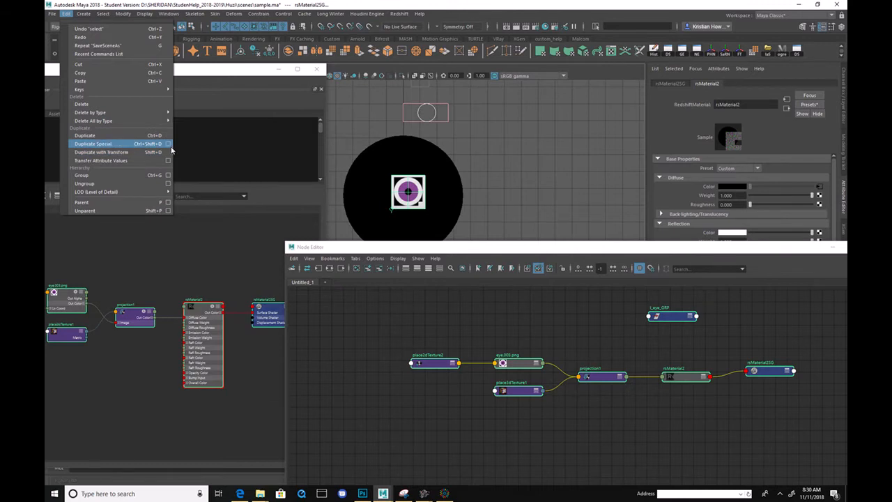
pyautogui.click(169, 145)
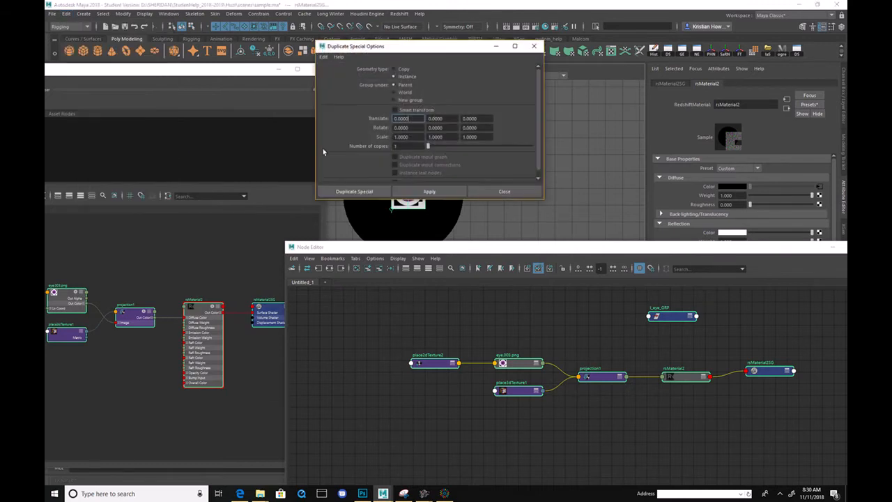
pyautogui.click(402, 71)
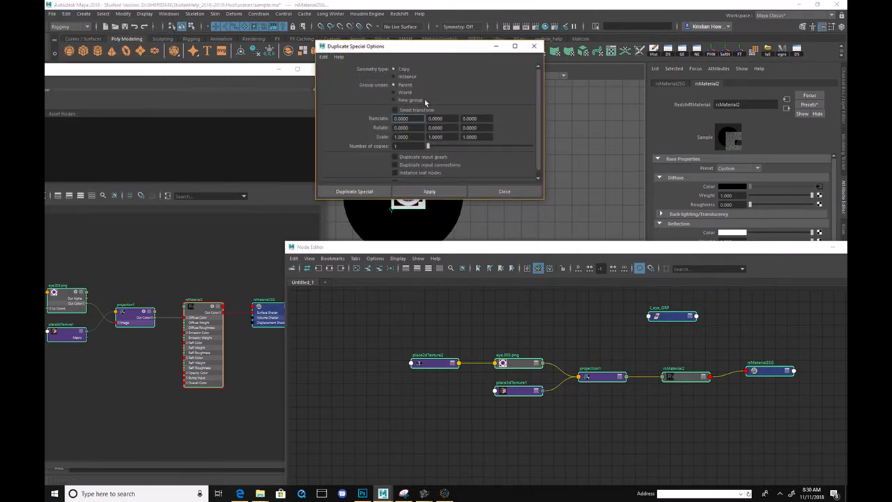
pyautogui.click(394, 157)
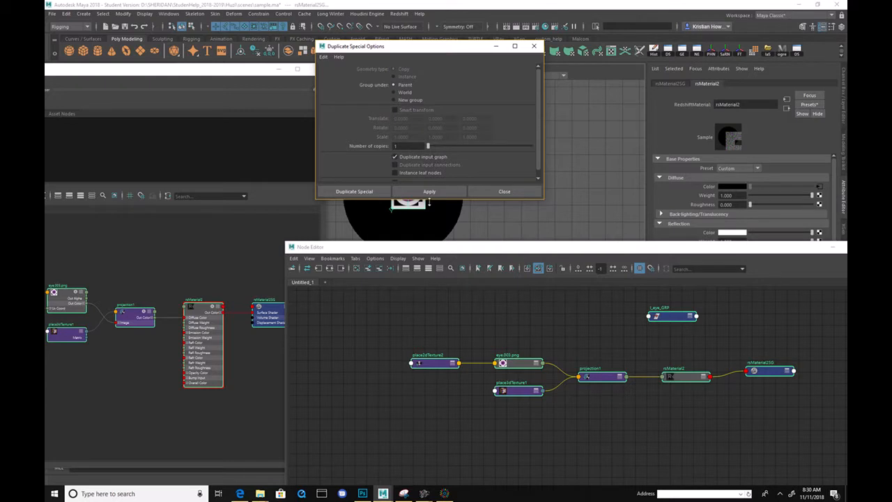
# - Try duplicating the selected nodes, remove the resulting duplicates, and move the Duplicate Special options clear of the eye view
pyautogui.click(428, 193)
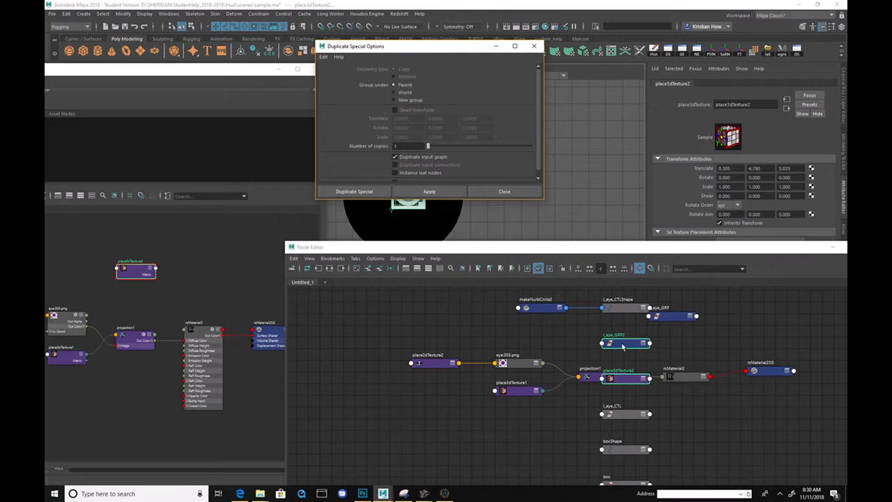
pyautogui.keyDown('alt'); pyautogui.moveTo(704, 428); pyautogui.dragTo(662, 452, button='middle'); pyautogui.keyUp('alt')
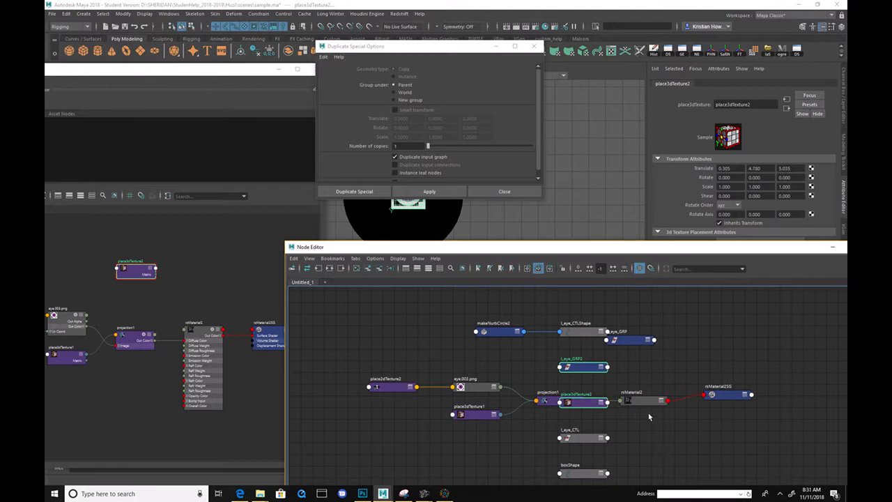
pyautogui.press('Delete')
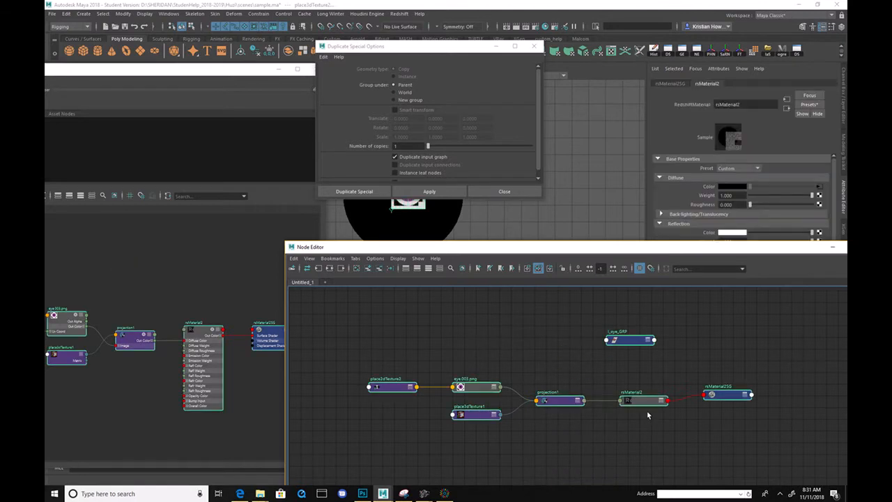
pyautogui.moveTo(455, 50); pyautogui.dragTo(732, 34)
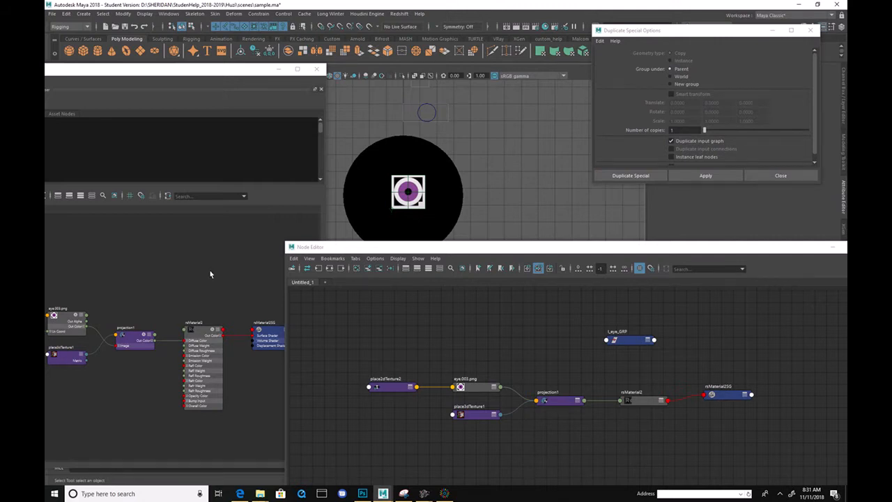
# - Move the Hypershade over the viewport and rename the rsMaterial2 material to l_eye_RL
pyautogui.scroll(-3, 210, 273)
pyautogui.keyDown('alt'); pyautogui.moveTo(137, 241); pyautogui.dragTo(175, 194, button='middle'); pyautogui.keyUp('alt')
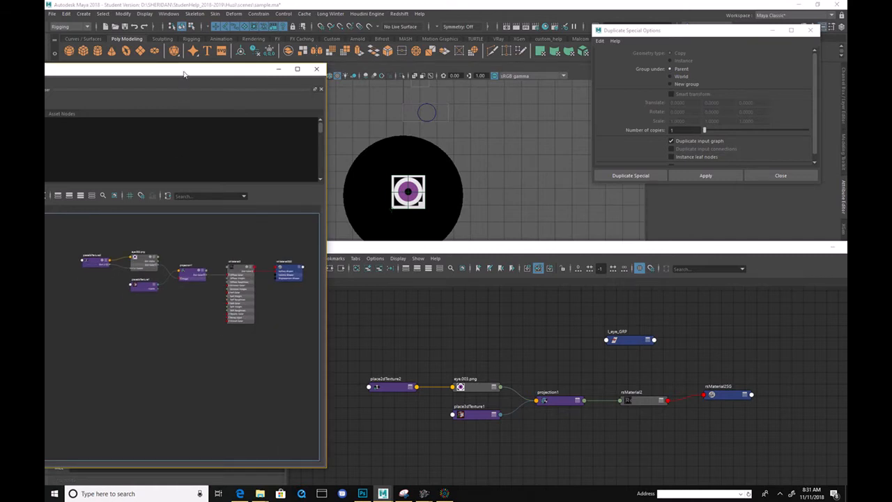
pyautogui.moveTo(185, 72); pyautogui.dragTo(354, 61)
pyautogui.keyDown('alt'); pyautogui.moveTo(339, 291); pyautogui.dragTo(270, 329, button='middle'); pyautogui.keyUp('alt')
pyautogui.scroll(4, 349, 293)
pyautogui.scroll(-2, 342, 361)
pyautogui.scroll(-1, 269, 328)
pyautogui.doubleClick(338, 274)
pyautogui.press('BackSpace')
pyautogui.write('r_ey')
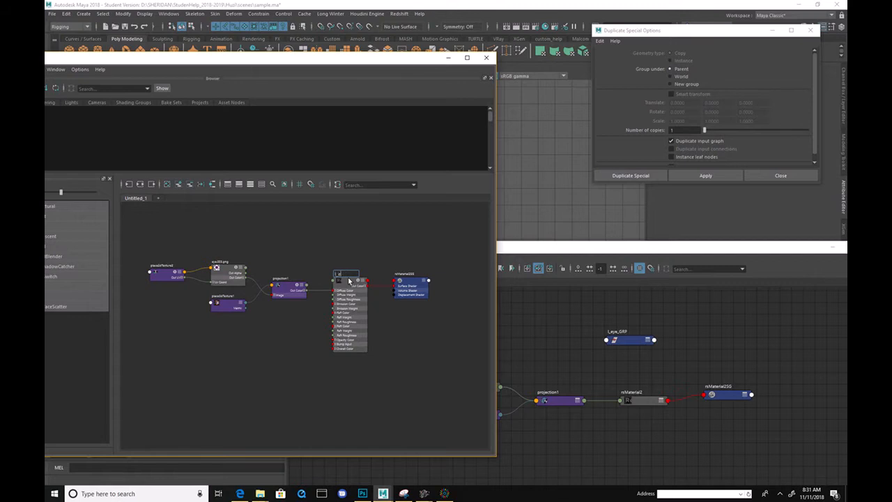
pyautogui.write('e_RL')
pyautogui.press('Return')
pyautogui.click(271, 249)
# - Try duplicating place2dTexture2, the eye.003.png file, place3dTexture1 and projection1 together as a shading network
pyautogui.scroll(3, 277, 282)
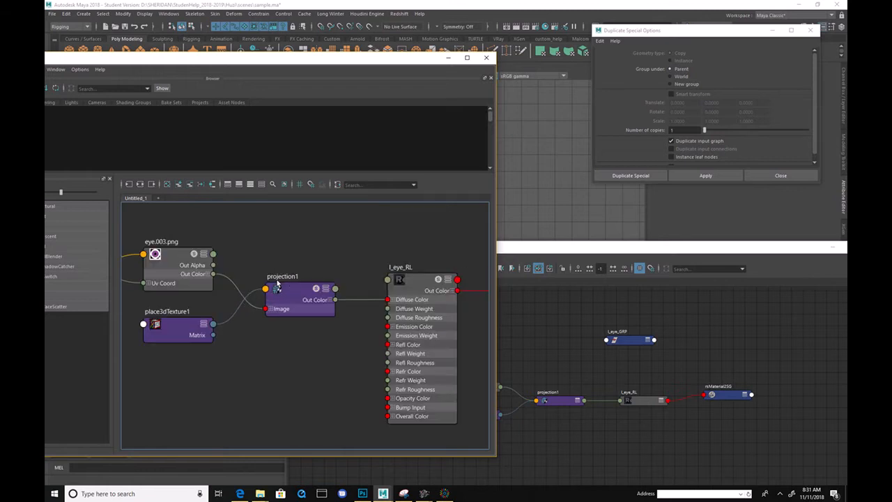
pyautogui.scroll(-3, 287, 267)
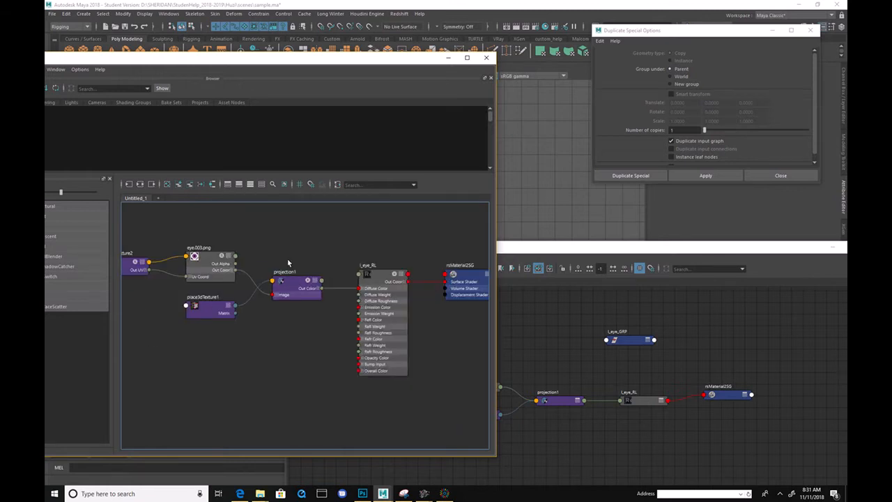
pyautogui.scroll(-2, 257, 223)
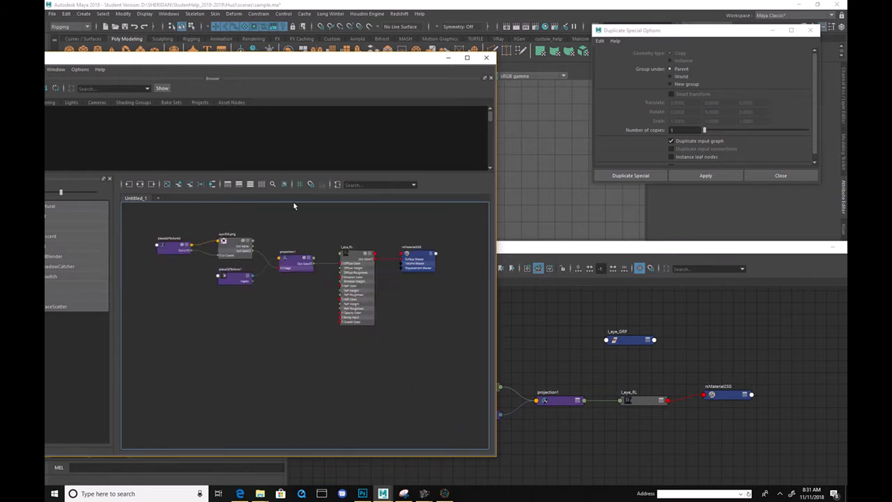
pyautogui.scroll(2, 279, 229)
pyautogui.scroll(-1, 295, 247)
pyautogui.keyDown('alt'); pyautogui.moveTo(295, 246); pyautogui.dragTo(284, 240, button='right'); pyautogui.keyUp('alt')
pyautogui.keyDown('alt'); pyautogui.moveTo(283, 239); pyautogui.dragTo(260, 232, button='middle'); pyautogui.keyUp('alt')
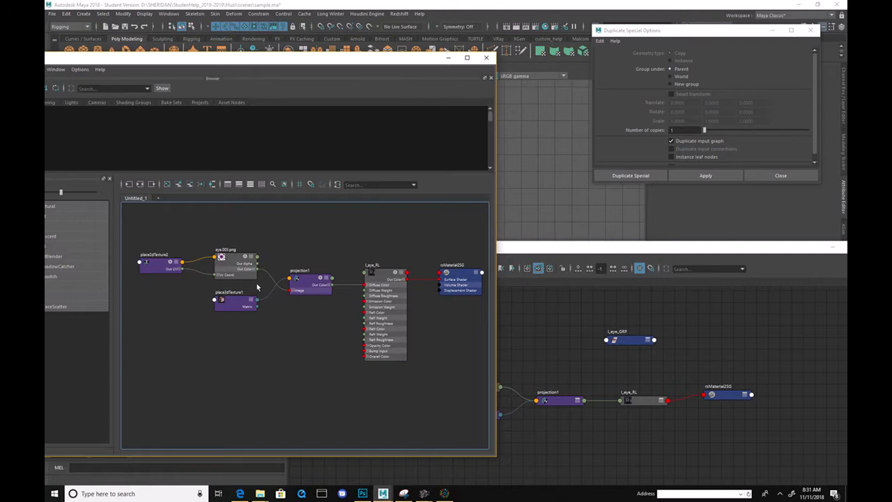
pyautogui.moveTo(123, 219); pyautogui.dragTo(282, 338)
pyautogui.keyDown('shift'); pyautogui.click(308, 285); pyautogui.keyUp('shift')
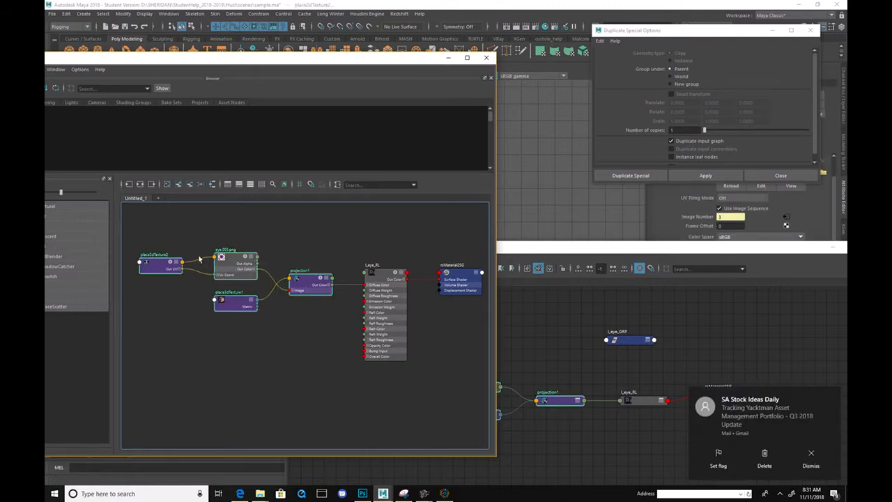
pyautogui.scroll(3, 265, 264)
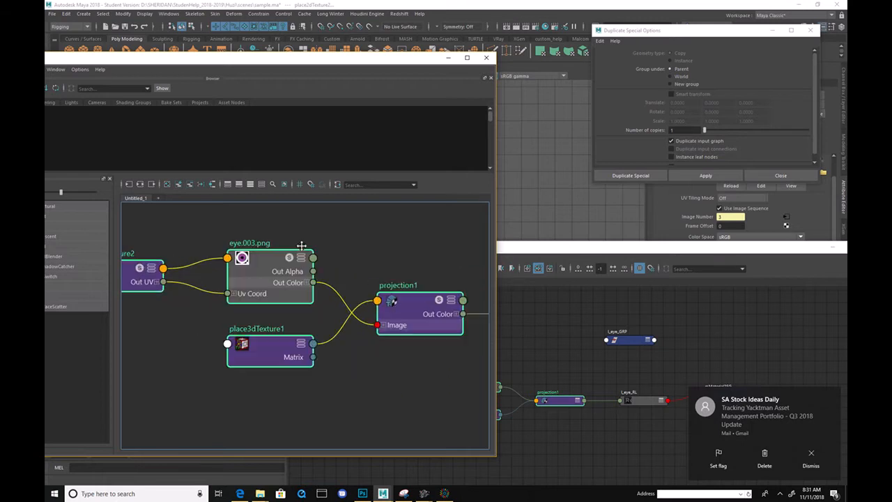
pyautogui.keyDown('alt'); pyautogui.moveTo(177, 246); pyautogui.dragTo(226, 237, button='middle'); pyautogui.keyUp('alt')
pyautogui.scroll(-1, 288, 209)
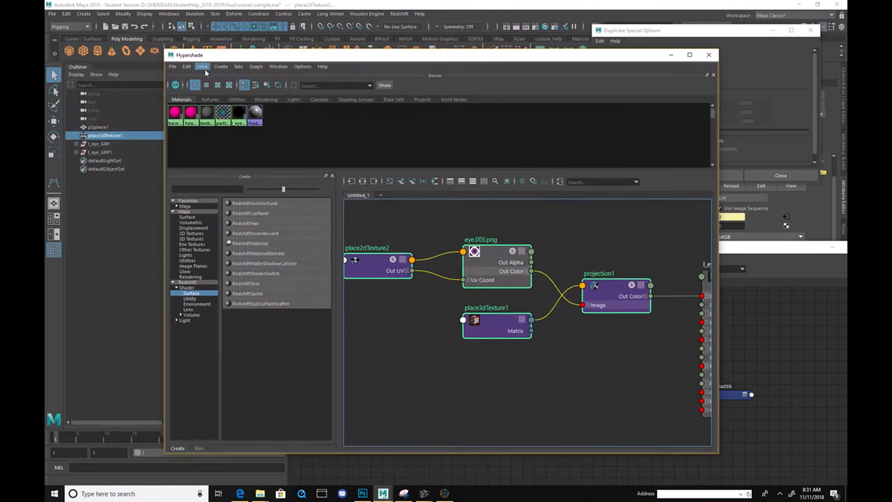
pyautogui.click(186, 66)
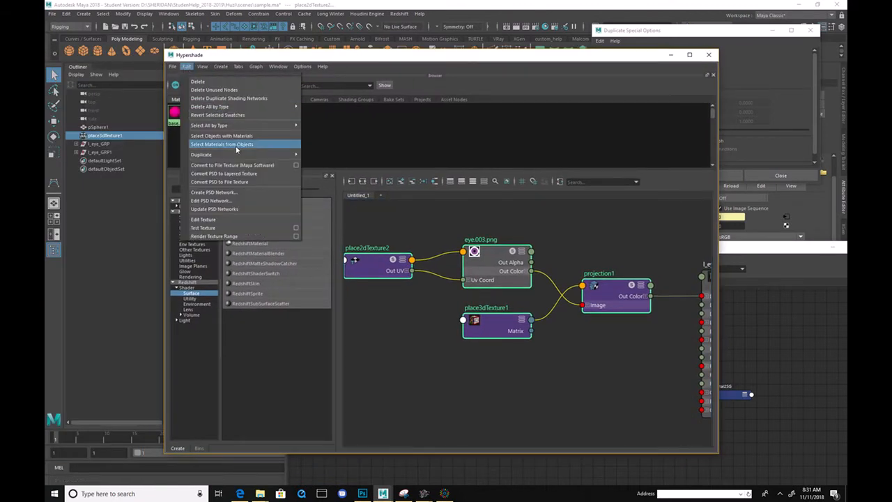
pyautogui.moveTo(272, 156)
pyautogui.click(333, 154)
pyautogui.scroll(-5, 484, 295)
pyautogui.scroll(-2, 520, 253)
pyautogui.scroll(4, 593, 285)
pyautogui.scroll(-3, 404, 239)
pyautogui.keyDown('alt'); pyautogui.moveTo(389, 240); pyautogui.dragTo(492, 273, button='middle'); pyautogui.keyUp('alt')
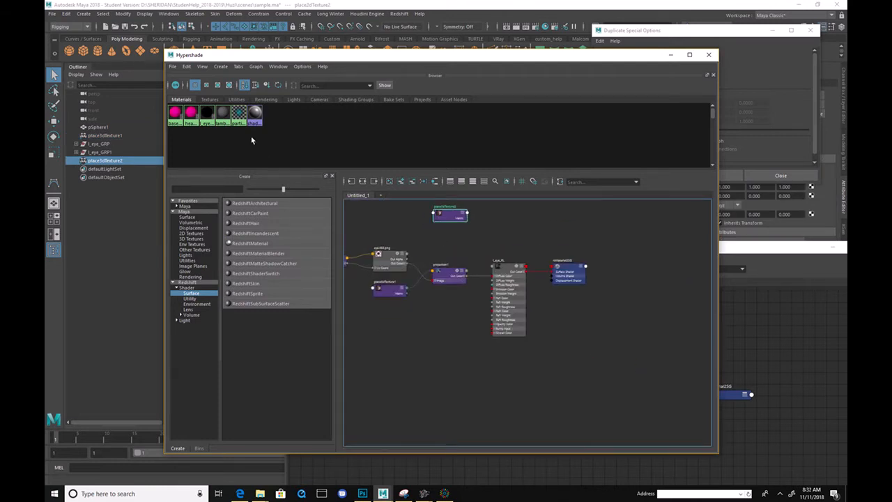
# - Check the existing textures, reselect the eye file, placement and projection1 nodes, and retry duplicating them as a shading network
pyautogui.click(208, 100)
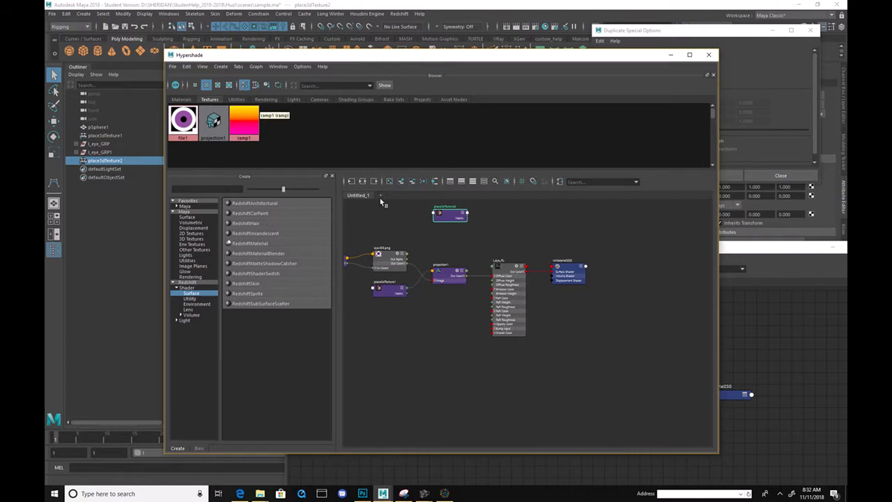
pyautogui.scroll(-2, 394, 211)
pyautogui.keyDown('alt'); pyautogui.moveTo(394, 211); pyautogui.dragTo(454, 233, button='middle'); pyautogui.keyUp('alt')
pyautogui.moveTo(360, 205); pyautogui.dragTo(418, 279)
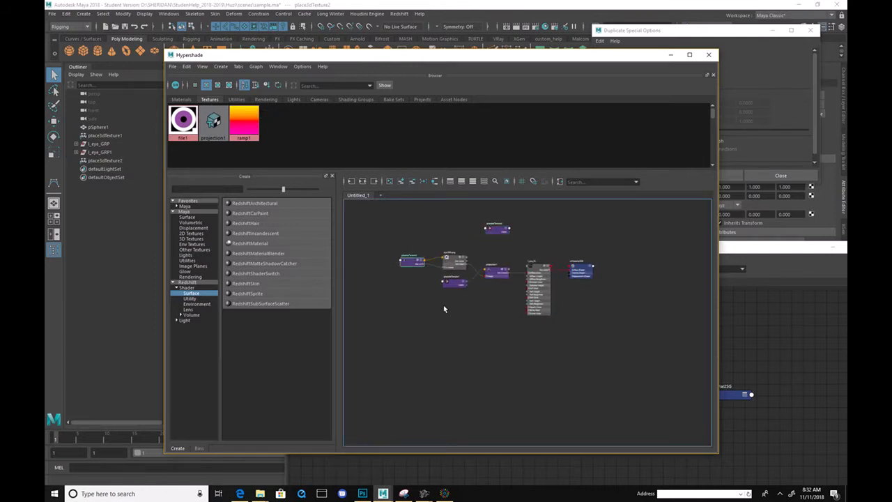
pyautogui.moveTo(478, 306); pyautogui.dragTo(364, 258)
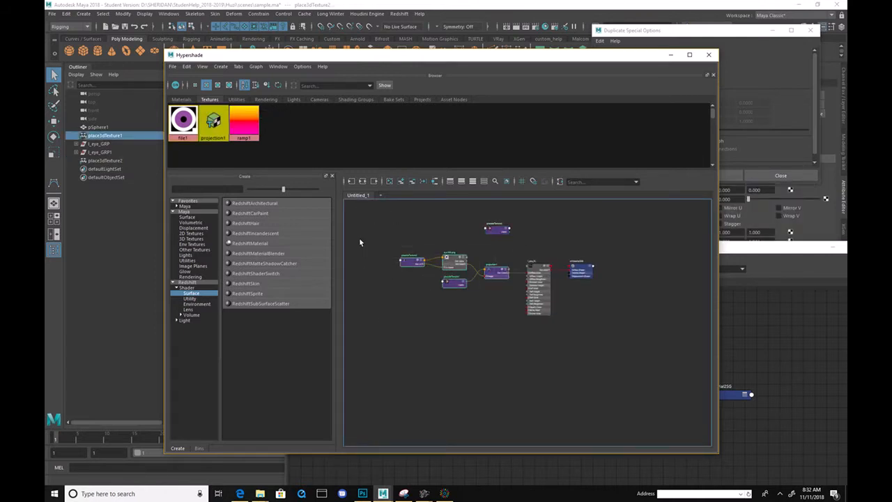
pyautogui.click(172, 66)
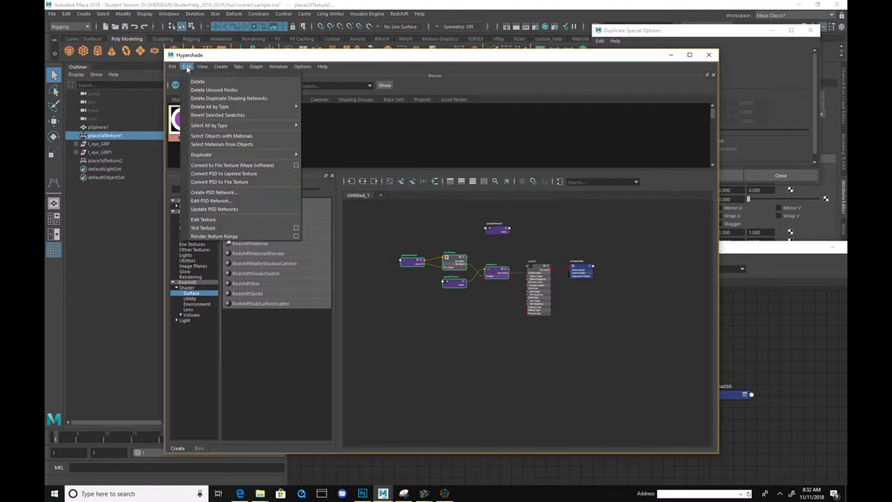
pyautogui.moveTo(187, 66)
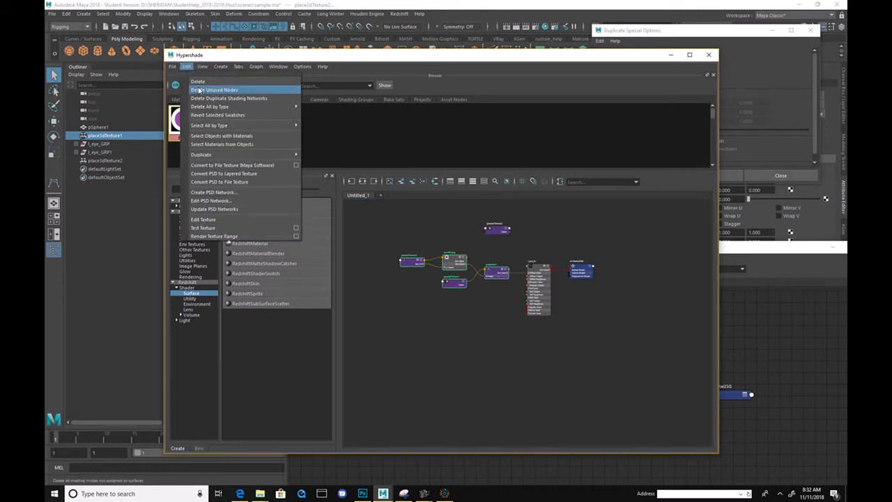
pyautogui.moveTo(241, 154)
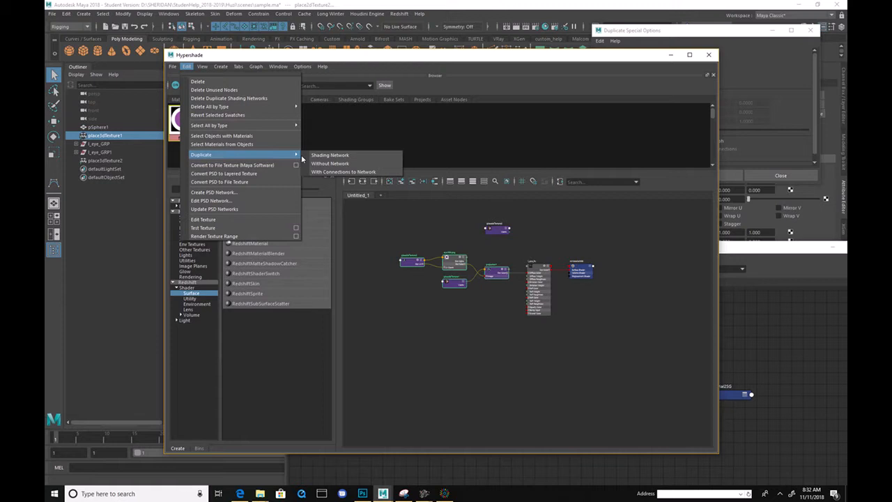
pyautogui.click(343, 151)
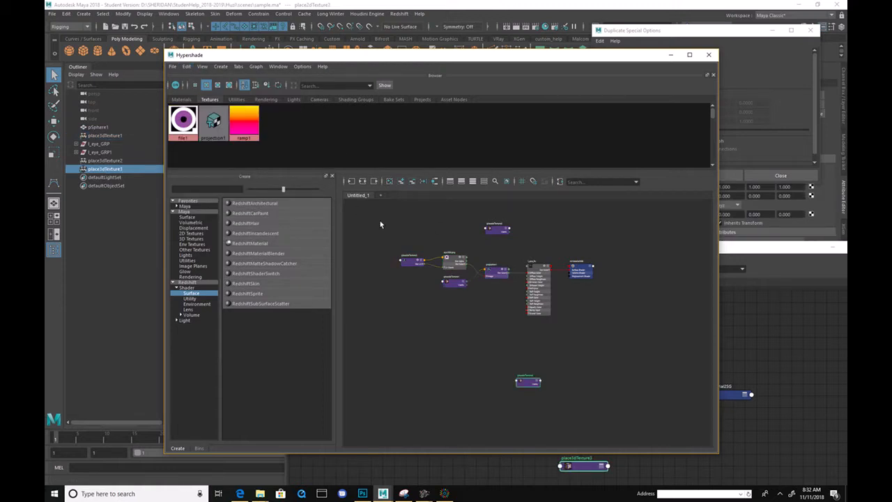
# - Check the materials and textures for copies, and delete the duplicated place3dTexture3 node
pyautogui.click(178, 99)
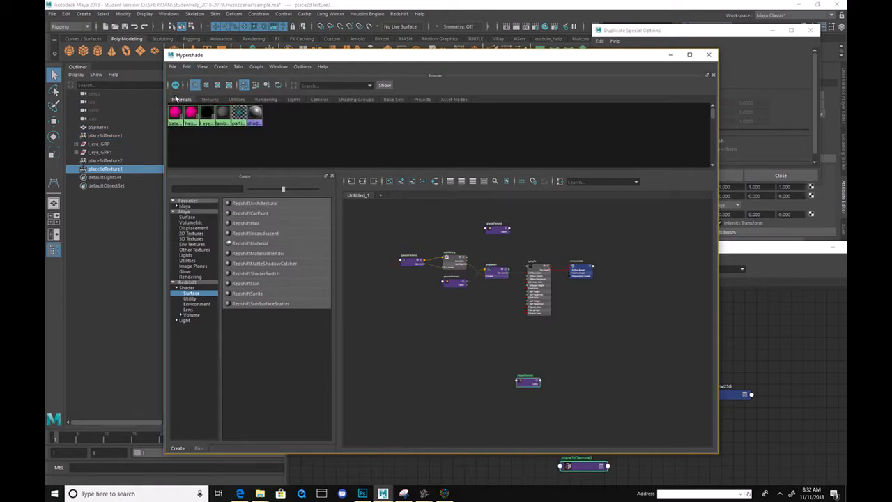
pyautogui.click(209, 99)
pyautogui.scroll(-2, 472, 282)
pyautogui.scroll(4, 472, 282)
pyautogui.moveTo(533, 395); pyautogui.dragTo(439, 310)
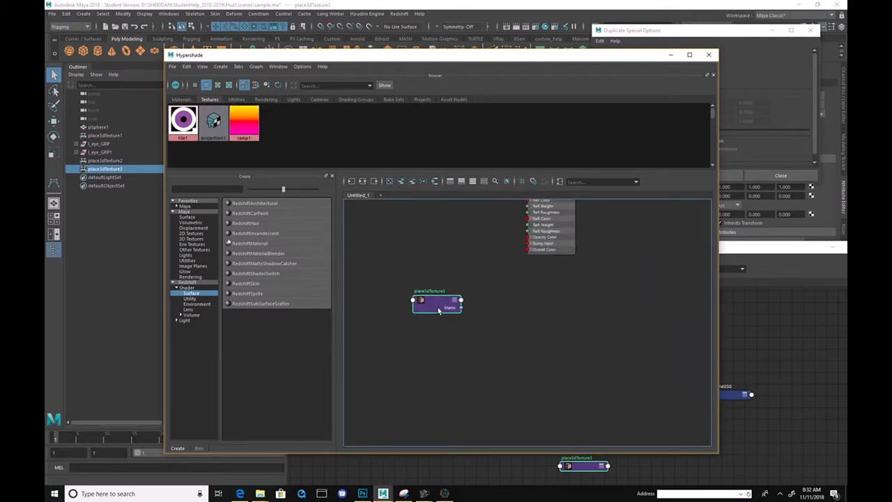
pyautogui.press('Delete')
# - Create a new file texture with projection in the Hypershade graph below the existing eye network
pyautogui.keyDown('alt'); pyautogui.moveTo(437, 234); pyautogui.dragTo(525, 327, button='middle'); pyautogui.keyUp('alt')
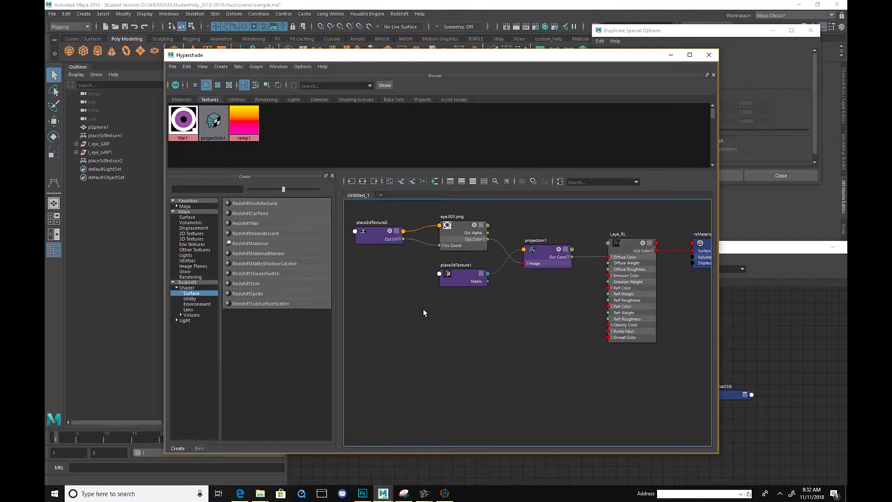
pyautogui.press('Tab')
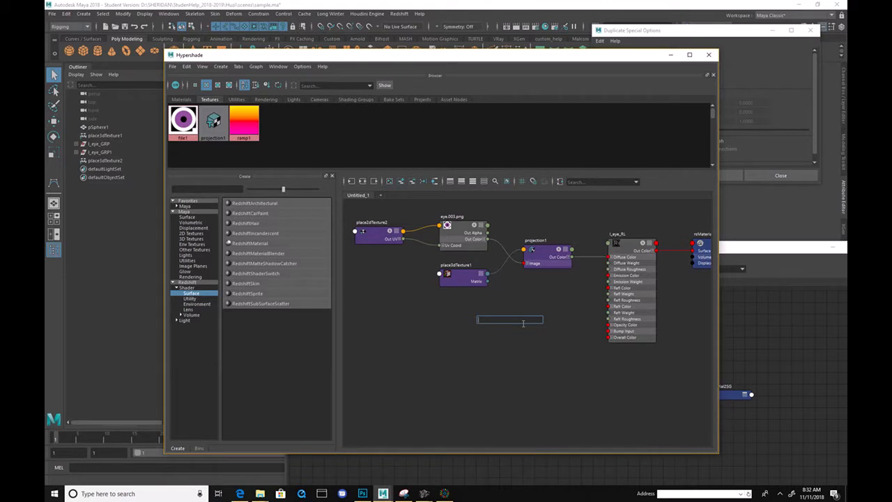
pyautogui.write('fil')
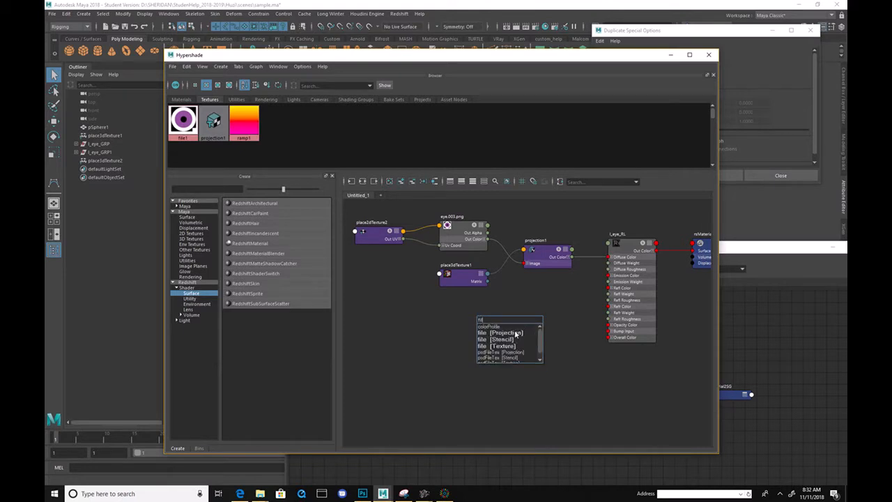
pyautogui.click(519, 333)
# - Arrange the new placement nodes, file2 and projection2 in left-to-right flow below the eye.003.png network
pyautogui.moveTo(491, 334); pyautogui.dragTo(507, 364)
pyautogui.moveTo(557, 326); pyautogui.dragTo(357, 312)
pyautogui.moveTo(612, 323); pyautogui.dragTo(368, 360)
pyautogui.moveTo(674, 323); pyautogui.dragTo(425, 312)
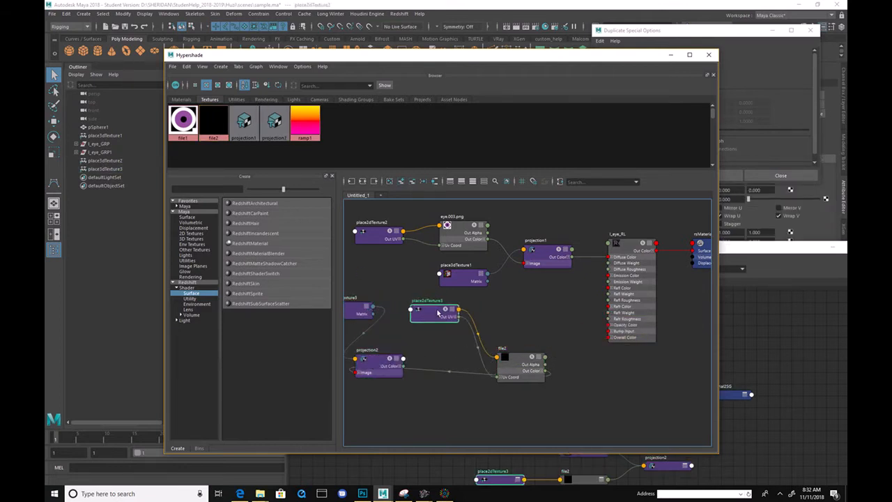
pyautogui.keyDown('alt'); pyautogui.moveTo(370, 313); pyautogui.dragTo(451, 304, button='middle'); pyautogui.keyUp('alt')
pyautogui.moveTo(452, 305); pyautogui.dragTo(365, 367)
pyautogui.moveTo(516, 313); pyautogui.dragTo(429, 312)
pyautogui.click(454, 359)
pyautogui.moveTo(453, 359); pyautogui.dragTo(674, 390)
pyautogui.click(597, 356)
pyautogui.moveTo(598, 355); pyautogui.dragTo(566, 330)
pyautogui.keyDown('alt'); pyautogui.moveTo(616, 292); pyautogui.dragTo(531, 286, button='middle'); pyautogui.keyUp('alt')
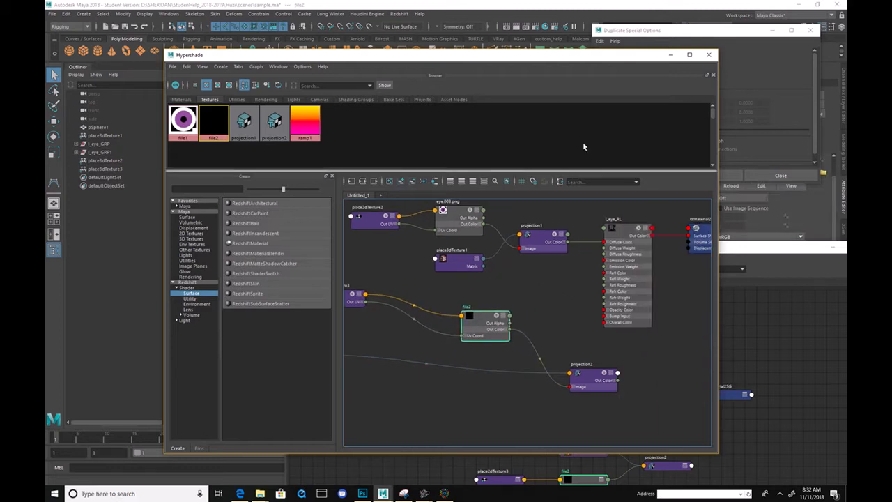
# - Move the Hypershade aside and frame the projected eye at an angle in the perspective view
pyautogui.moveTo(543, 55); pyautogui.dragTo(200, 108)
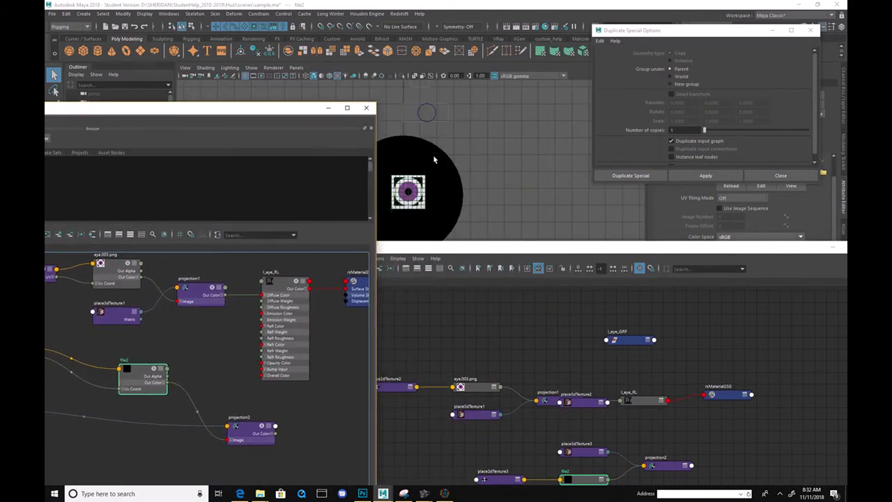
pyautogui.press('space')
pyautogui.press('space')
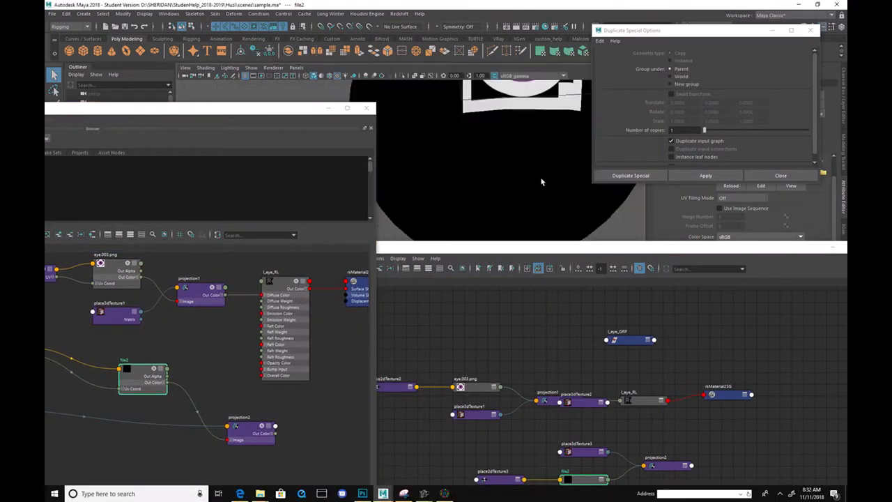
pyautogui.keyDown('alt'); pyautogui.moveTo(501, 131); pyautogui.dragTo(504, 188, button='middle'); pyautogui.keyUp('alt')
pyautogui.keyDown('alt'); pyautogui.moveTo(504, 188); pyautogui.dragTo(471, 188, button='right'); pyautogui.keyUp('alt')
pyautogui.keyDown('alt'); pyautogui.moveTo(471, 188); pyautogui.dragTo(437, 186); pyautogui.keyUp('alt')
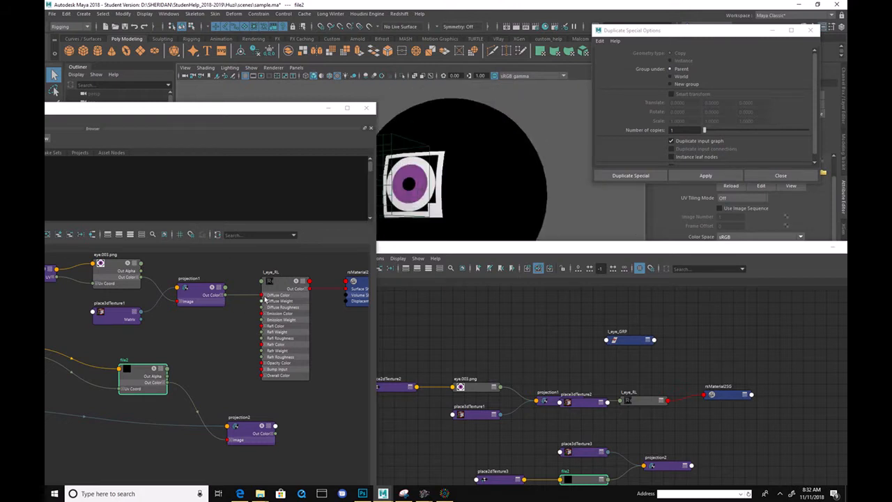
# - Uncover the file2 attributes and load eyeAlpha.png from the eyes folder as its image
pyautogui.keyDown('alt'); pyautogui.moveTo(188, 358); pyautogui.dragTo(275, 334, button='middle'); pyautogui.keyUp('alt')
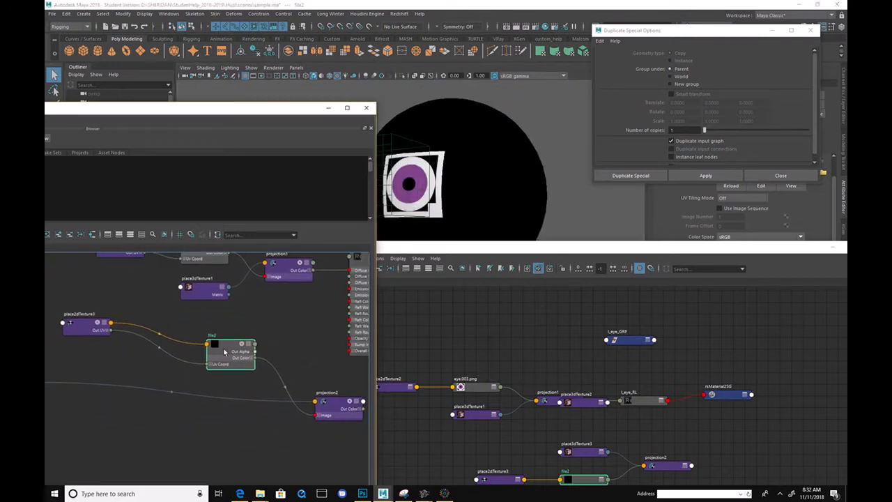
pyautogui.moveTo(222, 350); pyautogui.dragTo(199, 350)
pyautogui.moveTo(686, 31); pyautogui.dragTo(499, 36)
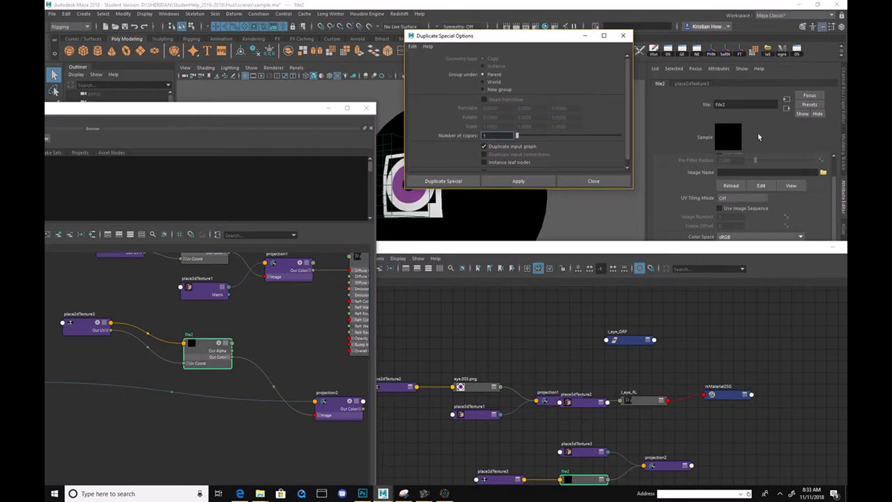
pyautogui.click(823, 173)
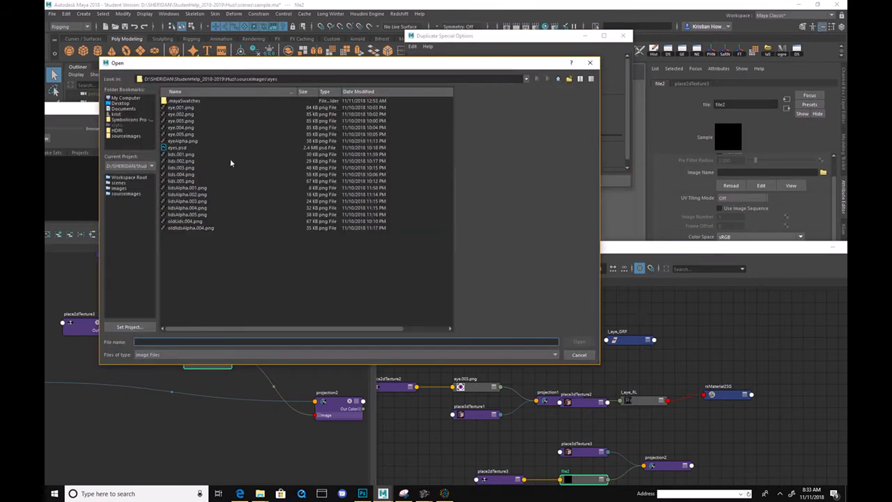
pyautogui.doubleClick(192, 141)
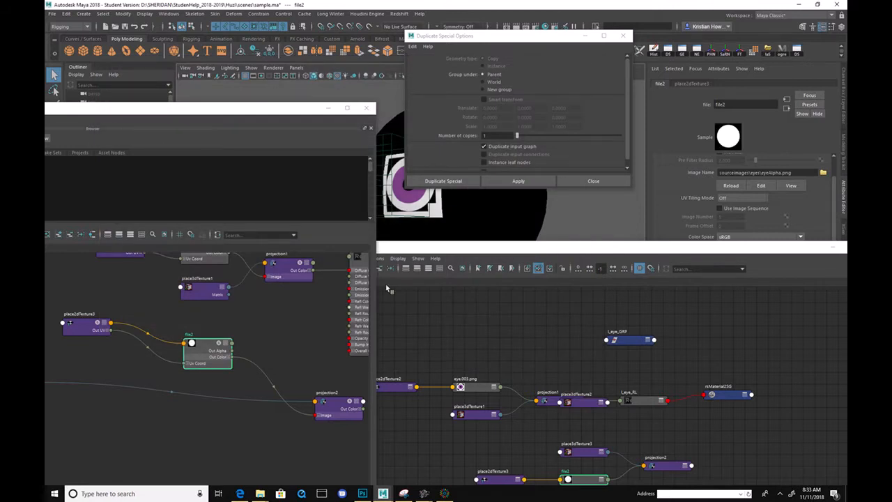
# - Bring the new projection's placement box into view and regroup place3dTexture3, place2dTexture3 and file2 beside projection2 in the Hypershade graph
pyautogui.moveTo(514, 33); pyautogui.dragTo(640, 29)
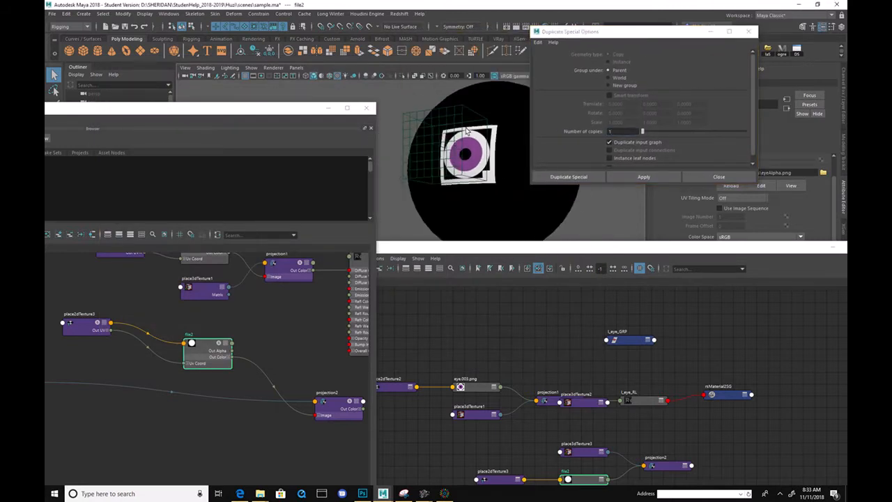
pyautogui.keyDown('alt'); pyautogui.moveTo(458, 145); pyautogui.dragTo(481, 155); pyautogui.keyUp('alt')
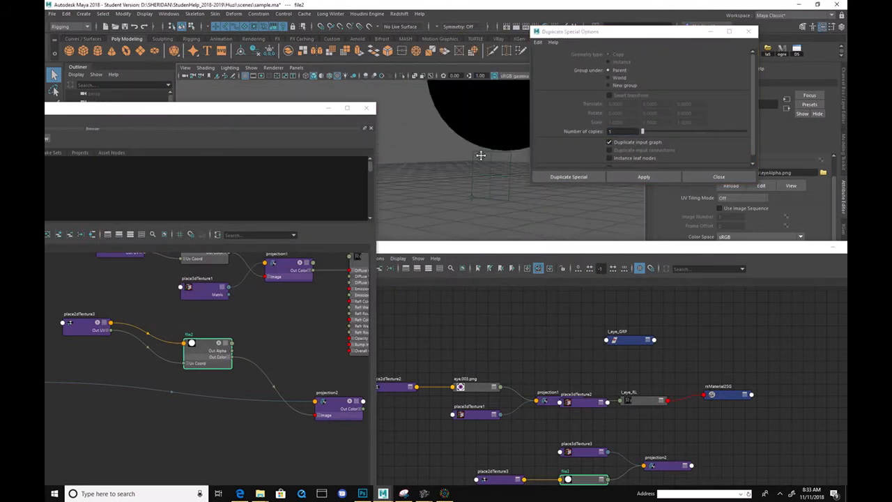
pyautogui.scroll(-2, 164, 340)
pyautogui.keyDown('alt'); pyautogui.moveTo(164, 340); pyautogui.dragTo(223, 312, button='middle'); pyautogui.keyUp('alt')
pyautogui.moveTo(92, 351); pyautogui.dragTo(251, 365)
pyautogui.moveTo(162, 301); pyautogui.dragTo(165, 390)
pyautogui.moveTo(250, 315); pyautogui.dragTo(269, 410)
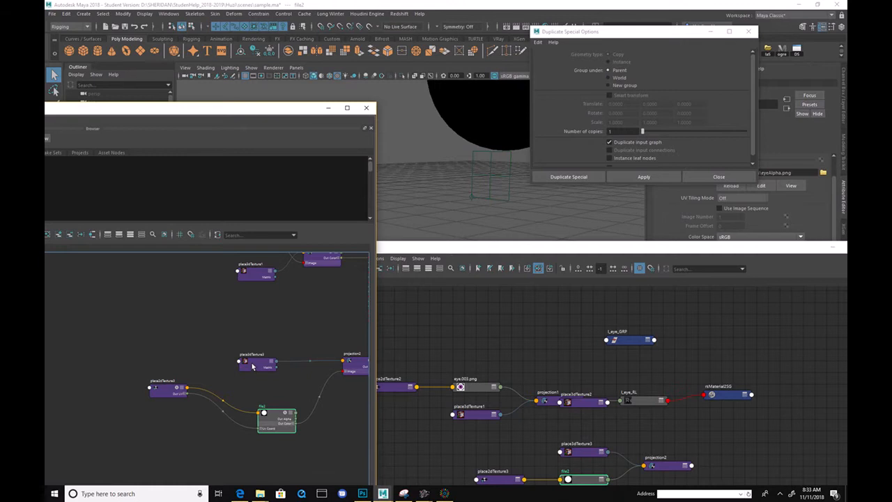
# - Try moving the eye's placement box, place3dTexture1, in the perspective view and undo the move
pyautogui.moveTo(259, 362); pyautogui.dragTo(259, 343)
pyautogui.keyDown('alt'); pyautogui.moveTo(259, 343); pyautogui.dragTo(225, 343, button='middle'); pyautogui.keyUp('alt')
pyautogui.keyDown('alt'); pyautogui.moveTo(453, 179); pyautogui.dragTo(417, 164); pyautogui.keyUp('alt')
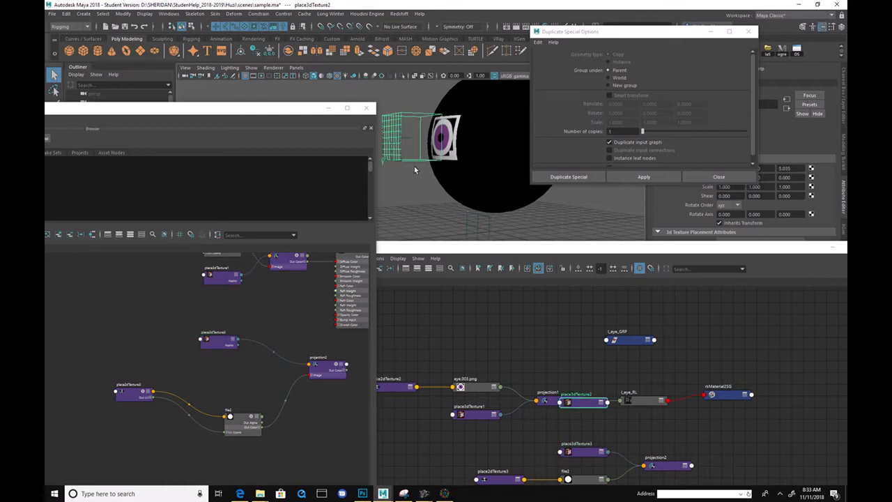
pyautogui.click(413, 166)
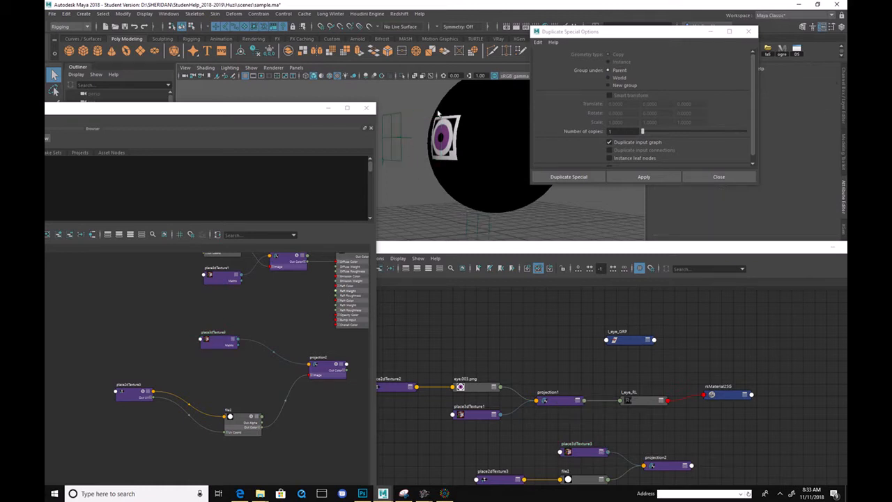
pyautogui.click(402, 155)
pyautogui.moveTo(392, 142); pyautogui.dragTo(416, 198)
pyautogui.hotkey('ctrl', 'z')
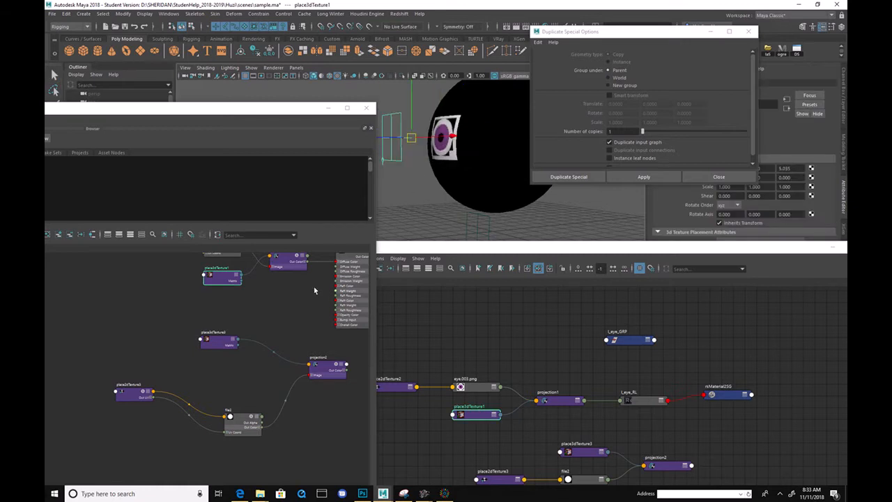
# - Tighten the layout of projection2, place3dTexture3 and file2 below the eye.003.png network in the Hypershade graph
pyautogui.moveTo(251, 346); pyautogui.dragTo(220, 377, button='middle')
pyautogui.click(300, 402)
pyautogui.moveTo(300, 403); pyautogui.dragTo(290, 393)
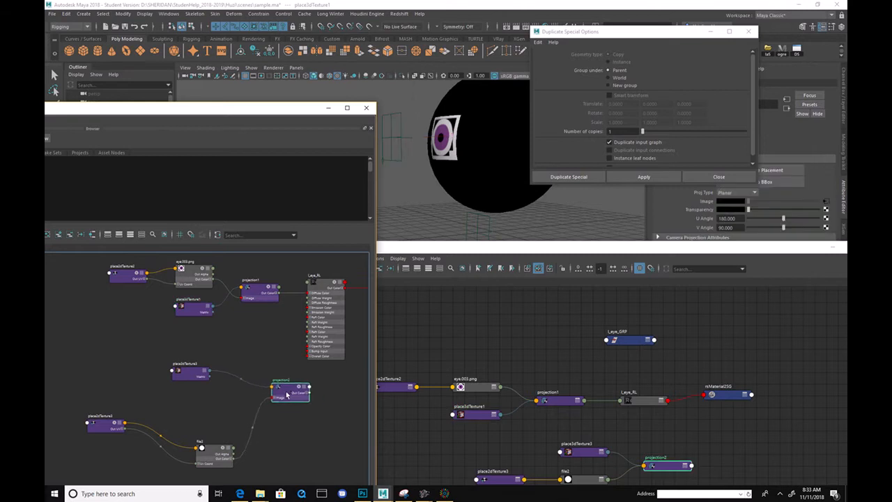
pyautogui.moveTo(194, 375); pyautogui.dragTo(182, 372)
pyautogui.moveTo(218, 444); pyautogui.dragTo(206, 422)
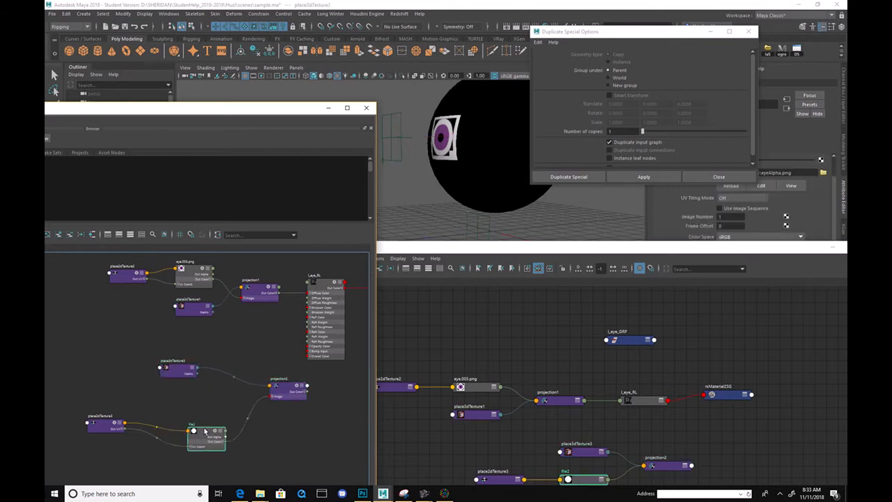
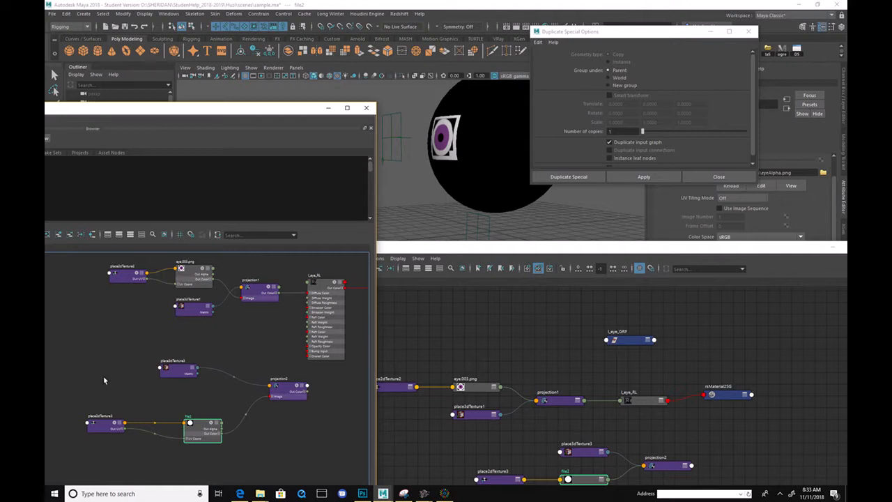
# - Bring place3dTexture1 down toward projection2's network and delete the place3dTexture3 node
pyautogui.scroll(2, 122, 325)
pyautogui.scroll(-1, 169, 341)
pyautogui.moveTo(144, 280)
pyautogui.mouseDown()
pyautogui.moveTo(118, 354)
pyautogui.moveTo(148, 270)
pyautogui.moveTo(141, 267)
pyautogui.mouseUp()
pyautogui.moveTo(211, 310); pyautogui.dragTo(128, 366)
pyautogui.moveTo(127, 365); pyautogui.dragTo(154, 368, button='middle')
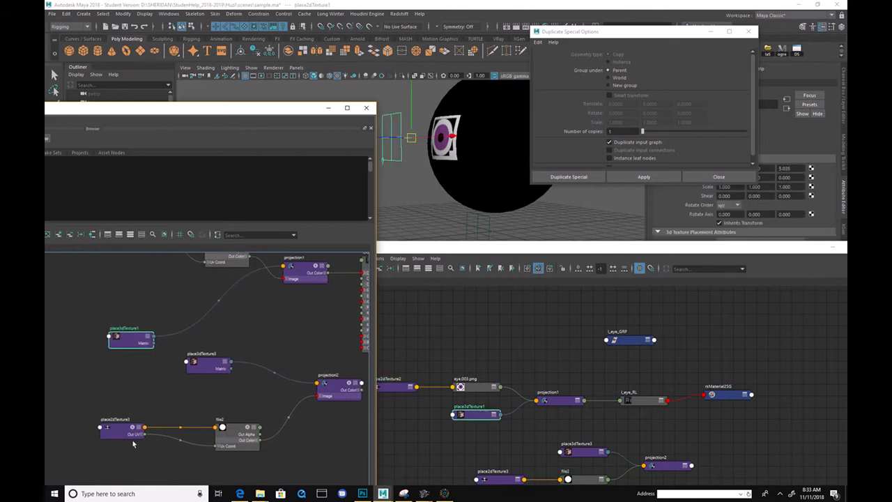
pyautogui.moveTo(256, 358); pyautogui.dragTo(232, 364, button='middle')
pyautogui.moveTo(209, 376)
pyautogui.mouseDown()
pyautogui.moveTo(233, 347)
pyautogui.moveTo(220, 349)
pyautogui.moveTo(204, 377)
pyautogui.mouseUp()
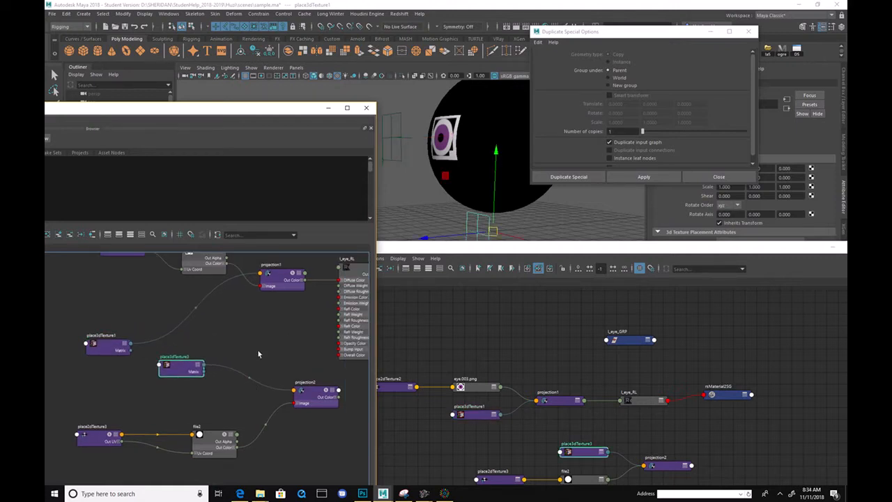
pyautogui.press('Delete')
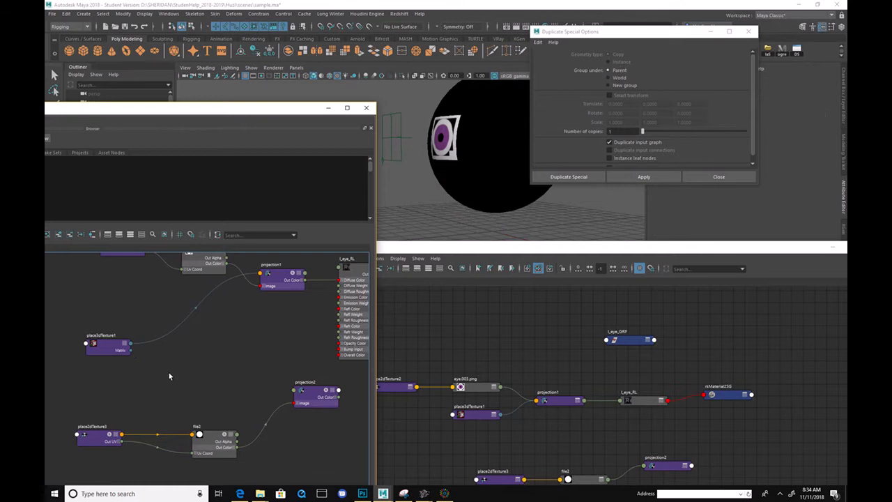
# - Position place3dTexture1 between projection1 and projection2 and open the Connection Editor from it to projection2
pyautogui.moveTo(95, 348); pyautogui.dragTo(166, 318)
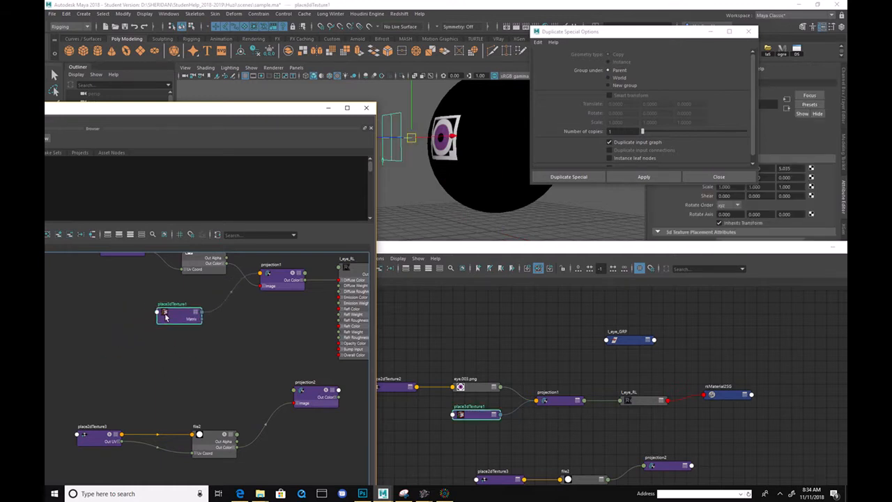
pyautogui.moveTo(205, 306)
pyautogui.keyDown('alt'); pyautogui.mouseDown(button='middle')
pyautogui.moveTo(197, 321)
pyautogui.moveTo(200, 300)
pyautogui.mouseUp(button='middle'); pyautogui.keyUp('alt')
pyautogui.moveTo(176, 315); pyautogui.dragTo(165, 340)
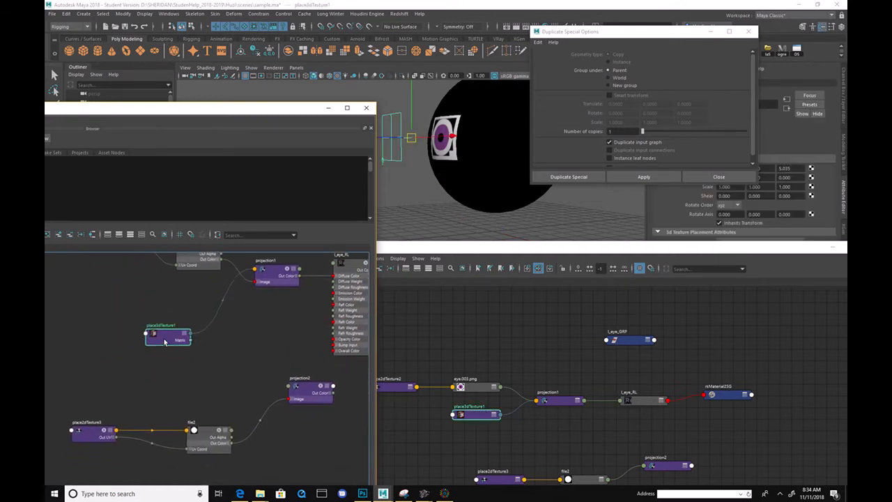
pyautogui.moveTo(295, 389); pyautogui.dragTo(275, 389)
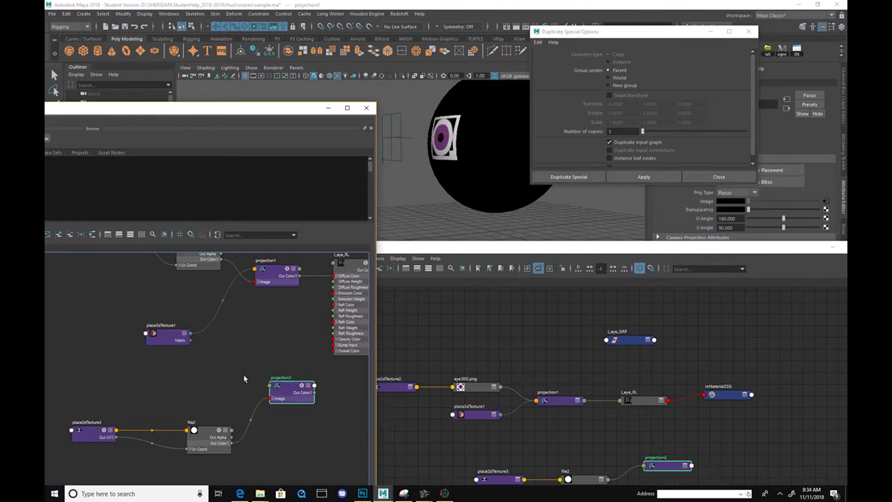
pyautogui.keyDown('shift'); pyautogui.moveTo(283, 391); pyautogui.dragTo(281, 388, button='middle'); pyautogui.keyUp('shift')
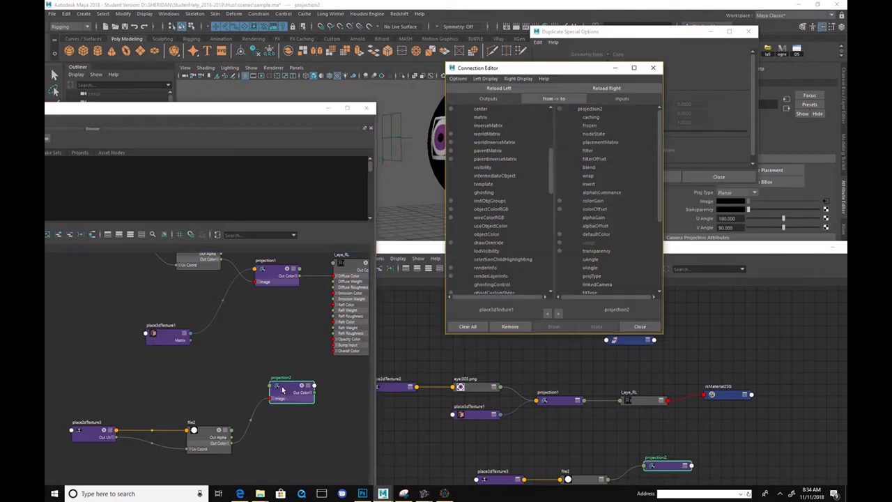
# - Connect place3dTexture1's worldInverseMatrix to projection2's placementMatrix and move the Connection Editor clear of the viewport
pyautogui.moveTo(544, 68); pyautogui.dragTo(403, 59)
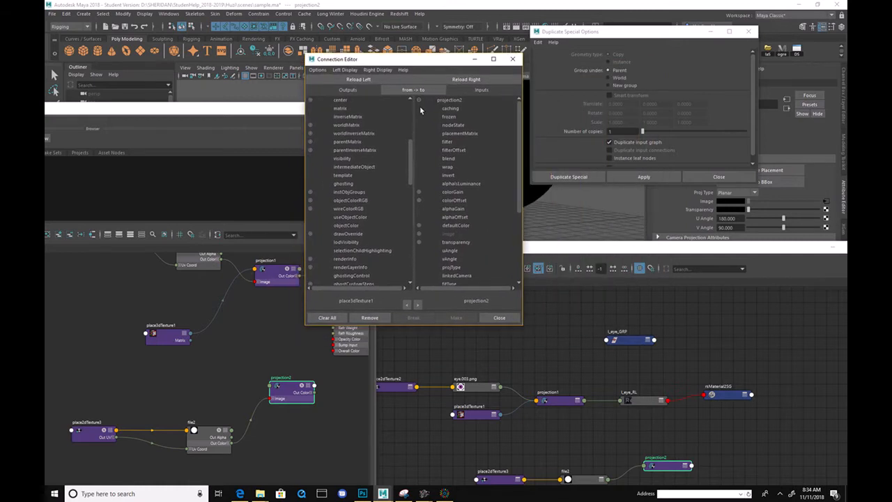
pyautogui.scroll(-5, 379, 180)
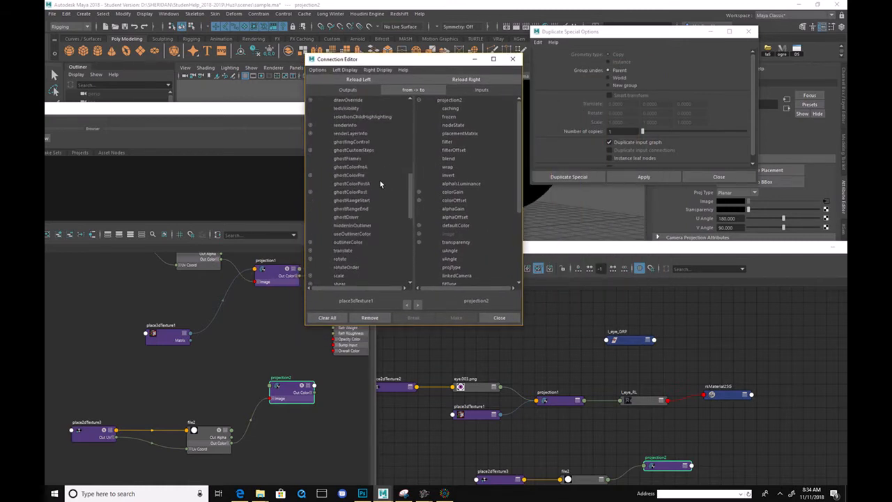
pyautogui.click(170, 331)
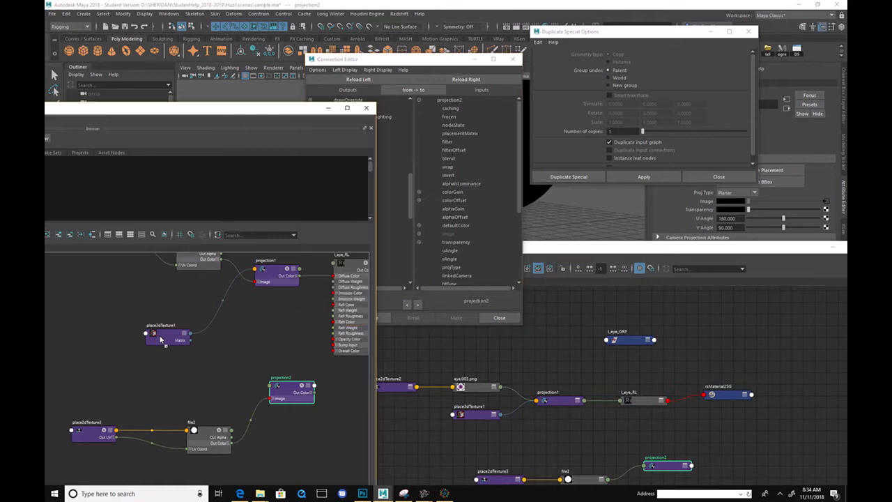
pyautogui.moveTo(284, 390); pyautogui.dragTo(282, 390, button='middle')
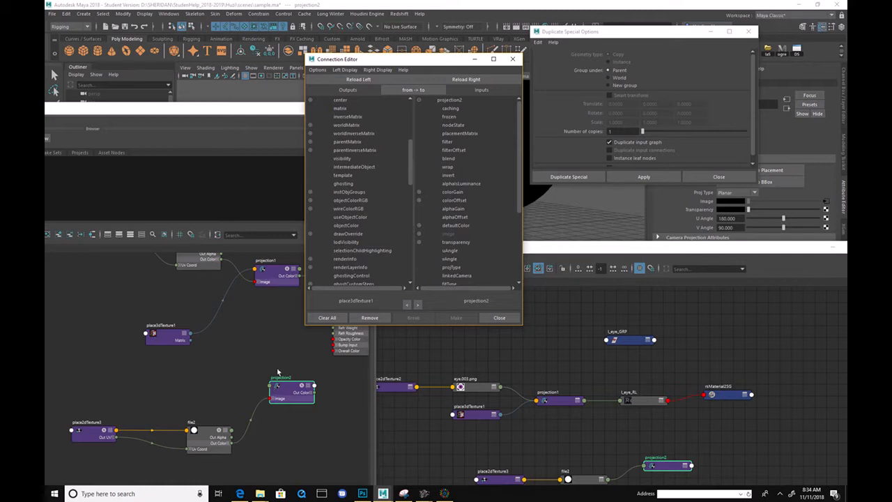
pyautogui.scroll(6, 365, 180)
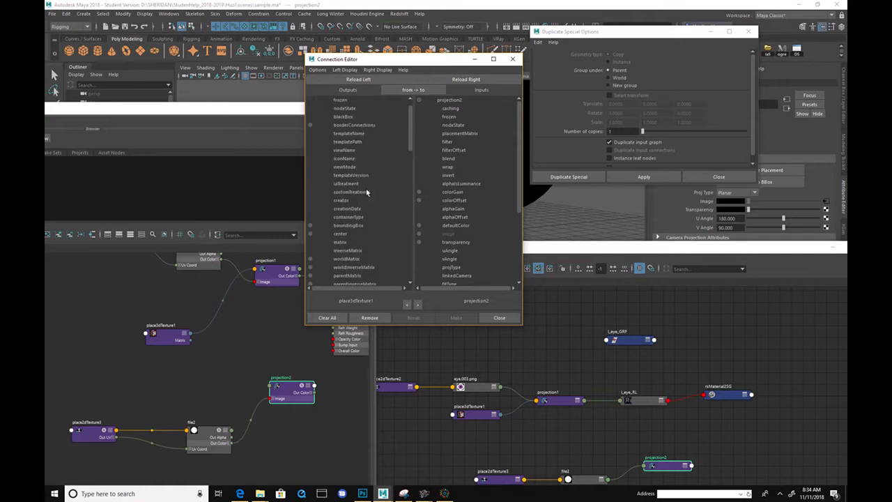
pyautogui.scroll(-4, 368, 192)
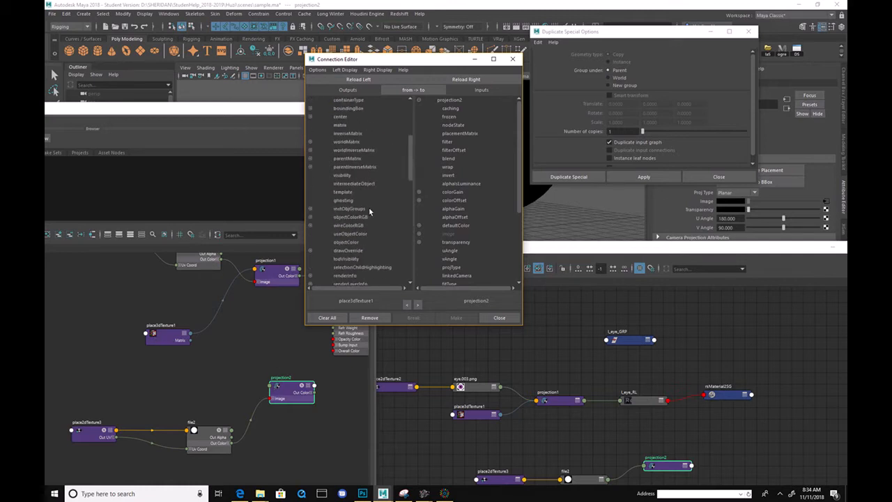
pyautogui.scroll(2, 376, 228)
pyautogui.click(373, 218)
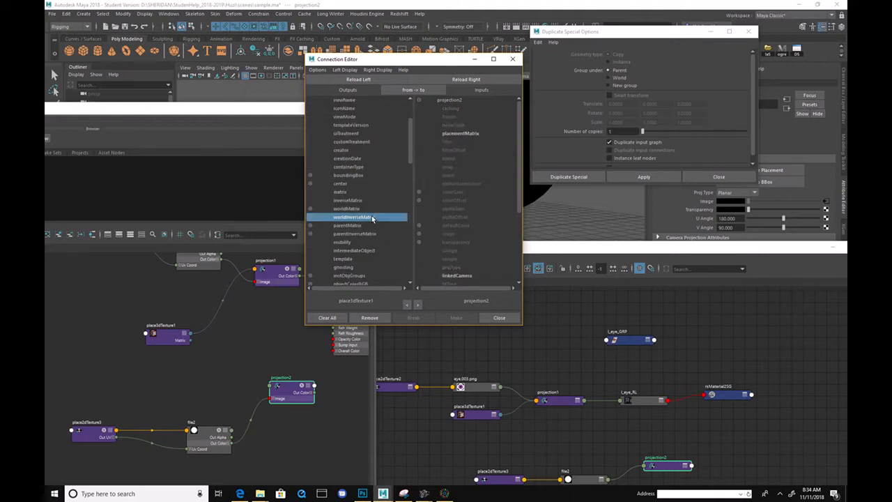
pyautogui.click(457, 135)
pyautogui.moveTo(404, 60); pyautogui.dragTo(645, 116)
# - Frame the projected eye with its placement box and align projection2 directly beneath projection1 in the Hypershade graph
pyautogui.keyDown('alt'); pyautogui.moveTo(458, 165); pyautogui.dragTo(470, 184); pyautogui.keyUp('alt')
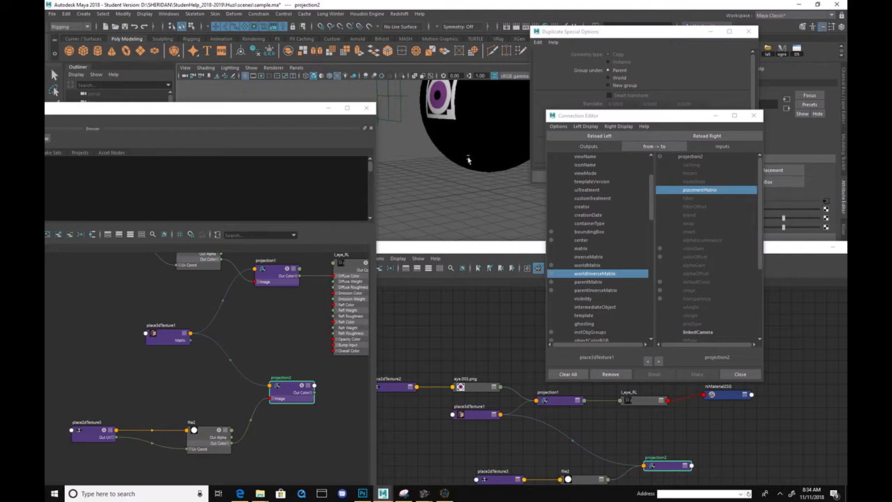
pyautogui.keyDown('alt'); pyautogui.moveTo(471, 162); pyautogui.dragTo(482, 196); pyautogui.keyUp('alt')
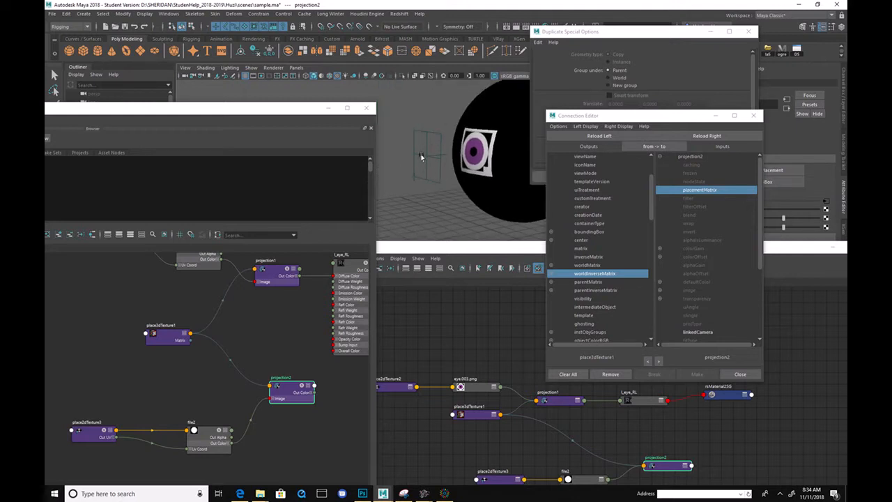
pyautogui.keyDown('alt'); pyautogui.moveTo(450, 202); pyautogui.dragTo(400, 219, button='right'); pyautogui.keyUp('alt')
pyautogui.keyDown('alt'); pyautogui.moveTo(275, 310); pyautogui.dragTo(182, 348, button='middle'); pyautogui.keyUp('alt')
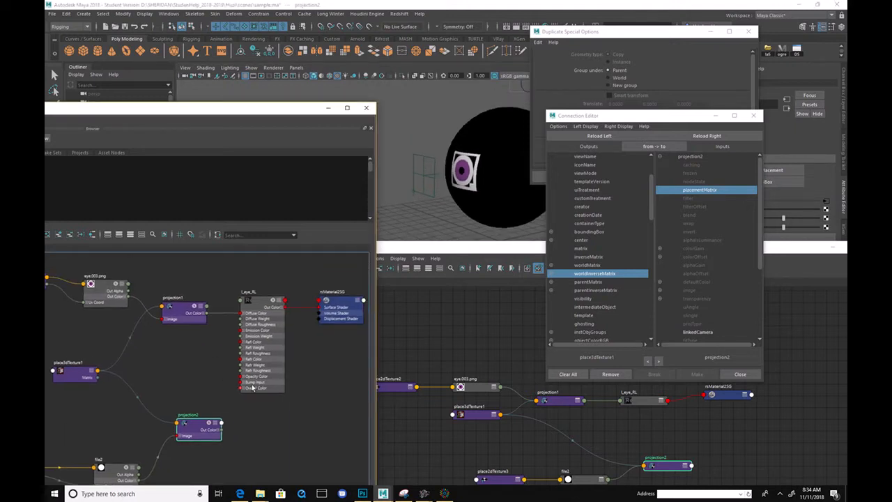
pyautogui.moveTo(202, 434); pyautogui.dragTo(188, 430)
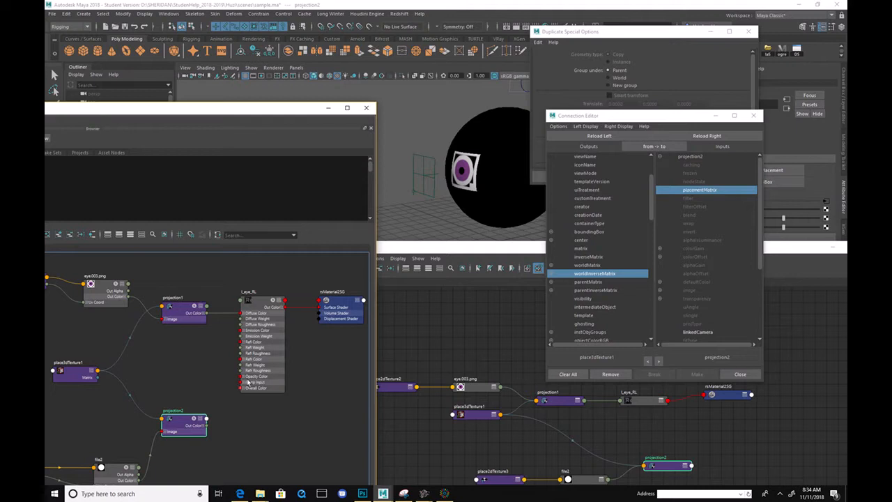
pyautogui.scroll(-3, 244, 393)
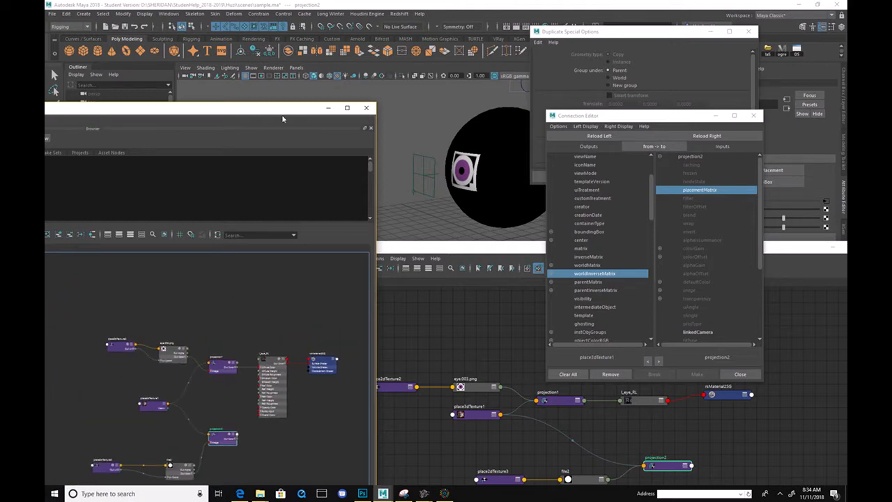
# - Bring the whole Hypershade into view and add the head_RS material to the graph beside the l_eye_RL network
pyautogui.moveTo(297, 115); pyautogui.dragTo(601, 35)
pyautogui.scroll(-4, 408, 219)
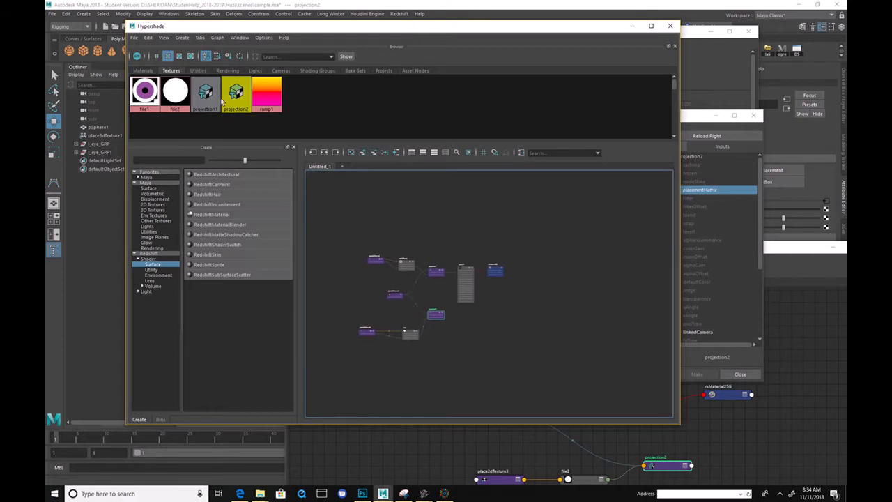
pyautogui.click(143, 71)
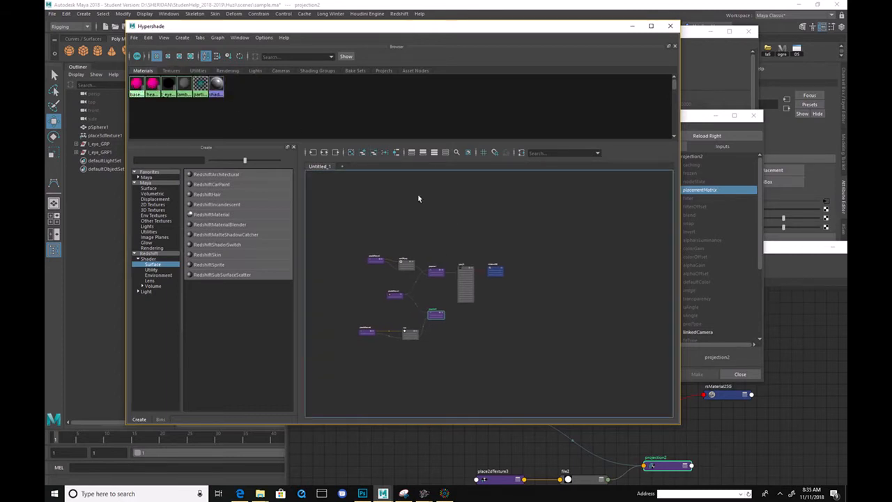
pyautogui.moveTo(154, 87); pyautogui.dragTo(562, 261, button='middle')
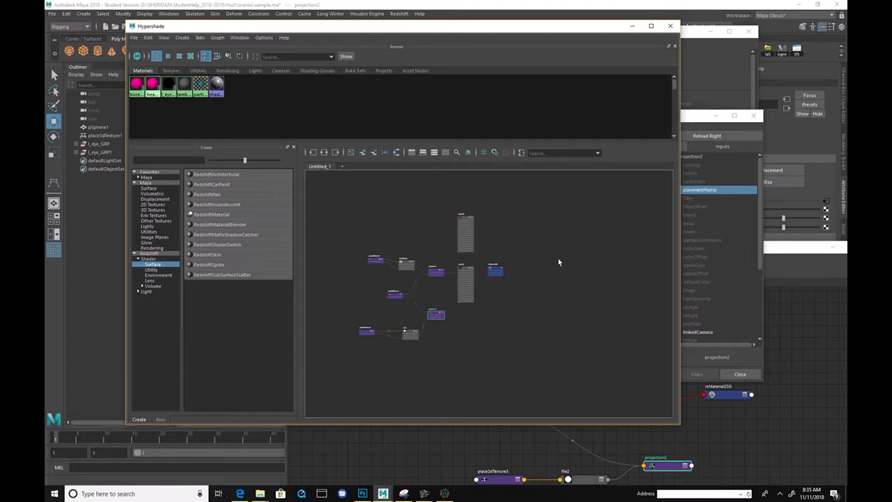
pyautogui.keyDown('alt'); pyautogui.moveTo(543, 314); pyautogui.dragTo(498, 307, button='middle'); pyautogui.keyUp('alt')
pyautogui.keyDown('alt'); pyautogui.moveTo(498, 306); pyautogui.dragTo(595, 347, button='right'); pyautogui.keyUp('alt')
pyautogui.keyDown('alt'); pyautogui.moveTo(565, 315); pyautogui.dragTo(611, 363, button='middle'); pyautogui.keyUp('alt')
pyautogui.keyDown('alt'); pyautogui.moveTo(611, 362); pyautogui.dragTo(444, 270, button='right'); pyautogui.keyUp('alt')
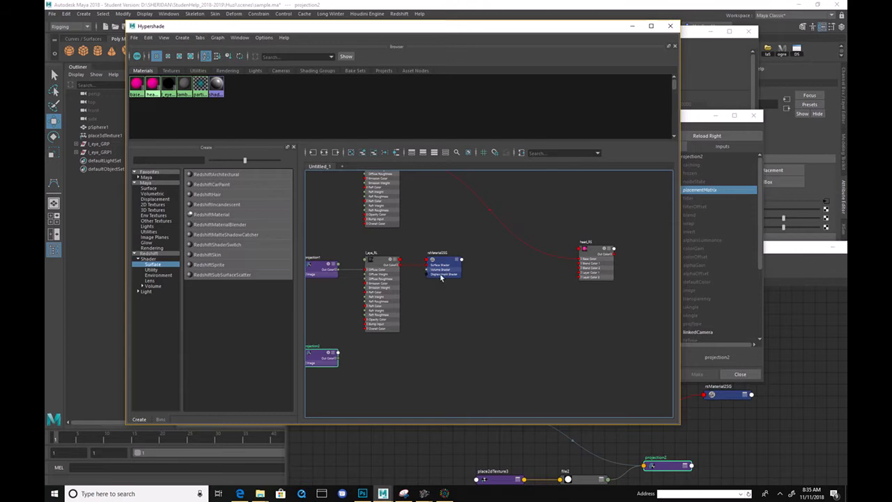
pyautogui.keyDown('alt'); pyautogui.moveTo(405, 268); pyautogui.dragTo(444, 264, button='middle'); pyautogui.keyUp('alt')
# - Clear the floating windows off the Attribute Editor and show head_RS's attributes, spacing rsMaterial2SG and head_RS in the graph
pyautogui.click(631, 241)
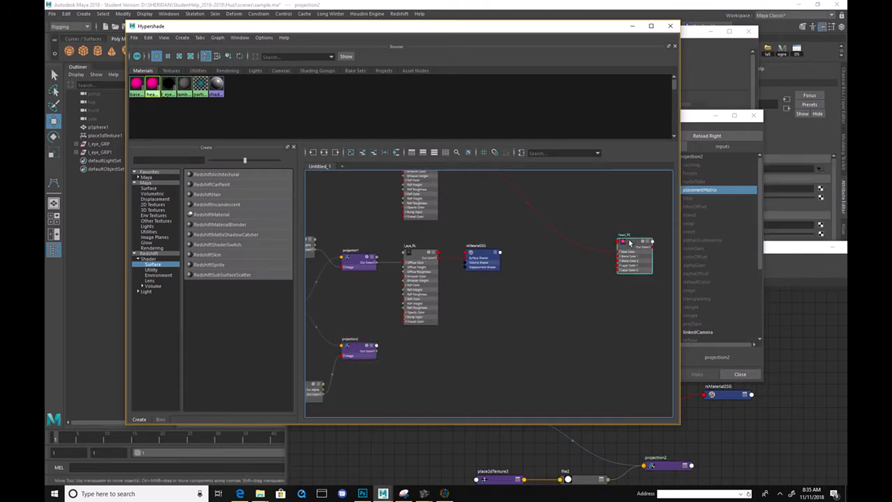
pyautogui.moveTo(474, 258); pyautogui.dragTo(479, 238)
pyautogui.click(715, 119)
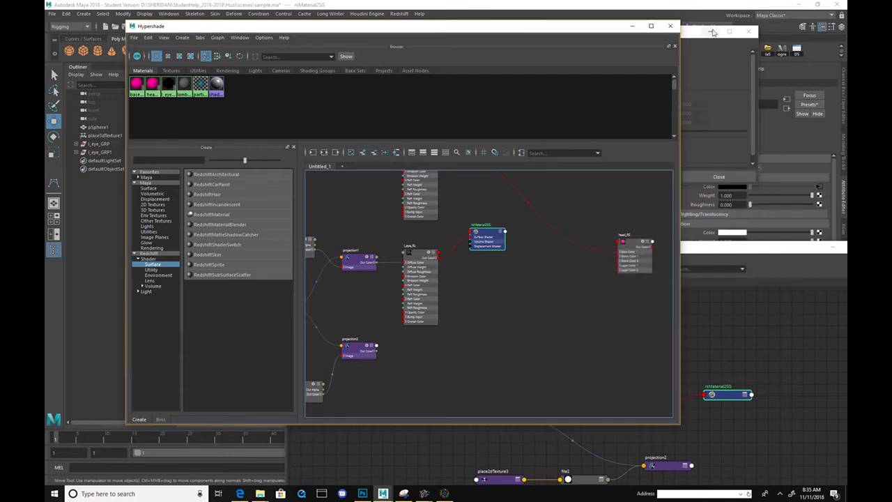
pyautogui.click(723, 267)
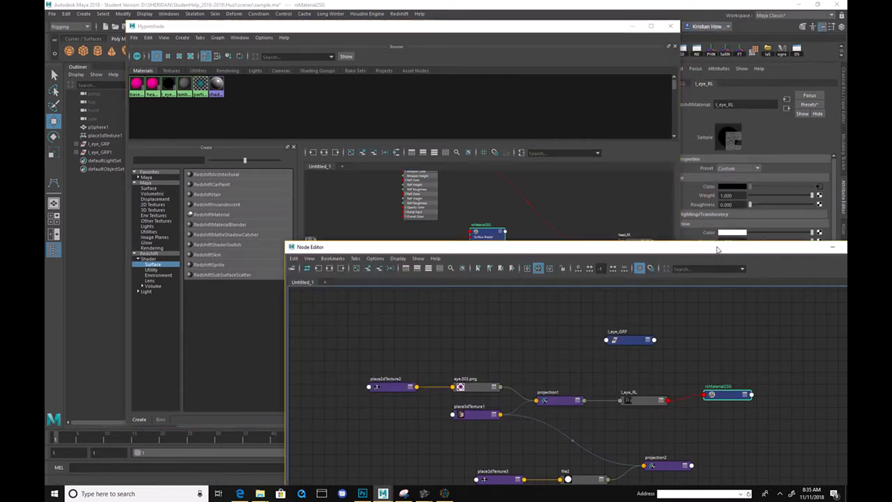
pyautogui.moveTo(718, 250); pyautogui.dragTo(699, 412)
pyautogui.moveTo(634, 241); pyautogui.dragTo(608, 246)
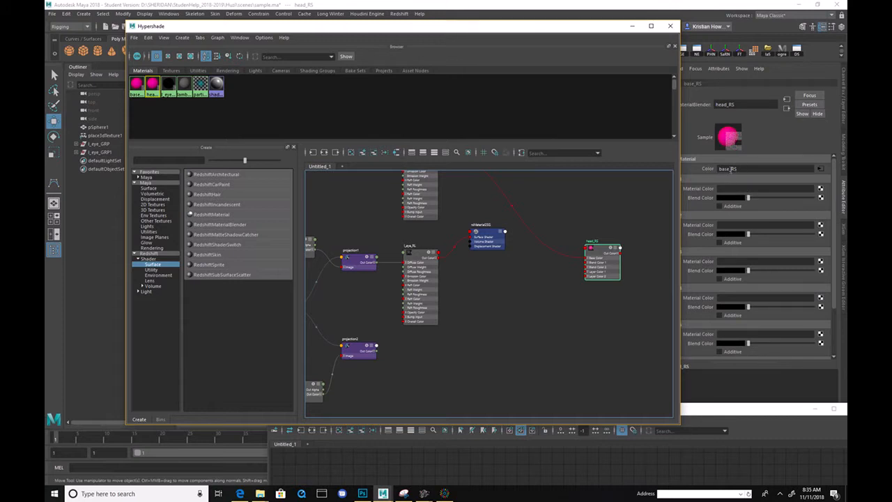
# - Connect l_eye_RL to the Layer 1 Material Color of head_RS and move the Hypershade clear of the viewport
pyautogui.keyDown('alt'); pyautogui.moveTo(528, 309); pyautogui.dragTo(508, 295, button='middle'); pyautogui.keyUp('alt')
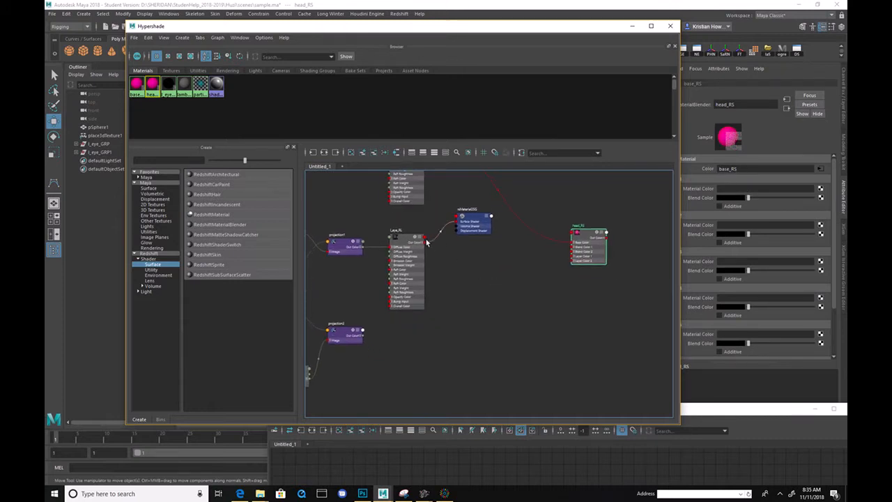
pyautogui.moveTo(627, 254); pyautogui.dragTo(706, 192, button='middle')
pyautogui.moveTo(527, 32); pyautogui.dragTo(297, 62)
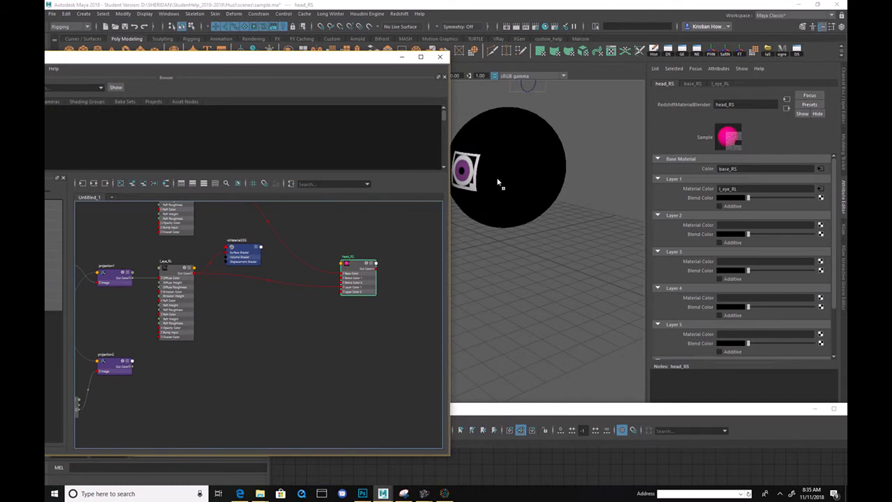
# - Render the current frame with Redshift and place the Render View below the perspective view to check the head material
pyautogui.click(514, 26)
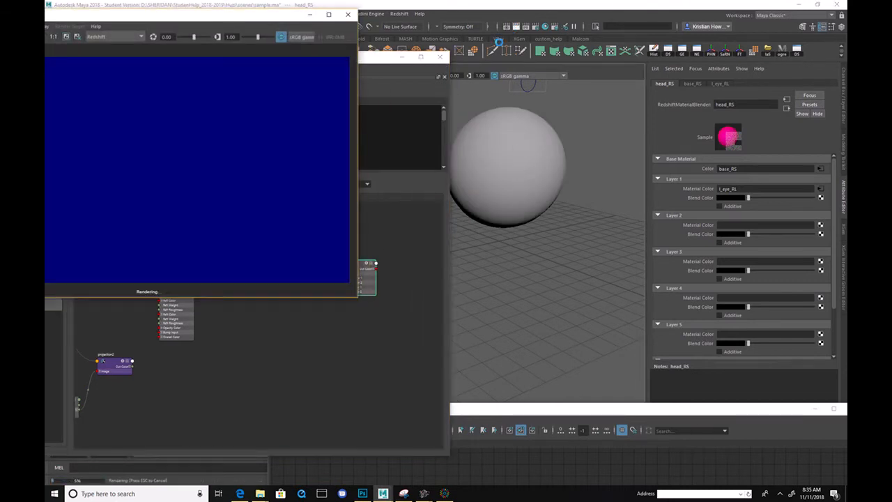
pyautogui.moveTo(213, 13); pyautogui.dragTo(718, 246)
pyautogui.moveTo(520, 159)
pyautogui.keyDown('alt'); pyautogui.mouseDown()
pyautogui.moveTo(580, 163)
pyautogui.moveTo(514, 146)
pyautogui.mouseUp(); pyautogui.keyUp('alt')
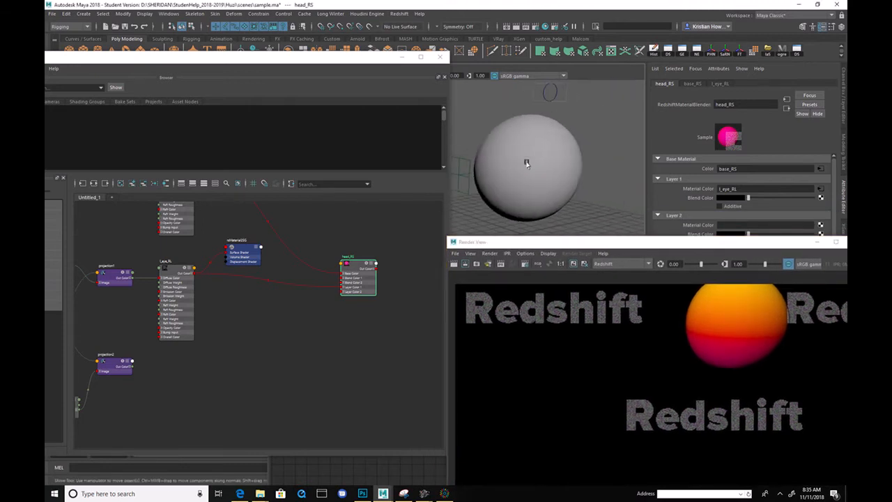
# - Raise the Layer 1 Blend Color of the head_RS material to near white and start an IPR render
pyautogui.click(376, 262)
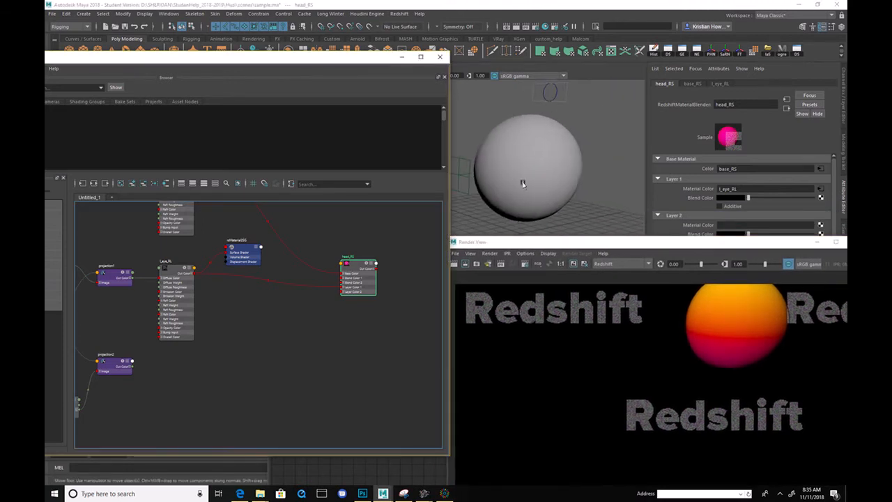
pyautogui.moveTo(665, 244); pyautogui.dragTo(356, 214)
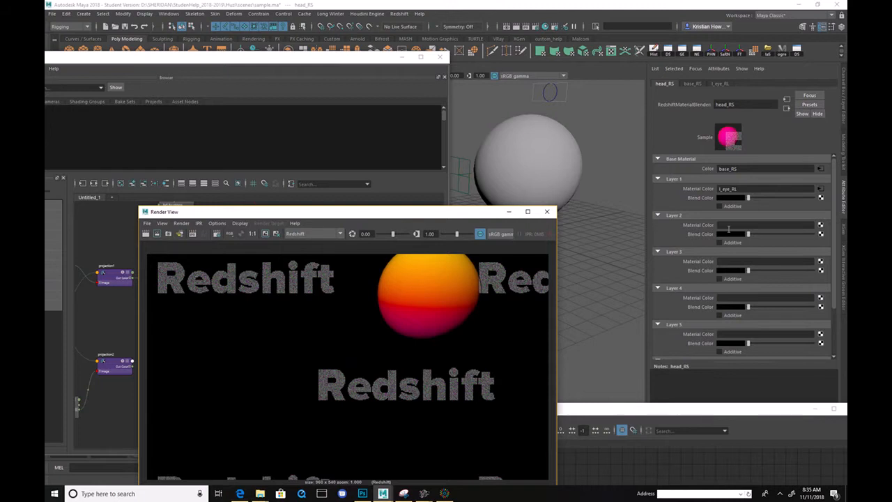
pyautogui.moveTo(752, 197); pyautogui.dragTo(840, 200)
pyautogui.click(526, 28)
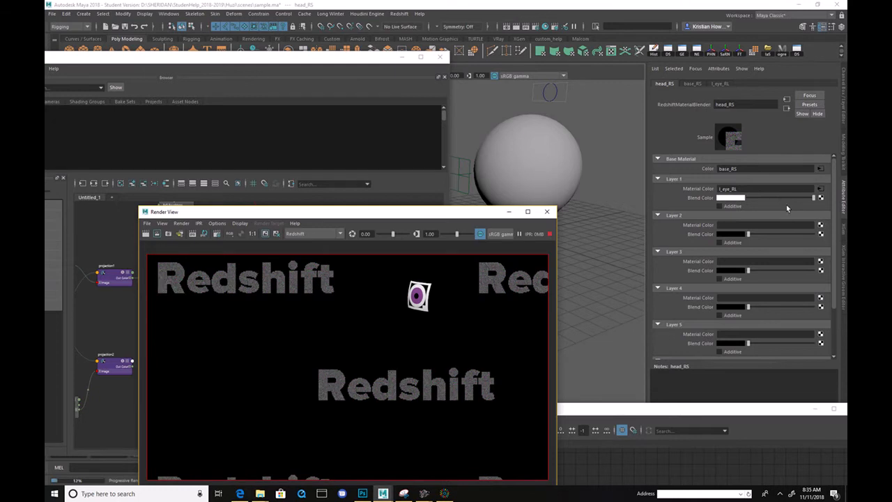
pyautogui.moveTo(775, 195); pyautogui.dragTo(795, 203)
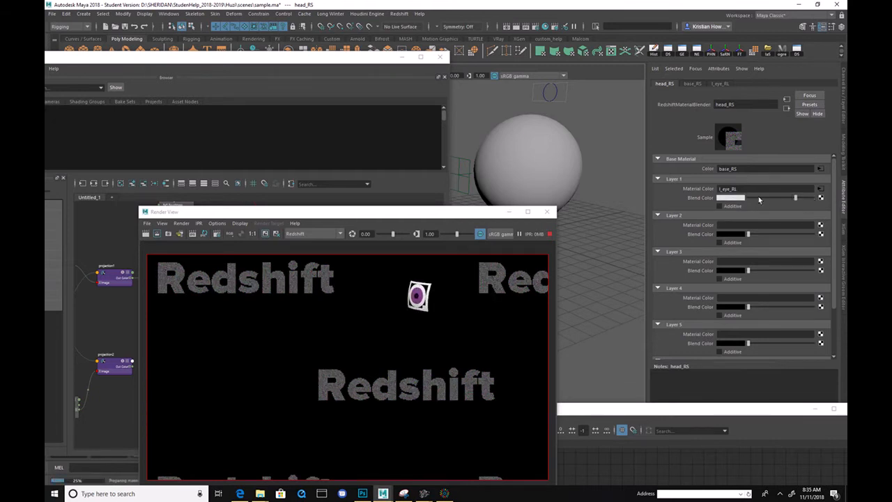
# - Connect the projection2 node to the Layer 1 Blend Color of head_RS as the eye mask
pyautogui.moveTo(462, 215); pyautogui.dragTo(744, 291)
pyautogui.scroll(2, 217, 346)
pyautogui.keyDown('alt'); pyautogui.moveTo(221, 343); pyautogui.dragTo(393, 262, button='middle'); pyautogui.keyUp('alt')
pyautogui.scroll(2, 401, 263)
pyautogui.keyDown('alt'); pyautogui.moveTo(285, 323); pyautogui.dragTo(453, 282, button='middle'); pyautogui.keyUp('alt')
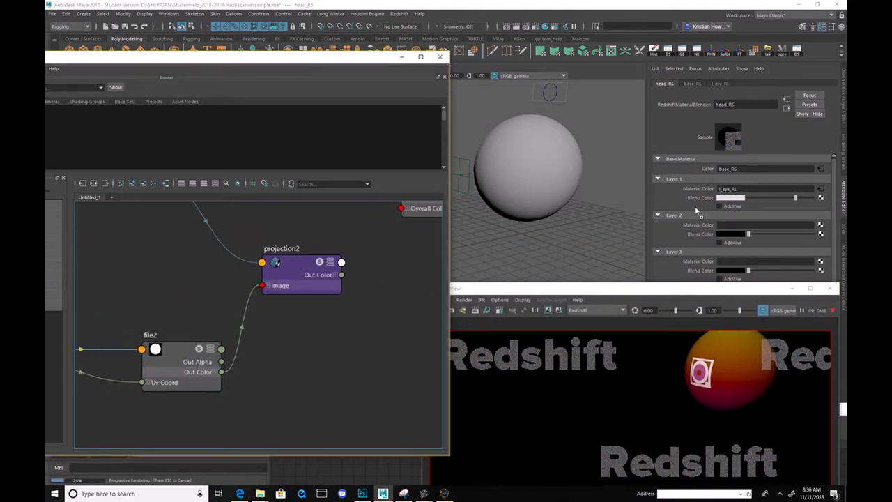
pyautogui.moveTo(699, 199); pyautogui.dragTo(699, 199, button='middle')
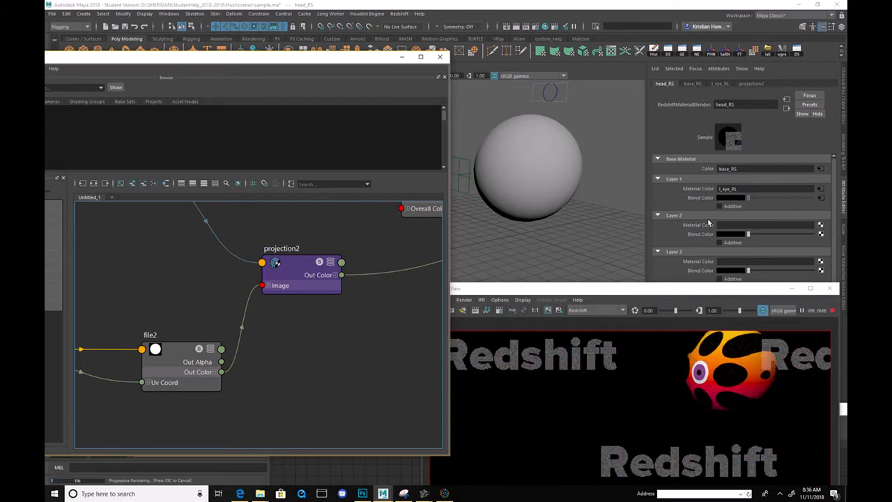
# - Move the eye's 3D texture placement, place3dTexture1, toward the edge of the sphere
pyautogui.moveTo(774, 288); pyautogui.dragTo(383, 160)
pyautogui.click(589, 246)
pyautogui.keyDown('alt'); pyautogui.moveTo(589, 245); pyautogui.dragTo(600, 243); pyautogui.keyUp('alt')
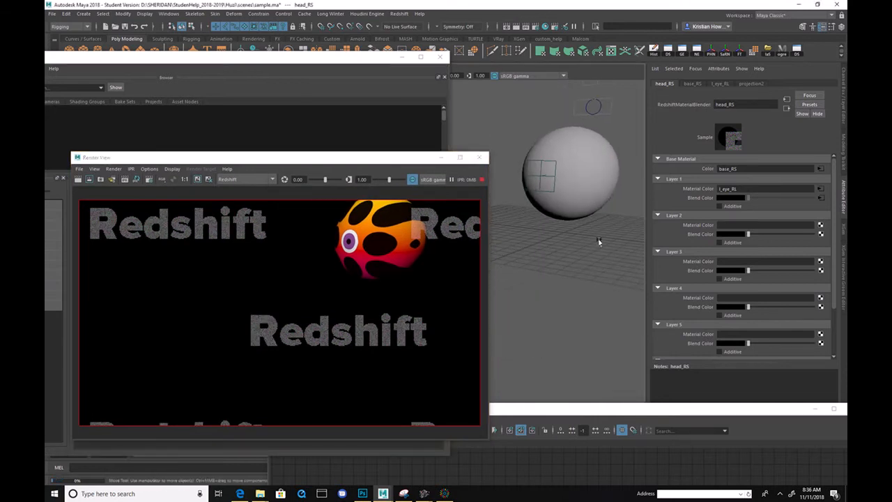
pyautogui.click(535, 192)
pyautogui.moveTo(547, 186)
pyautogui.mouseDown()
pyautogui.moveTo(534, 177)
pyautogui.moveTo(578, 182)
pyautogui.moveTo(546, 182)
pyautogui.mouseUp()
# - Turn off Wrap U and Wrap V on place2dTexture3, the 2D placement of the eye mask texture file2
pyautogui.moveTo(354, 153); pyautogui.dragTo(734, 133)
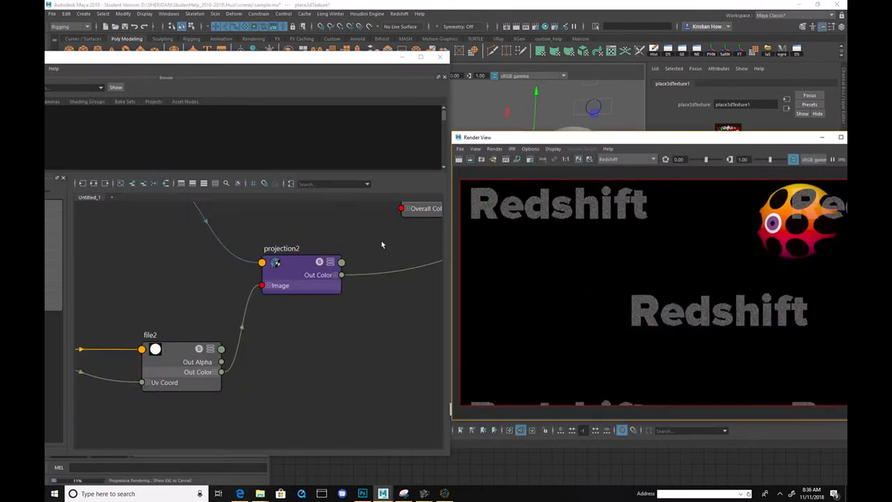
pyautogui.scroll(-2, 375, 293)
pyautogui.scroll(1, 351, 299)
pyautogui.keyDown('alt'); pyautogui.moveTo(249, 292); pyautogui.dragTo(218, 286, button='middle'); pyautogui.keyUp('alt')
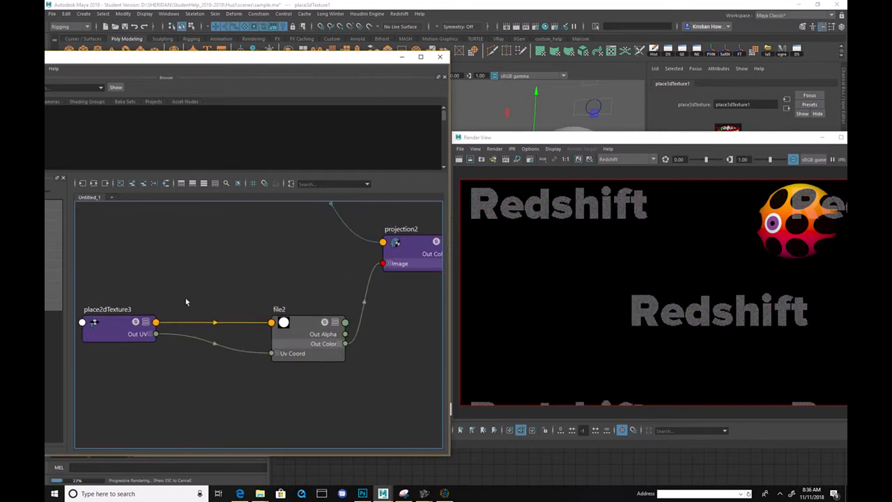
pyautogui.moveTo(287, 333); pyautogui.dragTo(256, 318)
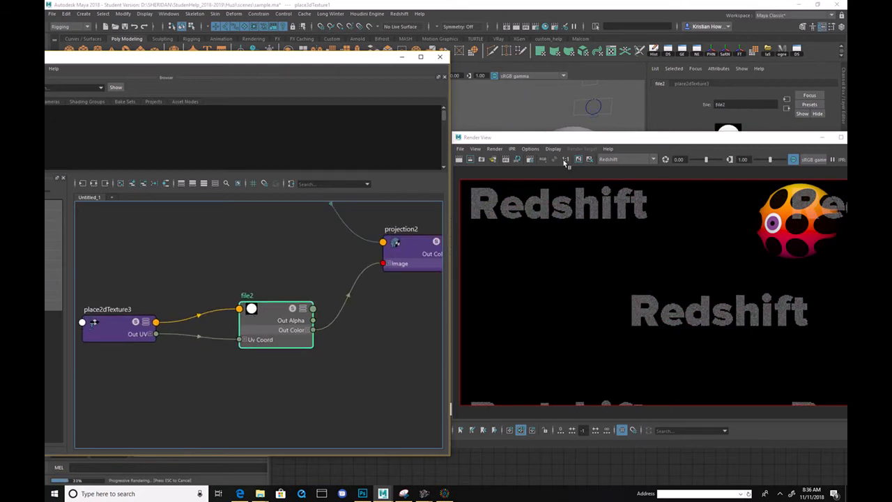
pyautogui.click(120, 327)
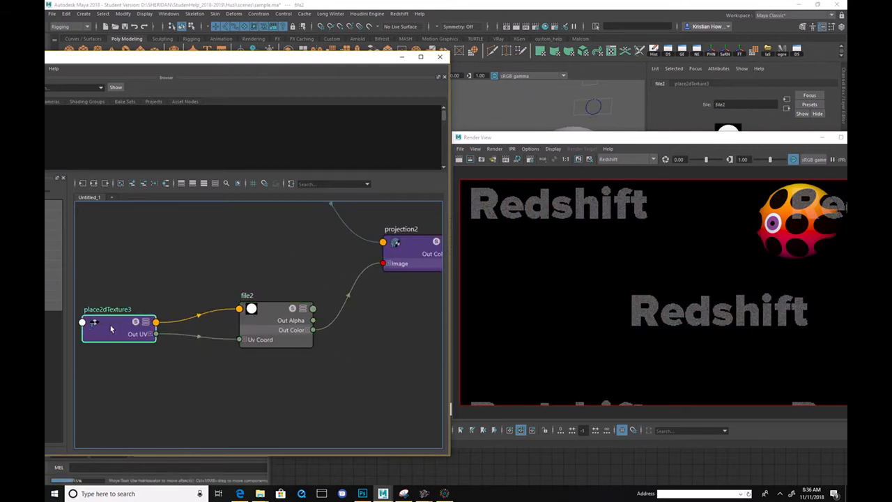
pyautogui.moveTo(732, 141); pyautogui.dragTo(364, 156)
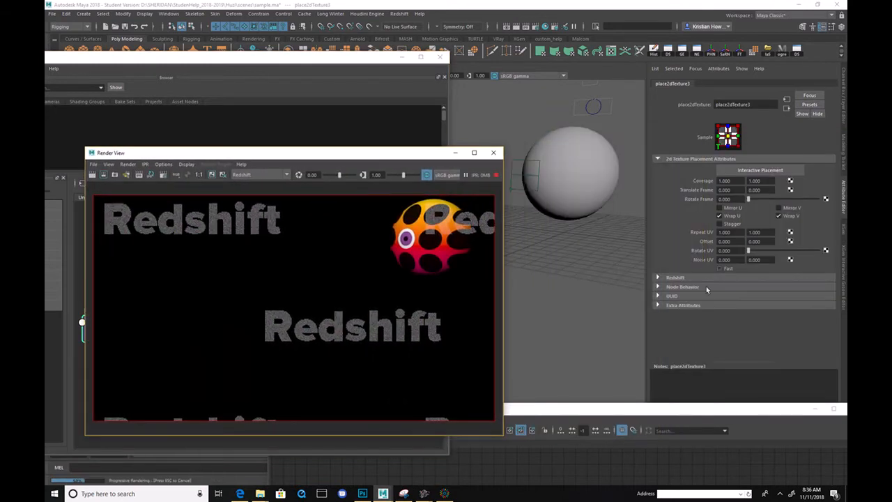
pyautogui.click(722, 216)
pyautogui.click(789, 216)
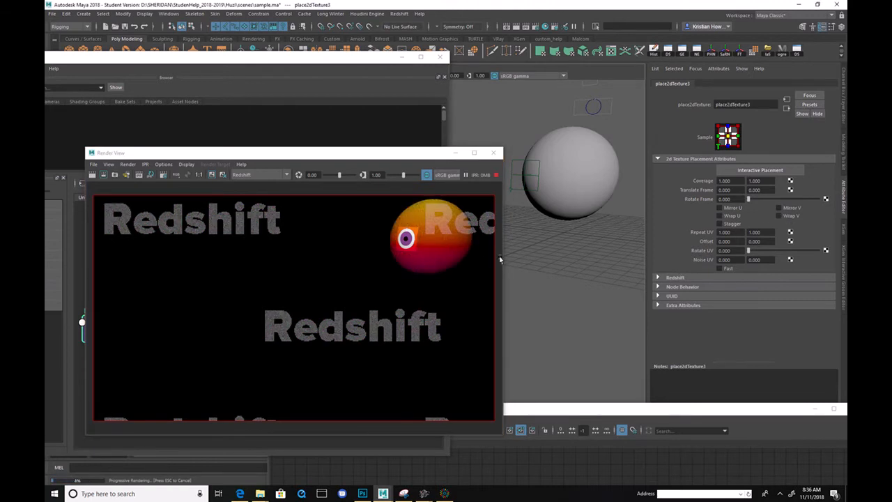
# - Set the Default Color of the eyeAlpha.png texture node file2 to black, trying white for comparison
pyautogui.keyDown('alt'); pyautogui.moveTo(401, 258); pyautogui.dragTo(418, 251, button='right'); pyautogui.keyUp('alt')
pyautogui.keyDown('alt'); pyautogui.moveTo(567, 212); pyautogui.dragTo(590, 289, button='middle'); pyautogui.keyUp('alt')
pyautogui.keyDown('alt'); pyautogui.moveTo(590, 289); pyautogui.dragTo(639, 294, button='right'); pyautogui.keyUp('alt')
pyautogui.keyDown('alt'); pyautogui.moveTo(638, 294); pyautogui.dragTo(558, 279, button='middle'); pyautogui.keyUp('alt')
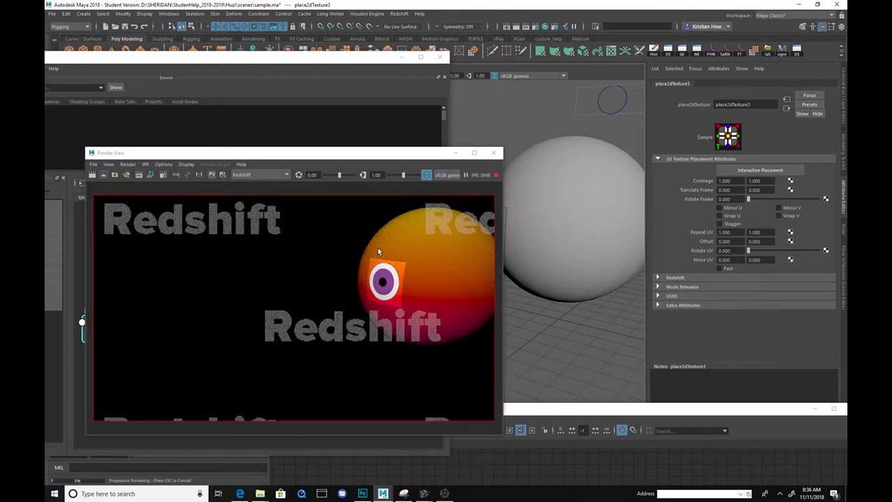
pyautogui.moveTo(359, 153); pyautogui.dragTo(604, 120)
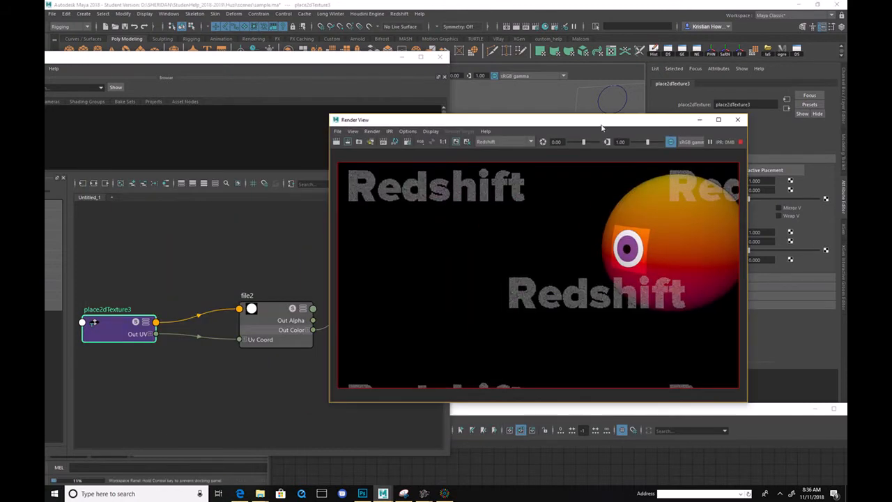
pyautogui.click(258, 308)
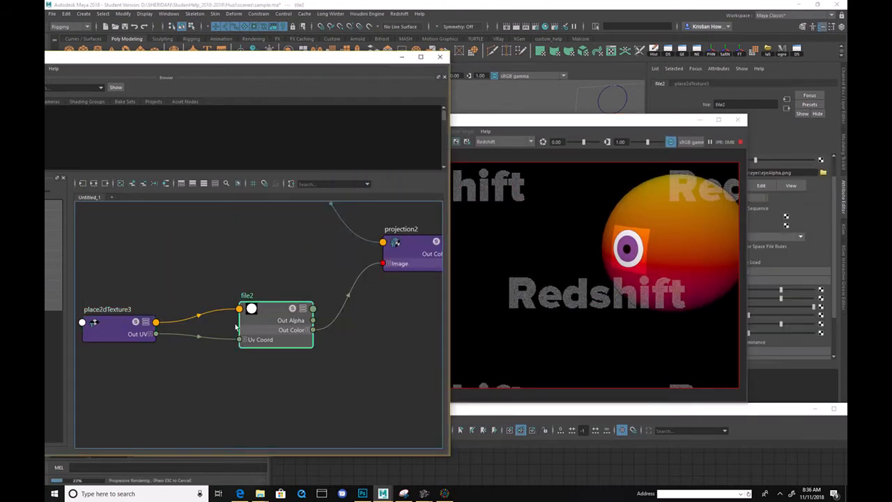
pyautogui.moveTo(613, 127); pyautogui.dragTo(388, 127)
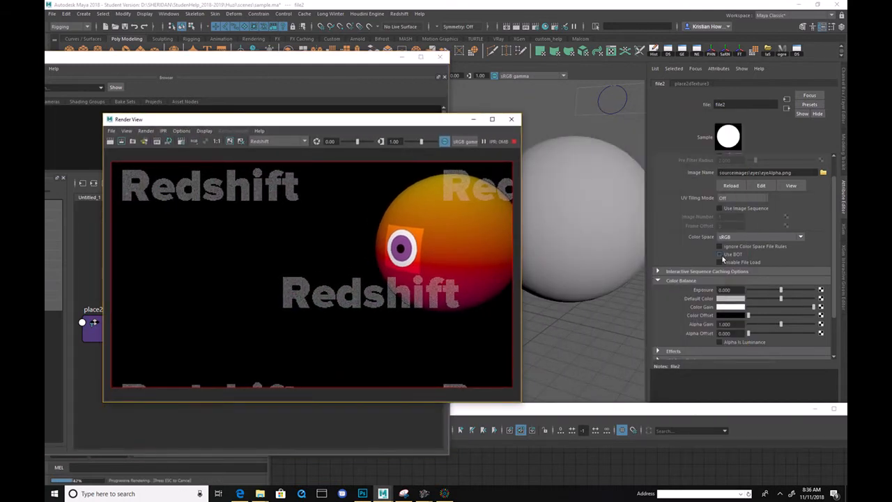
pyautogui.click(750, 299)
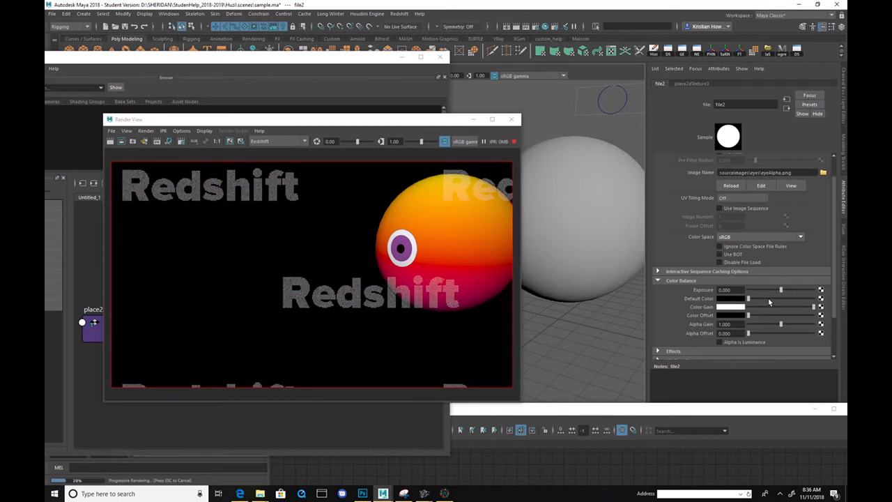
pyautogui.moveTo(770, 301); pyautogui.dragTo(823, 301)
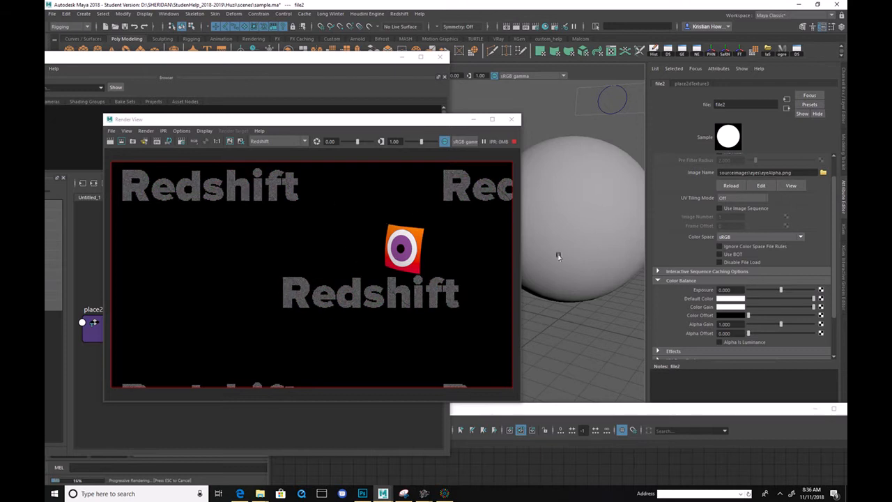
pyautogui.moveTo(764, 299); pyautogui.dragTo(732, 299)
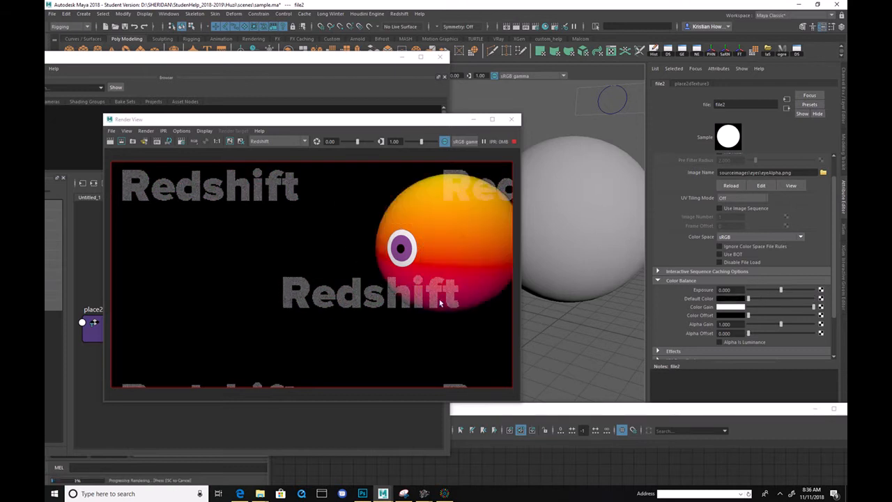
# - Shift the place3dTexture1 eye placement sideways and slightly up across the front of the sphere
pyautogui.keyDown('alt'); pyautogui.moveTo(576, 195); pyautogui.dragTo(558, 201); pyautogui.keyUp('alt')
pyautogui.moveTo(293, 119); pyautogui.dragTo(235, 137)
pyautogui.keyDown('alt'); pyautogui.moveTo(512, 190); pyautogui.dragTo(528, 229, button='middle'); pyautogui.keyUp('alt')
pyautogui.click(531, 230)
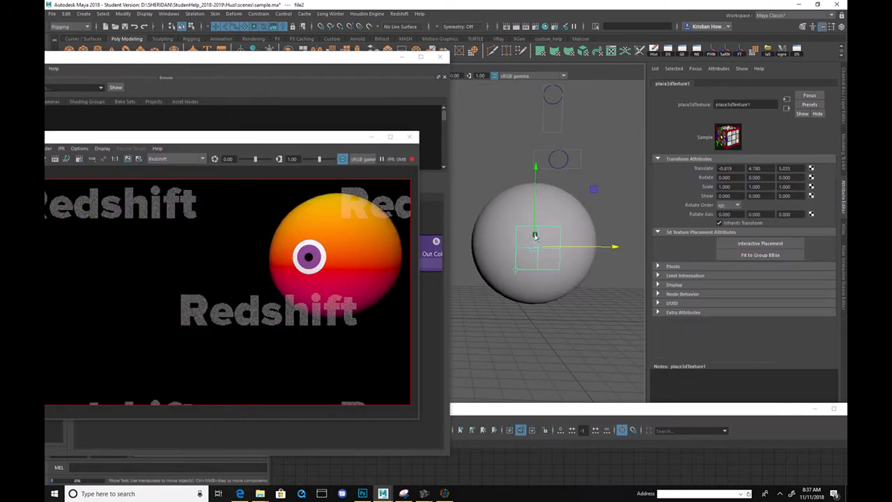
pyautogui.moveTo(531, 249); pyautogui.dragTo(550, 237)
# - Slide the l_eye_CTL pupil control to its low X end and reposition place3dTexture1 to about 0.188, 4.859, 4.965
pyautogui.click(559, 159)
pyautogui.moveTo(561, 162); pyautogui.dragTo(541, 163)
pyautogui.moveTo(600, 167); pyautogui.dragTo(482, 185)
pyautogui.click(546, 216)
pyautogui.moveTo(550, 237)
pyautogui.mouseDown()
pyautogui.moveTo(556, 260)
pyautogui.moveTo(548, 253)
pyautogui.moveTo(569, 237)
pyautogui.moveTo(546, 255)
pyautogui.moveTo(550, 249)
pyautogui.mouseUp()
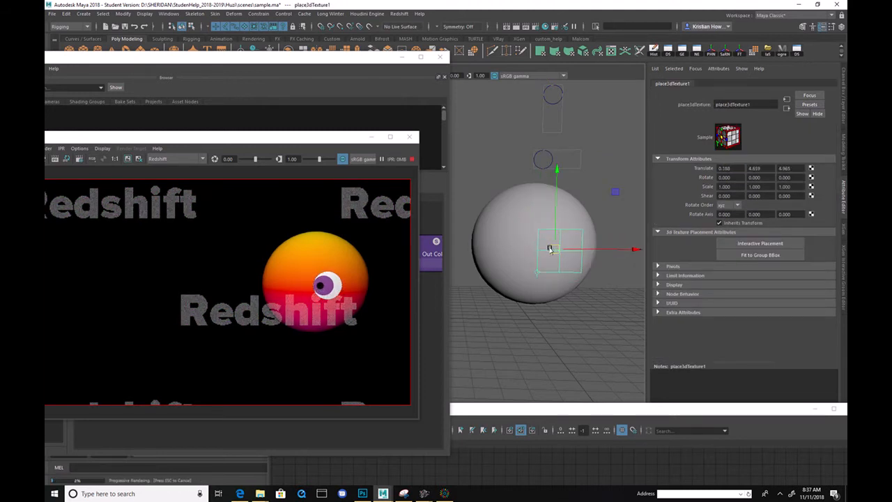
# - Slide the l_eye_CTL pupil control to the upper end of its range, Translate X 5
pyautogui.click(543, 159)
pyautogui.moveTo(567, 160); pyautogui.dragTo(605, 162)
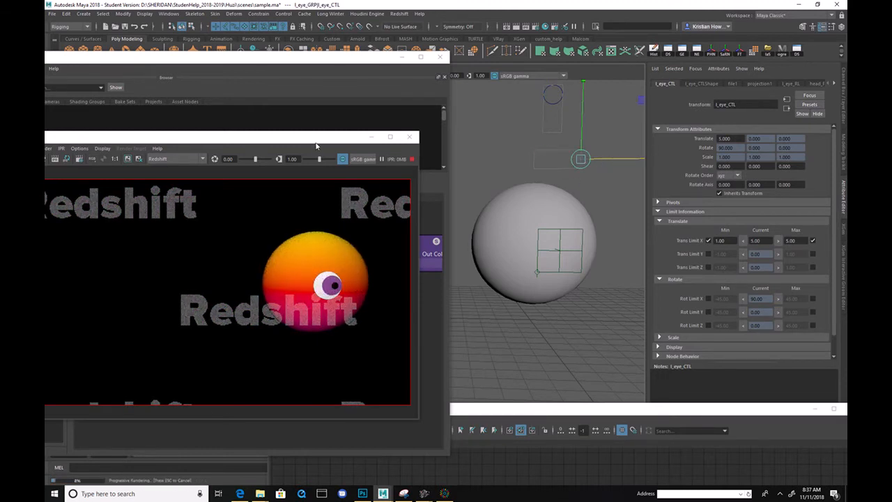
pyautogui.keyDown('alt'); pyautogui.moveTo(528, 247); pyautogui.dragTo(478, 290); pyautogui.keyUp('alt')
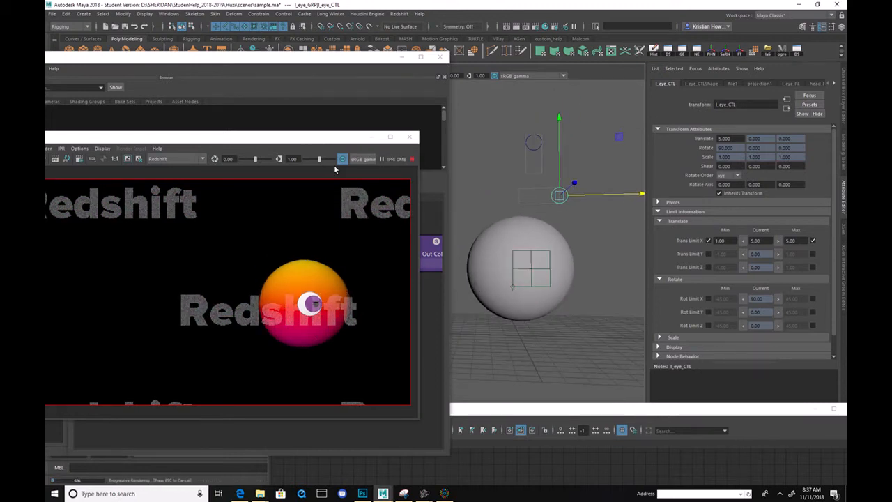
# - Put the Render View away and move the shading group node clear of the l_eye_RL material in the node graph
pyautogui.moveTo(305, 138); pyautogui.dragTo(671, 117)
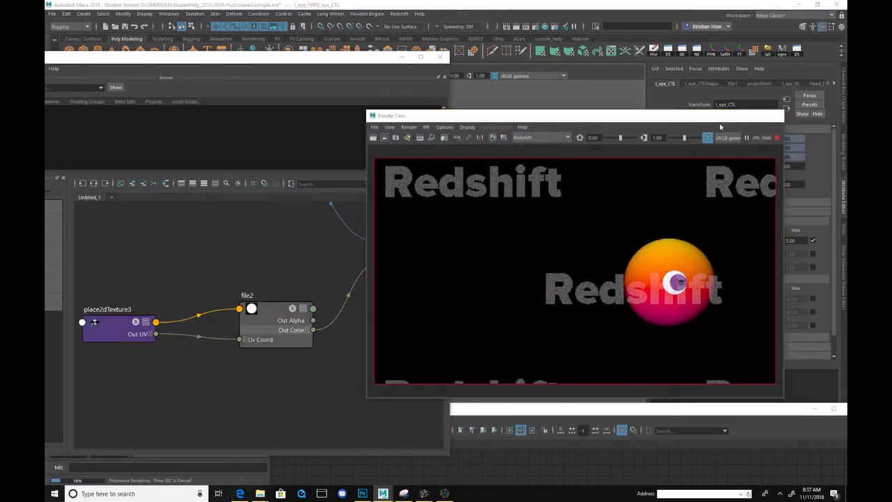
pyautogui.click(739, 119)
pyautogui.scroll(-4, 319, 243)
pyautogui.keyDown('alt'); pyautogui.moveTo(369, 243); pyautogui.dragTo(242, 332, button='middle'); pyautogui.keyUp('alt')
pyautogui.keyDown('alt'); pyautogui.moveTo(340, 305); pyautogui.dragTo(297, 354, button='middle'); pyautogui.keyUp('alt')
pyautogui.scroll(-2, 298, 355)
pyautogui.moveTo(276, 301); pyautogui.dragTo(276, 305)
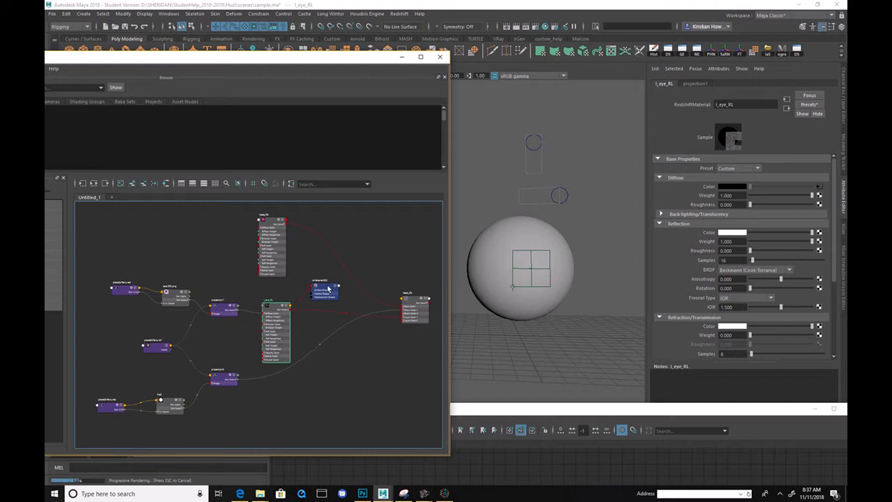
pyautogui.moveTo(328, 287); pyautogui.dragTo(364, 248)
pyautogui.keyDown('alt'); pyautogui.moveTo(155, 266); pyautogui.dragTo(204, 247, button='middle'); pyautogui.keyUp('alt')
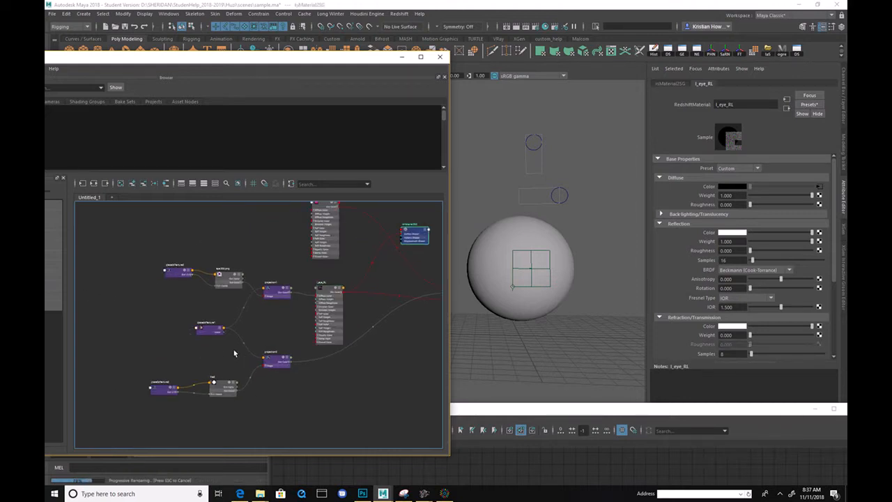
# - Select the whole eye network, from the texture placements through the projections to l_eye_RL, and duplicate it from Hypershade
pyautogui.moveTo(116, 265); pyautogui.dragTo(306, 439)
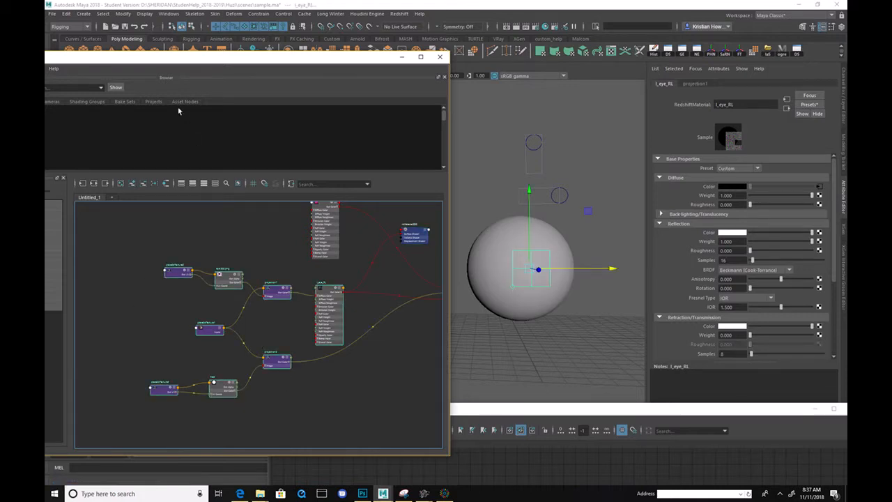
pyautogui.moveTo(192, 65); pyautogui.dragTo(391, 45)
pyautogui.moveTo(292, 233); pyautogui.dragTo(497, 401)
pyautogui.click(540, 270)
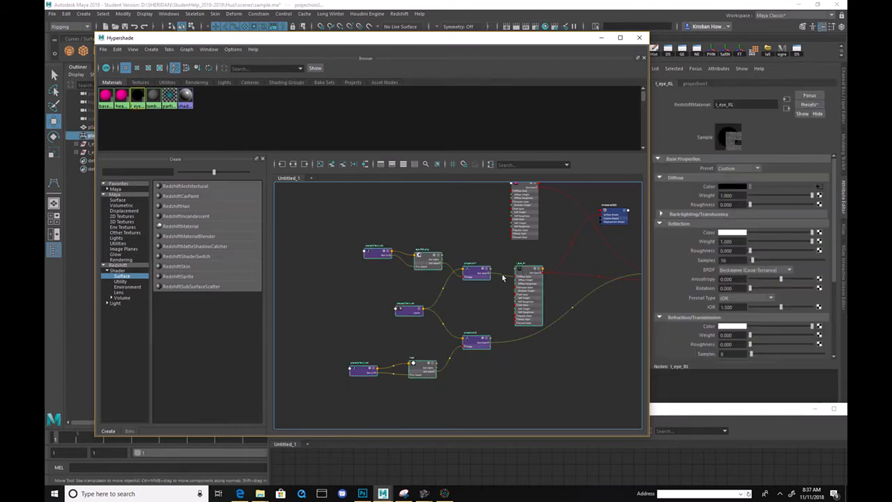
pyautogui.keyDown('alt'); pyautogui.moveTo(501, 256); pyautogui.dragTo(485, 229, button='middle'); pyautogui.keyUp('alt')
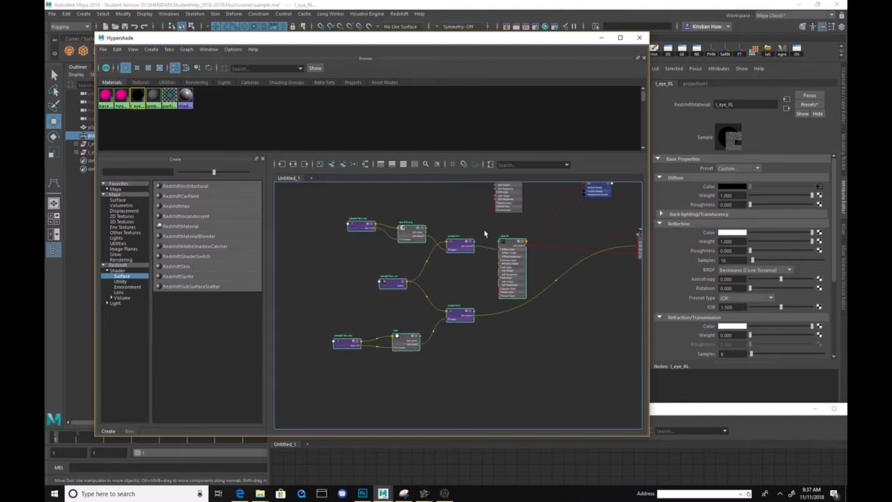
pyautogui.moveTo(323, 223); pyautogui.dragTo(510, 384)
pyautogui.click(118, 51)
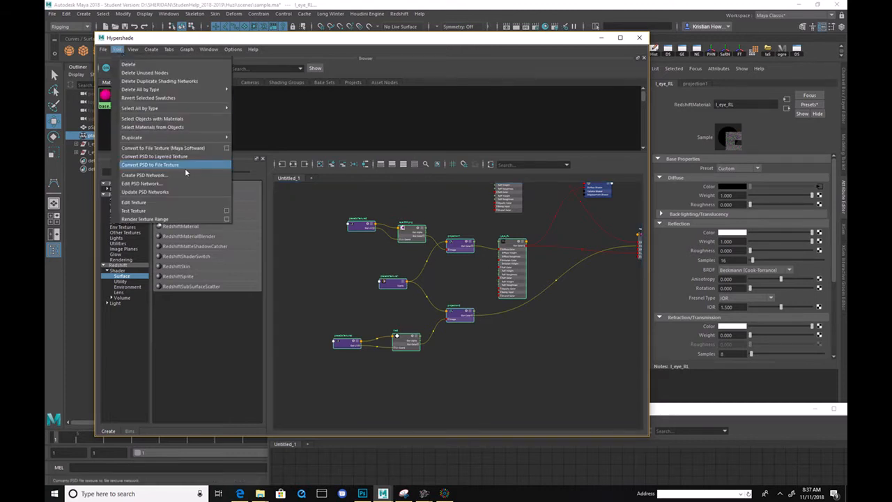
pyautogui.moveTo(163, 138)
pyautogui.click(271, 138)
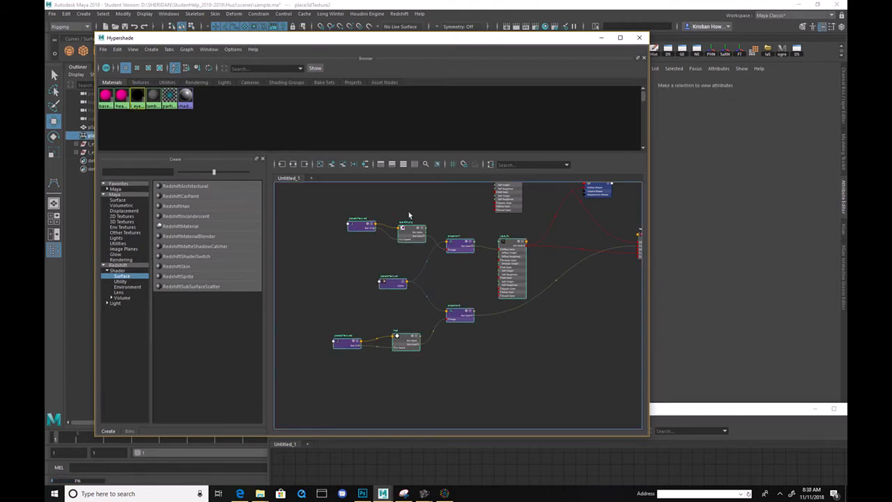
# - Select the whole eye network, from the texture placements through the projections to l_eye_RL, and export the selection as testeye
pyautogui.click(382, 196)
pyautogui.click(509, 246)
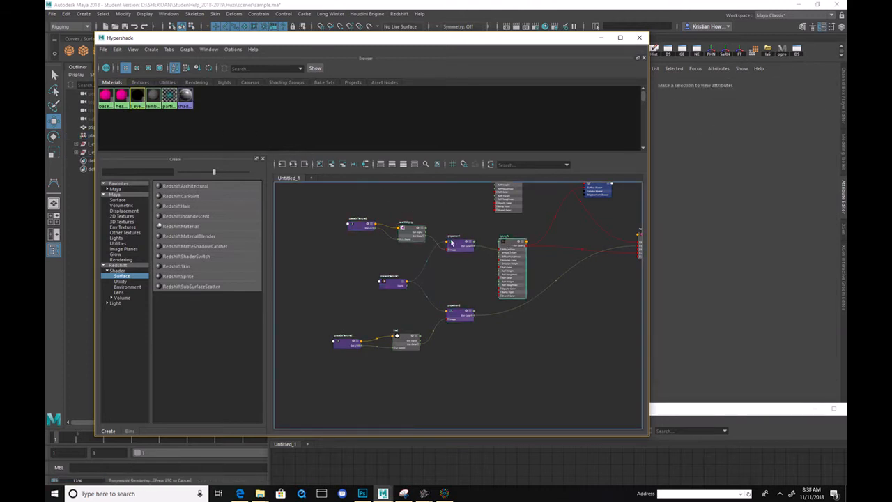
pyautogui.moveTo(329, 217); pyautogui.dragTo(473, 293)
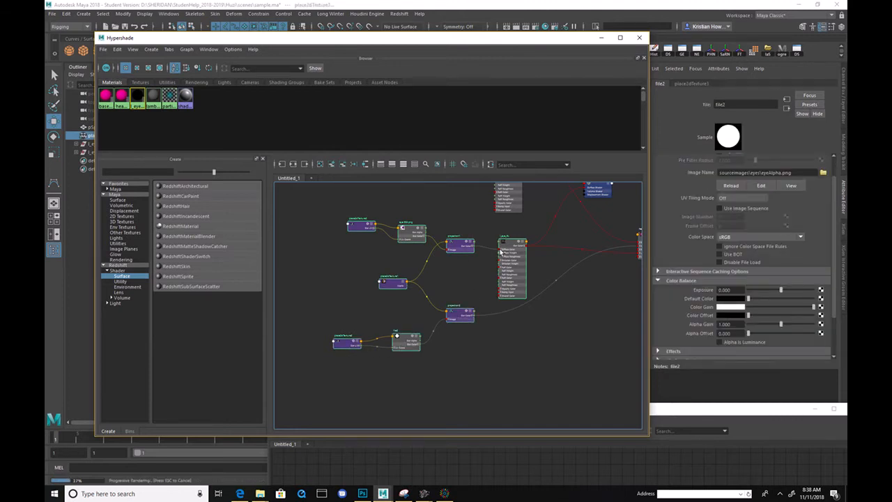
pyautogui.click(118, 51)
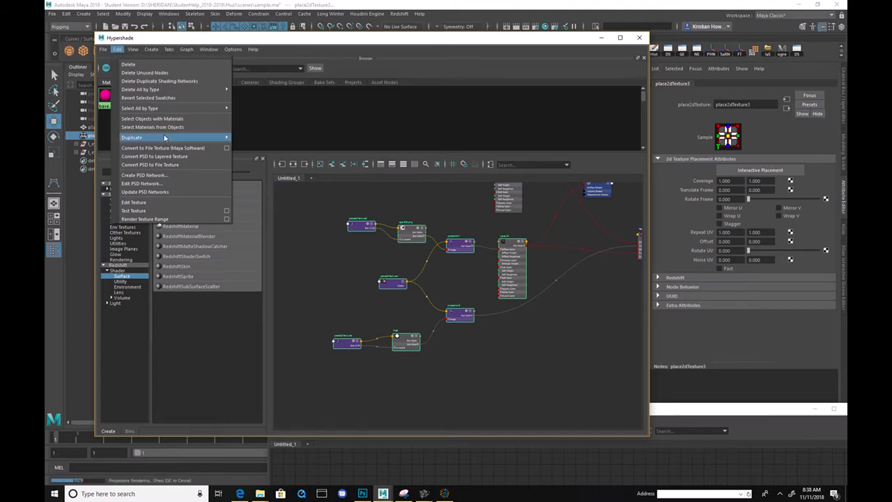
pyautogui.moveTo(103, 50)
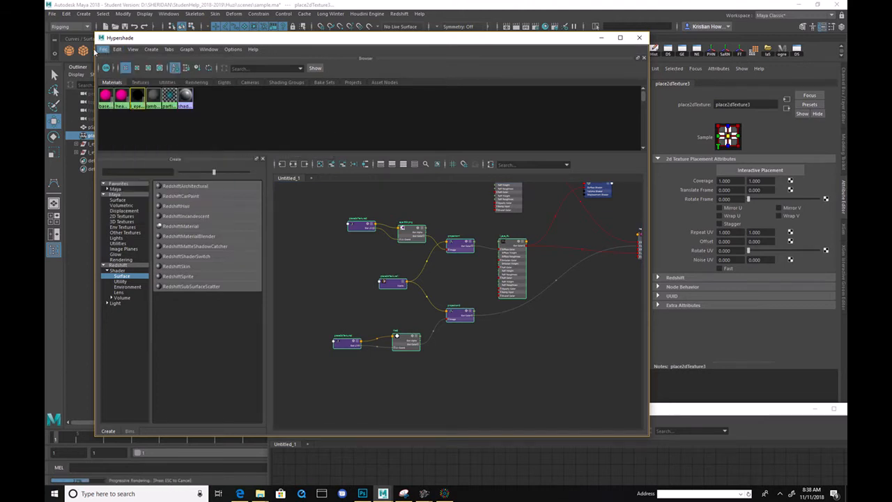
pyautogui.click(132, 75)
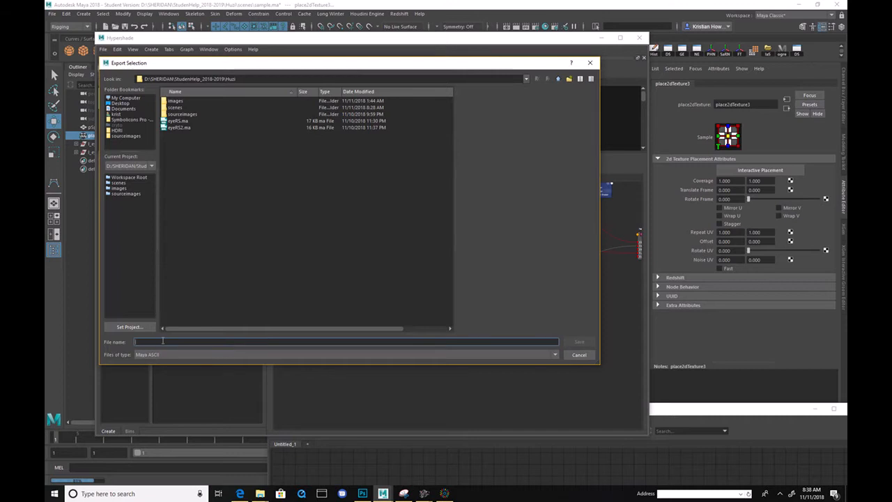
pyautogui.write('testeye')
pyautogui.click(577, 342)
pyautogui.click(428, 255)
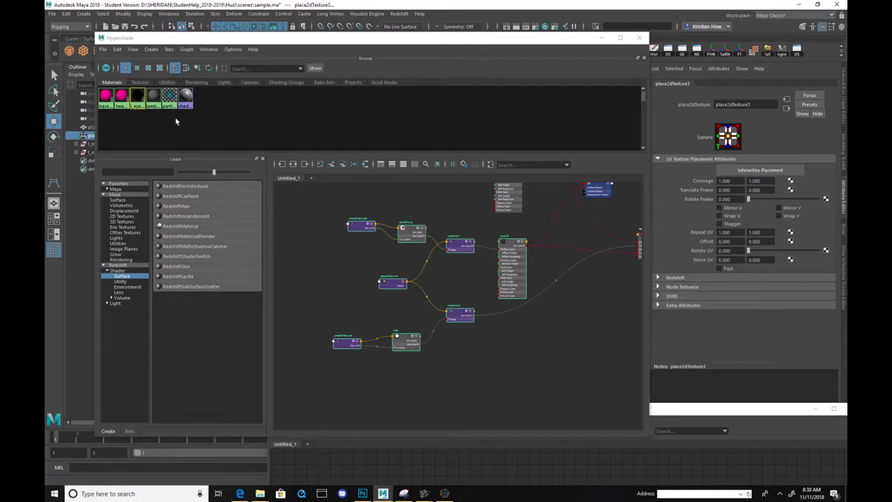
# - Import testeye.ma from the Huzi project folder into the scene through Hypershade
pyautogui.click(103, 50)
pyautogui.click(128, 64)
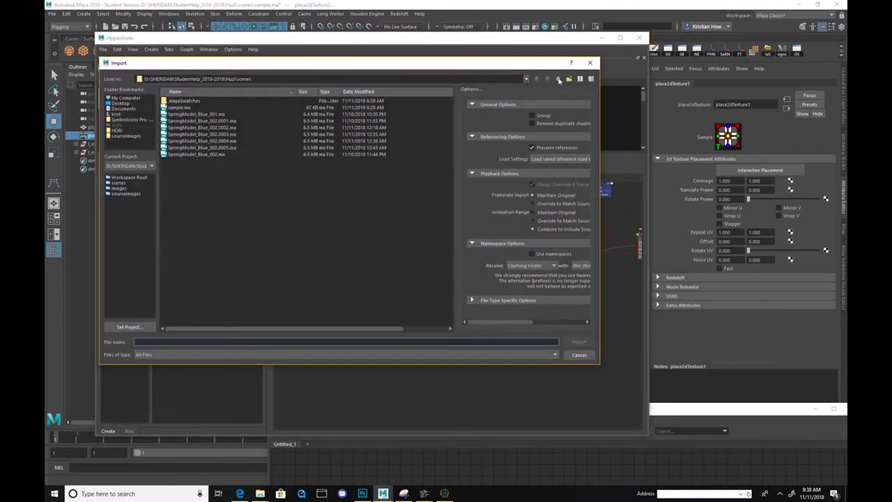
pyautogui.click(558, 80)
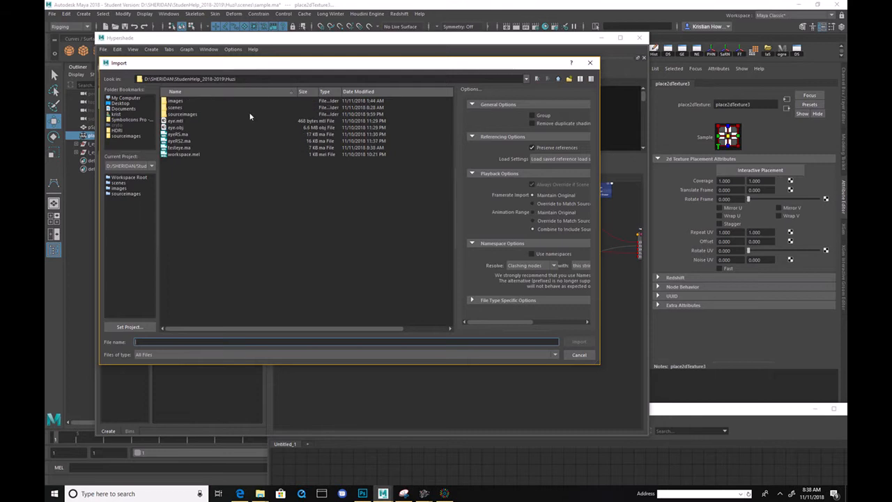
pyautogui.doubleClick(187, 148)
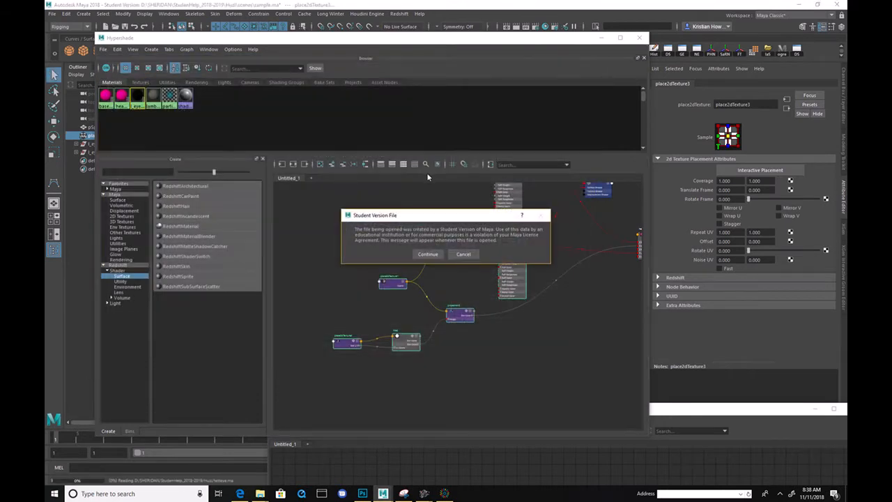
pyautogui.click(429, 254)
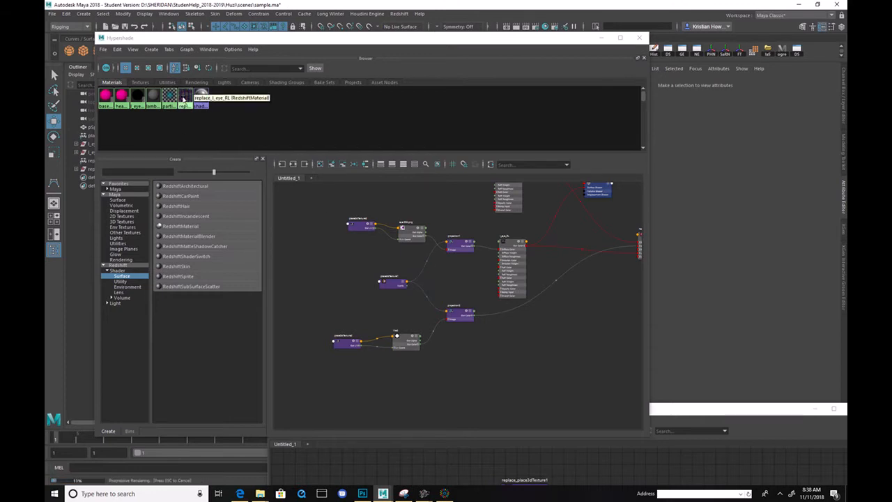
# - Add the imported replace_l_eye_RL material to the node graph and graph its connections
pyautogui.moveTo(184, 97); pyautogui.dragTo(519, 367, button='middle')
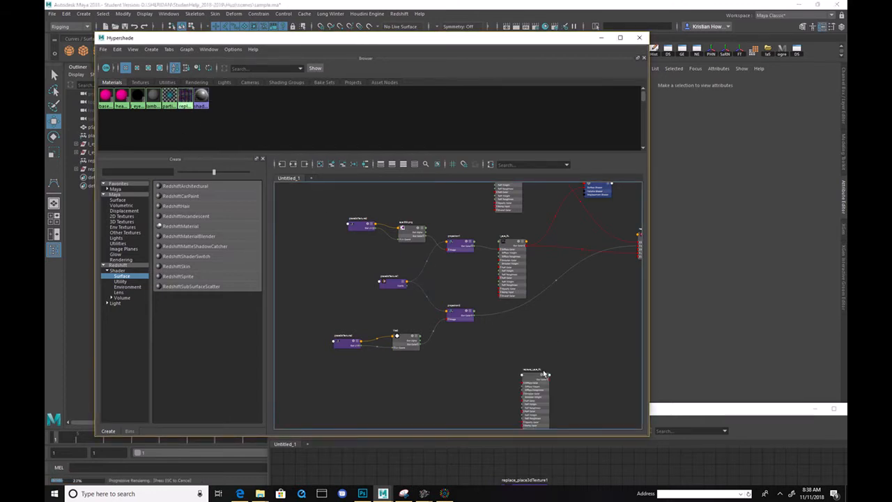
pyautogui.moveTo(538, 375); pyautogui.dragTo(545, 359)
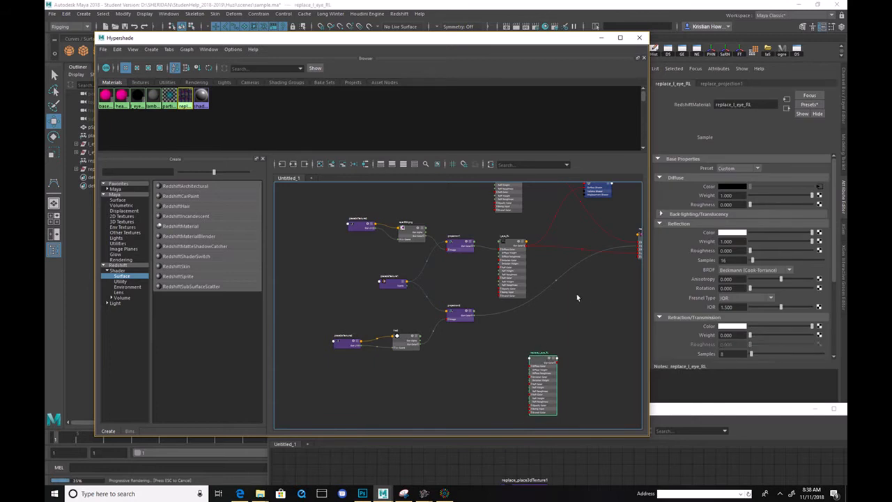
pyautogui.keyDown('alt'); pyautogui.moveTo(580, 293); pyautogui.dragTo(486, 293, button='middle'); pyautogui.keyUp('alt')
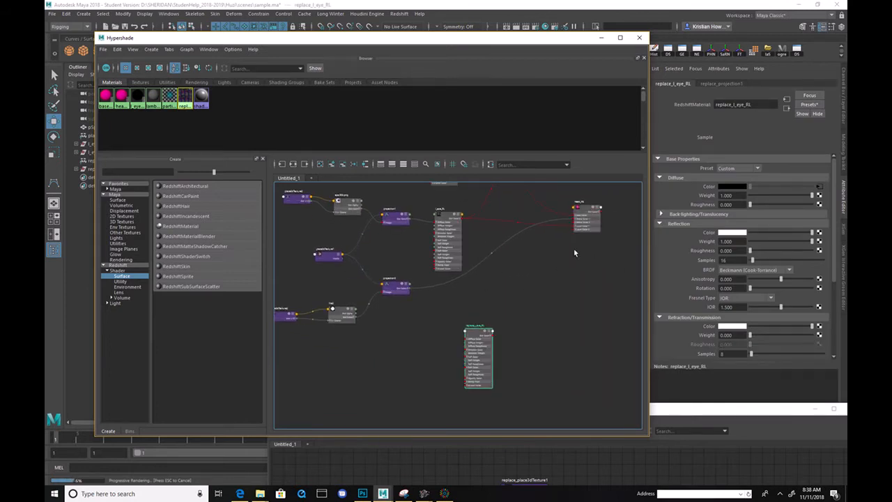
pyautogui.click(293, 165)
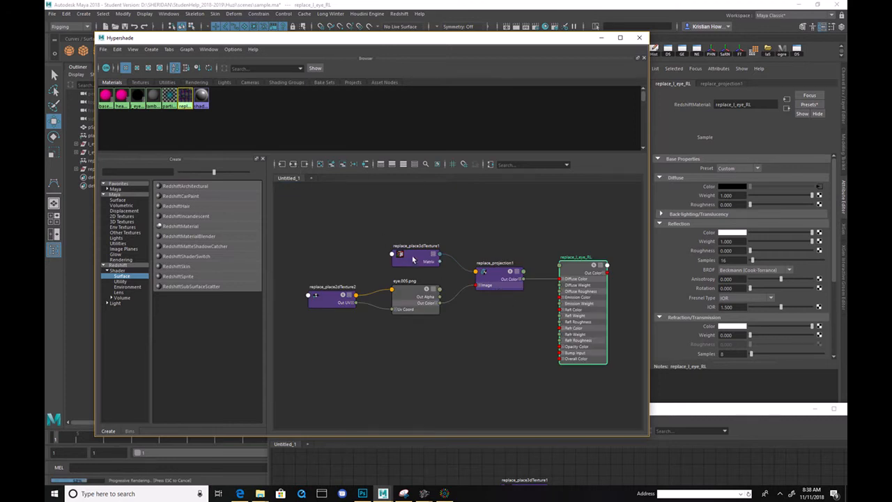
# - Spread out the imported placement nodes and graph the connections of replace_place3dTexture1
pyautogui.moveTo(413, 263); pyautogui.dragTo(413, 237)
pyautogui.click(492, 273)
pyautogui.moveTo(322, 305); pyautogui.dragTo(293, 326)
pyautogui.moveTo(418, 235); pyautogui.dragTo(319, 239)
pyautogui.click(304, 164)
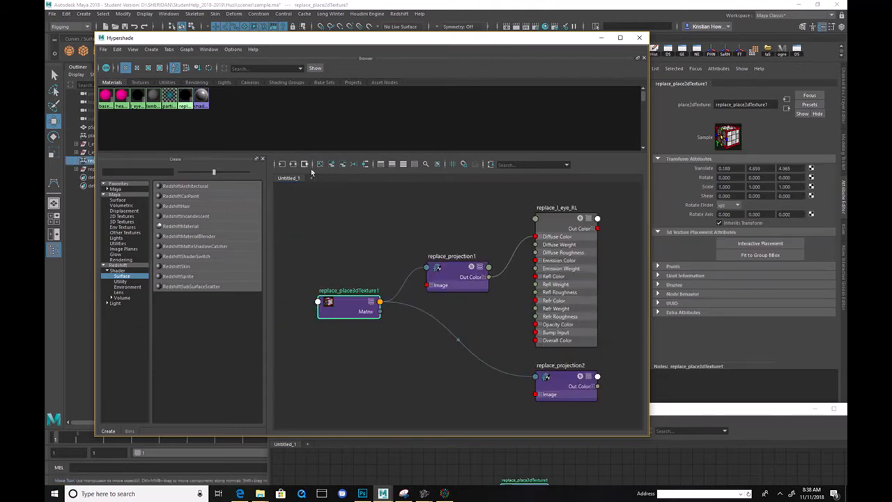
# - Select replace_l_eye_RL together with replace_projection2 and graph their full networks
pyautogui.keyDown('alt'); pyautogui.moveTo(497, 331); pyautogui.dragTo(451, 336, button='middle'); pyautogui.keyUp('alt')
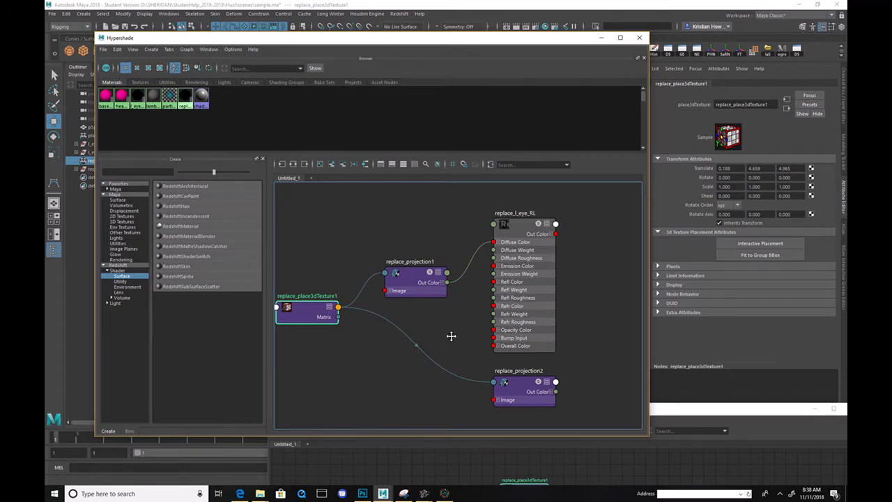
pyautogui.click(525, 227)
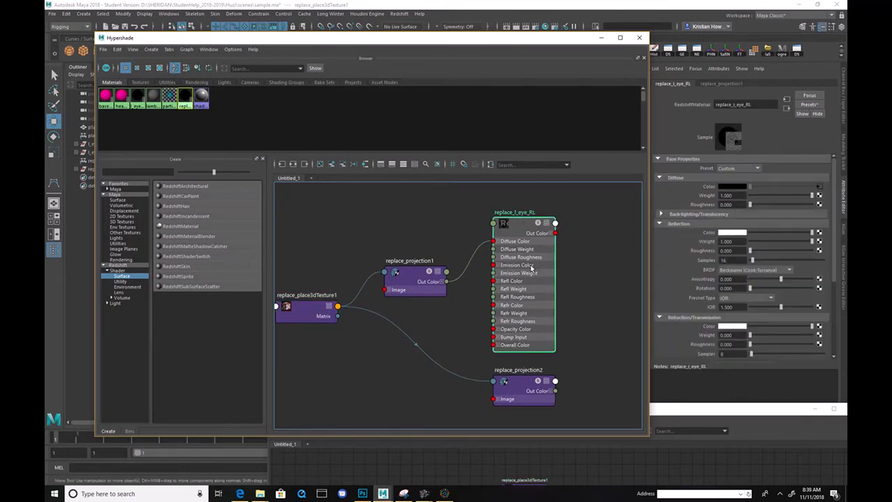
pyautogui.click(520, 388)
pyautogui.click(305, 165)
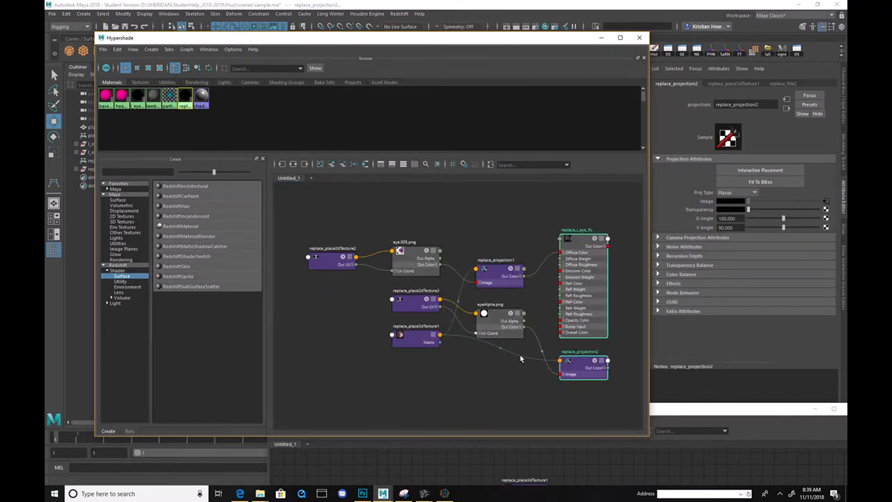
# - Rearrange replace_place3dTexture1, replace_projection2, replace_place2dTexture3 and the eyeAlpha.png node so the imported network reads clearly
pyautogui.moveTo(412, 357); pyautogui.dragTo(331, 370)
pyautogui.moveTo(596, 376); pyautogui.dragTo(539, 376)
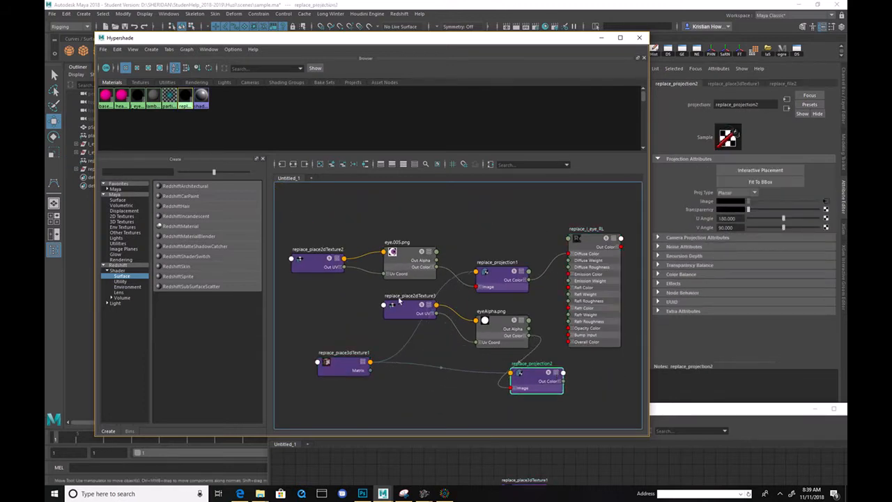
pyautogui.moveTo(401, 300); pyautogui.dragTo(293, 314)
pyautogui.moveTo(513, 332); pyautogui.dragTo(438, 324)
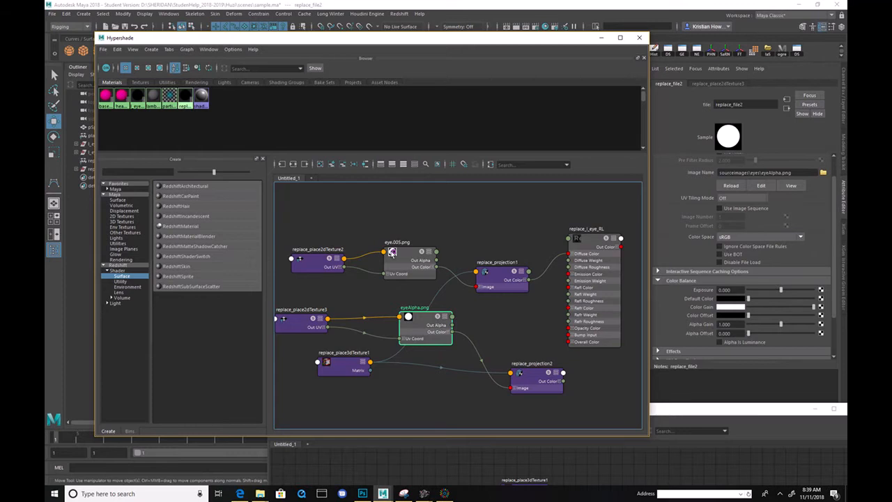
# - Replace the image of the eye.005.png file node, replace_file1, with lids.001.png
pyautogui.click(410, 252)
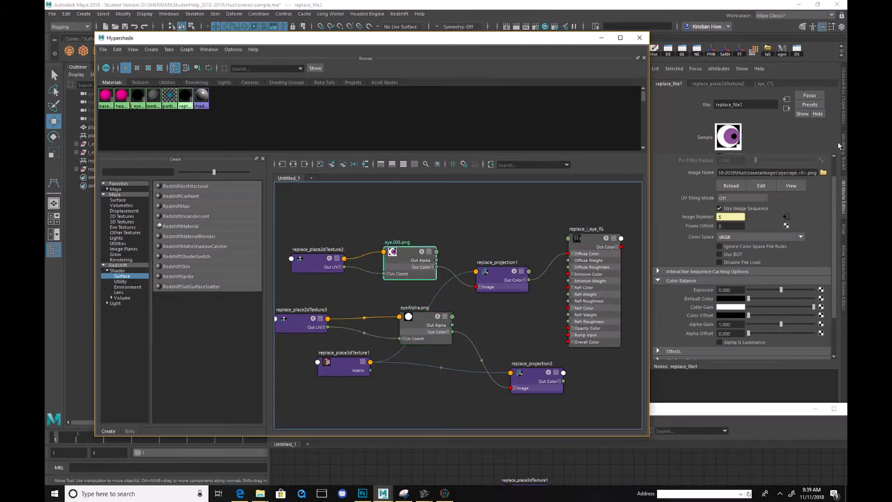
pyautogui.click(824, 172)
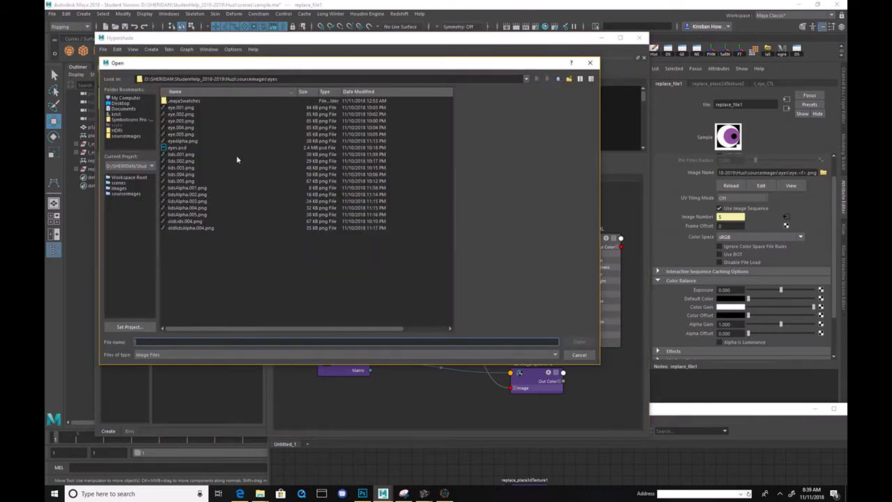
pyautogui.doubleClick(196, 155)
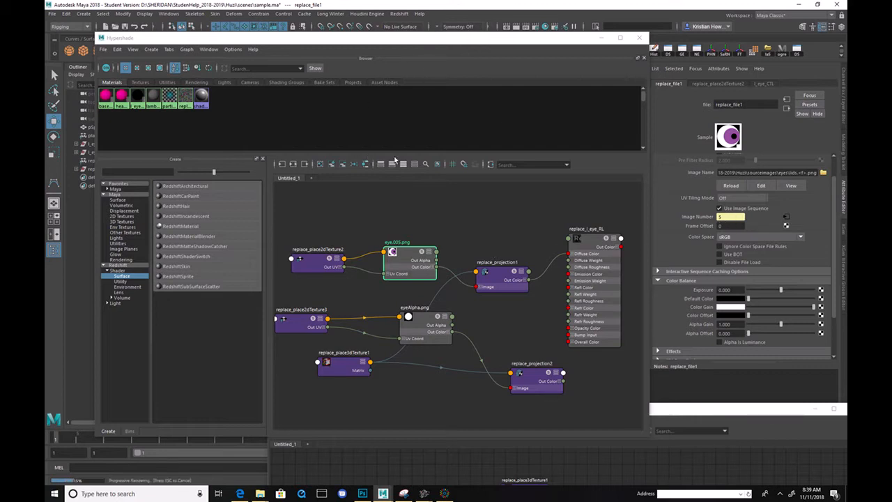
# - Replace the image of the eyeAlpha.png file node, replace_file2, with lidsAlpha.001.png and enable Use Image Sequence
pyautogui.click(414, 317)
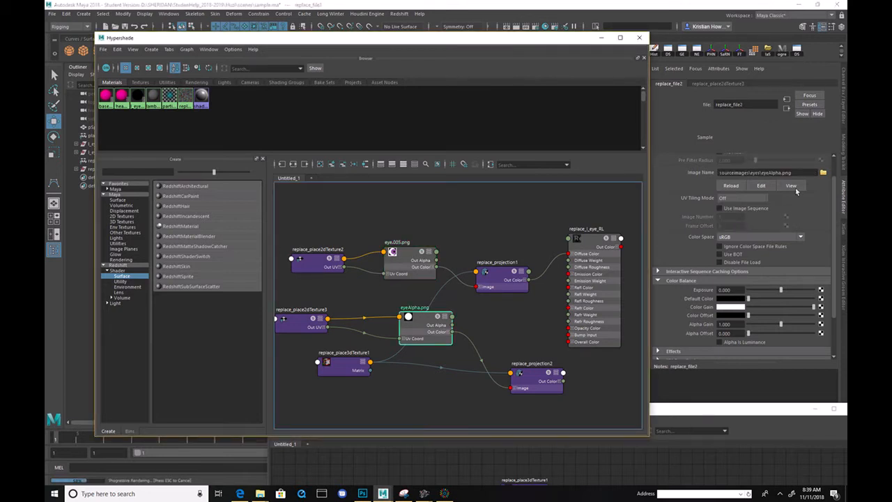
pyautogui.click(823, 172)
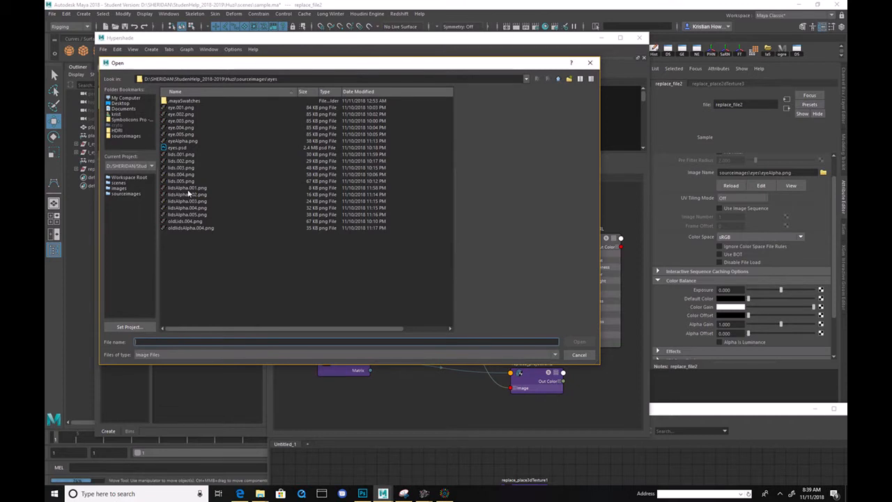
pyautogui.doubleClick(187, 190)
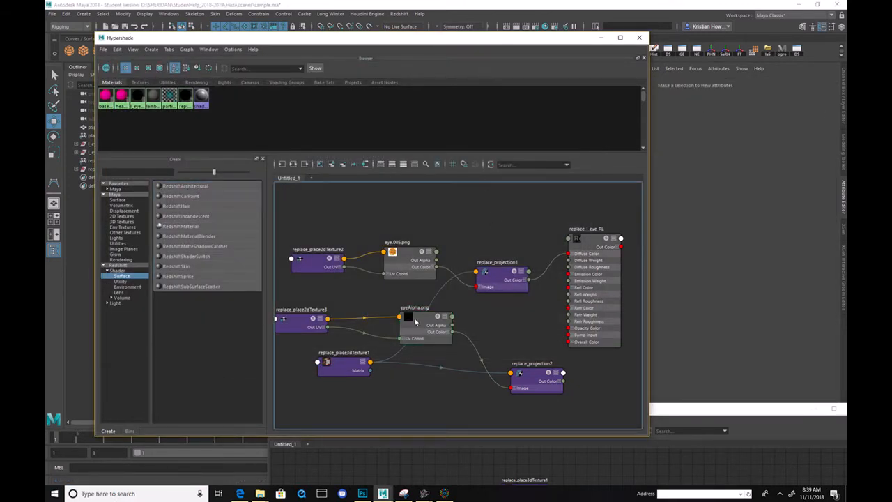
pyautogui.click(403, 260)
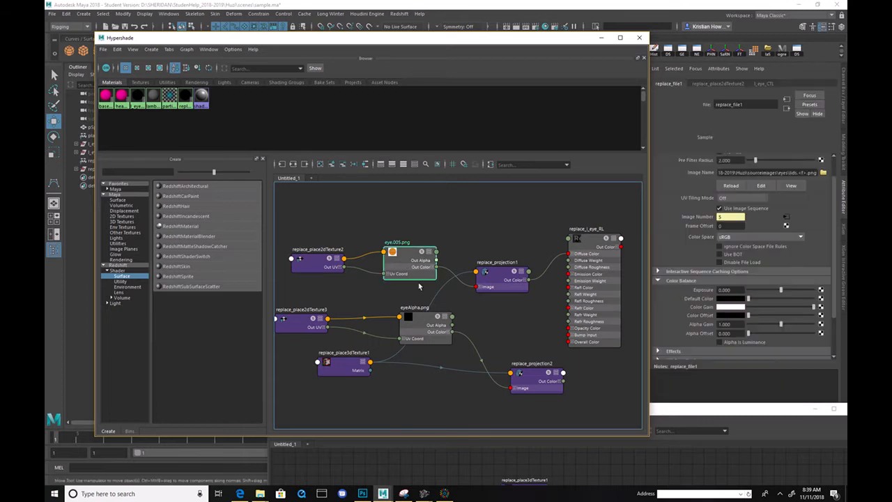
pyautogui.click(422, 322)
pyautogui.click(720, 208)
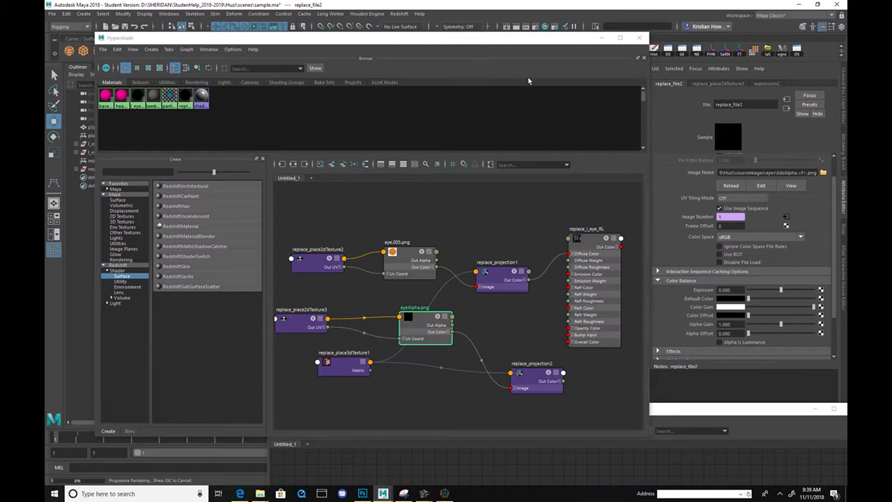
# - Move Hypershade clear of the viewport and raise replace_l_eye_GRP to about -0.193, 11.194, 0.057
pyautogui.moveTo(517, 45); pyautogui.dragTo(606, 273)
pyautogui.click(128, 170)
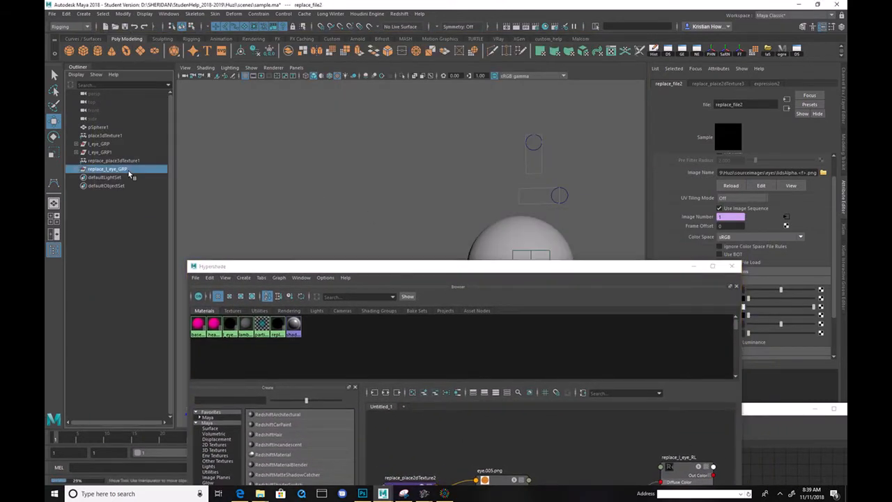
pyautogui.moveTo(517, 176); pyautogui.dragTo(518, 149)
pyautogui.click(76, 169)
pyautogui.hotkey('ctrl', 'z')
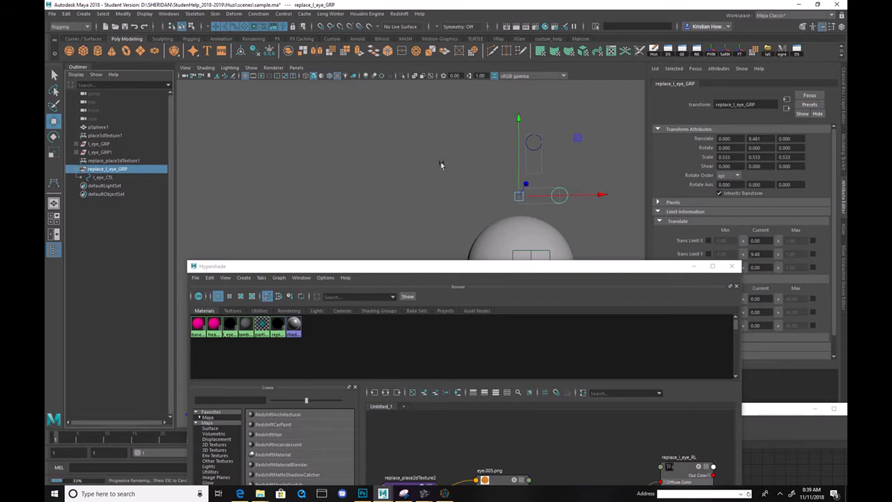
pyautogui.moveTo(514, 198); pyautogui.dragTo(513, 174)
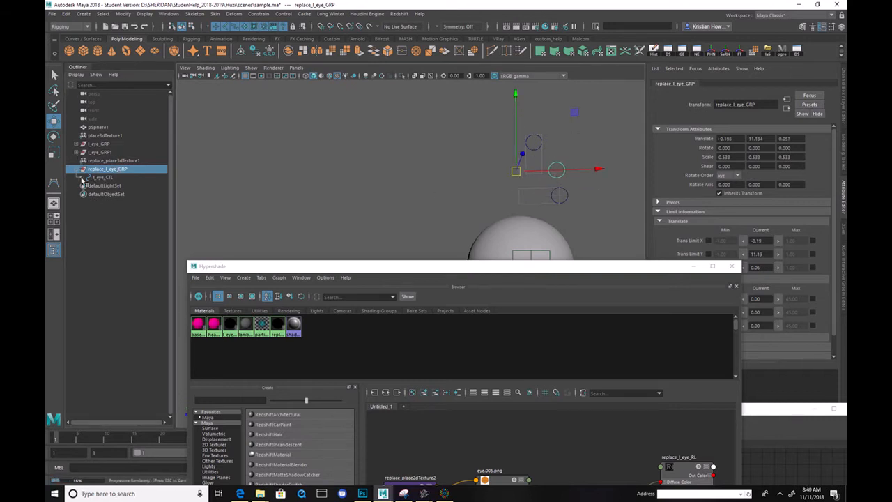
# - Try to move the box curve from l_eye_GRP into replace_l_eye_GRP in the Outliner
pyautogui.click(76, 144)
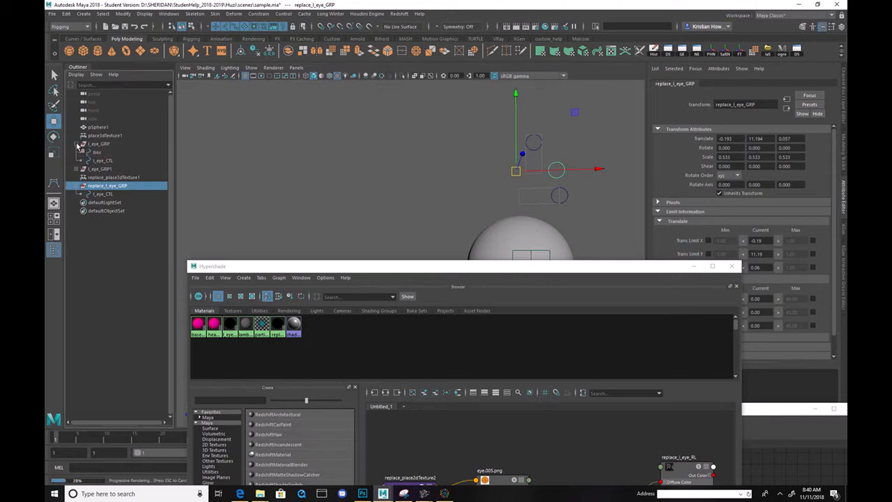
pyautogui.click(113, 151)
pyautogui.moveTo(112, 152); pyautogui.dragTo(118, 194, button='middle')
pyautogui.hotkey('ctrl', 'z')
# - Select replace_l_eye_GRP and l_eye_GRP together and set their Translate Y to 9
pyautogui.click(108, 185)
pyautogui.keyDown('ctrl'); pyautogui.click(151, 142); pyautogui.keyUp('ctrl')
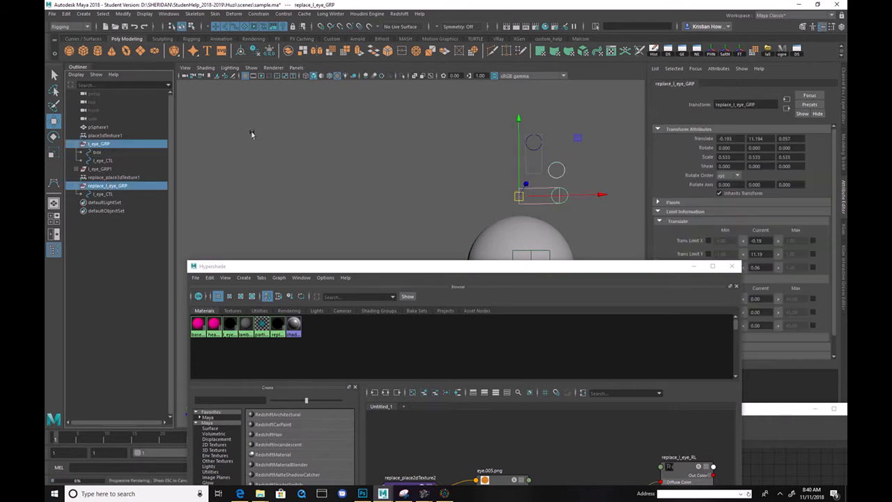
pyautogui.hotkey('ctrl', 'a')
pyautogui.doubleClick(829, 98)
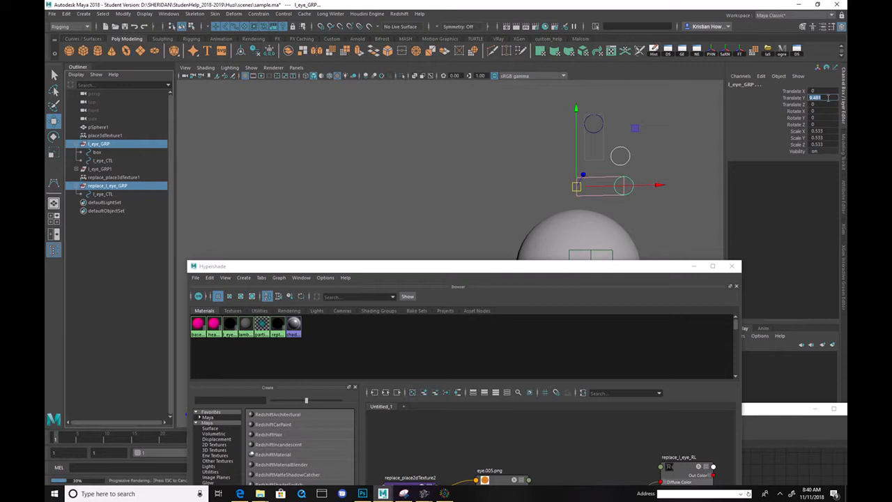
pyautogui.press('Return')
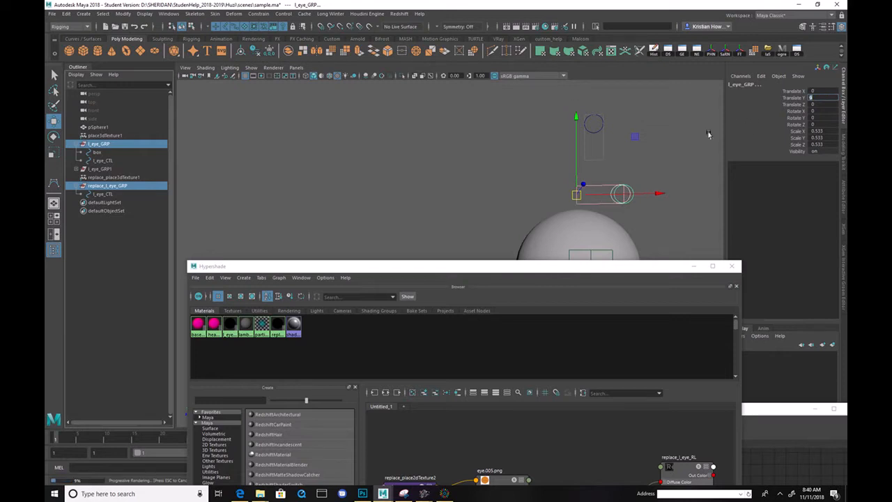
# - Undo the Translate Y change made to l_eye_GRP and replace_l_eye_GRP
pyautogui.click(650, 181)
pyautogui.hotkey('ctrl', 'z')
pyautogui.hotkey('ctrl', 'z')
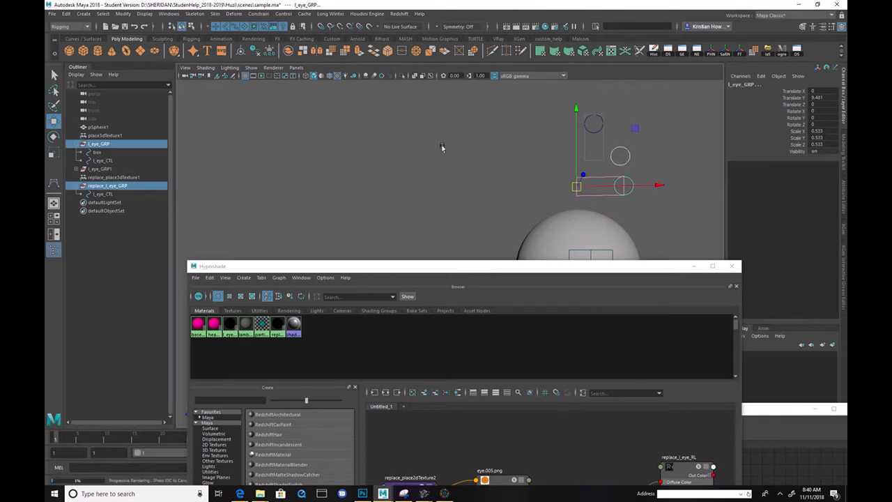
# - Select replace_l_eye_GRP and l_eye_GRP1 together and set their Translate Y to 13 and Translate X to 1
pyautogui.click(112, 169)
pyautogui.keyDown('ctrl'); pyautogui.click(121, 186); pyautogui.keyUp('ctrl')
pyautogui.click(126, 186)
pyautogui.keyDown('ctrl'); pyautogui.click(111, 170); pyautogui.keyUp('ctrl')
pyautogui.doubleClick(831, 97)
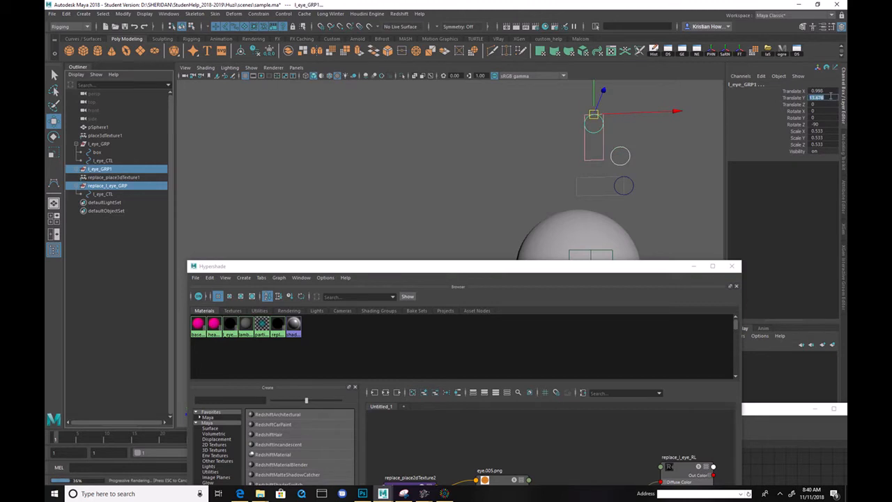
pyautogui.write('13')
pyautogui.press('Tab')
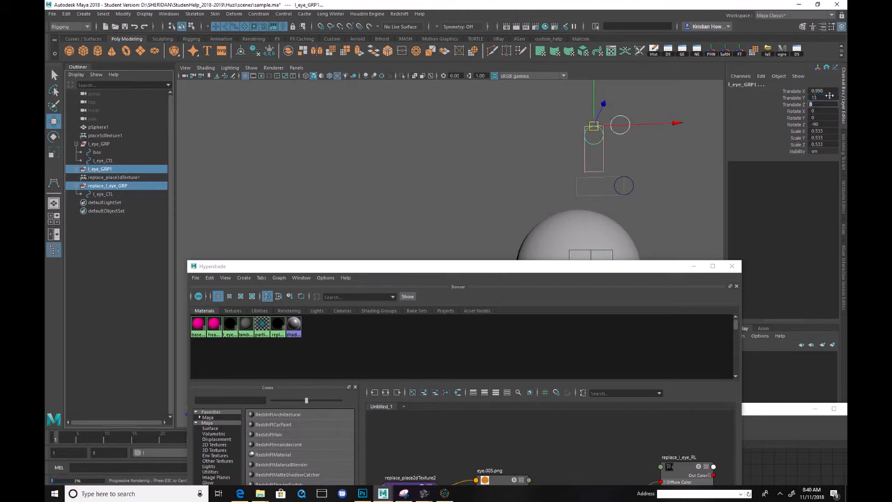
pyautogui.doubleClick(833, 90)
pyautogui.write('1')
pyautogui.press('Return')
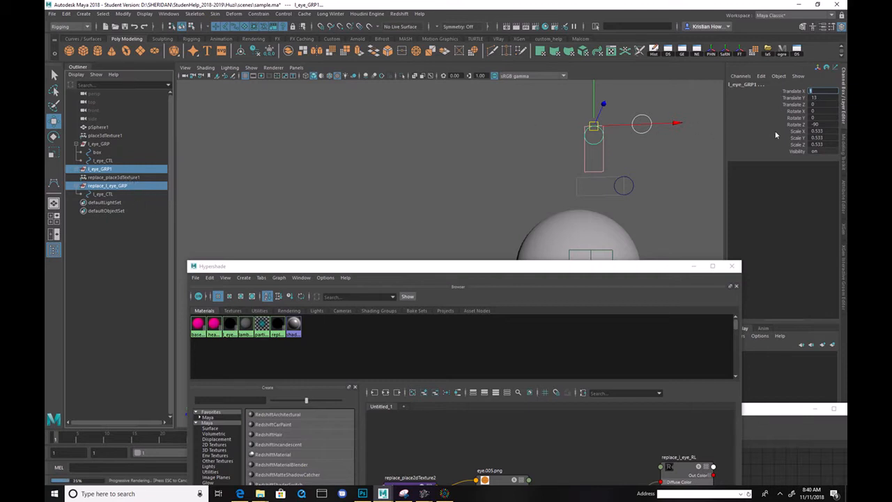
# - Set Rotate Z to -90 for both selected groups, replace_l_eye_GRP and l_eye_GRP1
pyautogui.click(813, 124)
pyautogui.write('-90')
pyautogui.press('Return')
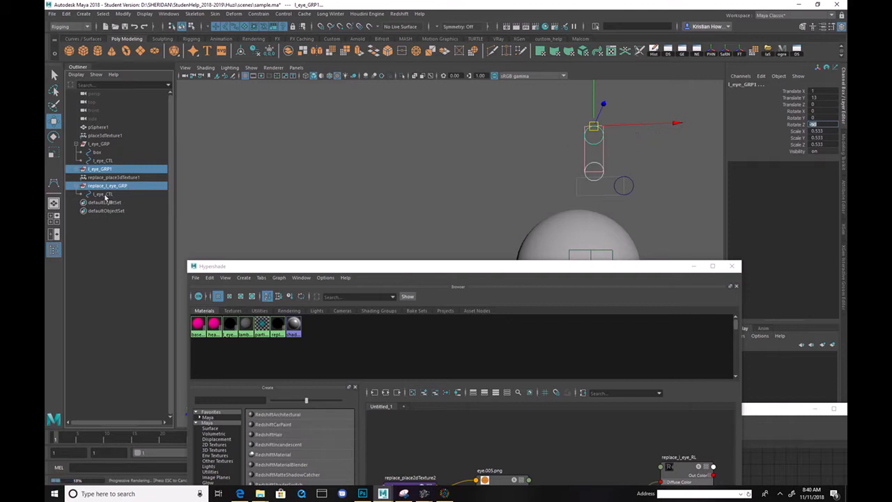
# - Slide the l_eye_CTL under replace_l_eye_GRP up its track to Translate X 1
pyautogui.click(108, 187)
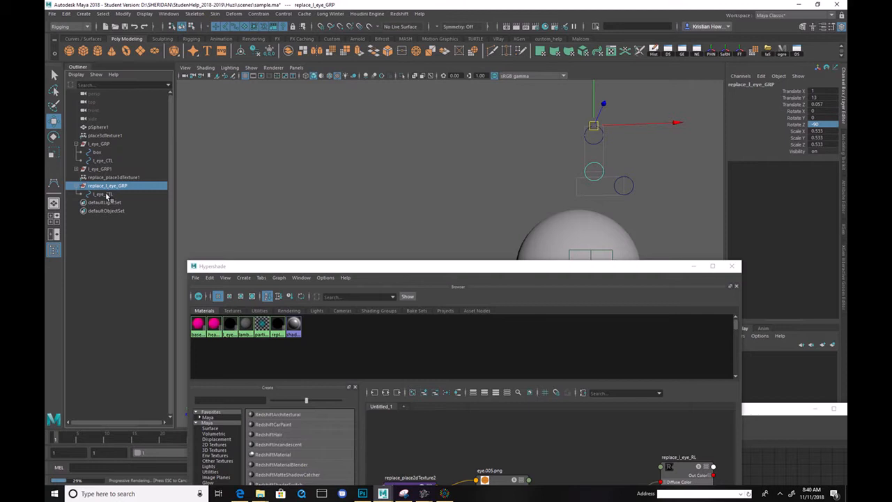
pyautogui.click(104, 195)
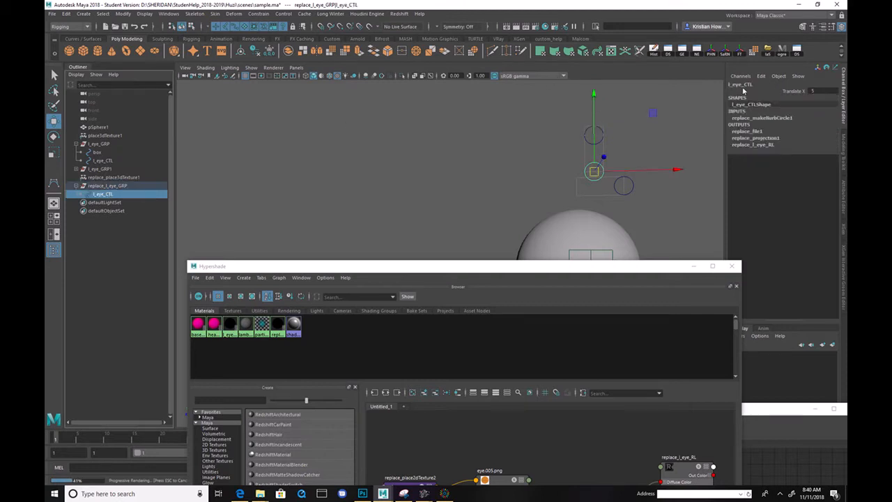
pyautogui.moveTo(593, 148); pyautogui.dragTo(584, 71)
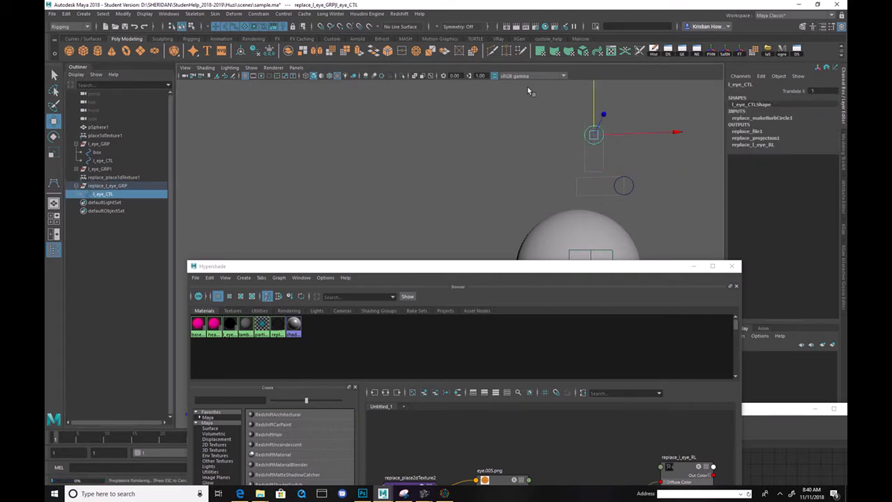
# - Parent the l_eye_CTL from replace_l_eye_GRP under l_eye_GRP1 and delete that group's original l_eye_CTL
pyautogui.moveTo(95, 199); pyautogui.dragTo(118, 145, button='middle')
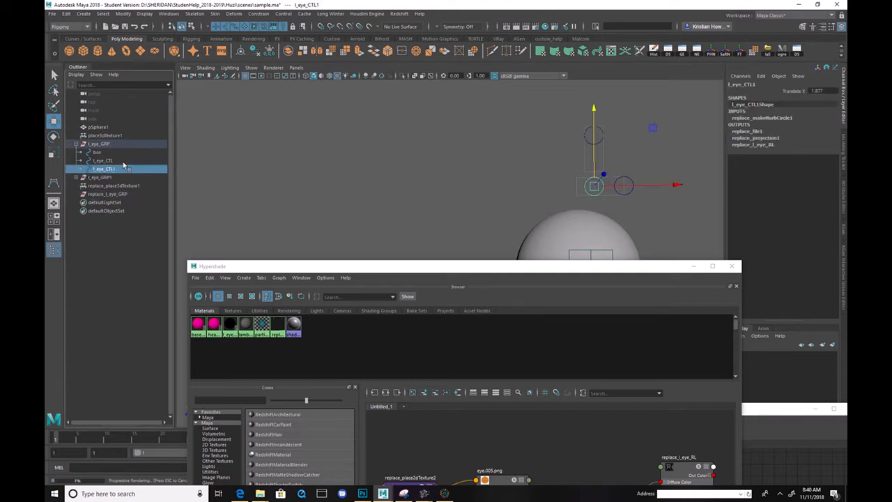
pyautogui.hotkey('ctrl', 'z')
pyautogui.click(77, 171)
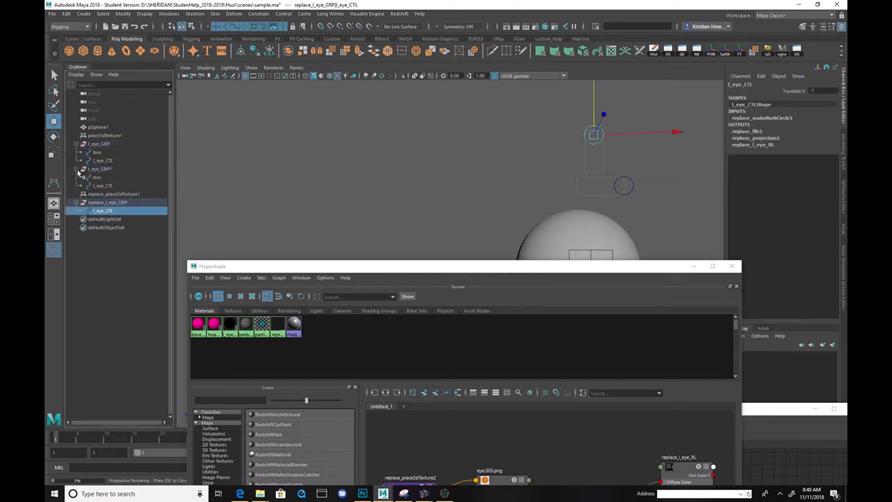
pyautogui.moveTo(104, 210); pyautogui.dragTo(116, 172, button='middle')
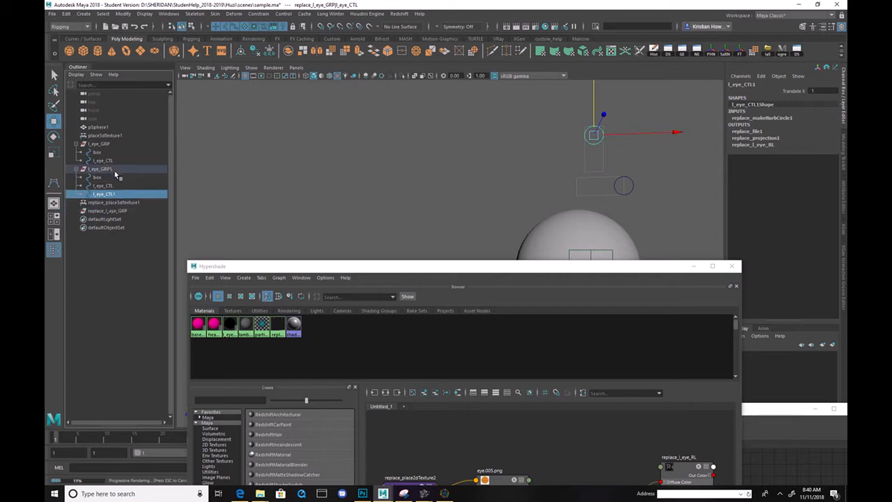
pyautogui.click(115, 186)
pyautogui.press('Delete')
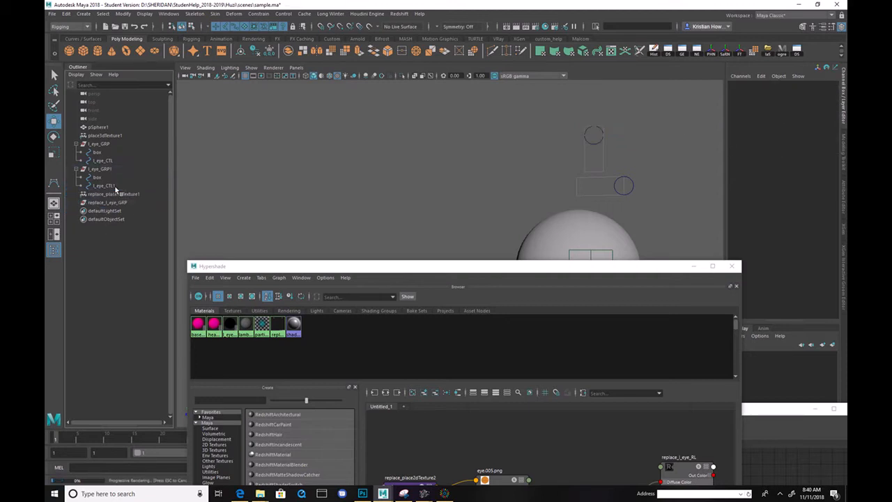
# - Rename the control curve l_eye_CTL1 under l_eye_GRP1 to l_lid_CTL
pyautogui.doubleClick(116, 189)
pyautogui.moveTo(98, 188); pyautogui.dragTo(105, 189)
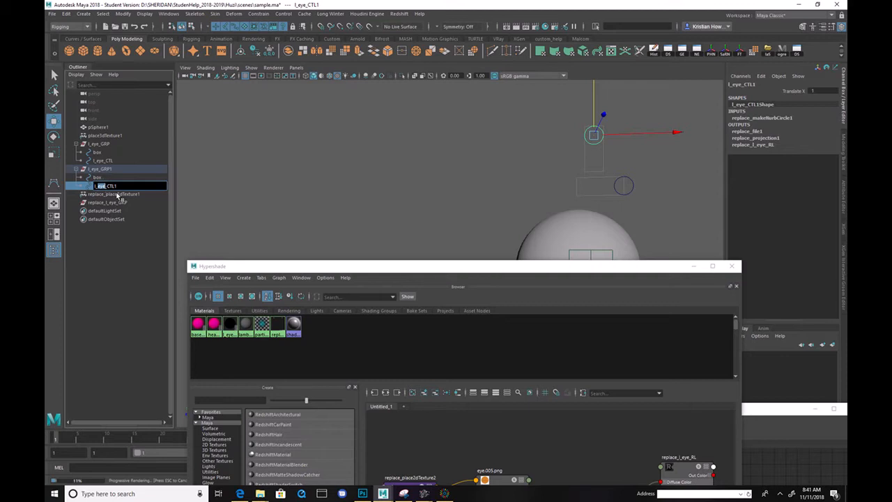
pyautogui.write('E')
pyautogui.press('Return')
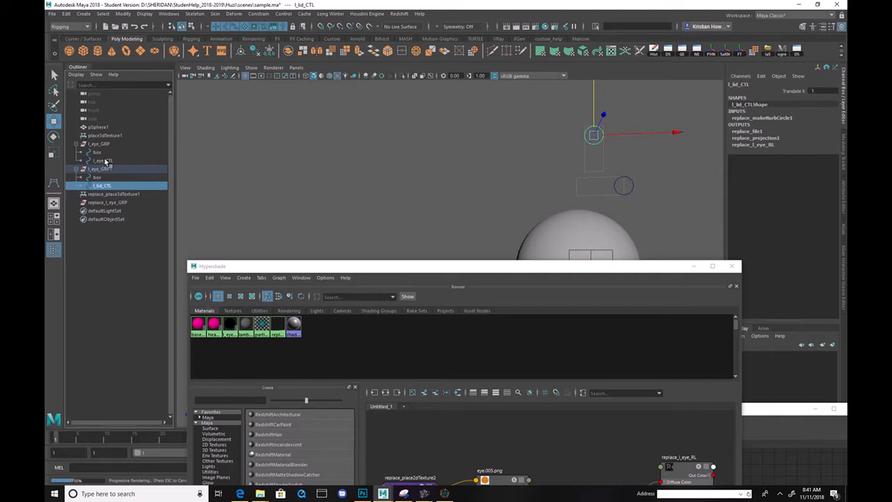
# - Move Hypershade clear of the eye controls and rearrange the eye.005.png and eyeAlpha.png file nodes in the graph
pyautogui.click(106, 169)
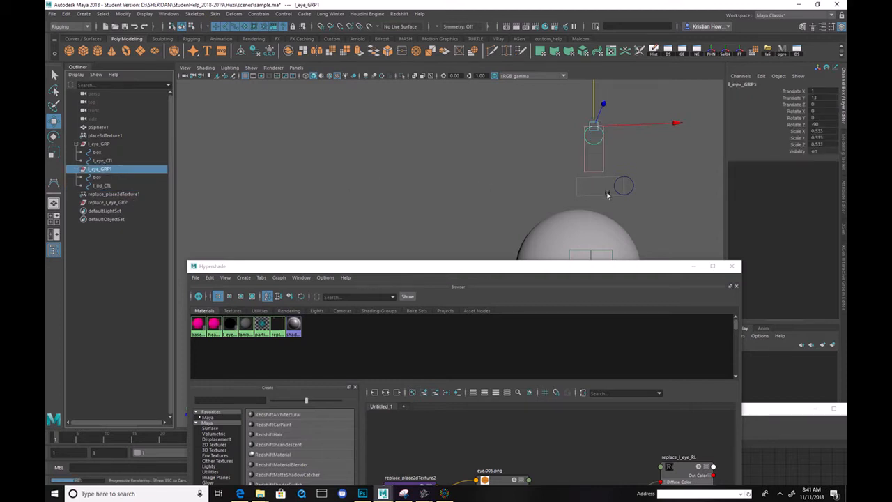
pyautogui.keyDown('alt'); pyautogui.moveTo(612, 198); pyautogui.dragTo(551, 195, button='middle'); pyautogui.keyUp('alt')
pyautogui.moveTo(586, 268); pyautogui.dragTo(307, 173)
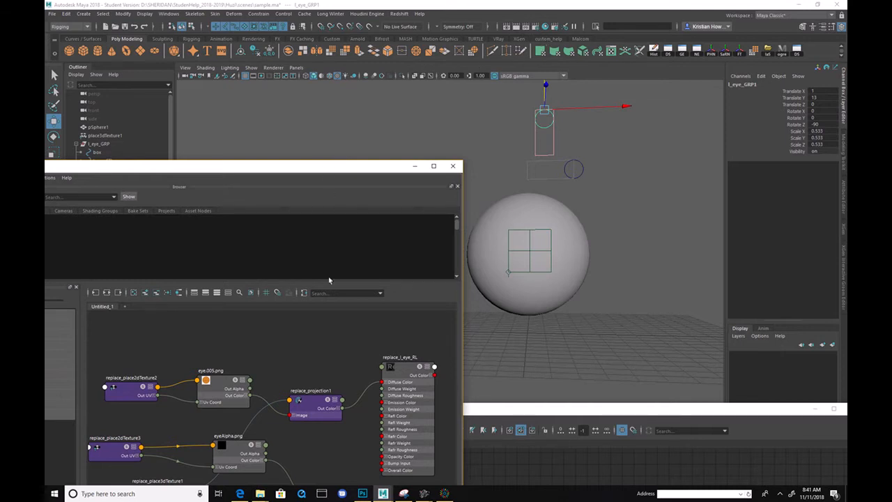
pyautogui.moveTo(358, 174); pyautogui.dragTo(430, 57)
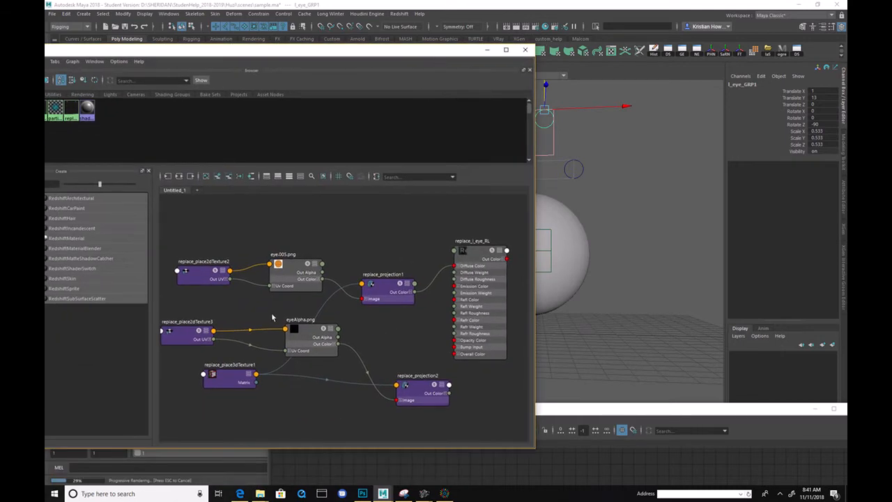
pyautogui.moveTo(298, 329); pyautogui.dragTo(278, 325)
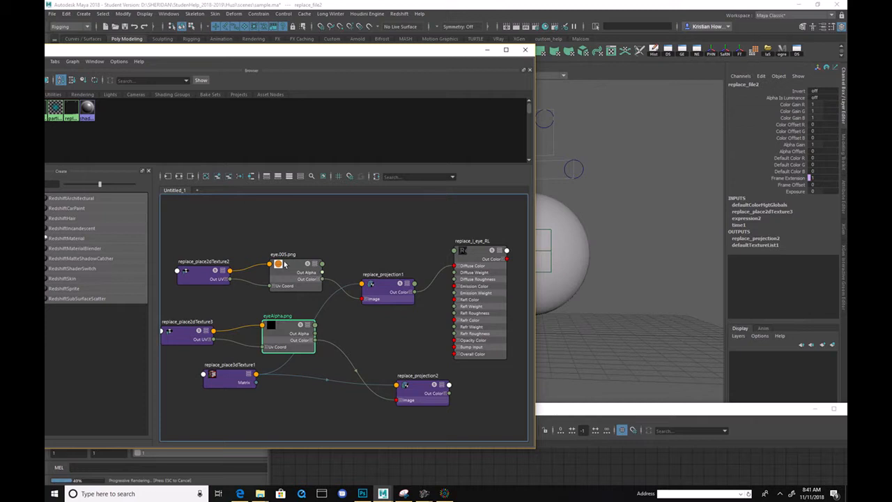
pyautogui.moveTo(283, 265); pyautogui.dragTo(281, 259)
pyautogui.moveTo(269, 329); pyautogui.dragTo(269, 317)
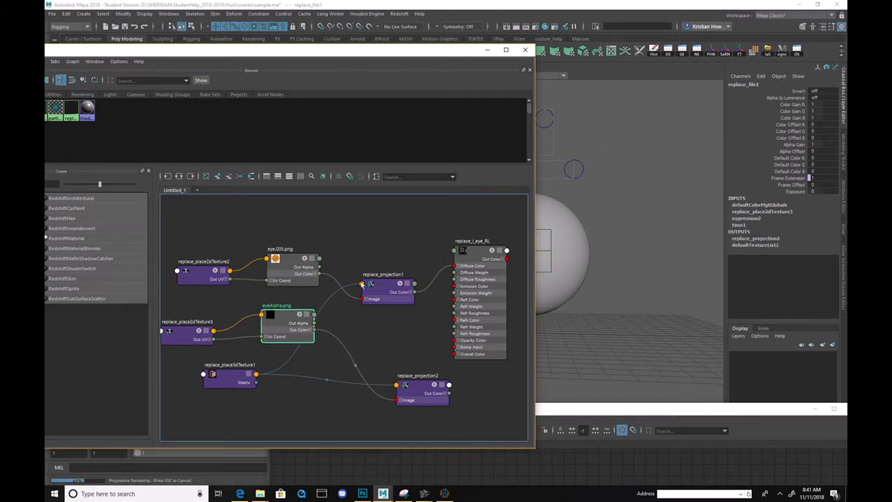
# - Open the Connection Editor with l_lid_CTL as the source and the eyeAlpha.png node, replace_file2, as the target
pyautogui.moveTo(415, 53); pyautogui.dragTo(356, 73)
pyautogui.moveTo(528, 114); pyautogui.dragTo(576, 135)
pyautogui.click(761, 76)
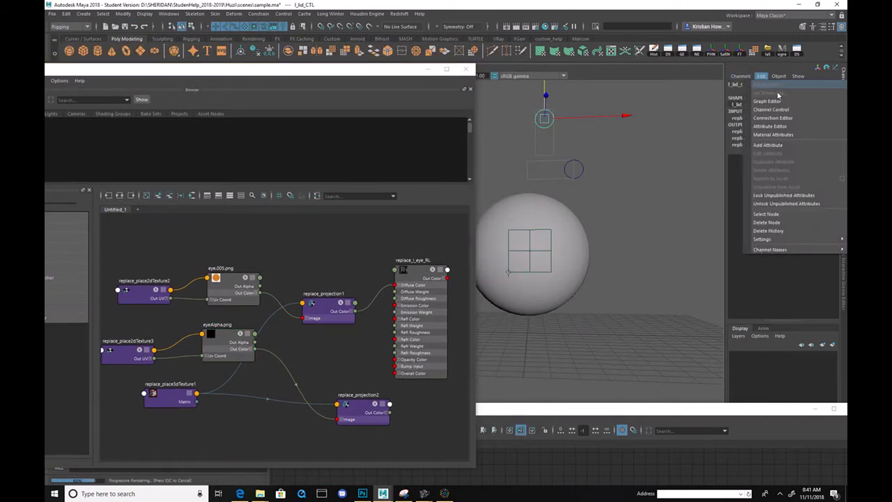
pyautogui.click(788, 116)
pyautogui.moveTo(631, 126); pyautogui.dragTo(633, 120)
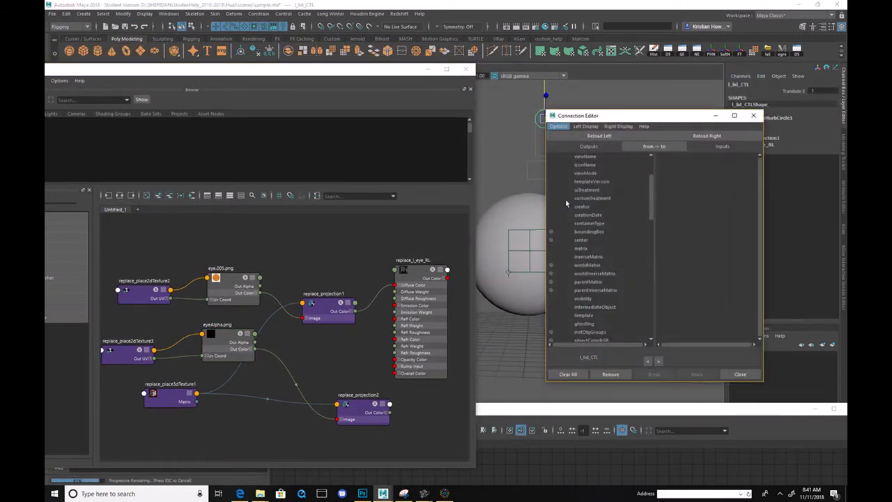
pyautogui.click(209, 345)
pyautogui.click(707, 136)
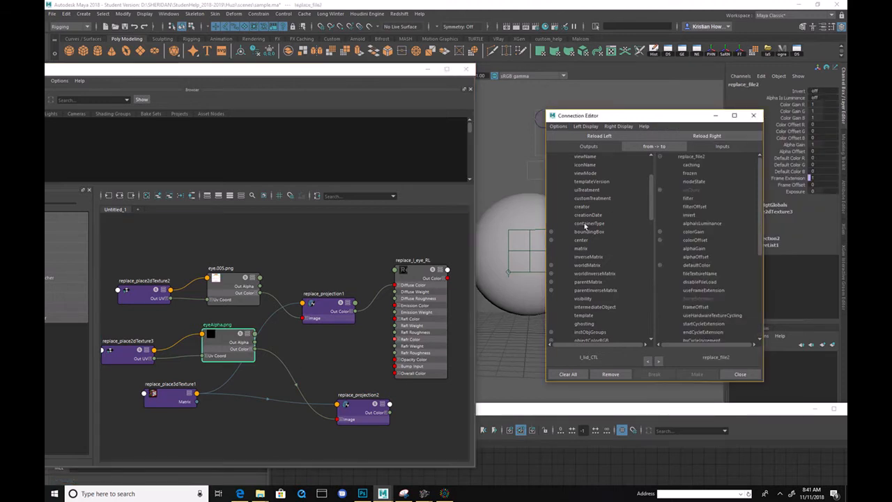
# - Connect the translateX of l_lid_CTL to the frameExtension of replace_file2 and put the Connection Editor away
pyautogui.scroll(-3, 618, 243)
pyautogui.scroll(-6, 611, 251)
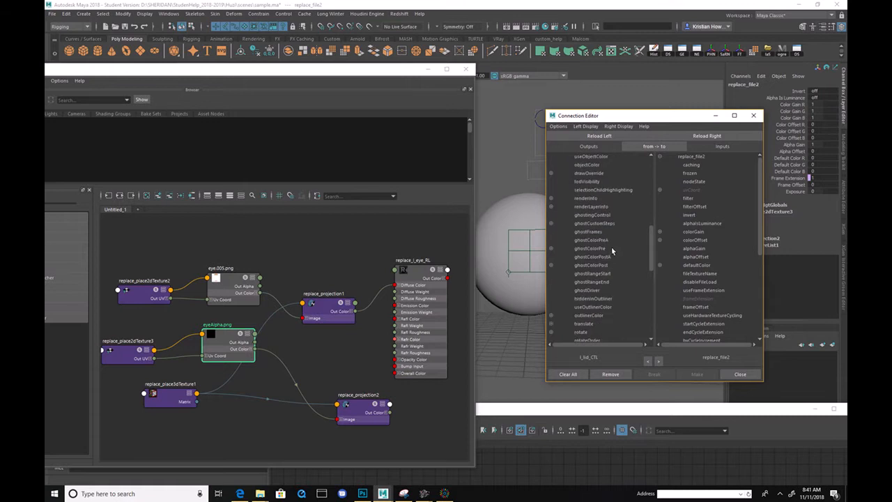
pyautogui.click(551, 324)
pyautogui.click(589, 332)
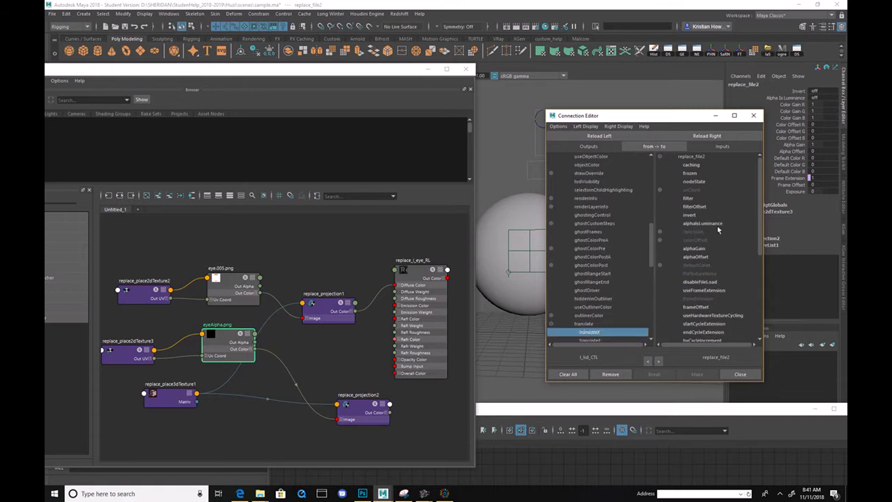
pyautogui.click(714, 297)
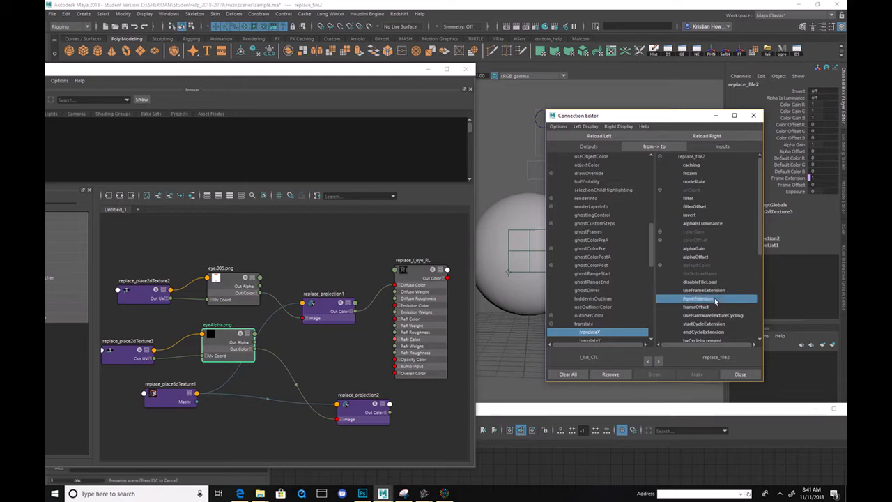
pyautogui.click(715, 115)
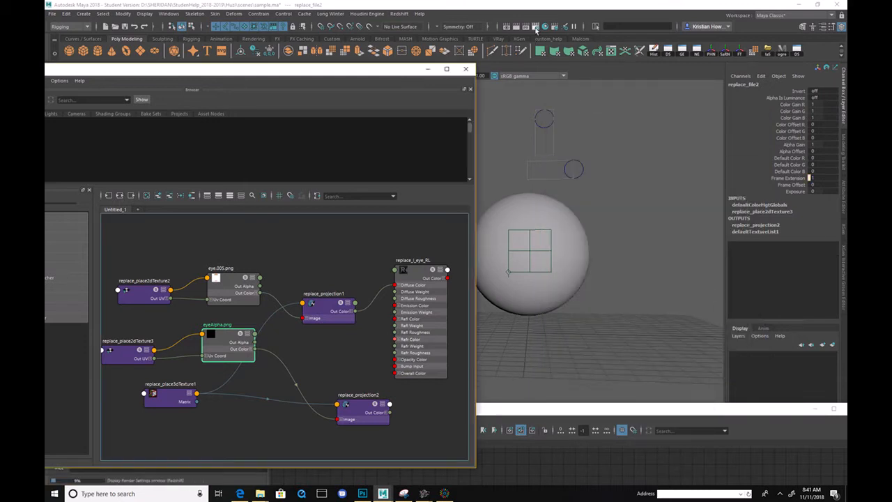
# - Open the Render View and move it away from the eye controls in the viewport
pyautogui.click(526, 27)
pyautogui.click(504, 137)
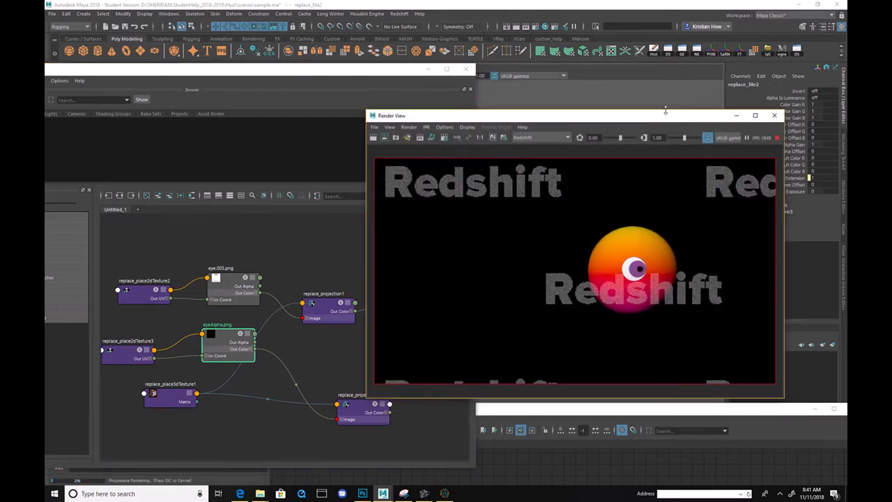
pyautogui.moveTo(665, 120); pyautogui.dragTo(365, 86)
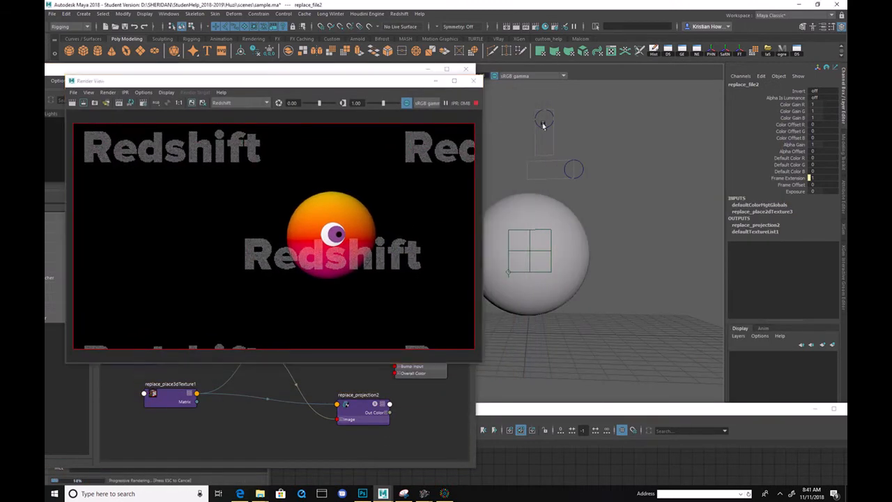
# - Slide l_lid_CTL down its track to Translate X 5 and move the Render View below the controls
pyautogui.moveTo(544, 84); pyautogui.dragTo(541, 105)
pyautogui.moveTo(364, 82); pyautogui.dragTo(708, 132)
pyautogui.scroll(8, 241, 275)
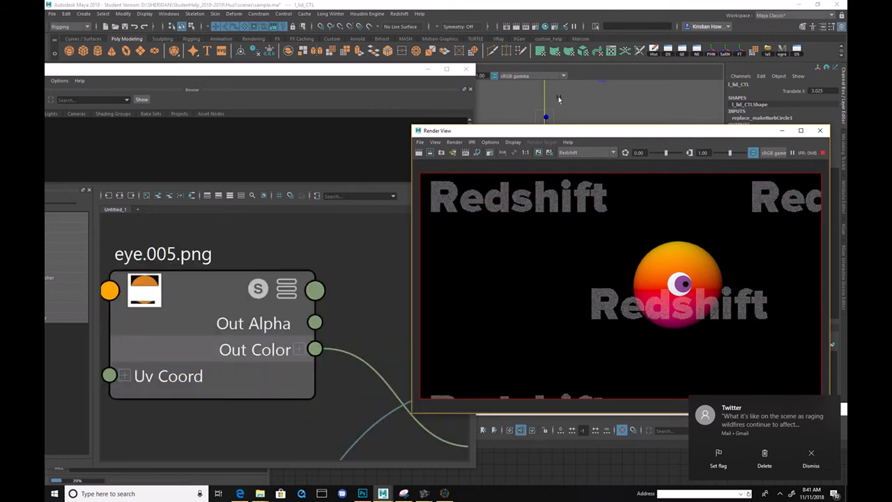
pyautogui.moveTo(543, 87); pyautogui.dragTo(539, 106)
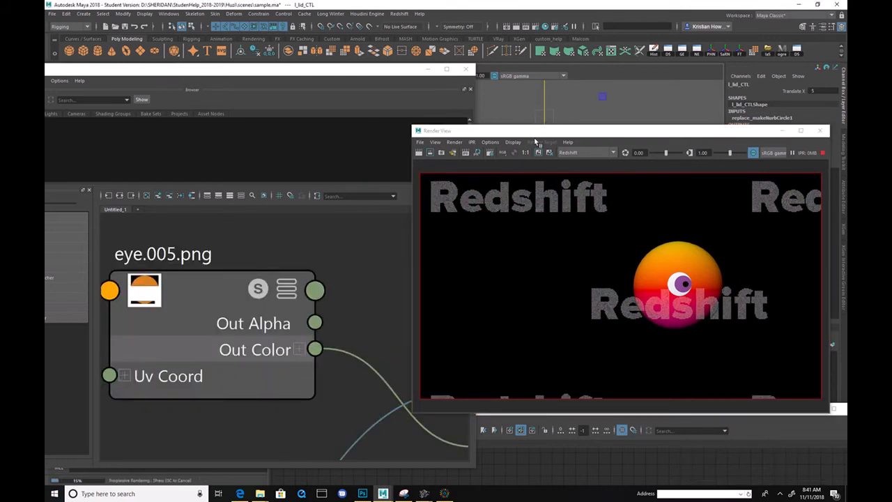
pyautogui.moveTo(536, 131); pyautogui.dragTo(601, 238)
pyautogui.moveTo(541, 117); pyautogui.dragTo(543, 144)
# - Slide l_lid_CTL again while watching the file nodes, and inspect the Frame Extension of the eye.005.png node
pyautogui.keyDown('alt'); pyautogui.moveTo(345, 268); pyautogui.dragTo(392, 137, button='middle'); pyautogui.keyUp('alt')
pyautogui.keyDown('alt'); pyautogui.moveTo(377, 294); pyautogui.dragTo(345, 306, button='right'); pyautogui.keyUp('alt')
pyautogui.moveTo(546, 143)
pyautogui.mouseDown()
pyautogui.moveTo(543, 154)
pyautogui.moveTo(544, 120)
pyautogui.moveTo(543, 150)
pyautogui.mouseUp()
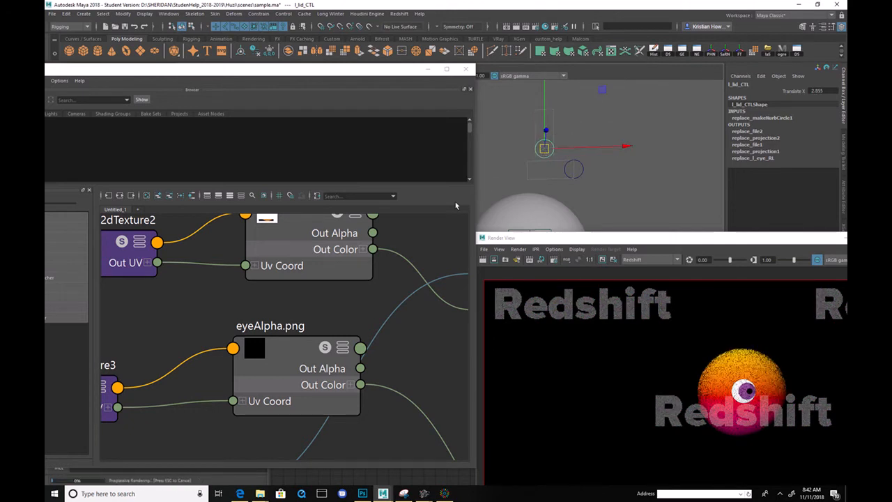
pyautogui.keyDown('alt'); pyautogui.moveTo(376, 249); pyautogui.dragTo(368, 296, button='middle'); pyautogui.keyUp('alt')
pyautogui.keyDown('alt'); pyautogui.moveTo(362, 292); pyautogui.dragTo(333, 292, button='right'); pyautogui.keyUp('alt')
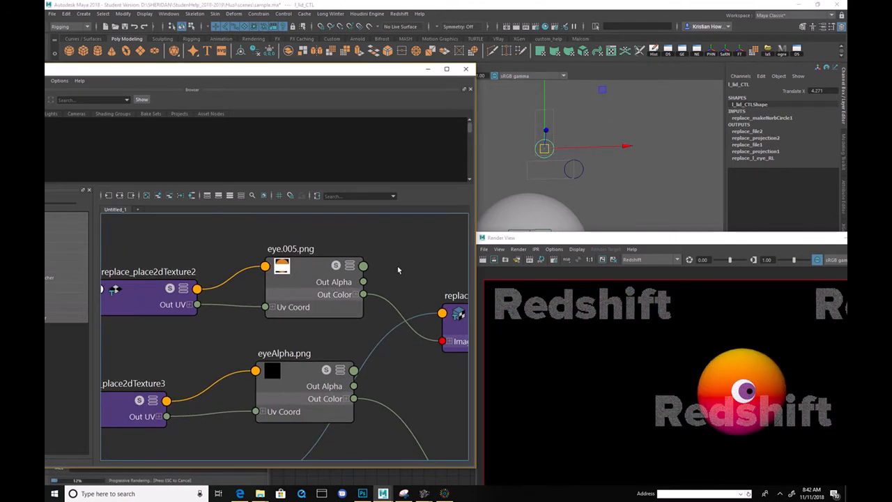
pyautogui.keyDown('alt'); pyautogui.moveTo(402, 268); pyautogui.dragTo(339, 261, button='middle'); pyautogui.keyUp('alt')
pyautogui.click(274, 269)
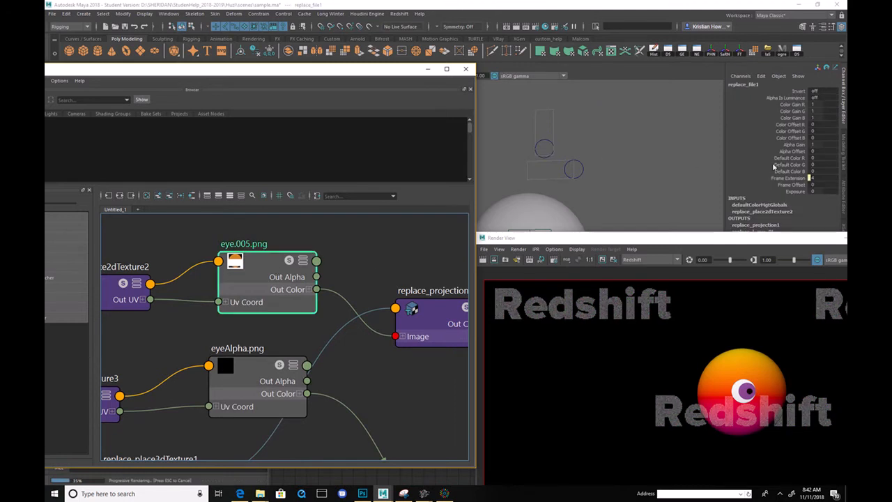
# - Return l_lid_CTL to Translate X 1 and check the complete replace node network in the Hypershade graph
pyautogui.click(537, 140)
pyautogui.moveTo(543, 147); pyautogui.dragTo(561, 145)
pyautogui.click(272, 257)
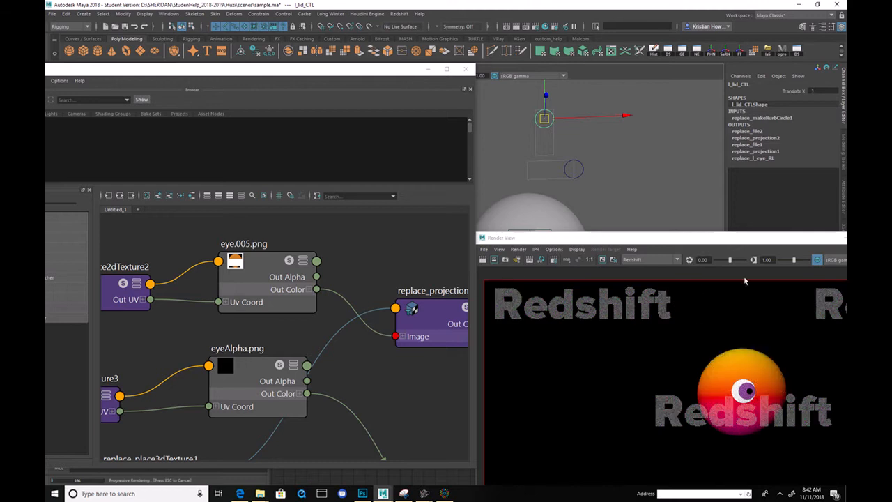
pyautogui.click(379, 253)
pyautogui.press('3')
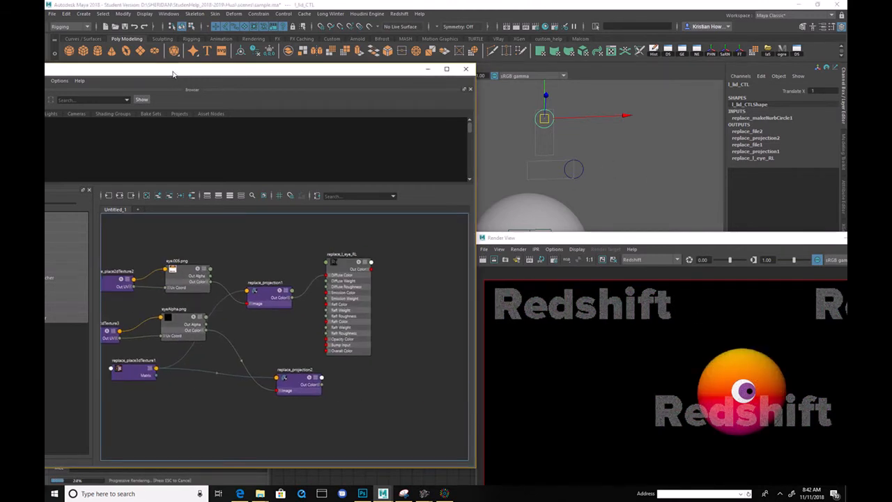
# - Add the head_RS material to the Hypershade graph beside replace_l_eye_RL and move the window clear of the Attribute Editor
pyautogui.moveTo(173, 74); pyautogui.dragTo(441, 75)
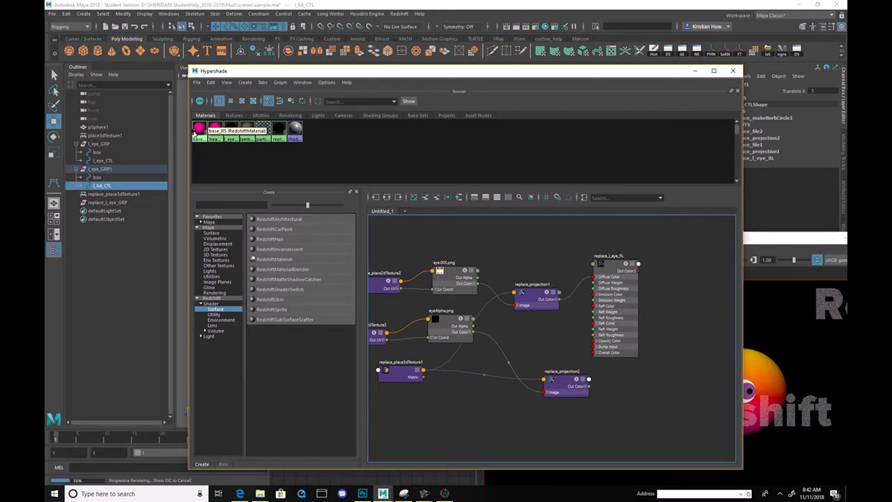
pyautogui.rightClick(196, 135)
pyautogui.click(210, 139)
pyautogui.moveTo(209, 138); pyautogui.dragTo(709, 302, button='middle')
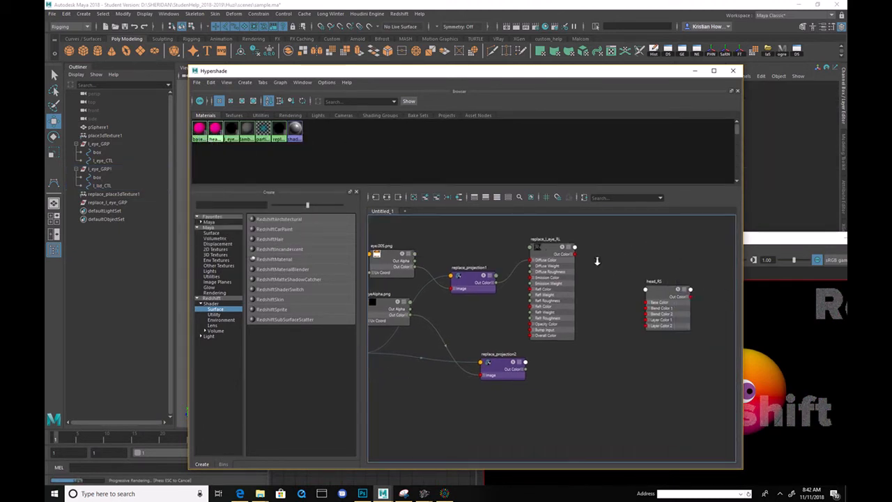
pyautogui.scroll(2, 597, 261)
pyautogui.moveTo(680, 307); pyautogui.dragTo(669, 267)
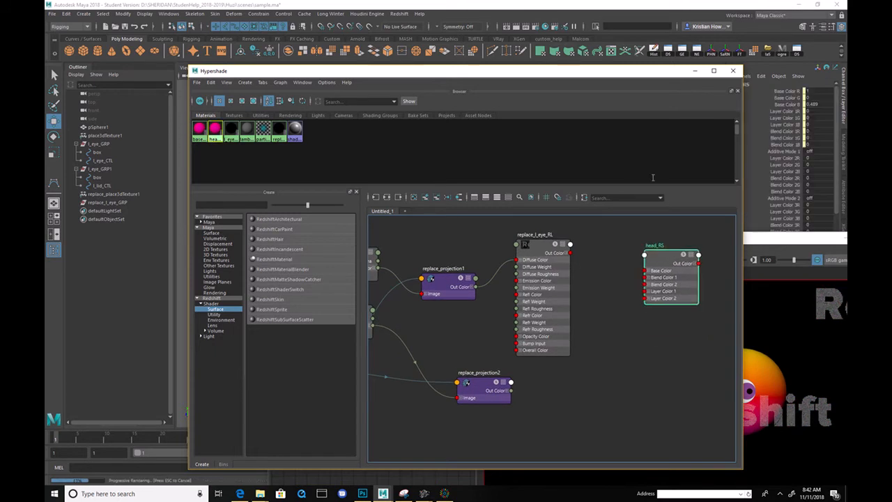
pyautogui.moveTo(617, 75); pyautogui.dragTo(488, 60)
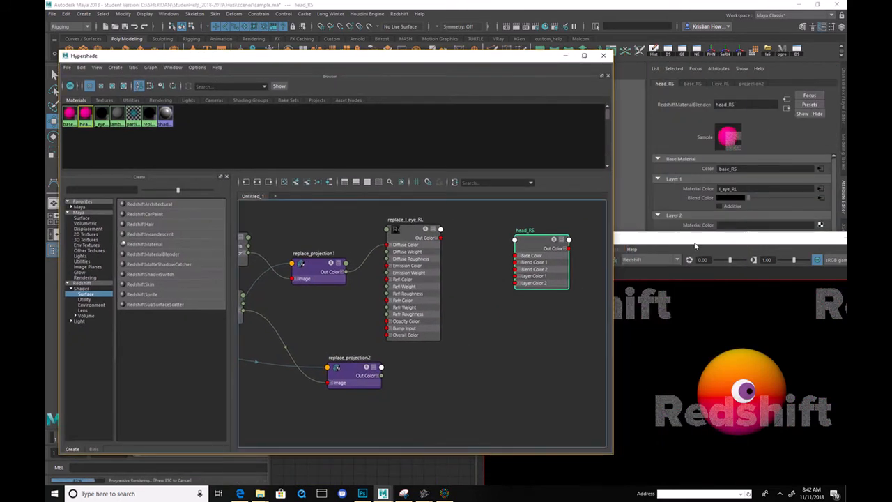
# - Rename the replace_l_eye_RL material as l_eyeLid_RS
pyautogui.doubleClick(406, 219)
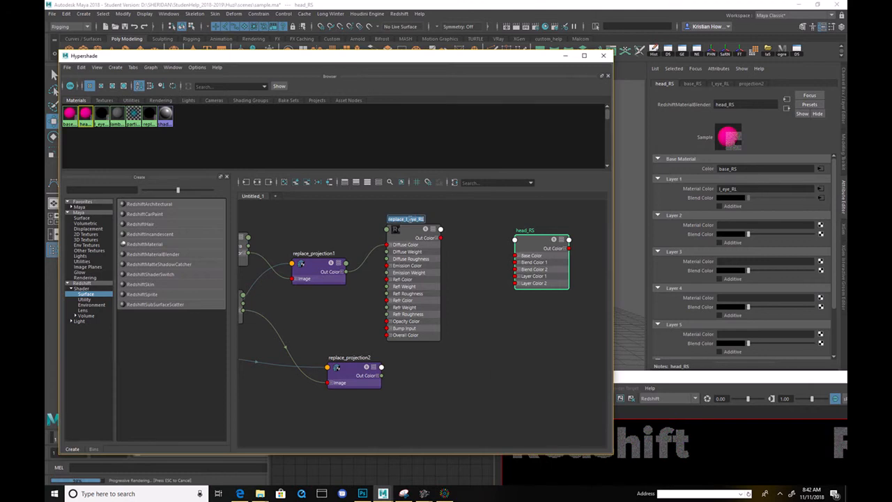
pyautogui.moveTo(417, 219); pyautogui.dragTo(361, 219)
pyautogui.write('li')
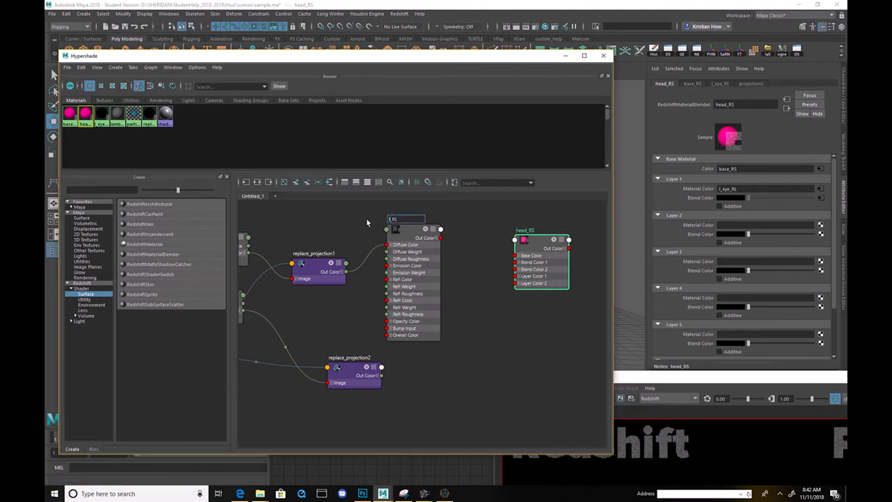
pyautogui.write('_eye')
pyautogui.press('BackSpace')
pyautogui.press('BackSpace')
pyautogui.write('yeLid')
pyautogui.press('Return')
pyautogui.doubleClick(400, 219)
pyautogui.write('RS')
pyautogui.press('Return')
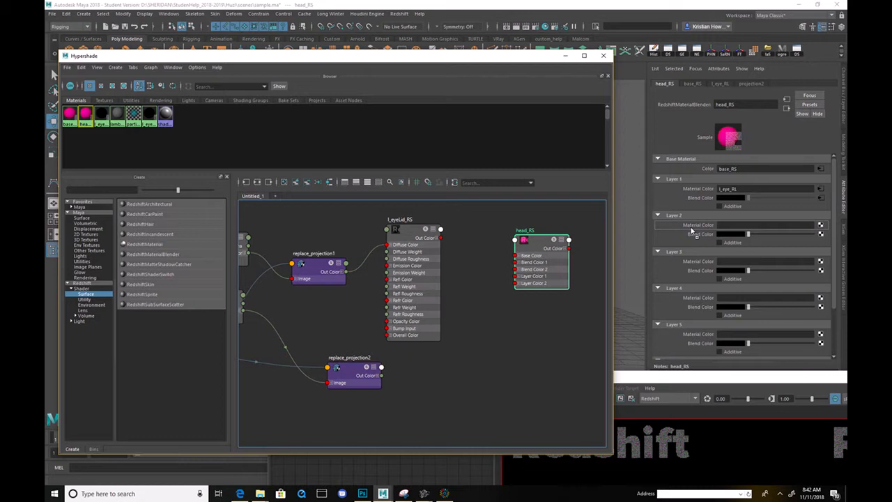
# - Connect l_eyeLid_RS to head_RS's Layer 2 Material Color and replace_projection2 to its Layer 2 Blend Color
pyautogui.moveTo(692, 230); pyautogui.dragTo(690, 232, button='middle')
pyautogui.keyDown('alt'); pyautogui.moveTo(328, 322); pyautogui.dragTo(491, 306, button='middle'); pyautogui.keyUp('alt')
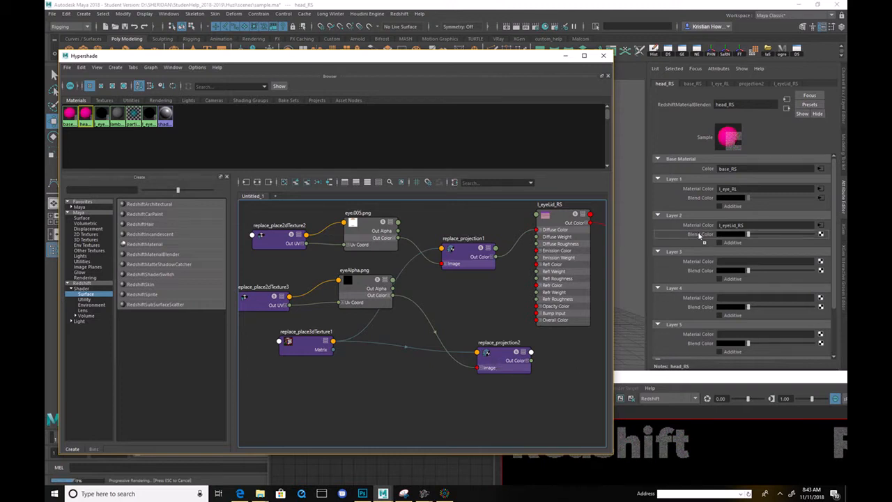
pyautogui.moveTo(673, 382); pyautogui.dragTo(625, 311)
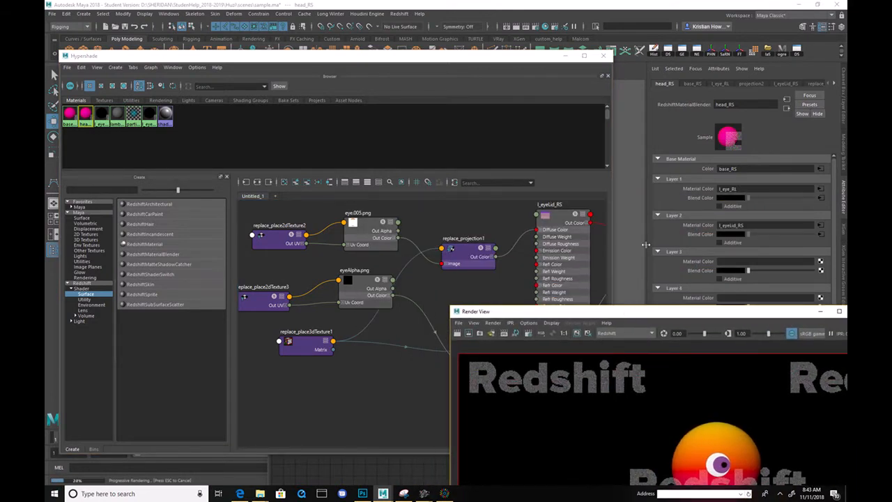
pyautogui.keyDown('alt'); pyautogui.moveTo(505, 286); pyautogui.dragTo(379, 281, button='middle'); pyautogui.keyUp('alt')
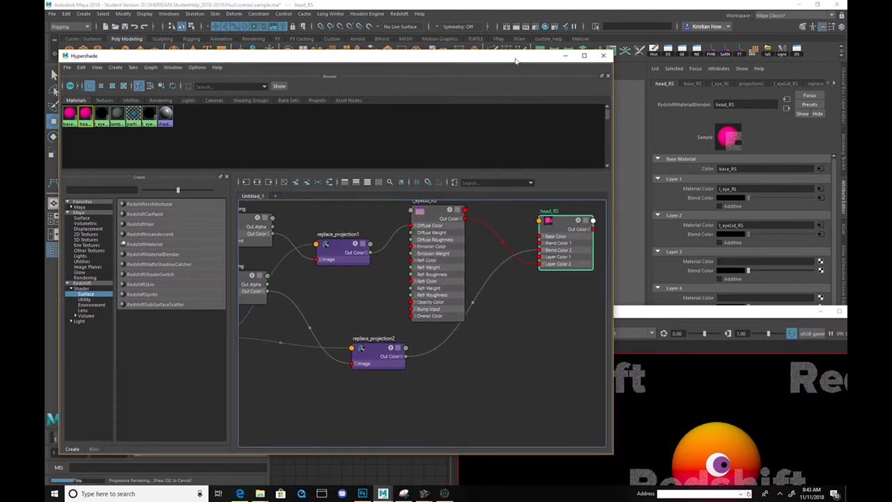
# - Slide l_lid_CTL to Translate X about 2.6 and arrange the windows so the controls and rendered eye show together
pyautogui.moveTo(516, 62); pyautogui.dragTo(272, 204)
pyautogui.click(491, 138)
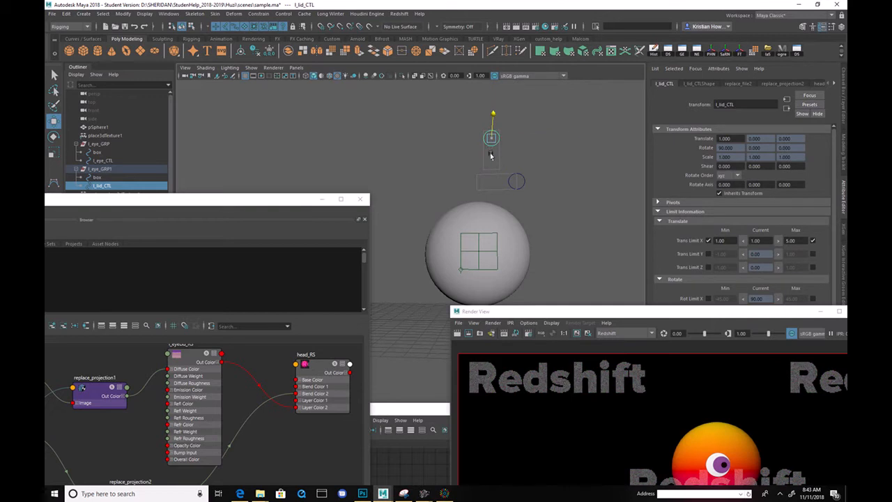
pyautogui.moveTo(492, 136); pyautogui.dragTo(492, 151)
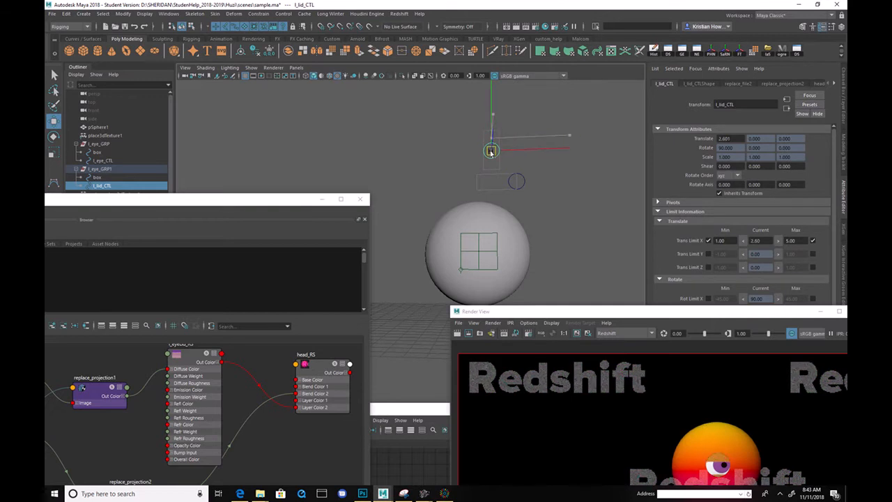
pyautogui.moveTo(635, 311); pyautogui.dragTo(656, 131)
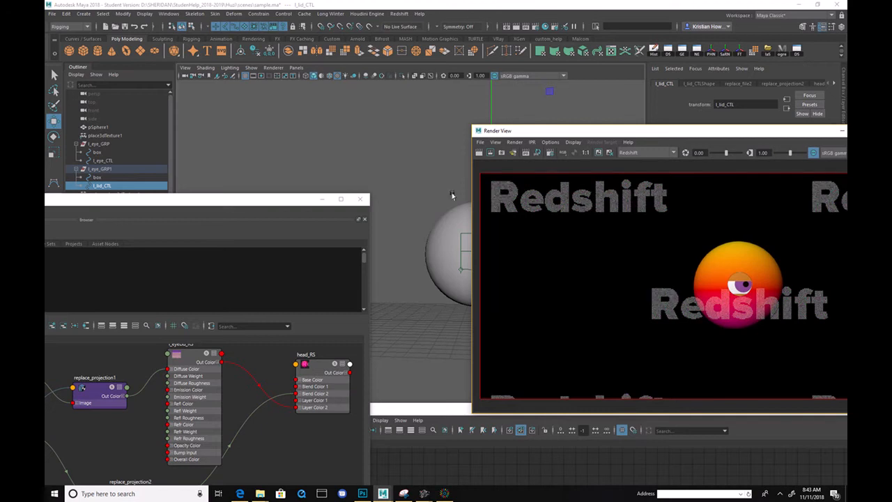
pyautogui.keyDown('alt'); pyautogui.moveTo(461, 199); pyautogui.dragTo(309, 168, button='middle'); pyautogui.keyUp('alt')
pyautogui.keyDown('alt'); pyautogui.moveTo(354, 104); pyautogui.dragTo(430, 119, button='middle'); pyautogui.keyUp('alt')
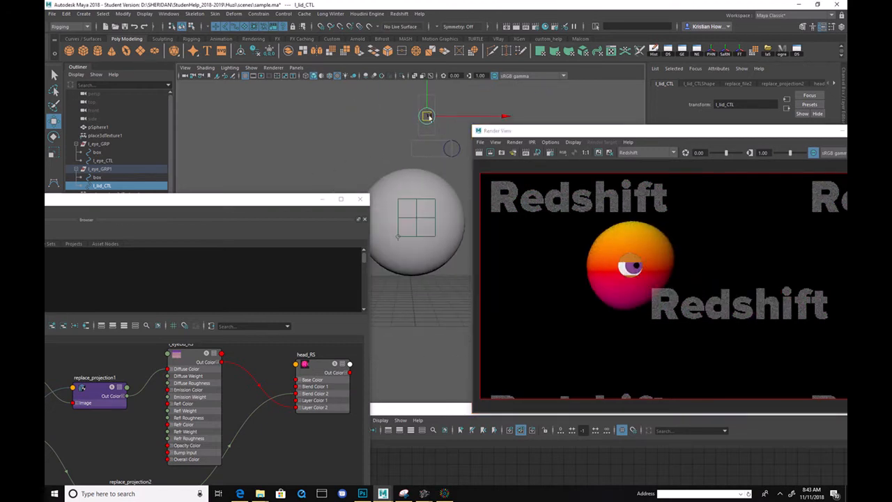
# - Test the eye rig by sliding l_lid_CTL up and down and l_eye_CTL from side to side while watching the render
pyautogui.moveTo(430, 119)
pyautogui.mouseDown()
pyautogui.moveTo(430, 142)
pyautogui.moveTo(430, 105)
pyautogui.moveTo(429, 124)
pyautogui.moveTo(434, 115)
pyautogui.mouseUp()
pyautogui.moveTo(452, 149); pyautogui.dragTo(393, 148)
pyautogui.click(423, 151)
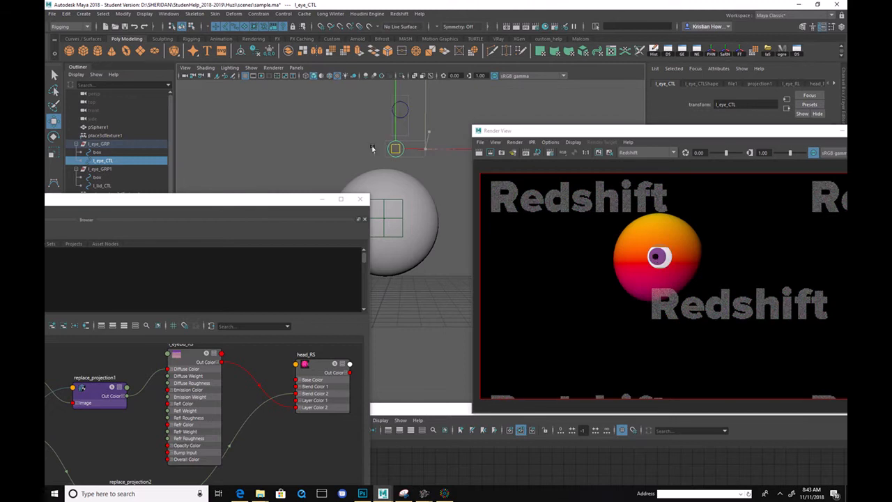
pyautogui.click(400, 109)
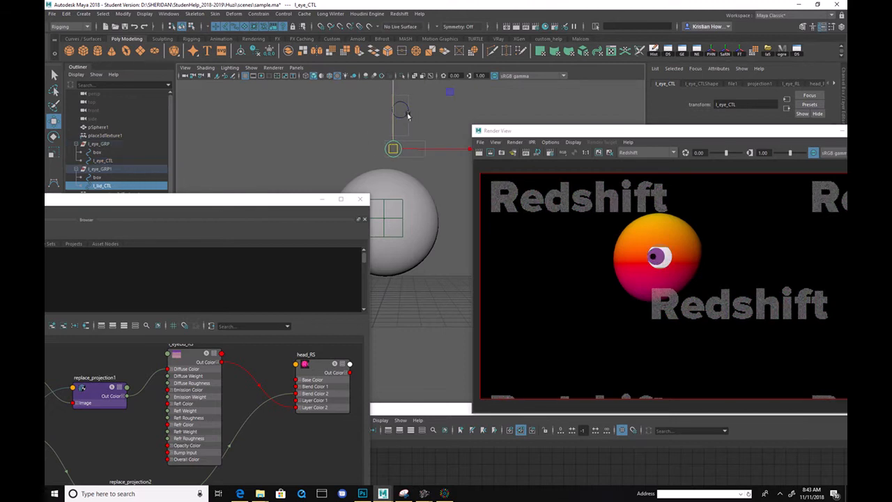
pyautogui.moveTo(399, 110); pyautogui.dragTo(421, 147)
pyautogui.click(392, 148)
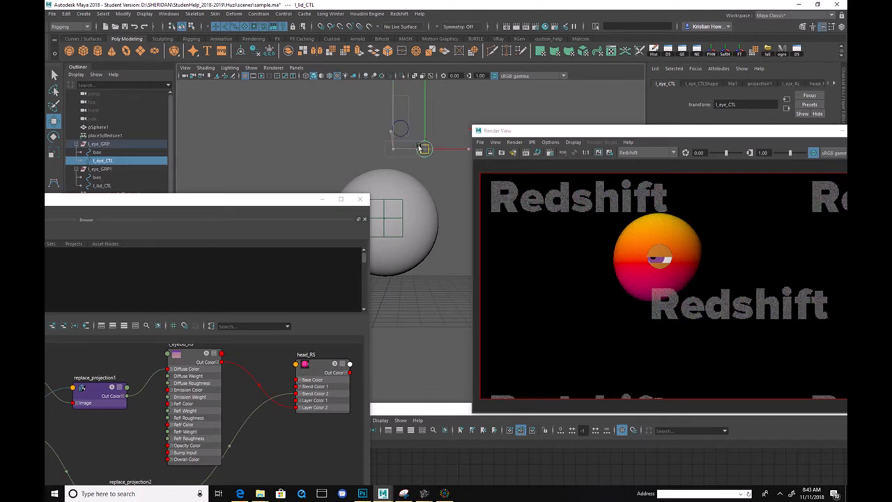
pyautogui.hotkey('ctrl', 'z')
pyautogui.hotkey('shift', 'z')
# - Select place3dTexture1 on the sphere, examine the network feeding head_RS, and minimise the Hypershade
pyautogui.keyDown('alt'); pyautogui.moveTo(427, 264); pyautogui.dragTo(411, 214); pyautogui.keyUp('alt')
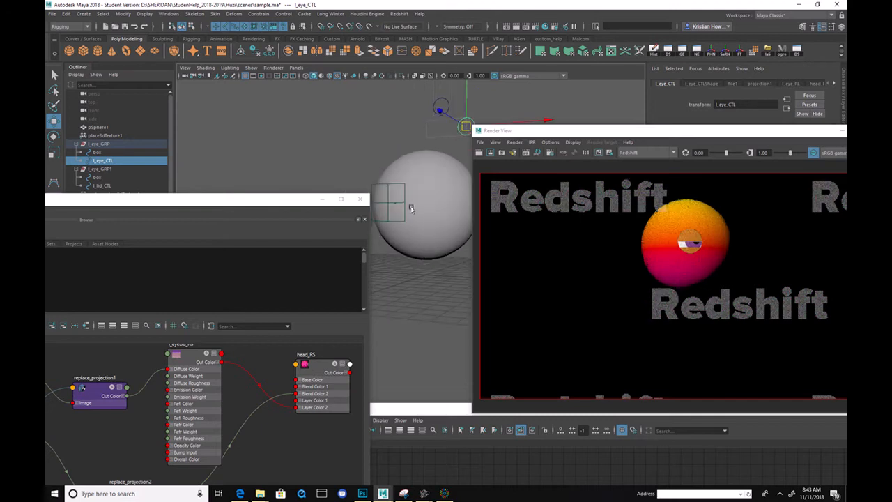
pyautogui.click(405, 222)
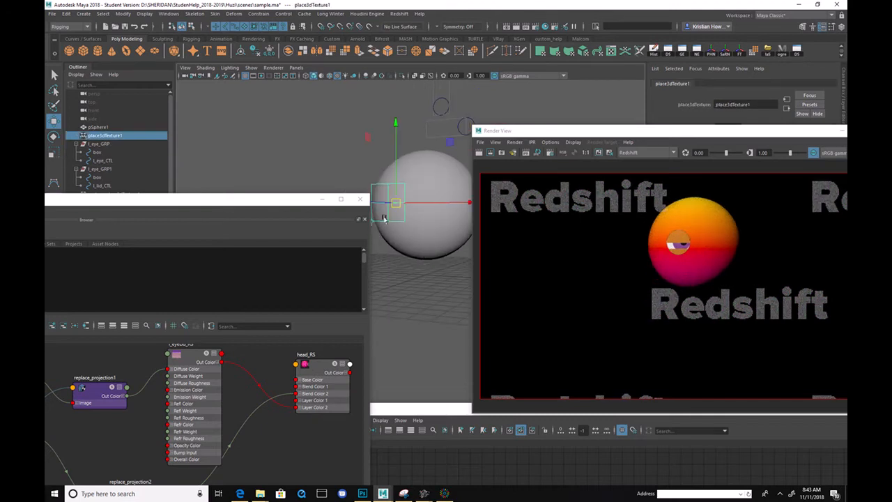
pyautogui.moveTo(269, 206); pyautogui.dragTo(395, 114)
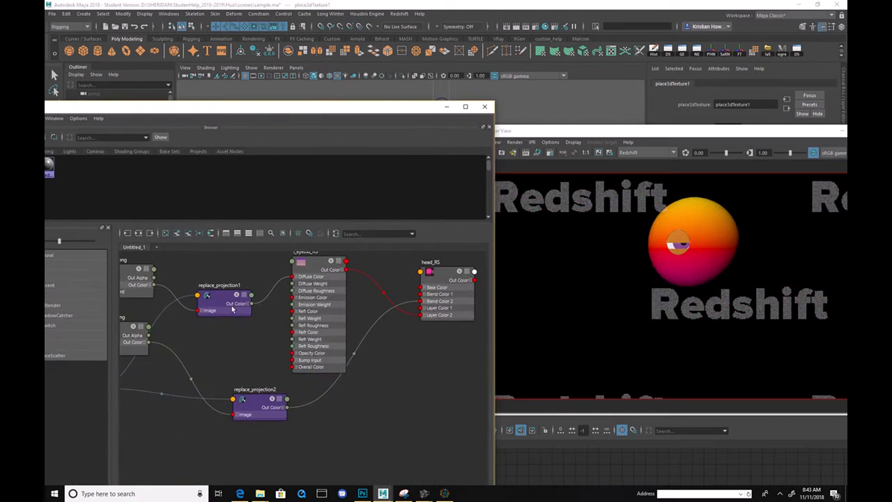
pyautogui.scroll(-3, 235, 307)
pyautogui.keyDown('alt'); pyautogui.moveTo(254, 317); pyautogui.dragTo(233, 342, button='middle'); pyautogui.keyUp('alt')
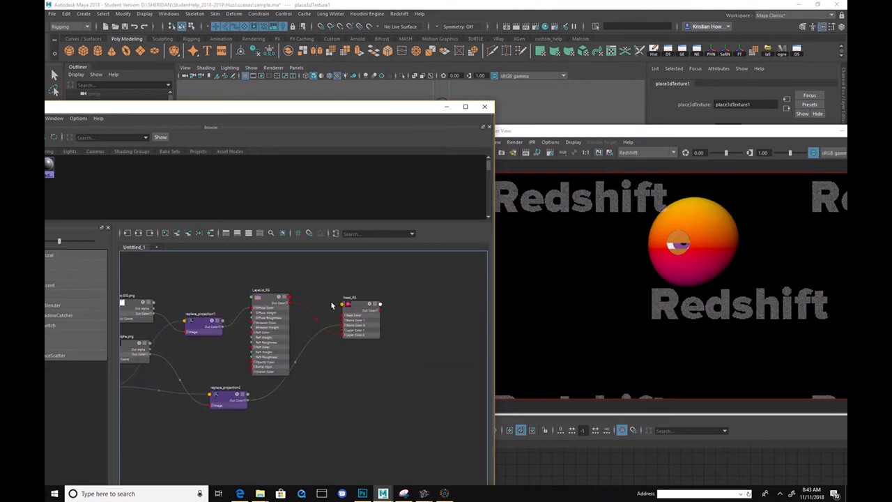
pyautogui.click(446, 106)
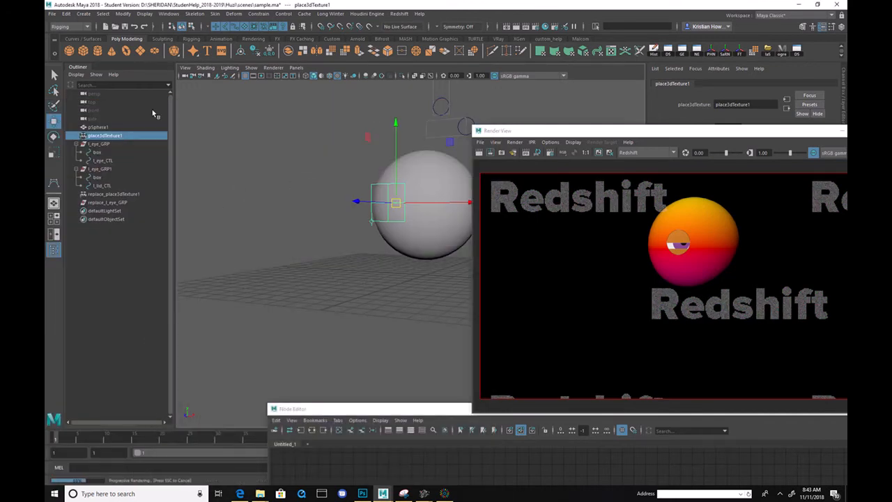
# - Save the scene under the new name sampleEye.ma in the sourceimages/eyes folder
pyautogui.click(52, 14)
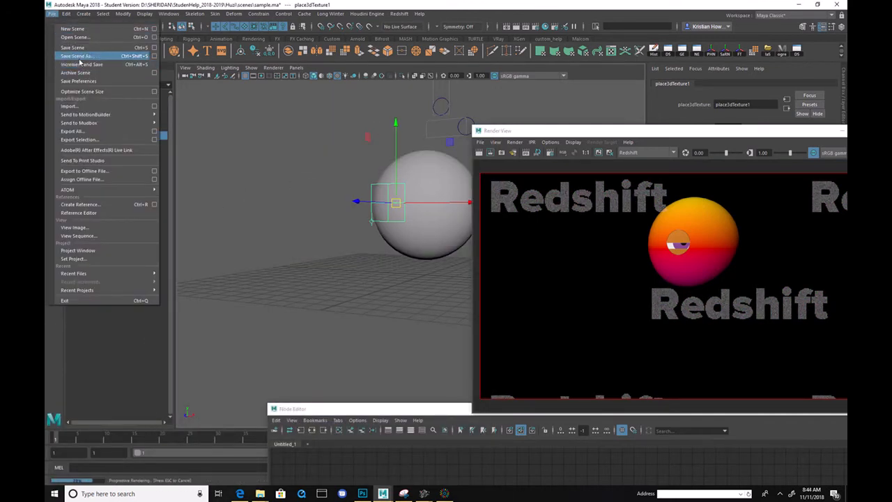
pyautogui.click(78, 56)
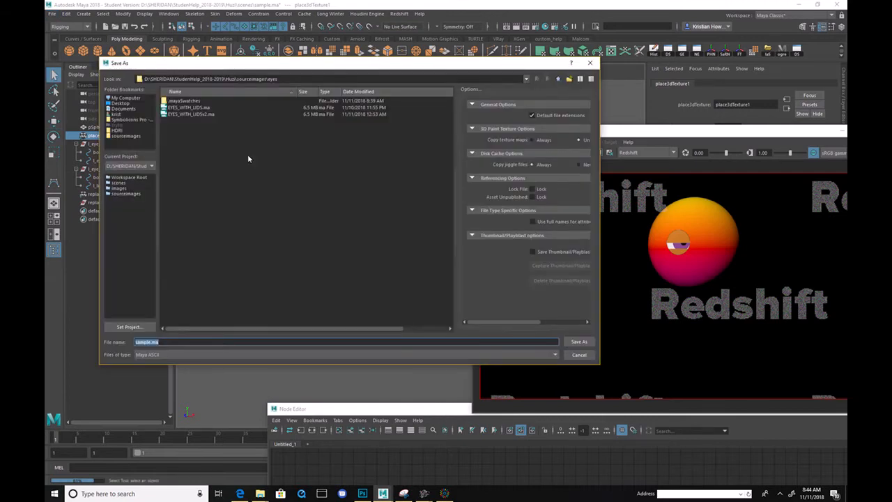
pyautogui.click(155, 341)
pyautogui.press('Return')
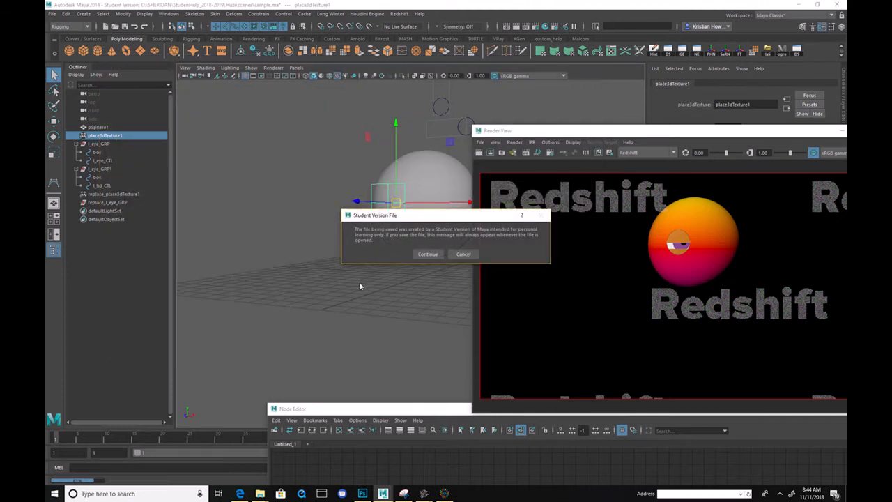
pyautogui.click(421, 254)
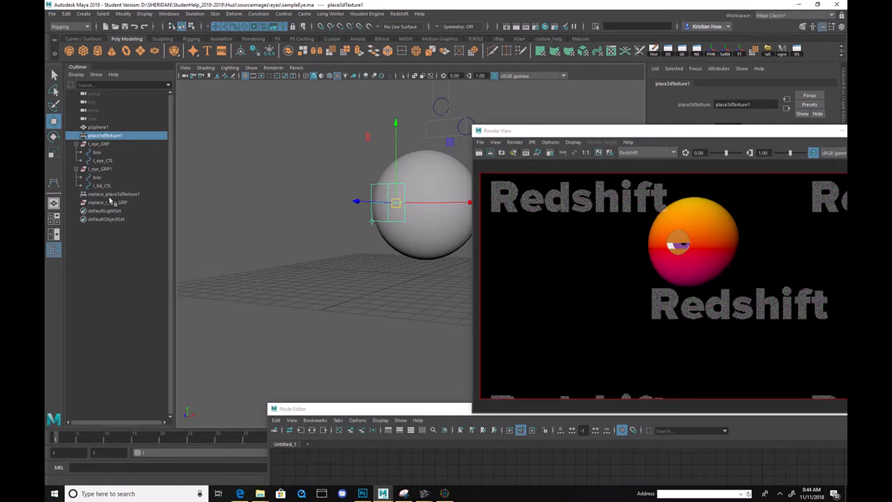
# - Import sampleEye.ma into the current scene and delete the original pSphere1
pyautogui.click(51, 14)
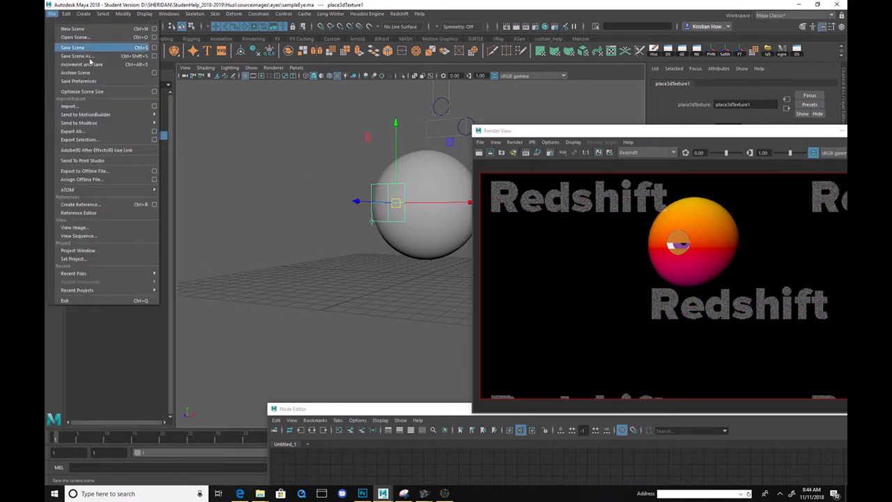
pyautogui.click(116, 107)
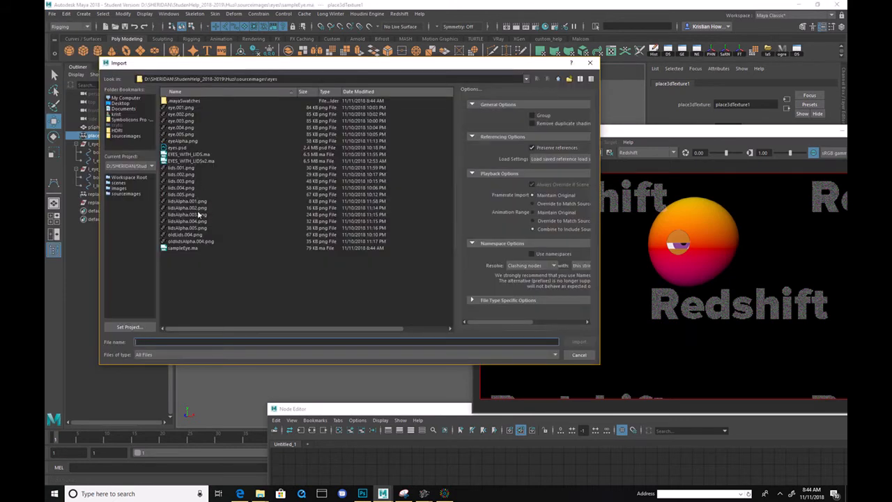
pyautogui.doubleClick(195, 249)
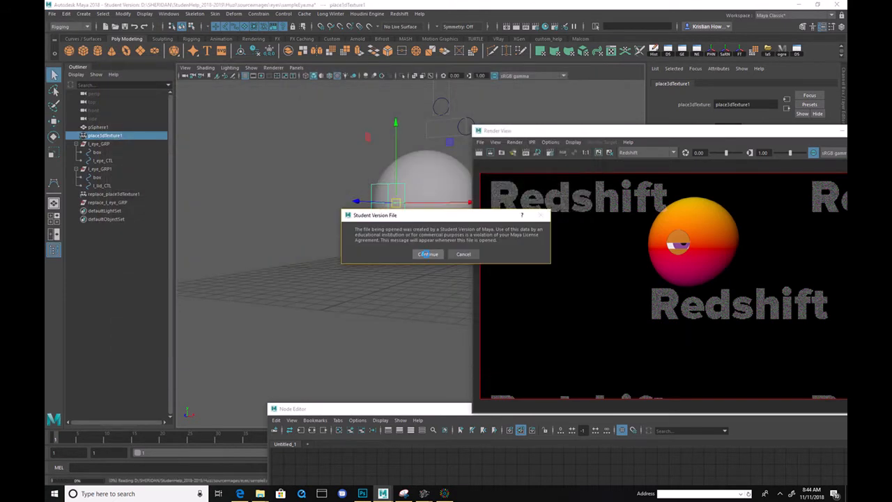
pyautogui.click(416, 254)
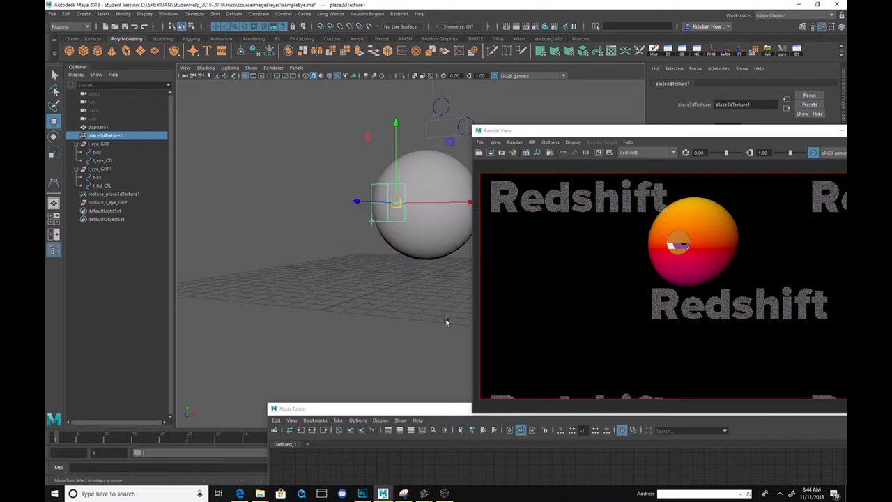
pyautogui.click(450, 246)
pyautogui.press('Delete')
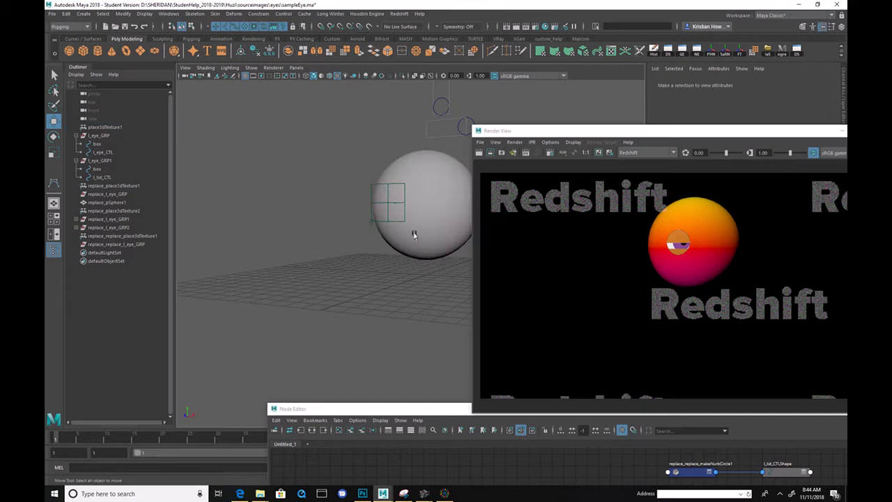
# - Move replace_replace_place3dTexture1 sideways along X toward the left side of the sphere
pyautogui.keyDown('alt'); pyautogui.moveTo(410, 255); pyautogui.dragTo(313, 275, button='middle'); pyautogui.keyUp('alt')
pyautogui.keyDown('alt'); pyautogui.moveTo(313, 275); pyautogui.dragTo(315, 274); pyautogui.keyUp('alt')
pyautogui.keyDown('alt'); pyautogui.moveTo(314, 274); pyautogui.dragTo(384, 283, button='middle'); pyautogui.keyUp('alt')
pyautogui.keyDown('alt'); pyautogui.moveTo(384, 283); pyautogui.dragTo(347, 279); pyautogui.keyUp('alt')
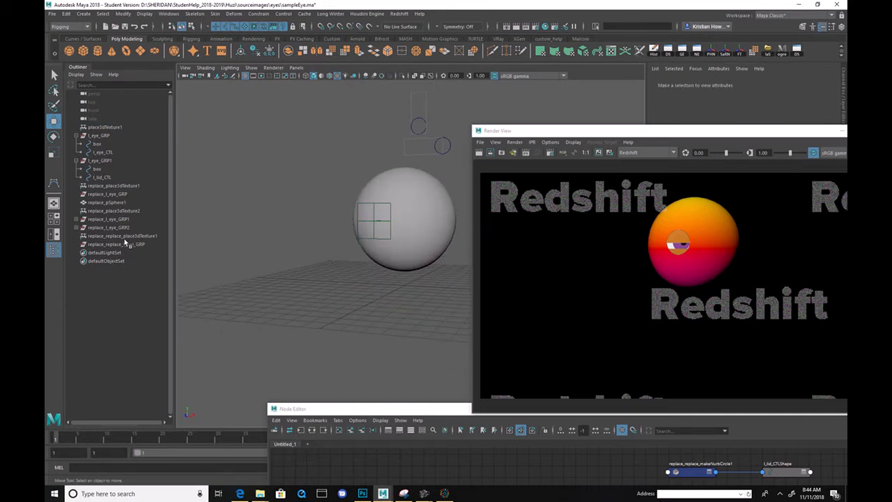
pyautogui.click(356, 228)
pyautogui.keyDown('alt'); pyautogui.moveTo(359, 229); pyautogui.dragTo(423, 228); pyautogui.keyUp('alt')
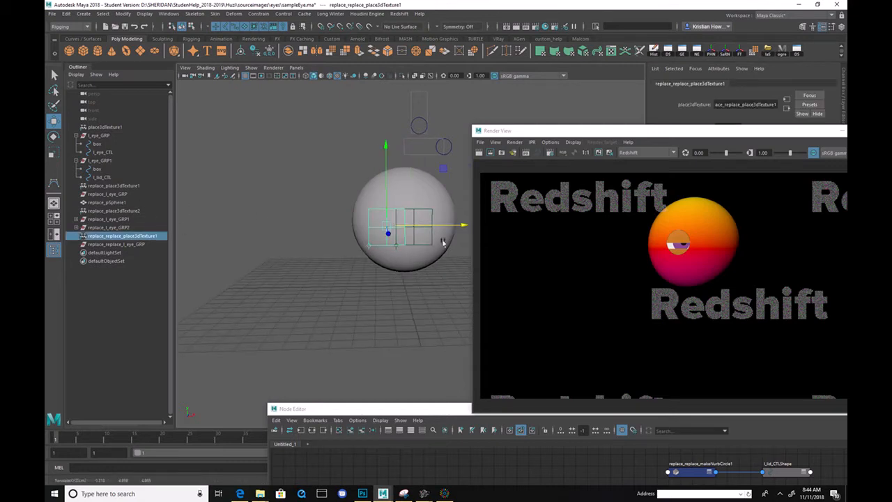
# - Move replace_place3dTexture1 sideways along X toward the right side of the sphere
pyautogui.click(432, 235)
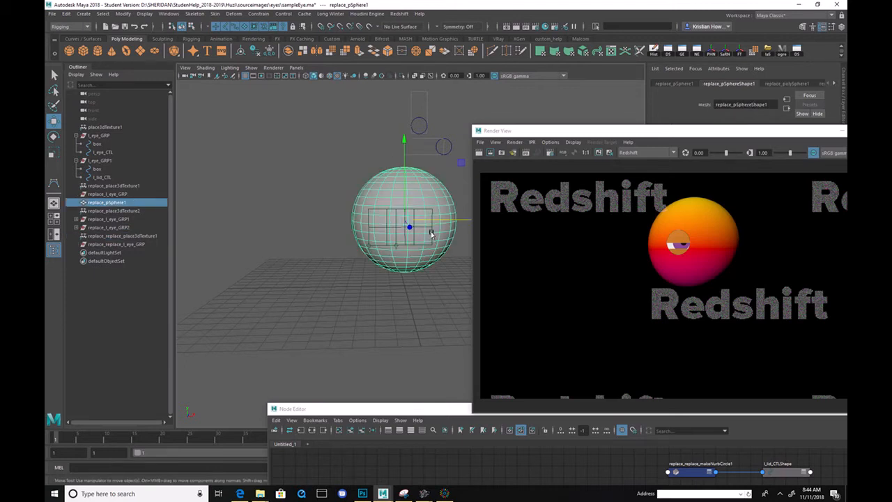
pyautogui.click(432, 235)
pyautogui.moveTo(432, 227); pyautogui.dragTo(448, 227)
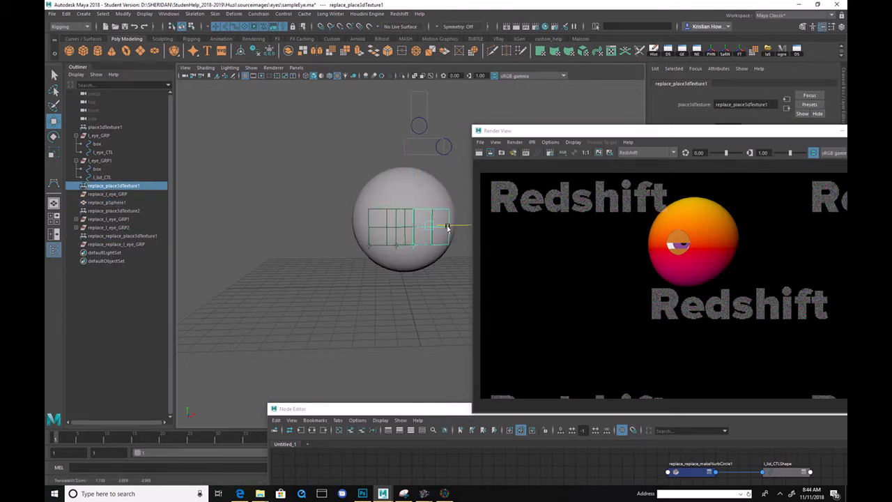
# - Reopen sampleEye.ma without saving the changes made to the current scene
pyautogui.click(384, 252)
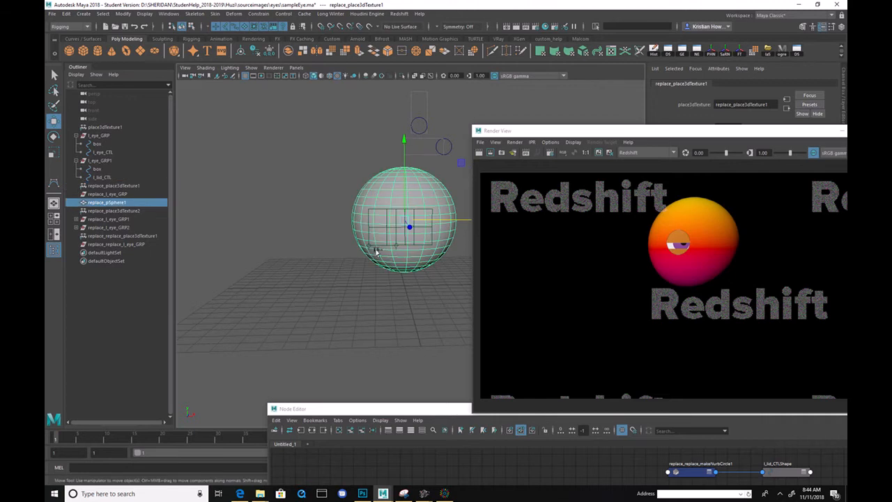
pyautogui.click(376, 251)
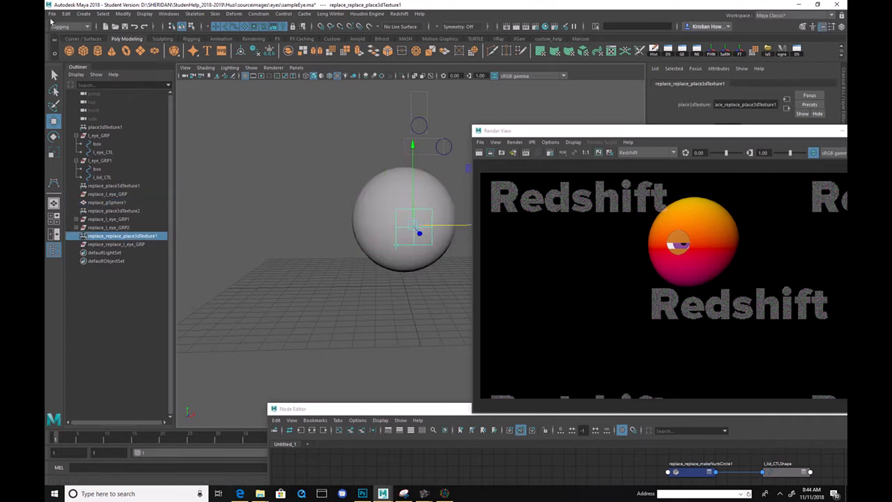
pyautogui.click(52, 16)
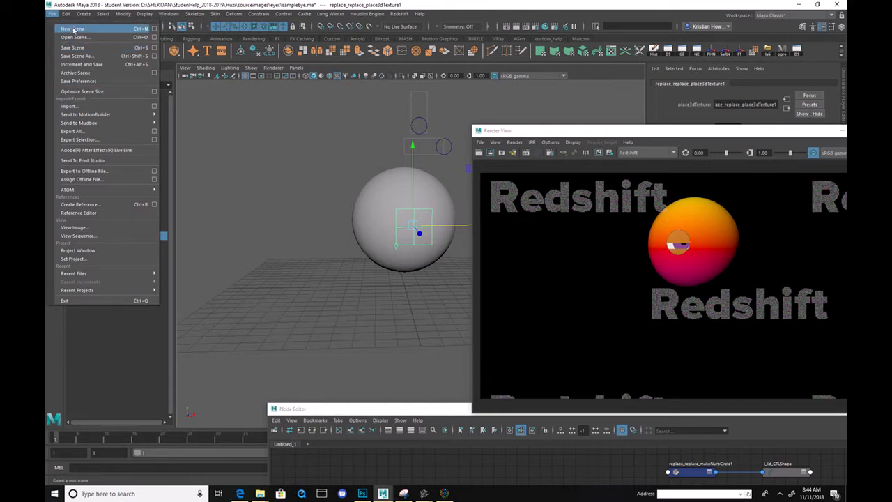
pyautogui.click(74, 37)
pyautogui.doubleClick(184, 121)
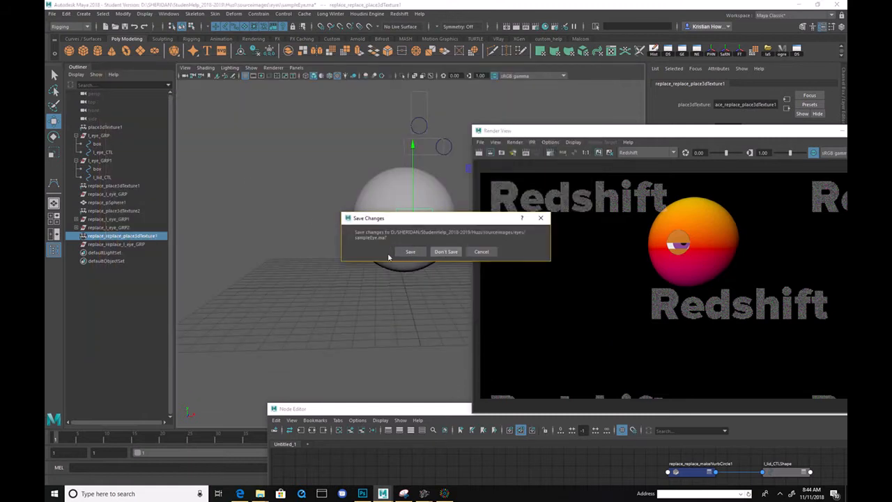
pyautogui.click(414, 251)
pyautogui.click(425, 254)
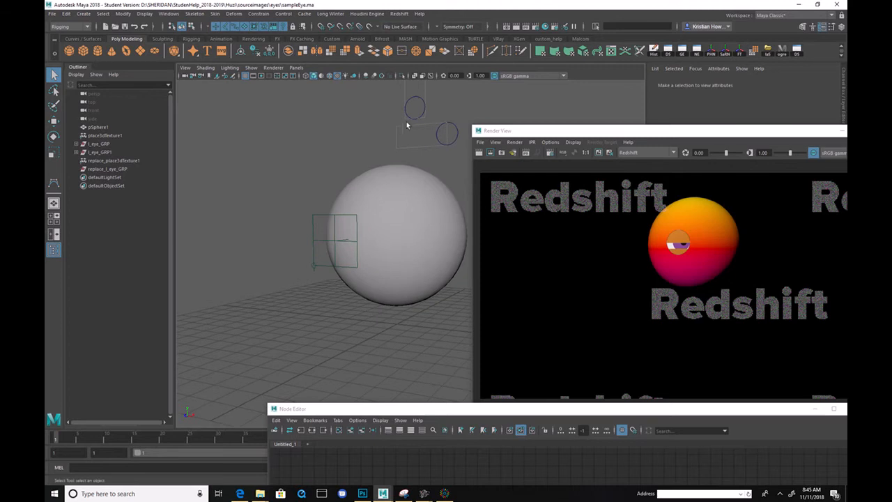
# - Restart the interactive render, move l_eye_CTL toward the center of its box, and raise l_lid_CTL slightly
pyautogui.click(470, 150)
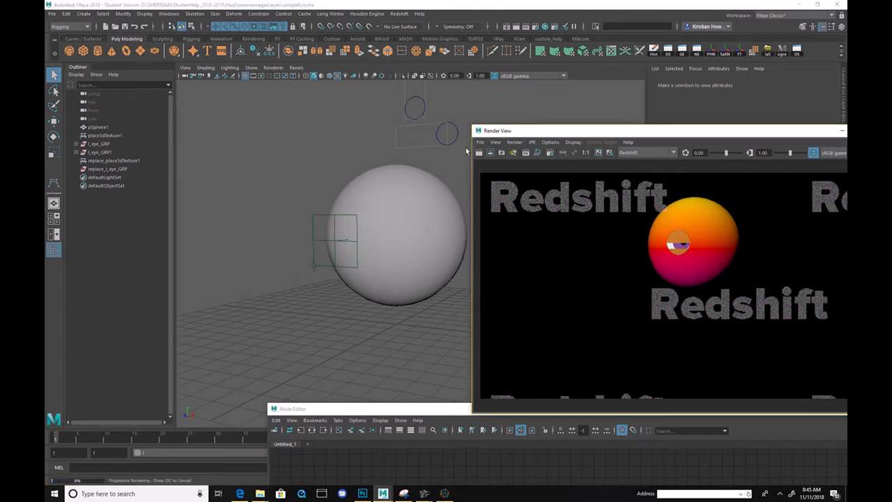
pyautogui.click(436, 137)
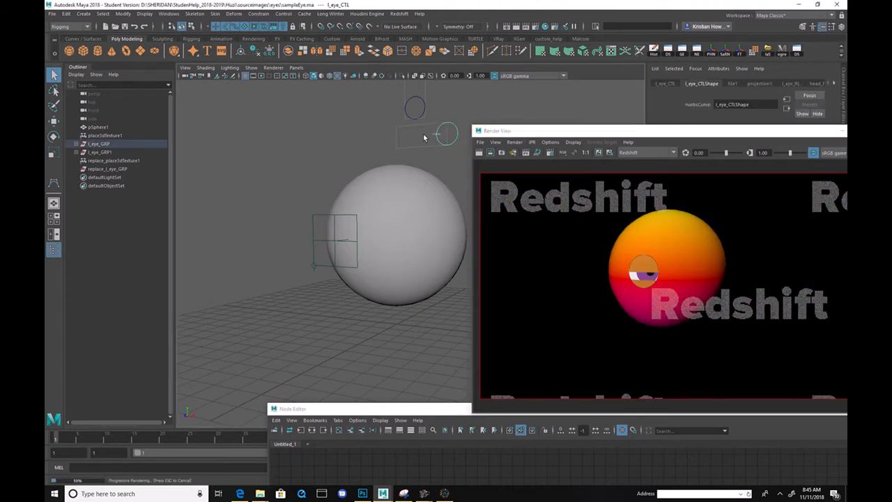
pyautogui.press('w')
pyautogui.moveTo(439, 135); pyautogui.dragTo(404, 139)
pyautogui.hotkey('ctrl', 'z')
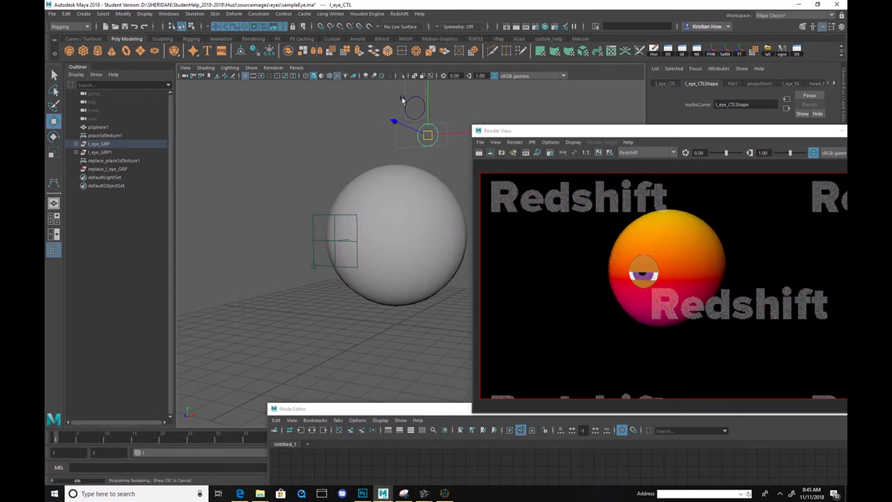
pyautogui.click(415, 107)
pyautogui.moveTo(414, 99)
pyautogui.mouseDown()
pyautogui.moveTo(412, 62)
pyautogui.moveTo(412, 104)
pyautogui.moveTo(410, 94)
pyautogui.mouseUp()
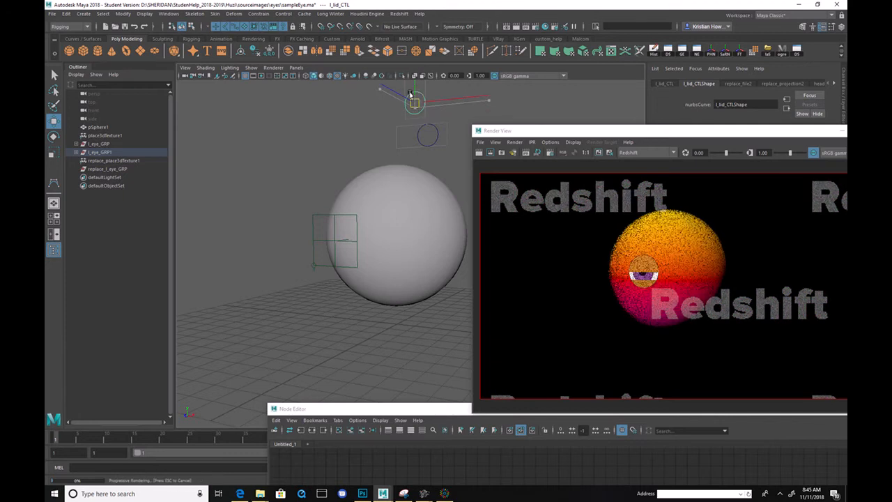
# - Try moving place3dTexture1 sideways along X toward the sphere's center, and undo the move
pyautogui.click(316, 270)
pyautogui.moveTo(388, 241); pyautogui.dragTo(414, 249)
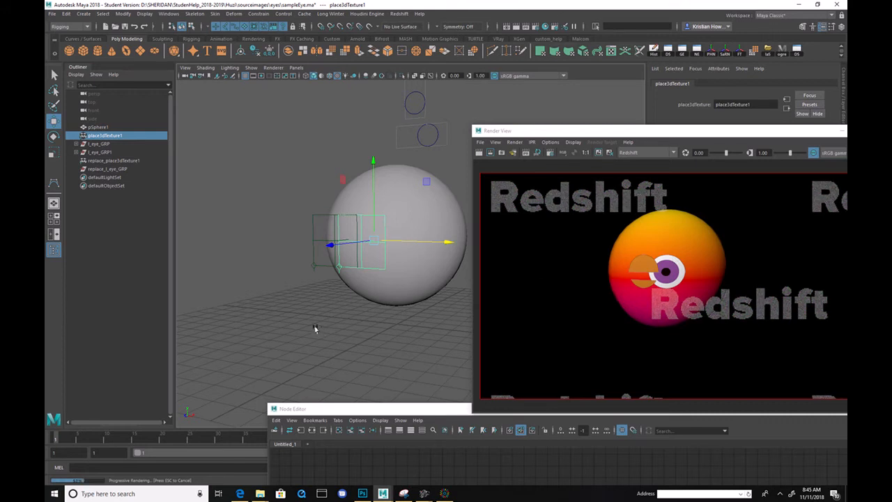
pyautogui.hotkey('ctrl', 'z')
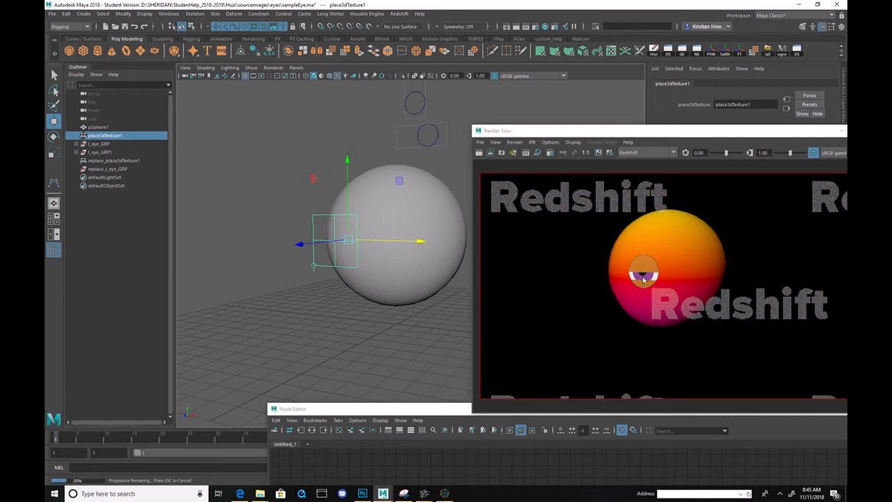
# - Bring the Node Editor into view, select all nodes, and rearrange the graph into a clean layout
pyautogui.moveTo(394, 410); pyautogui.dragTo(265, 62)
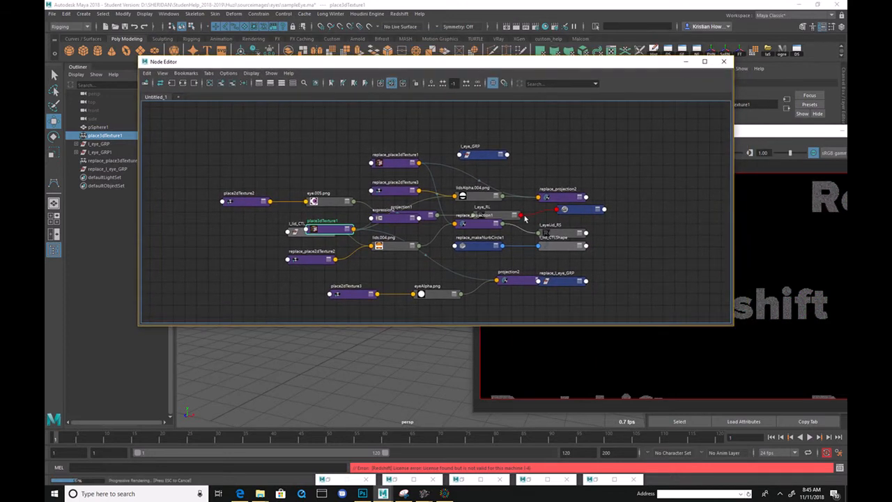
pyautogui.moveTo(261, 142); pyautogui.dragTo(689, 321)
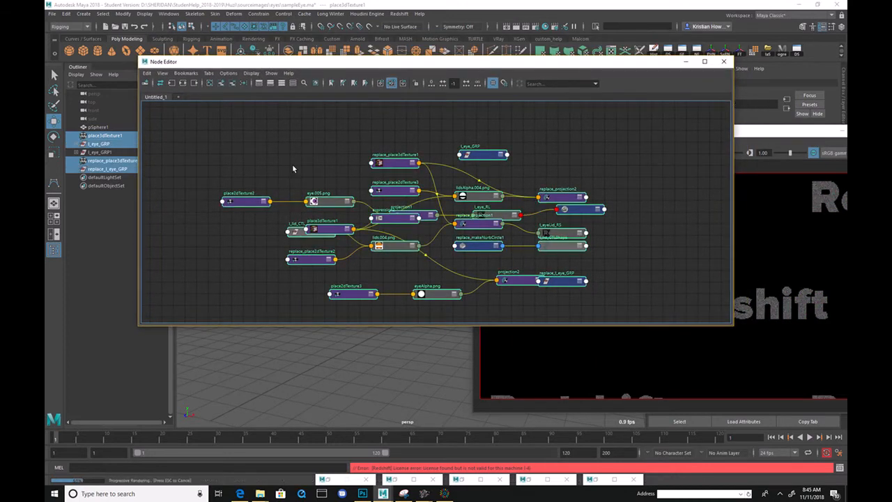
pyautogui.click(243, 82)
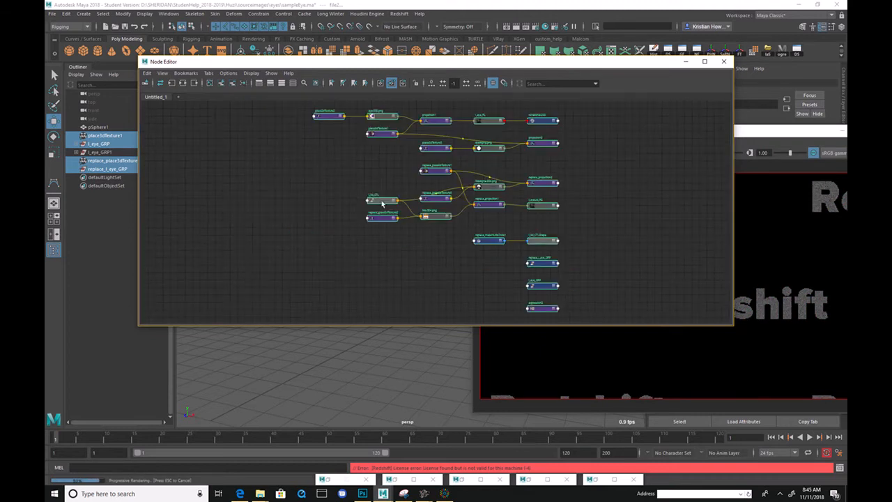
pyautogui.scroll(5, 514, 186)
pyautogui.keyDown('alt'); pyautogui.moveTo(530, 151); pyautogui.dragTo(543, 220, button='middle'); pyautogui.keyUp('alt')
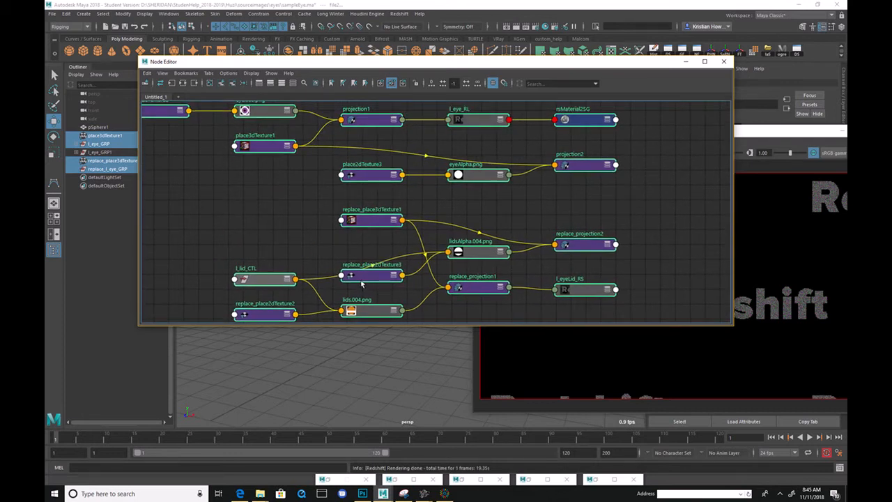
pyautogui.keyDown('alt'); pyautogui.moveTo(361, 280); pyautogui.dragTo(361, 263, button='middle'); pyautogui.keyUp('alt')
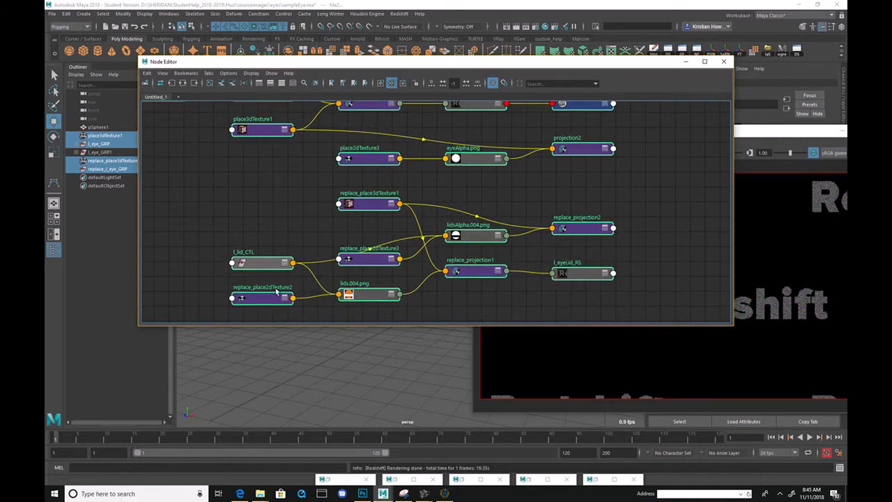
# - Spread out the replace_place2dTexture2, l_lid_CTL, replace_place3dTexture1 and replace_projection2 nodes in the graph to separate their connections
pyautogui.click(180, 281)
pyautogui.moveTo(269, 298); pyautogui.dragTo(258, 305)
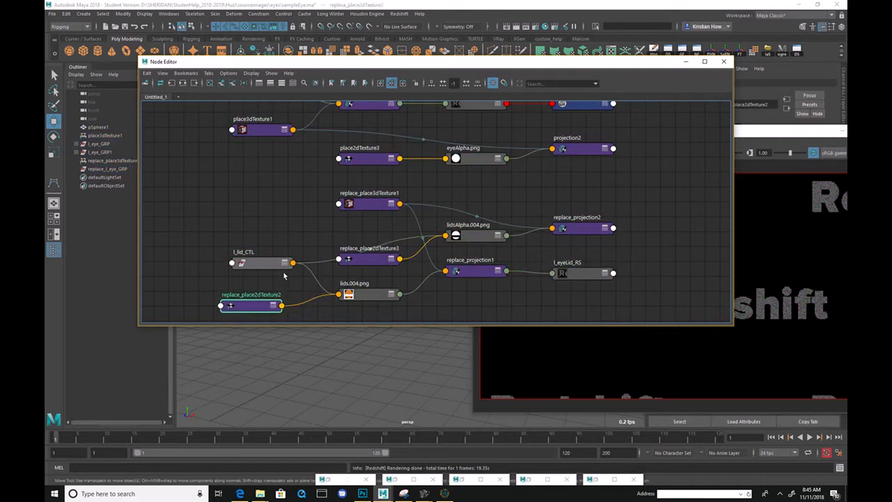
pyautogui.moveTo(266, 269); pyautogui.dragTo(255, 237)
pyautogui.keyDown('alt'); pyautogui.moveTo(254, 238); pyautogui.dragTo(300, 266, button='middle'); pyautogui.keyUp('alt')
pyautogui.moveTo(302, 260); pyautogui.dragTo(205, 252)
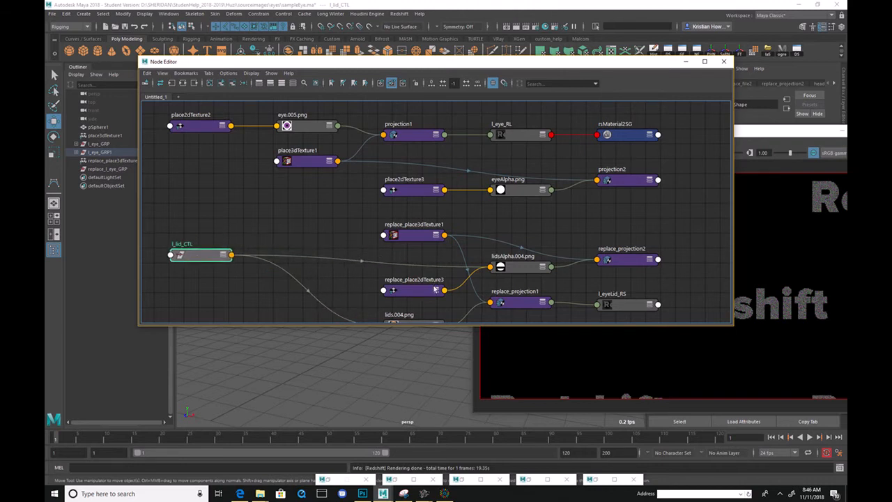
pyautogui.moveTo(412, 237); pyautogui.dragTo(284, 235)
pyautogui.moveTo(621, 259); pyautogui.dragTo(624, 239)
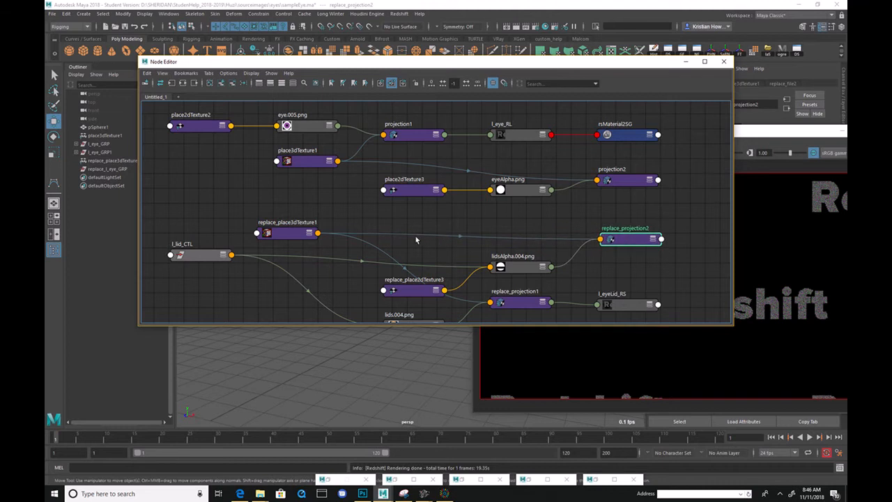
# - Move the place3dTexture1 node clear of its neighbours and delete the replace_place3dTexture1 node
pyautogui.keyDown('alt'); pyautogui.moveTo(321, 209); pyautogui.dragTo(333, 239, button='middle'); pyautogui.keyUp('alt')
pyautogui.moveTo(339, 195); pyautogui.dragTo(293, 218)
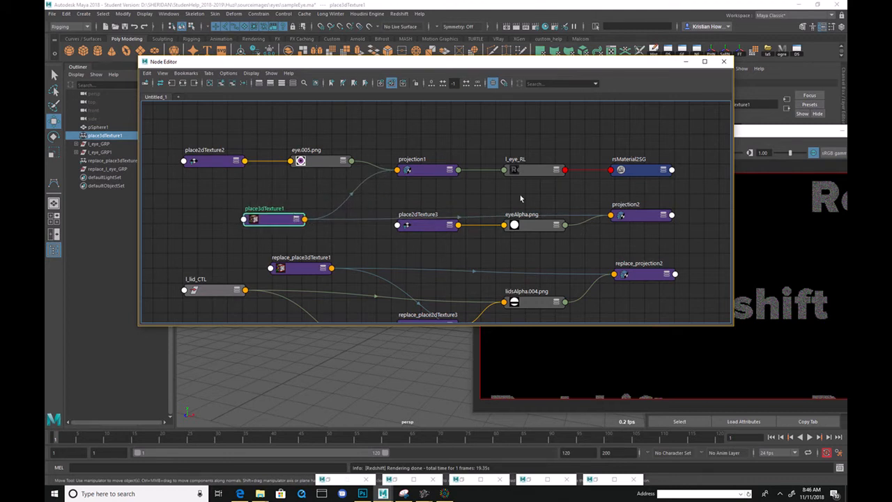
pyautogui.keyDown('alt'); pyautogui.moveTo(378, 227); pyautogui.dragTo(382, 219, button='middle'); pyautogui.keyUp('alt')
pyautogui.keyDown('alt'); pyautogui.moveTo(382, 219); pyautogui.dragTo(425, 235, button='right'); pyautogui.keyUp('alt')
pyautogui.keyDown('alt'); pyautogui.moveTo(426, 233); pyautogui.dragTo(522, 184, button='middle'); pyautogui.keyUp('alt')
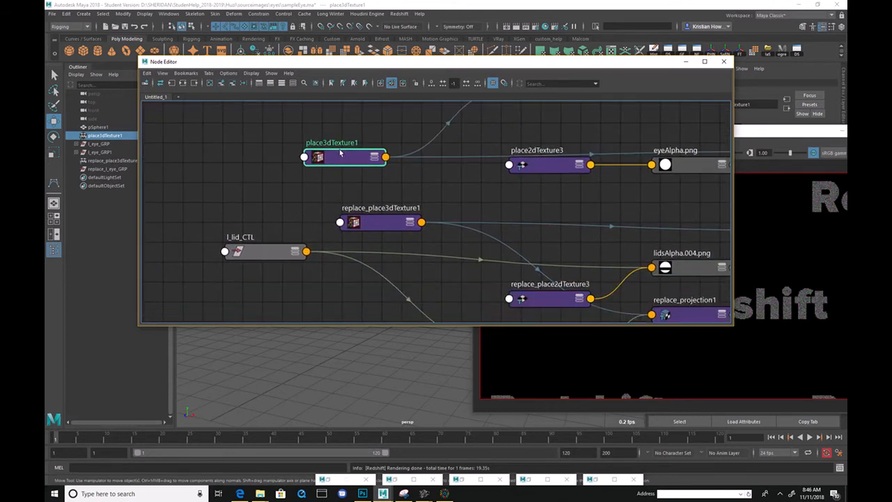
pyautogui.moveTo(343, 159); pyautogui.dragTo(319, 145)
pyautogui.keyDown('alt'); pyautogui.moveTo(501, 216); pyautogui.dragTo(444, 201, button='middle'); pyautogui.keyUp('alt')
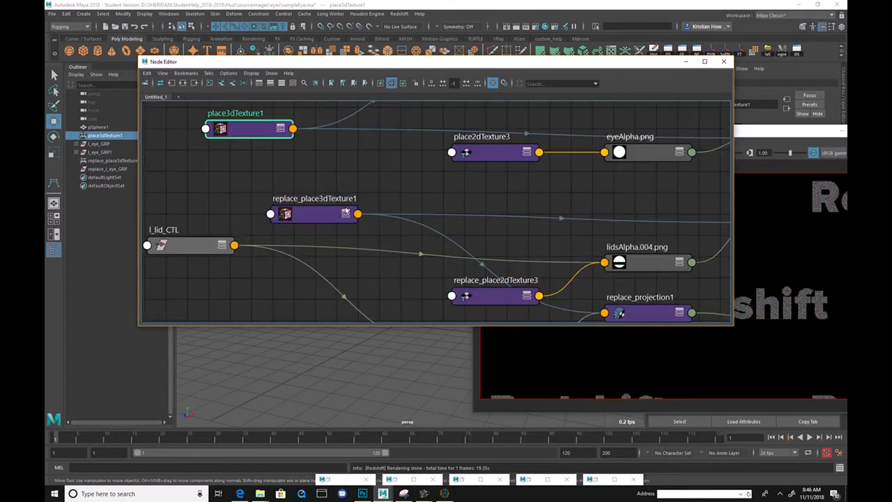
pyautogui.click(317, 214)
pyautogui.press('Delete')
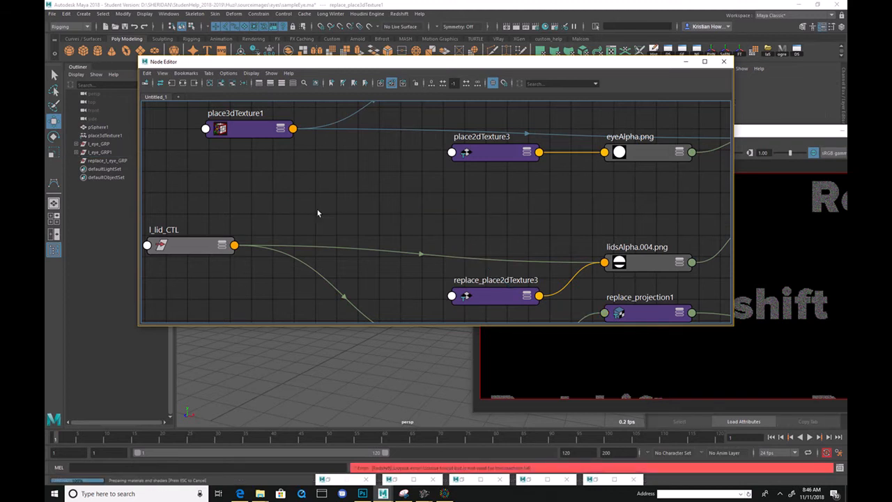
# - Connect place3dTexture1's worldInverseMatrix to the placementMatrix of replace_projection2
pyautogui.click(270, 137)
pyautogui.scroll(-1, 388, 205)
pyautogui.press('a')
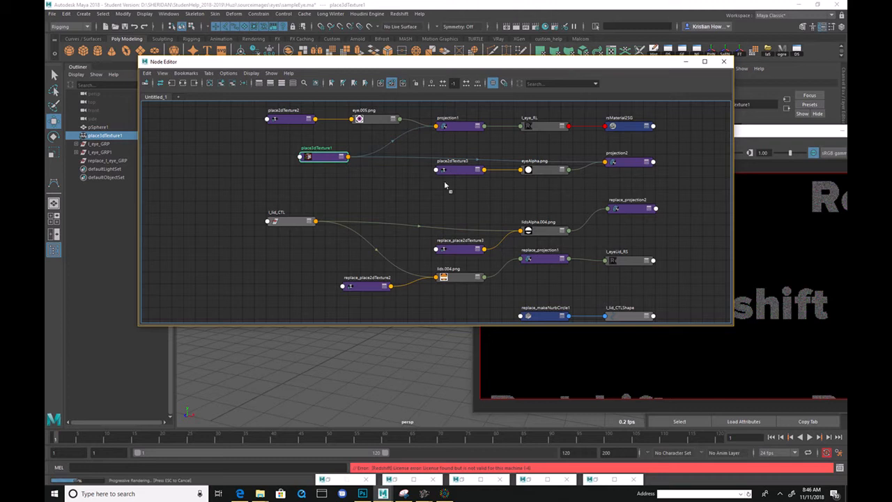
pyautogui.keyDown('shift'); pyautogui.moveTo(643, 210); pyautogui.dragTo(632, 209, button='middle'); pyautogui.keyUp('shift')
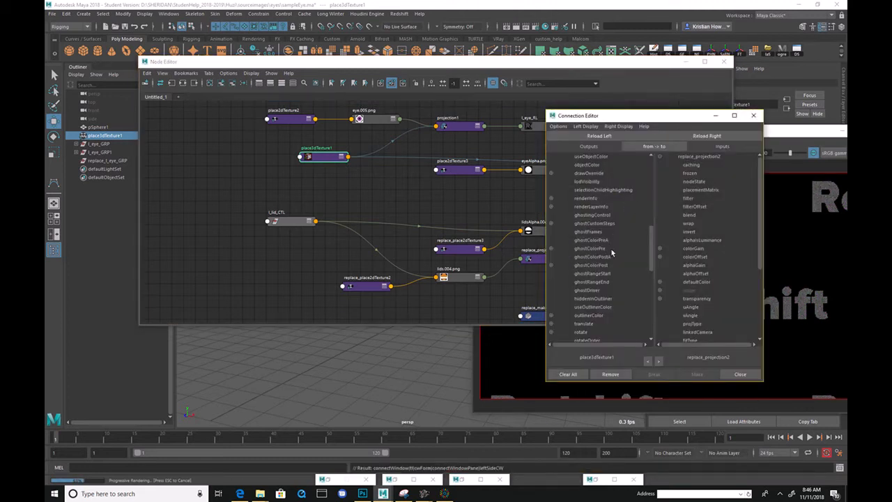
pyautogui.click(552, 324)
pyautogui.click(592, 332)
pyautogui.scroll(-3, 716, 257)
pyautogui.scroll(3, 714, 259)
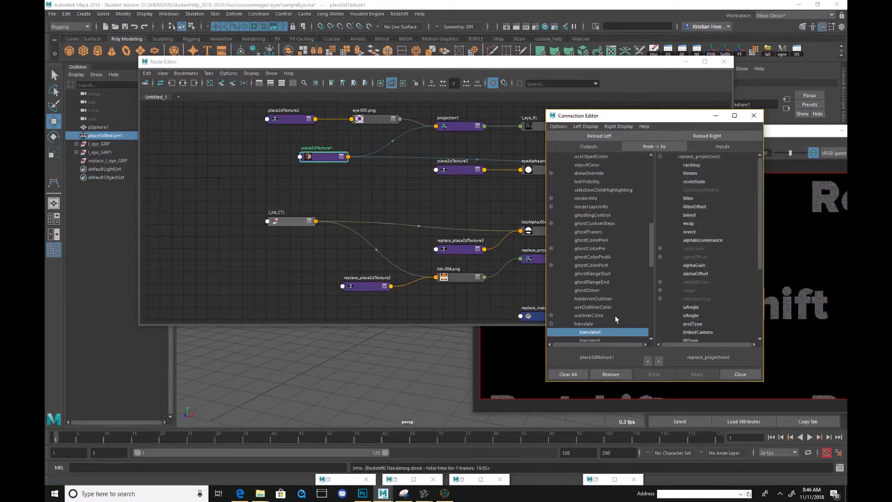
pyautogui.scroll(-3, 604, 296)
pyautogui.scroll(10, 605, 289)
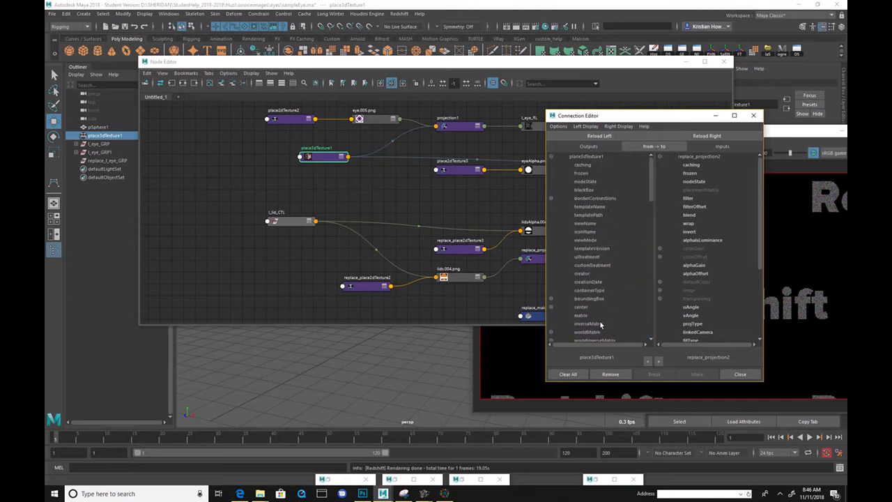
pyautogui.scroll(-3, 615, 342)
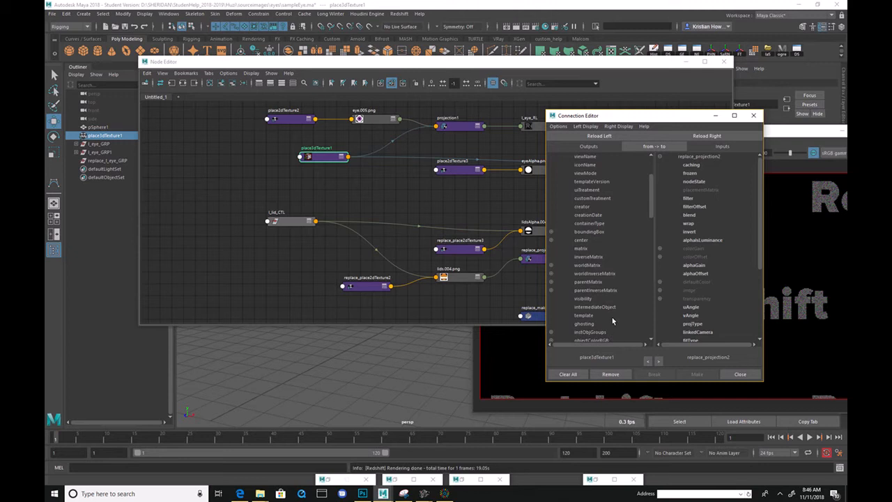
pyautogui.click(610, 274)
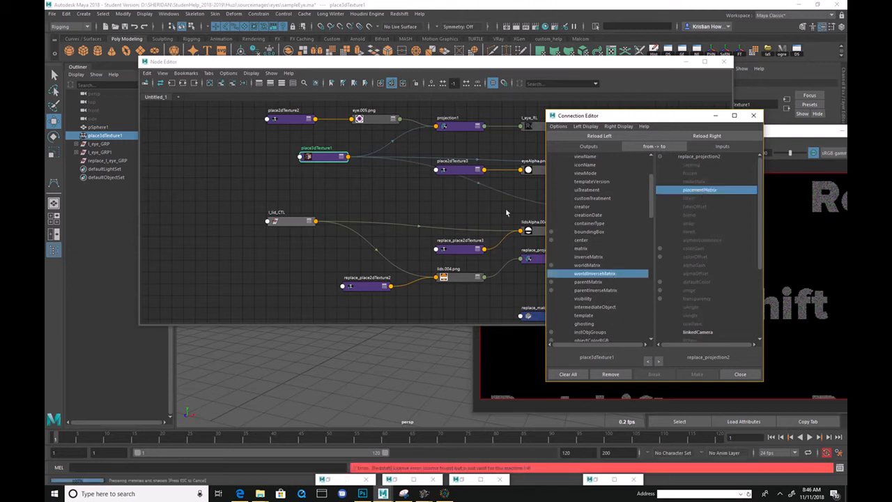
# - Connect place3dTexture1's worldInverseMatrix to the placementMatrix of replace_projection1 and minimize the Node Editor
pyautogui.moveTo(377, 189); pyautogui.dragTo(314, 192, button='middle')
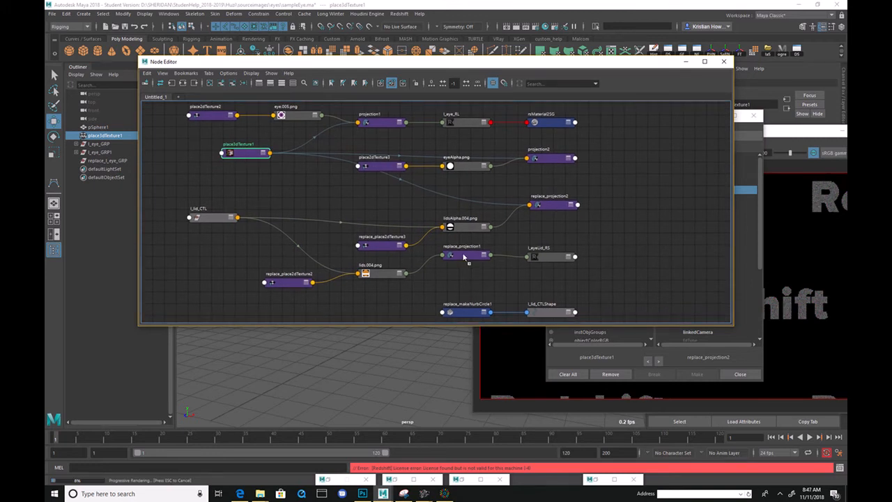
pyautogui.moveTo(463, 256); pyautogui.dragTo(462, 252, button='middle')
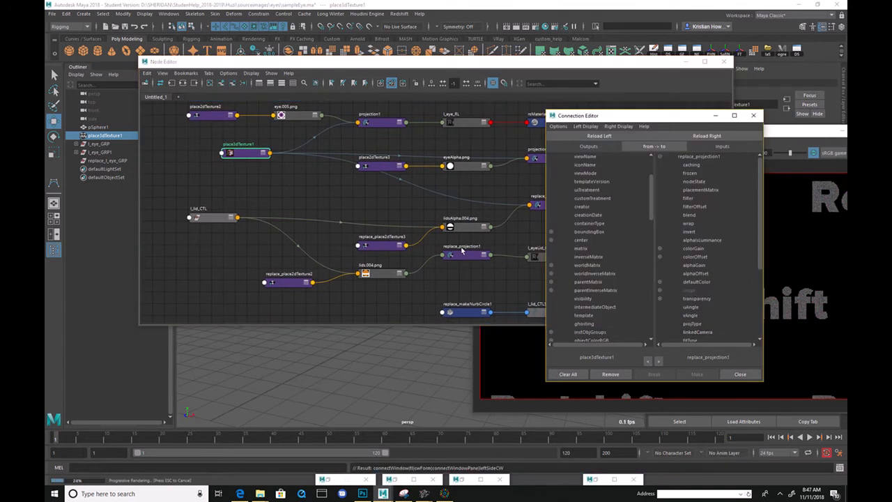
pyautogui.click(594, 273)
pyautogui.click(700, 190)
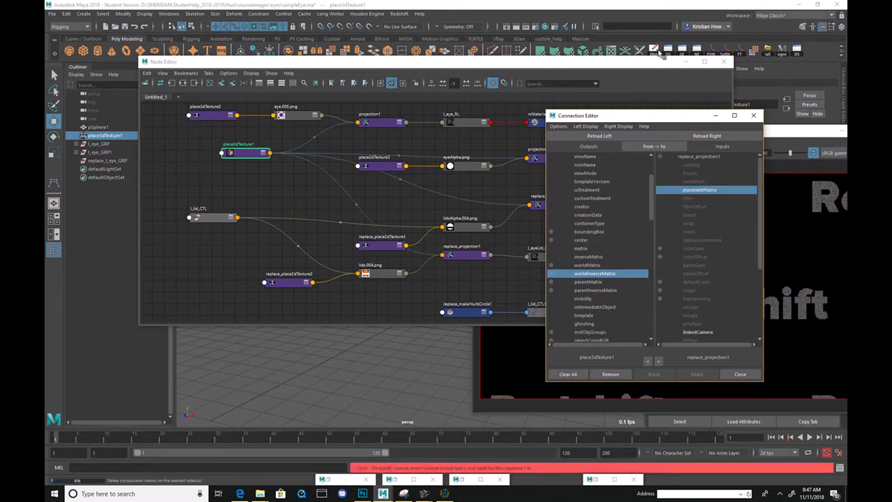
pyautogui.click(685, 64)
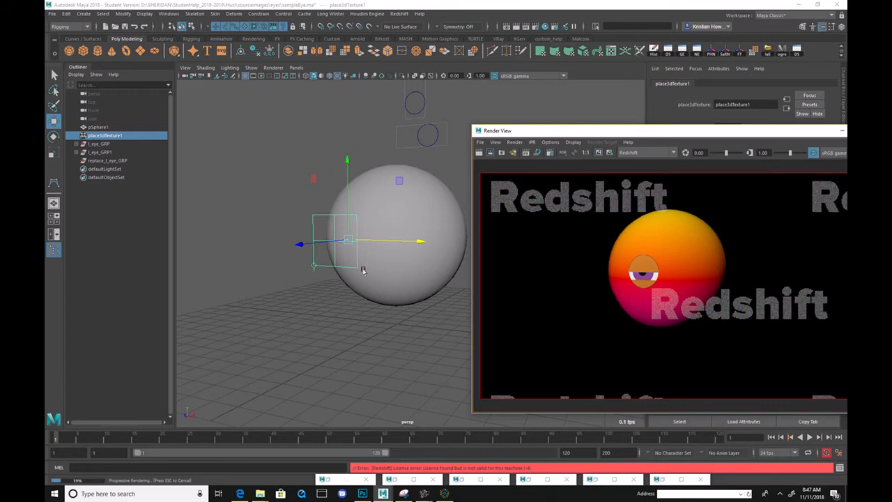
# - Scale place3dTexture1 along Y to about twice its height
pyautogui.click(329, 300)
pyautogui.click(325, 262)
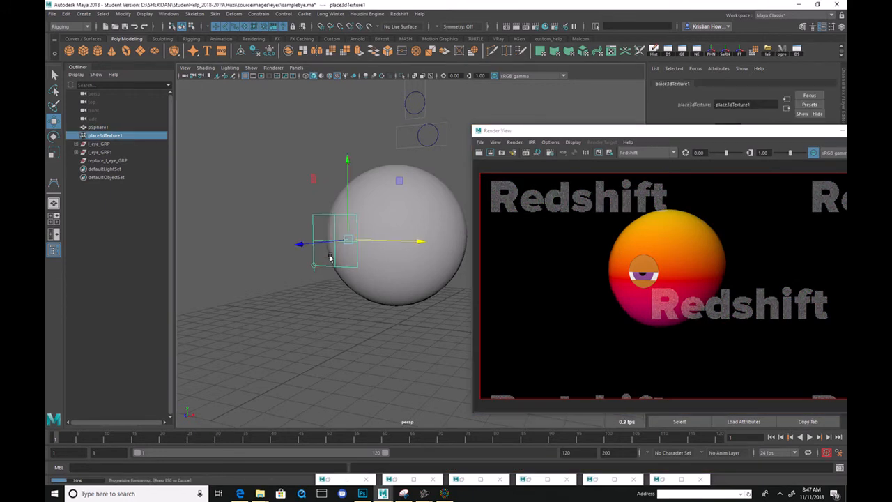
pyautogui.press('e')
pyautogui.press('w')
pyautogui.press('r')
pyautogui.moveTo(347, 162); pyautogui.dragTo(347, 82)
# - Move l_eye_CTL to the left end of its box and lower l_lid_CTL to the bottom of its box
pyautogui.click(417, 137)
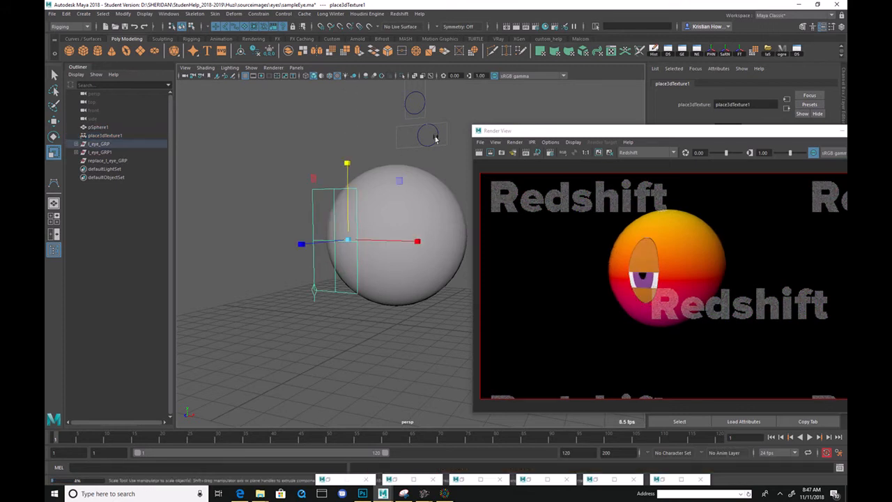
pyautogui.press('w')
pyautogui.moveTo(430, 138); pyautogui.dragTo(344, 151)
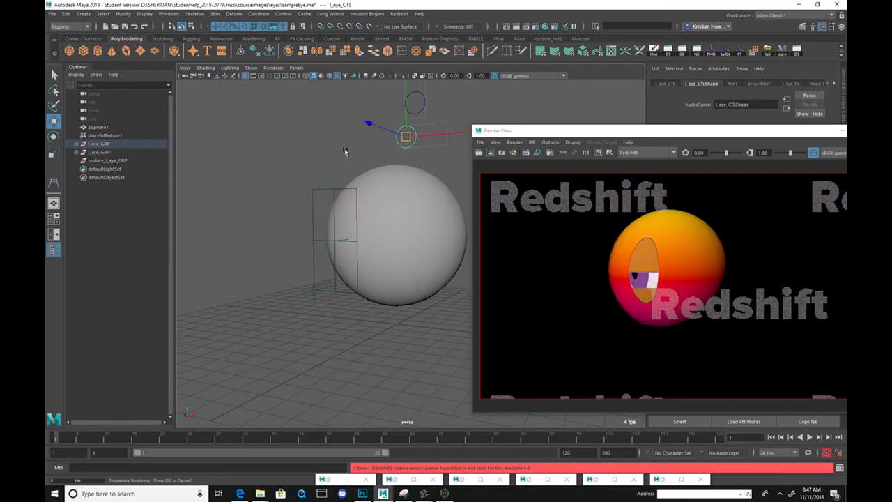
pyautogui.click(421, 106)
pyautogui.moveTo(423, 109)
pyautogui.mouseDown()
pyautogui.moveTo(420, 143)
pyautogui.moveTo(421, 70)
pyautogui.moveTo(423, 113)
pyautogui.mouseUp()
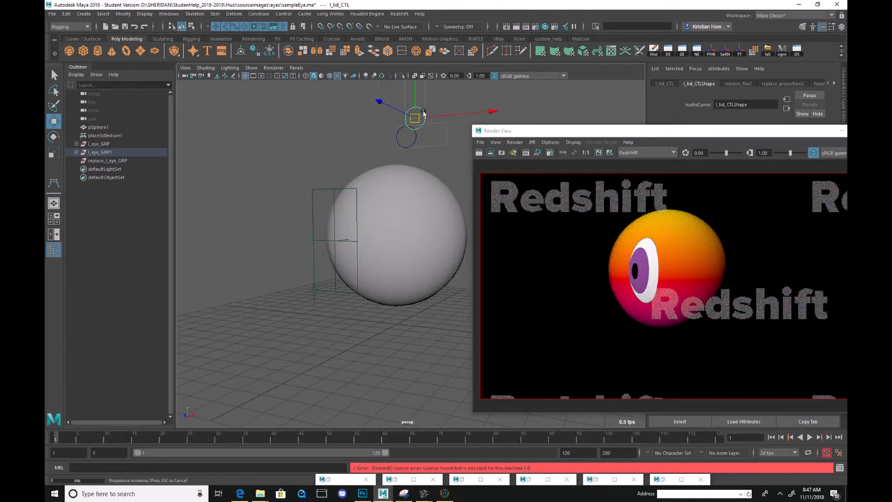
# - Scale place3dTexture1 back down along Y and set its Y scale to exactly 1
pyautogui.click(315, 189)
pyautogui.moveTo(716, 129); pyautogui.dragTo(709, 220)
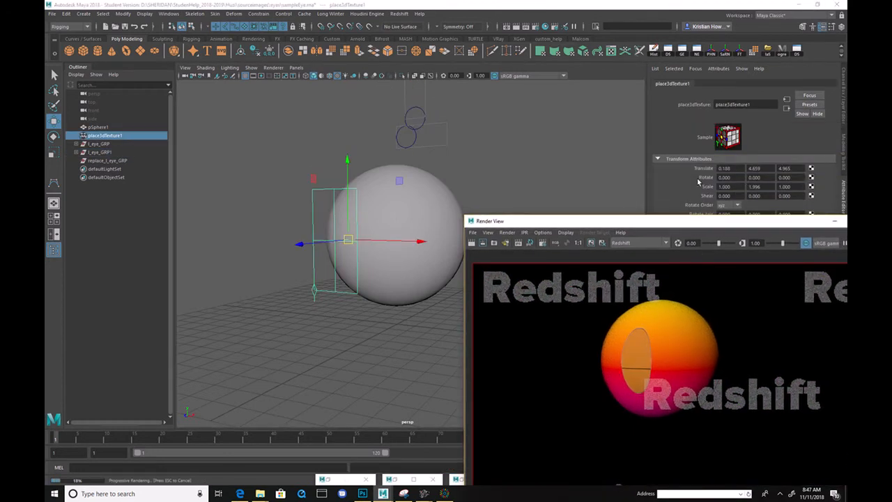
pyautogui.press('r')
pyautogui.moveTo(347, 167); pyautogui.dragTo(345, 195)
pyautogui.keyDown('alt'); pyautogui.moveTo(358, 260); pyautogui.dragTo(388, 308); pyautogui.keyUp('alt')
pyautogui.moveTo(364, 143); pyautogui.dragTo(365, 148)
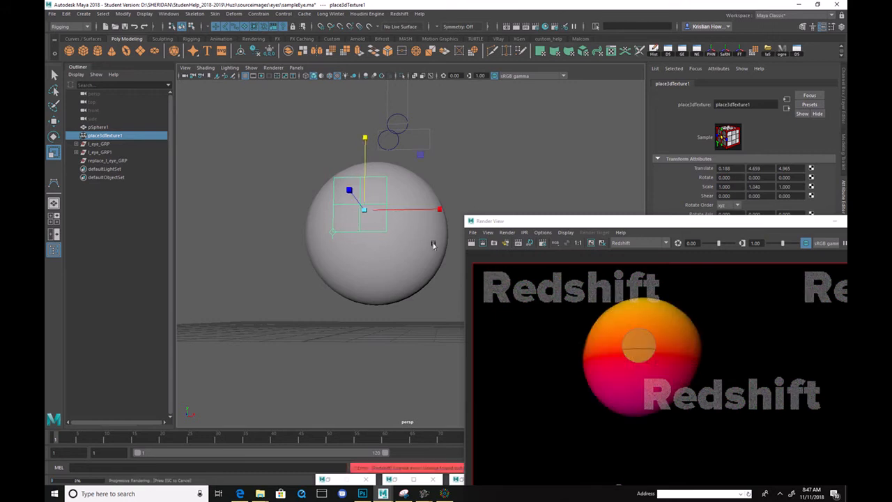
pyautogui.click(765, 187)
pyautogui.write('1')
pyautogui.press('Return')
# - Save the scene as sampleEye.ma in the eyes folder, accepting the student version notice
pyautogui.click(53, 14)
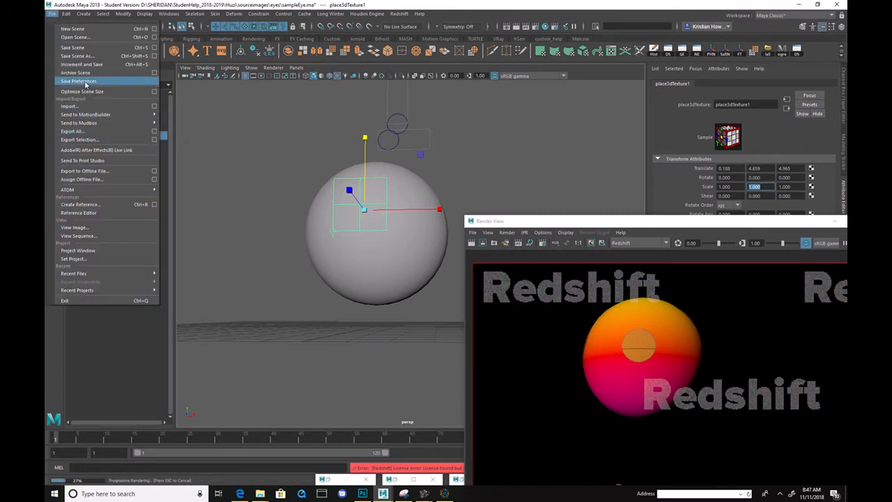
pyautogui.click(87, 57)
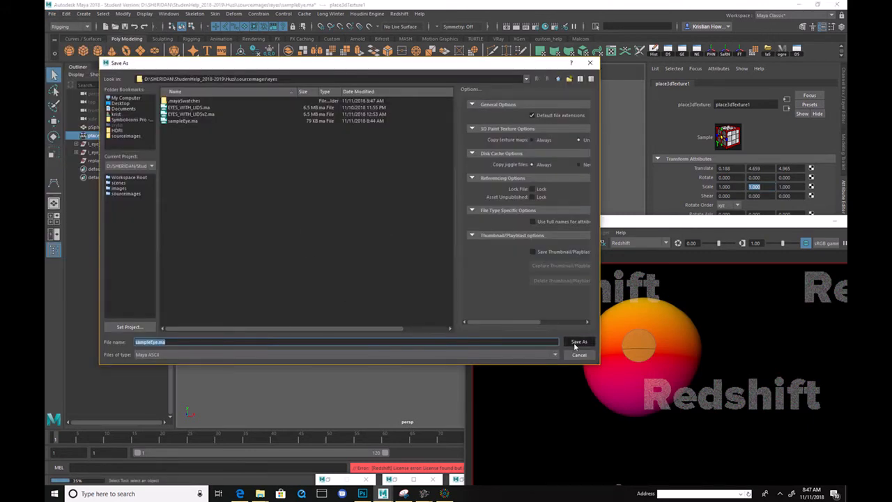
pyautogui.click(578, 342)
pyautogui.click(336, 230)
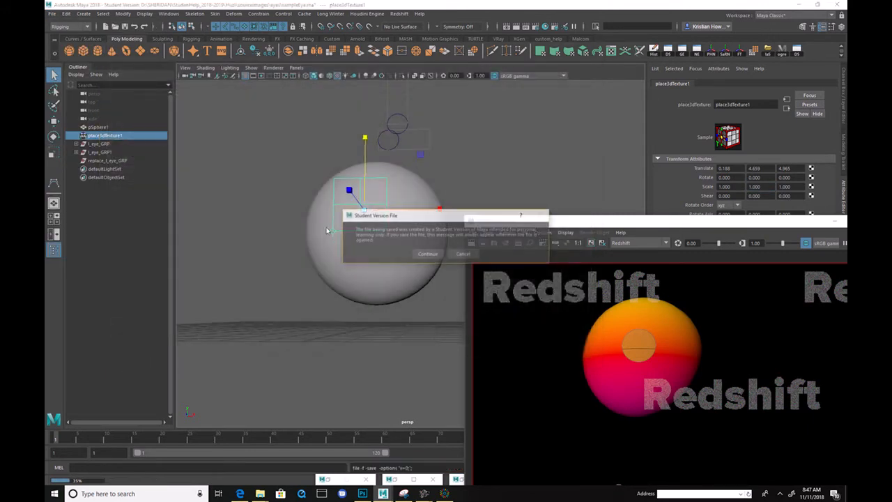
pyautogui.click(433, 252)
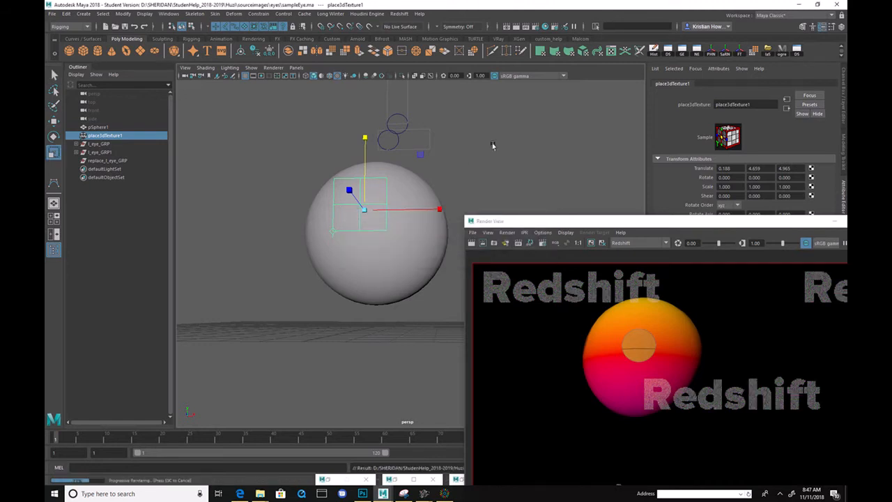
# - Import sampleEye.ma into the current scene to duplicate the eye rig, accepting the student version notice
pyautogui.keyDown('alt'); pyautogui.moveTo(494, 146); pyautogui.dragTo(490, 157); pyautogui.keyUp('alt')
pyautogui.keyDown('alt'); pyautogui.moveTo(490, 158); pyautogui.dragTo(233, 101, button='right'); pyautogui.keyUp('alt')
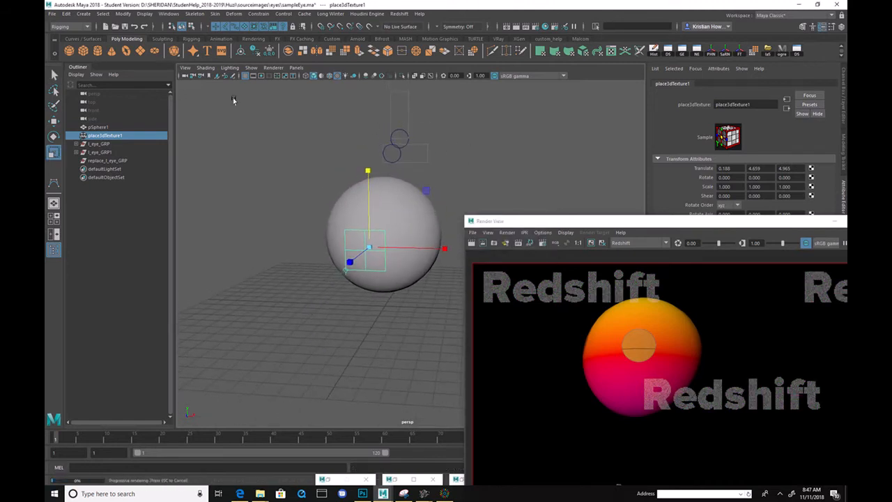
pyautogui.click(52, 13)
pyautogui.click(105, 106)
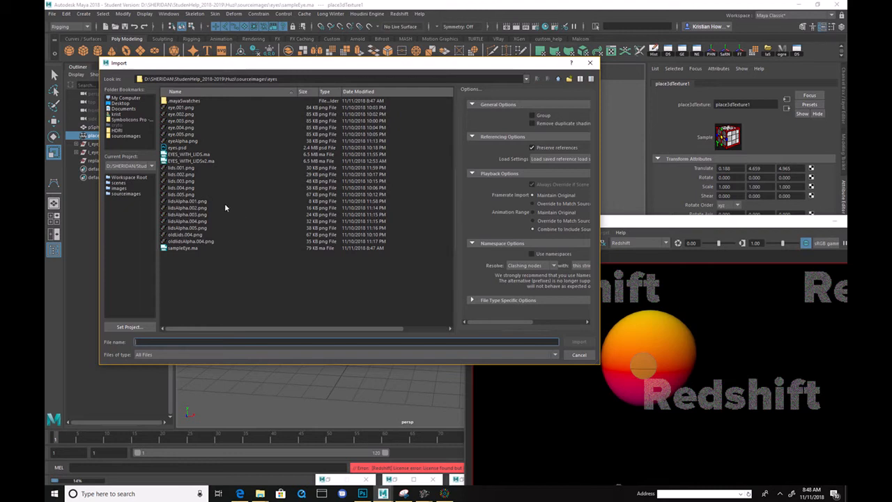
pyautogui.doubleClick(180, 248)
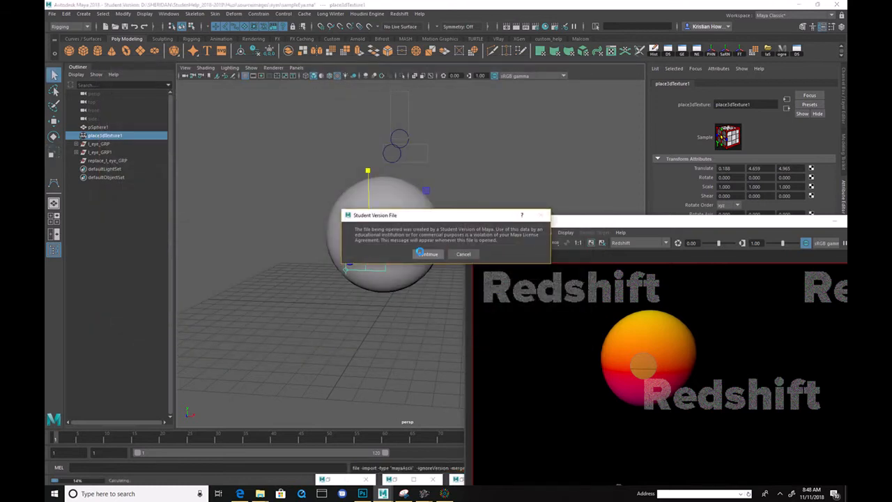
pyautogui.click(420, 253)
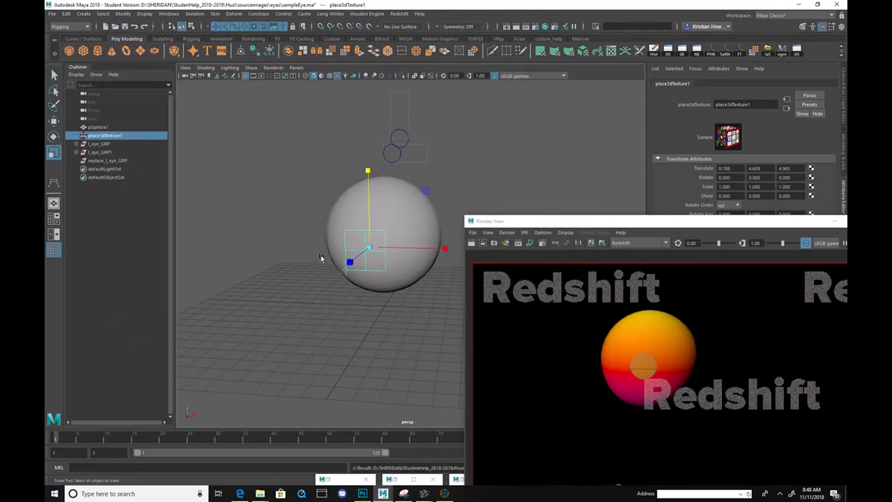
# - Delete the imported duplicate sphere replace_pSphere1
pyautogui.click(312, 251)
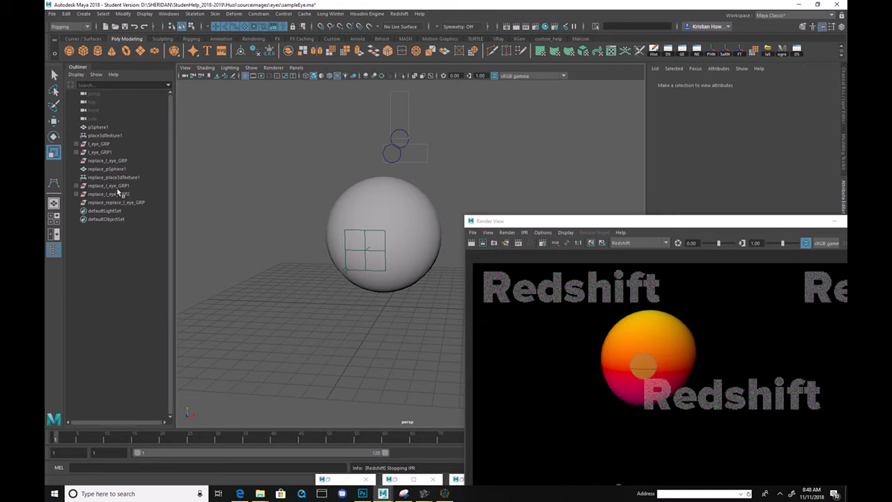
pyautogui.click(358, 209)
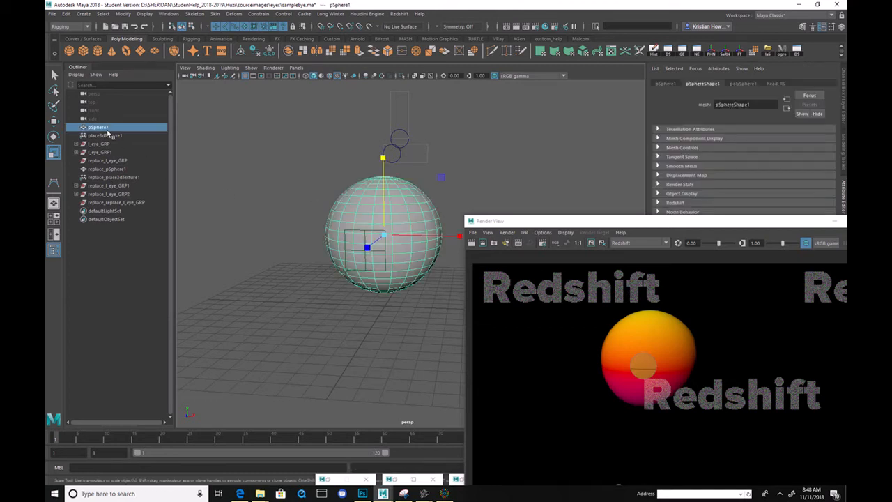
pyautogui.click(131, 169)
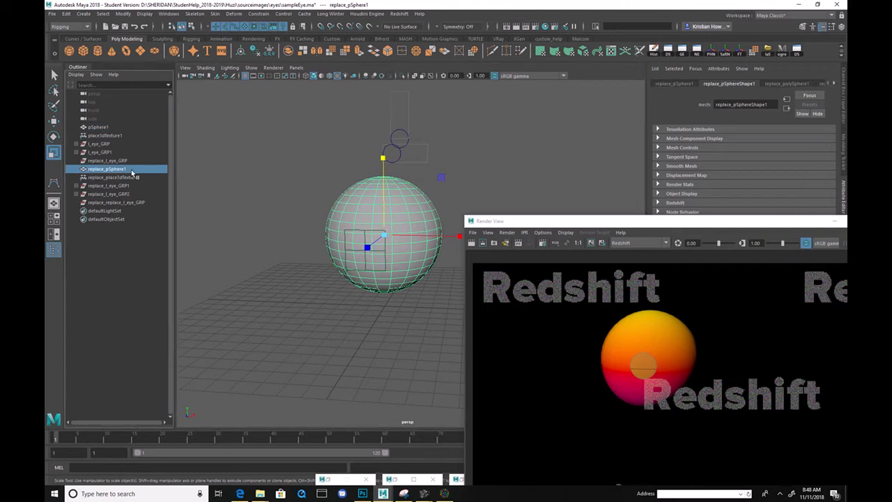
pyautogui.press('Delete')
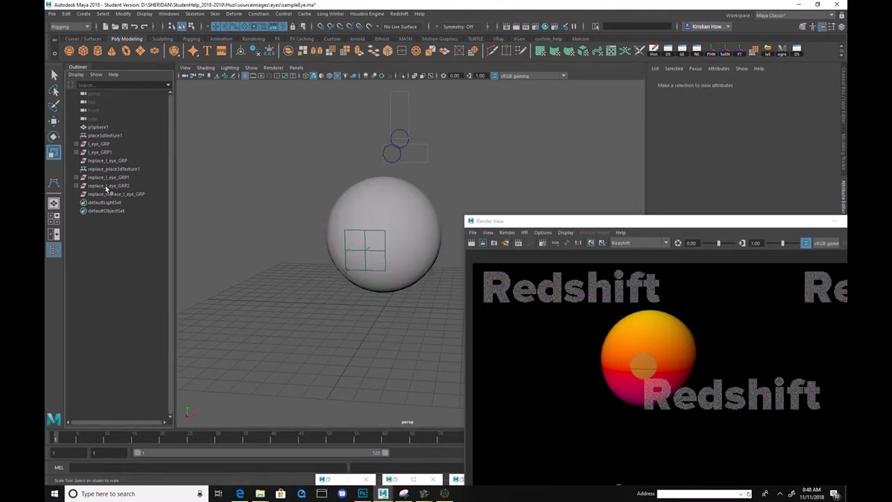
# - Move the overlapping placement nodes apart along X, replace_place3dTexture1 to the sphere's left side and place3dTexture1 to its right side
pyautogui.moveTo(512, 216); pyautogui.dragTo(510, 118)
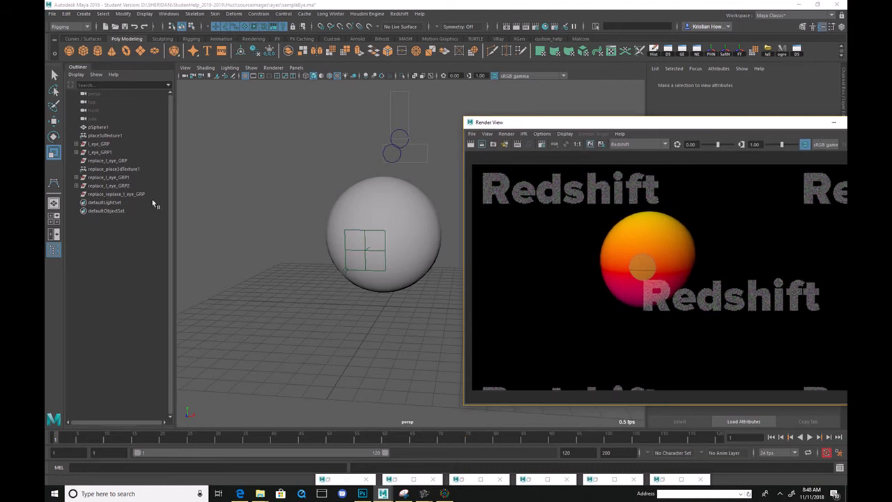
pyautogui.keyDown('alt'); pyautogui.moveTo(290, 180); pyautogui.dragTo(275, 189); pyautogui.keyUp('alt')
pyautogui.keyDown('alt'); pyautogui.moveTo(274, 189); pyautogui.dragTo(299, 201, button='right'); pyautogui.keyUp('alt')
pyautogui.keyDown('alt'); pyautogui.moveTo(299, 202); pyautogui.dragTo(360, 198, button='middle'); pyautogui.keyUp('alt')
pyautogui.keyDown('alt'); pyautogui.moveTo(360, 197); pyautogui.dragTo(361, 188); pyautogui.keyUp('alt')
pyautogui.keyDown('alt'); pyautogui.moveTo(361, 188); pyautogui.dragTo(428, 160, button='middle'); pyautogui.keyUp('alt')
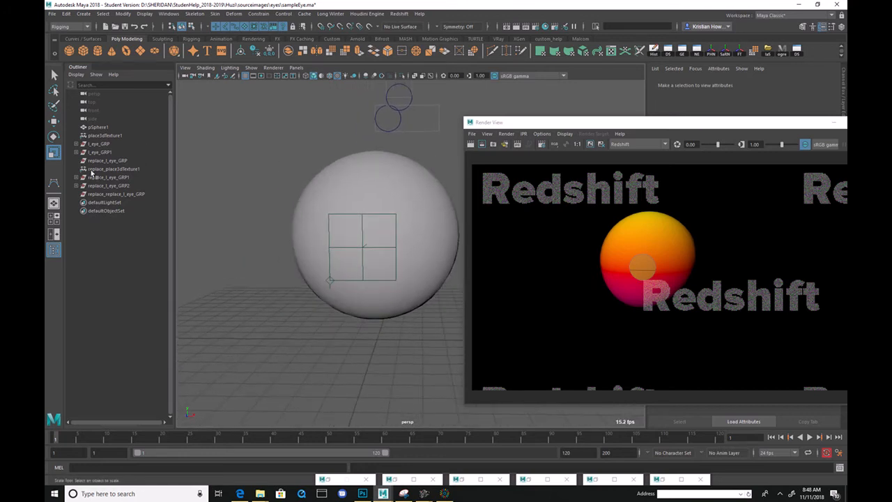
pyautogui.click(330, 217)
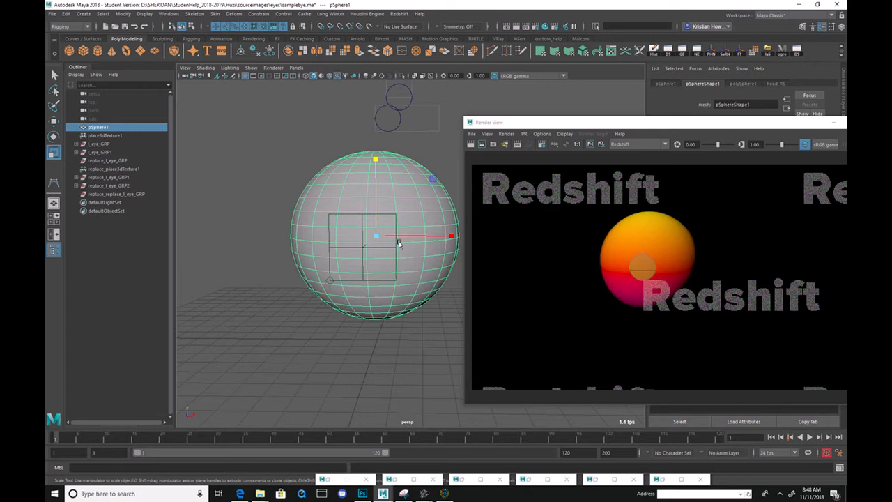
pyautogui.click(361, 216)
pyautogui.keyDown('alt'); pyautogui.moveTo(360, 213); pyautogui.dragTo(384, 235); pyautogui.keyUp('alt')
pyautogui.press('w')
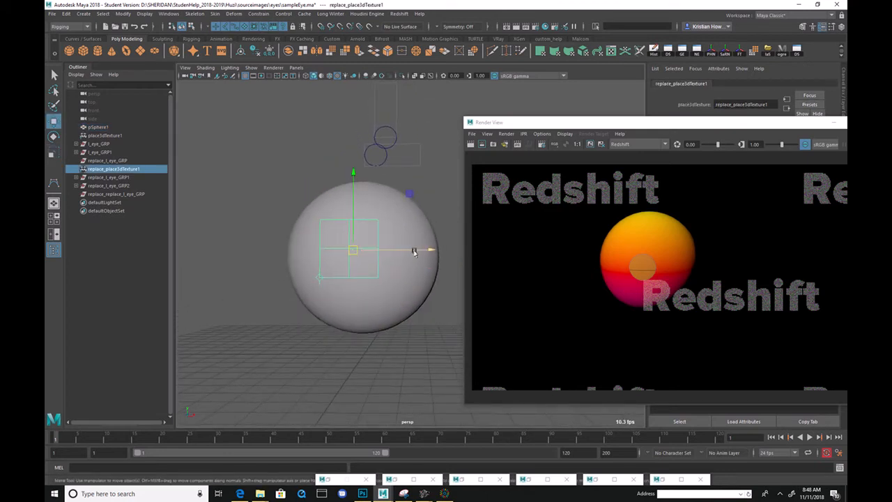
pyautogui.moveTo(412, 251)
pyautogui.mouseDown()
pyautogui.moveTo(379, 249)
pyautogui.moveTo(428, 253)
pyautogui.moveTo(417, 253)
pyautogui.mouseUp()
pyautogui.click(377, 238)
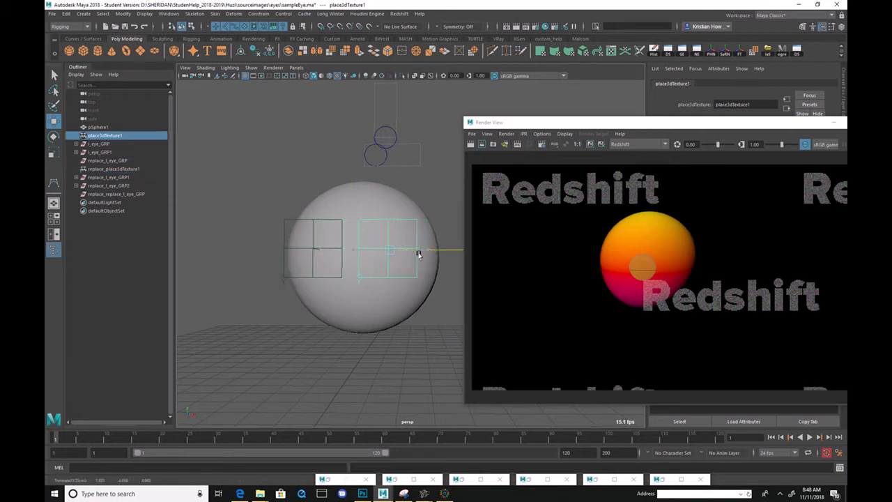
# - Bring replace_place3dTexture1 and place3dTexture1 closer together along X until only a narrow gap separates them
pyautogui.click(339, 244)
pyautogui.moveTo(361, 249); pyautogui.dragTo(365, 251)
pyautogui.click(412, 247)
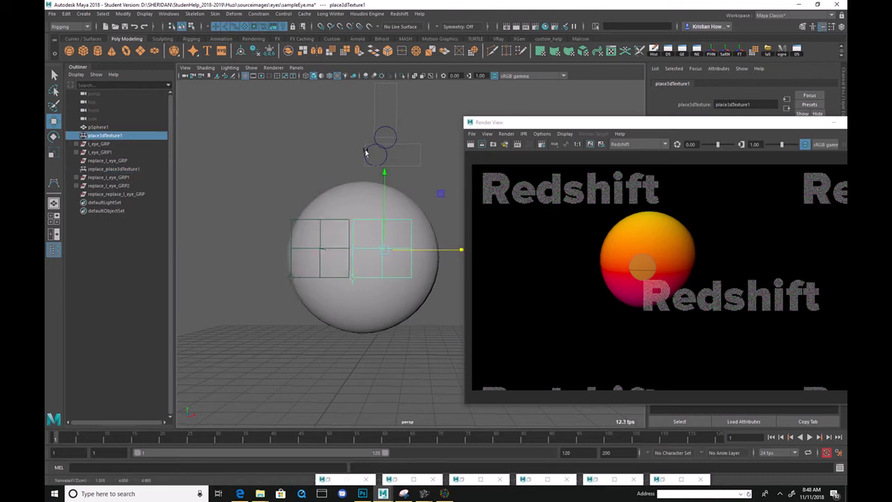
# - Move replace_l_eye_GRP1 and replace_l_eye_GRP2 together along X so they sit left of the original eye and lid controls
pyautogui.moveTo(141, 178); pyautogui.dragTo(141, 186)
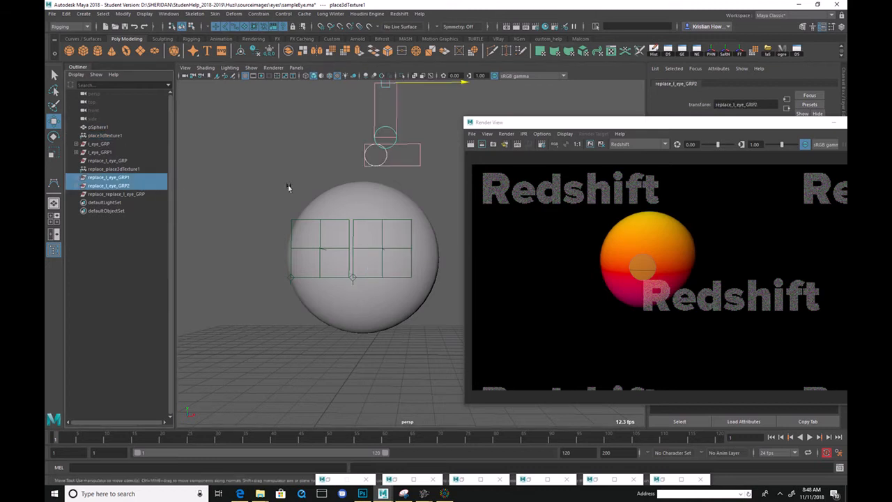
pyautogui.moveTo(464, 86); pyautogui.dragTo(404, 95)
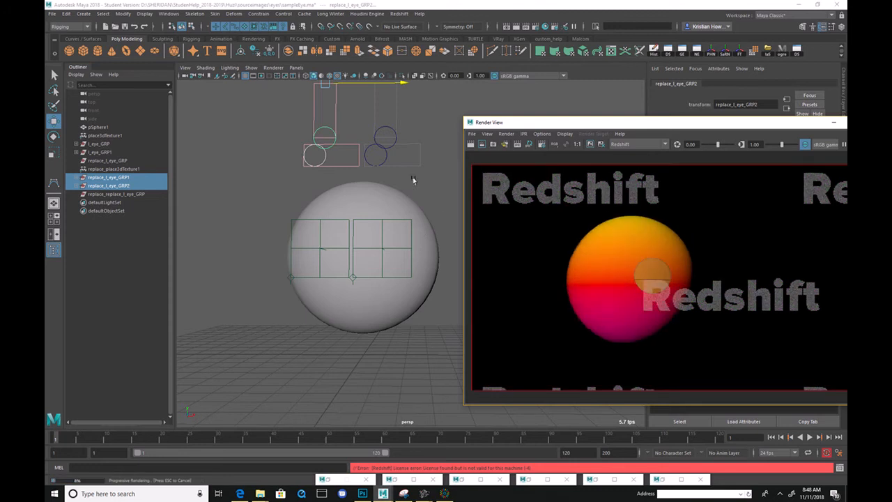
# - Slide place3dTexture1 and replace_place3dTexture1 along X in turn to check which one drives the eye in the live render
pyautogui.keyDown('alt'); pyautogui.moveTo(412, 183); pyautogui.dragTo(409, 190); pyautogui.keyUp('alt')
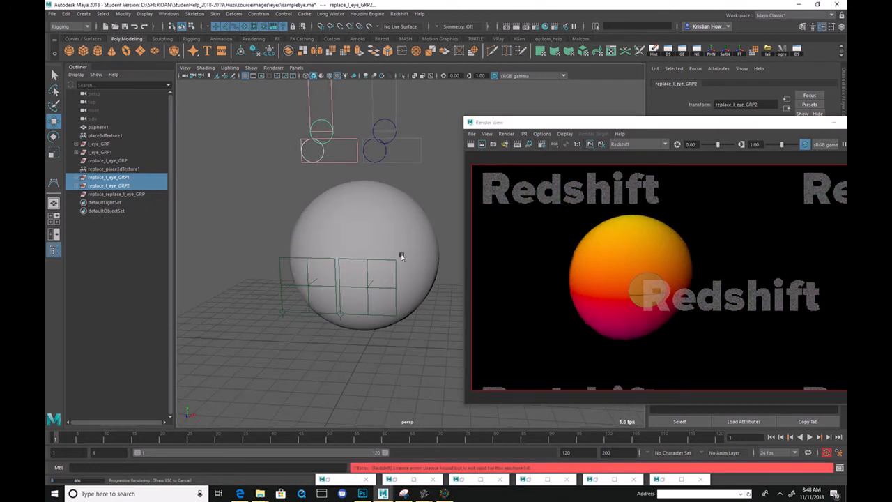
pyautogui.click(359, 262)
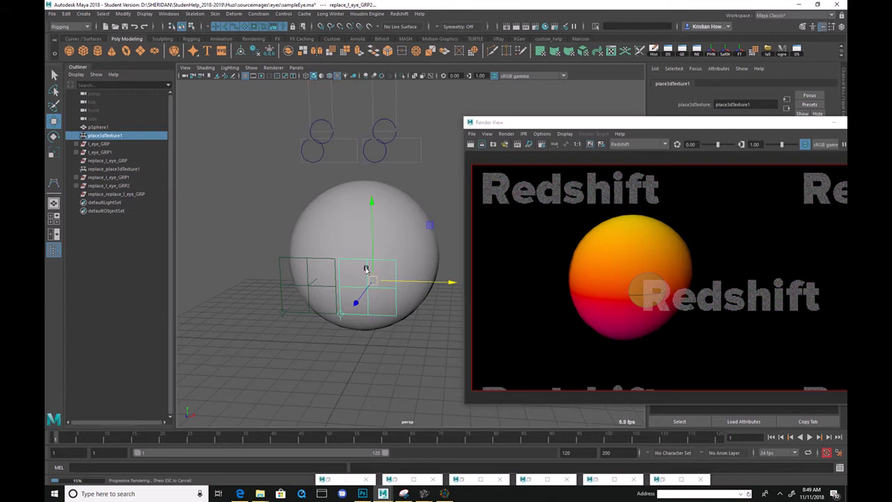
pyautogui.moveTo(419, 281)
pyautogui.mouseDown()
pyautogui.moveTo(454, 281)
pyautogui.moveTo(429, 281)
pyautogui.mouseUp()
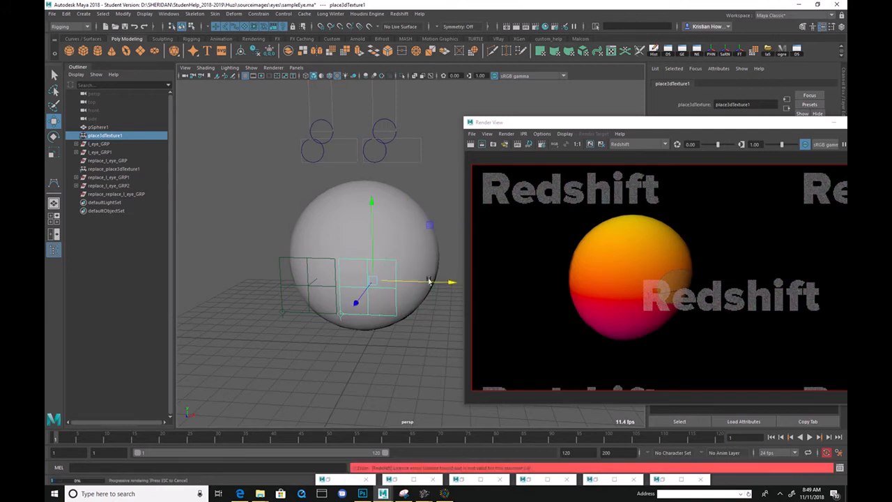
pyautogui.click(312, 259)
pyautogui.click(278, 260)
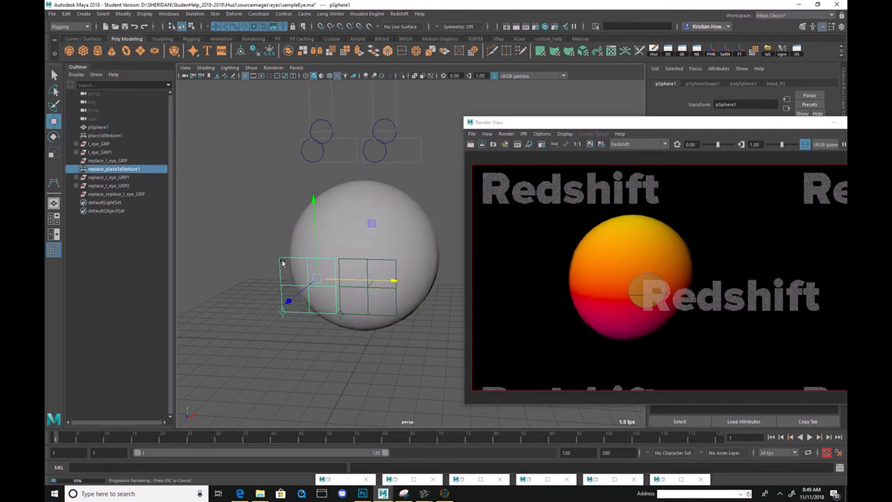
pyautogui.moveTo(364, 279)
pyautogui.mouseDown()
pyautogui.moveTo(342, 279)
pyautogui.moveTo(365, 282)
pyautogui.mouseUp()
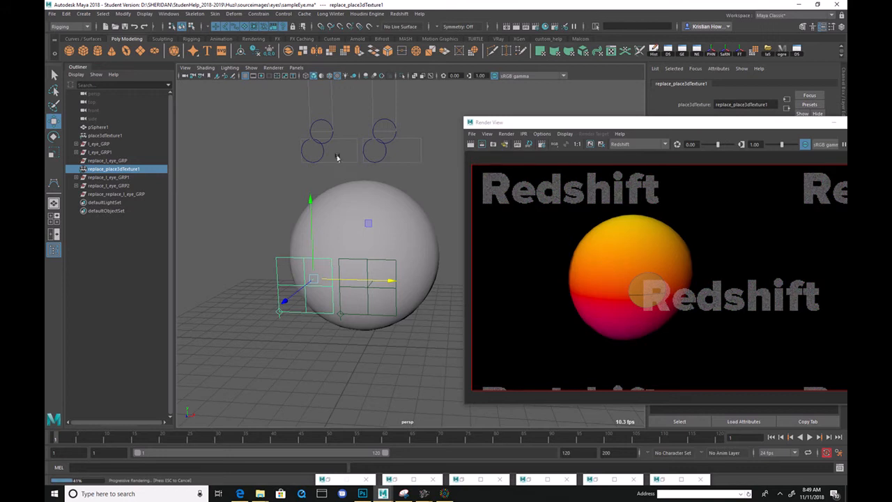
# - Open the Hypershade and reposition the head_RS node beside l_eyeLid_RS in the graph
pyautogui.moveTo(597, 123); pyautogui.dragTo(625, 170)
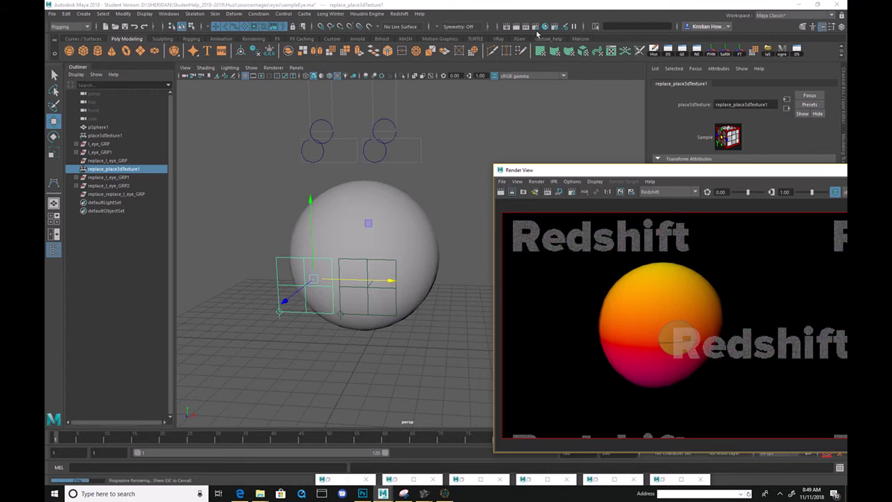
pyautogui.click(546, 26)
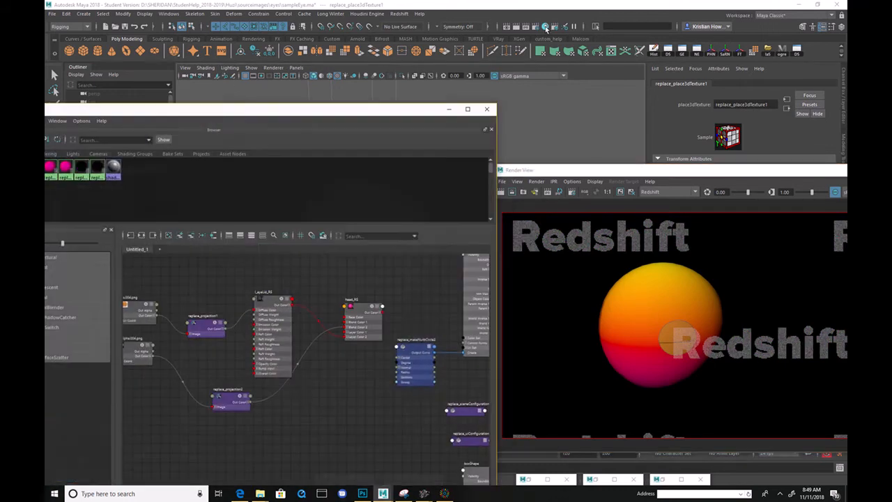
pyautogui.doubleClick(364, 107)
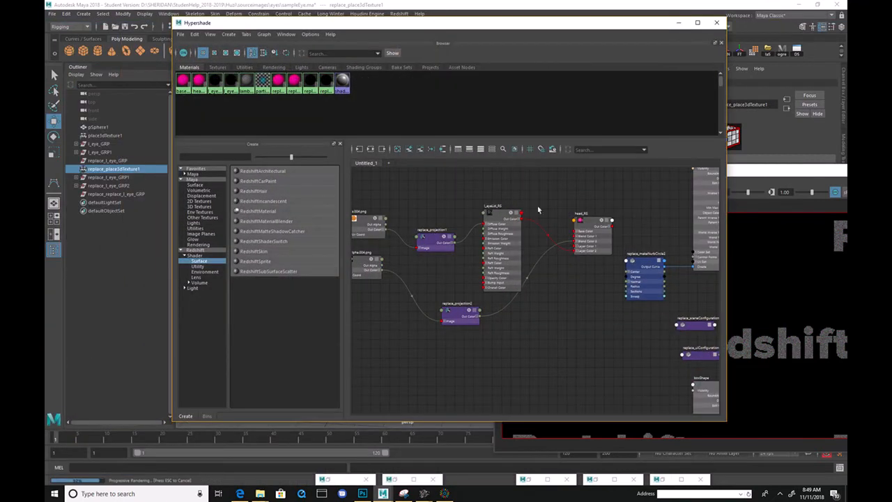
pyautogui.keyDown('alt'); pyautogui.moveTo(487, 237); pyautogui.dragTo(369, 241, button='middle'); pyautogui.keyUp('alt')
pyautogui.keyDown('alt'); pyautogui.moveTo(504, 216); pyautogui.dragTo(493, 241, button='middle'); pyautogui.keyUp('alt')
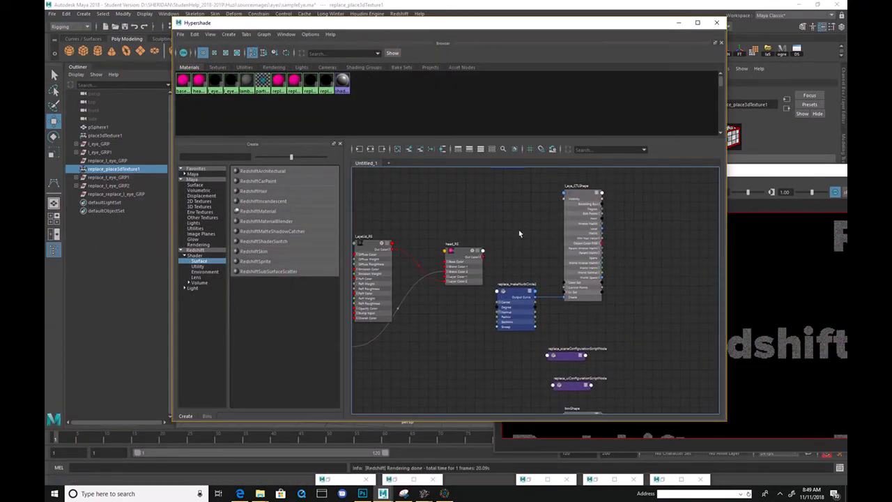
pyautogui.scroll(3, 437, 212)
pyautogui.keyDown('alt'); pyautogui.moveTo(467, 214); pyautogui.dragTo(648, 209, button='middle'); pyautogui.keyUp('alt')
pyautogui.moveTo(656, 235); pyautogui.dragTo(652, 274)
pyautogui.keyDown('alt'); pyautogui.moveTo(430, 238); pyautogui.dragTo(457, 217, button='middle'); pyautogui.keyUp('alt')
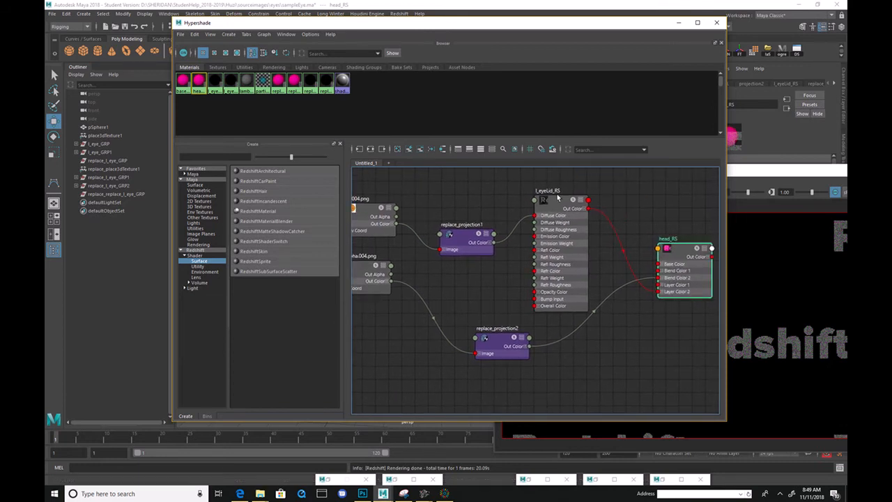
# - Select the head_RS node network in the Hypershade graph and graph its full input connections
pyautogui.moveTo(688, 255); pyautogui.dragTo(682, 319)
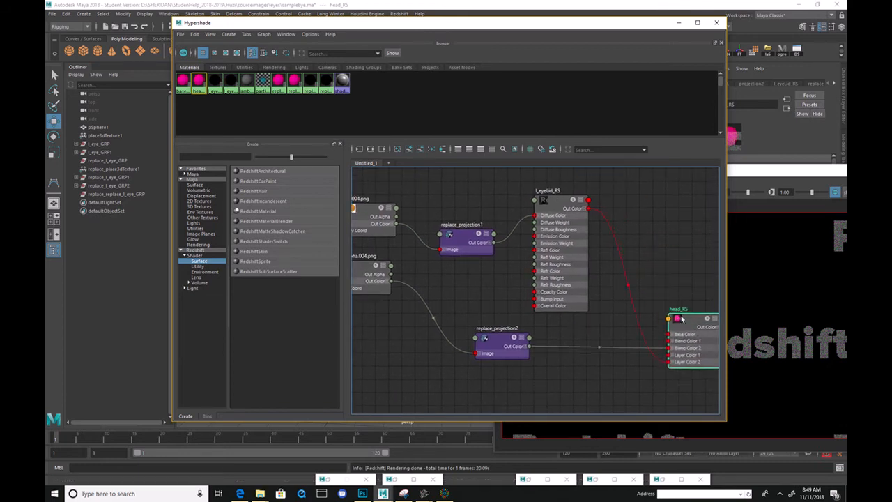
pyautogui.click(322, 82)
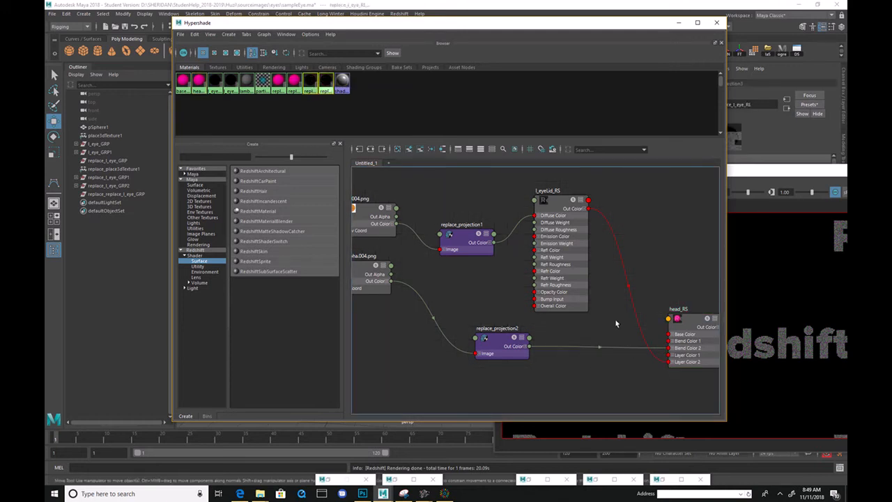
pyautogui.keyDown('alt'); pyautogui.moveTo(493, 234); pyautogui.dragTo(412, 237, button='right'); pyautogui.keyUp('alt')
pyautogui.keyDown('alt'); pyautogui.moveTo(478, 235); pyautogui.dragTo(502, 246, button='middle'); pyautogui.keyUp('alt')
pyautogui.scroll(3, 501, 245)
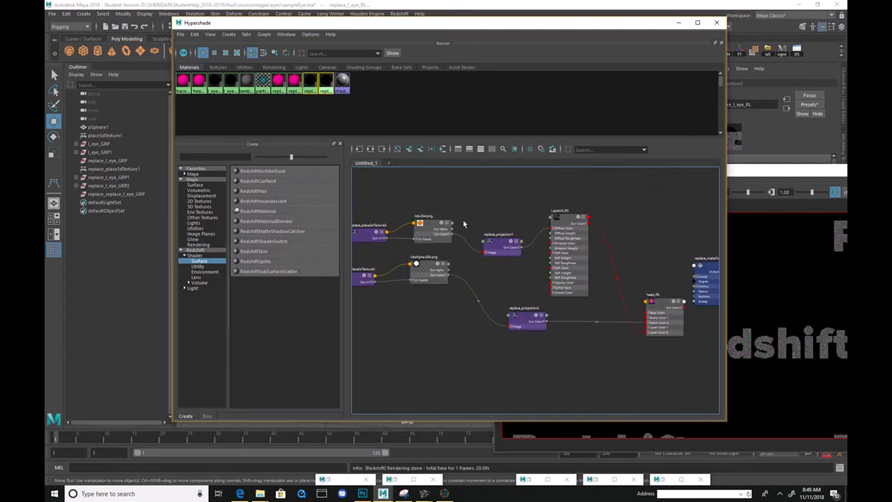
pyautogui.scroll(-3, 460, 219)
pyautogui.moveTo(408, 187); pyautogui.dragTo(606, 349)
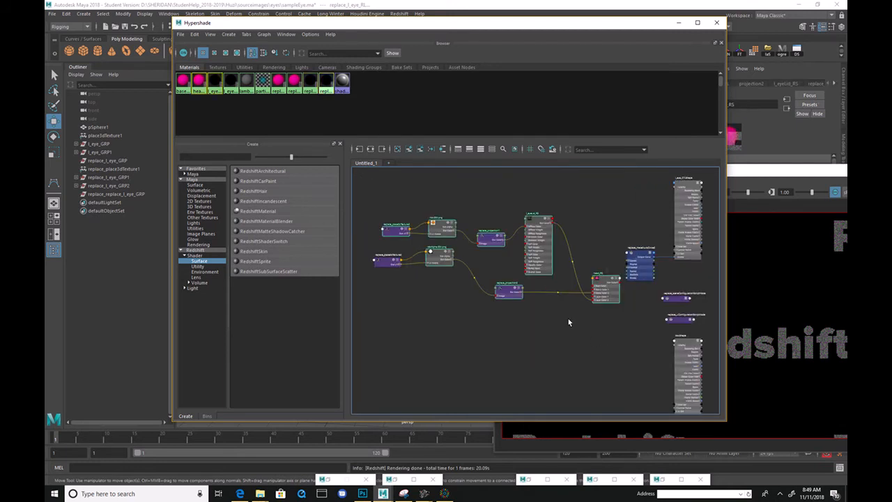
pyautogui.click(362, 150)
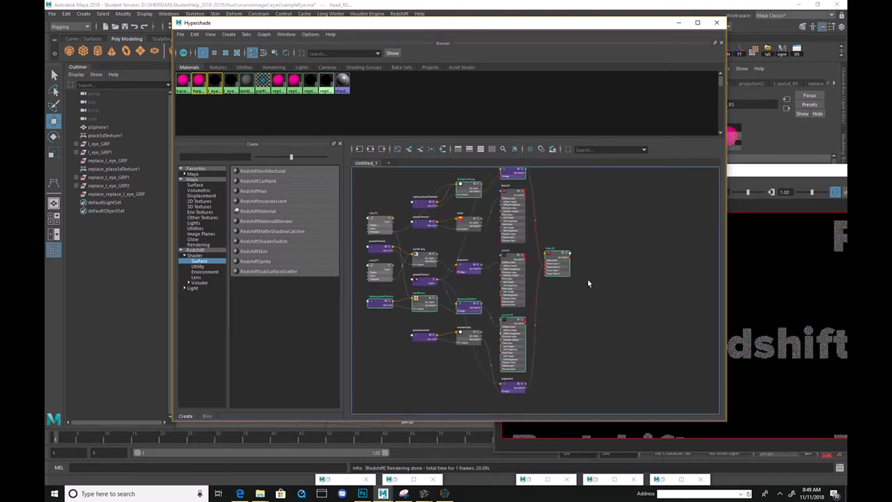
# - Add the replace_l_eyeLid_RS and replace_l_eye_RL materials to the graph and place head_RS just above them
pyautogui.click(310, 81)
pyautogui.moveTo(307, 81); pyautogui.dragTo(628, 271, button='middle')
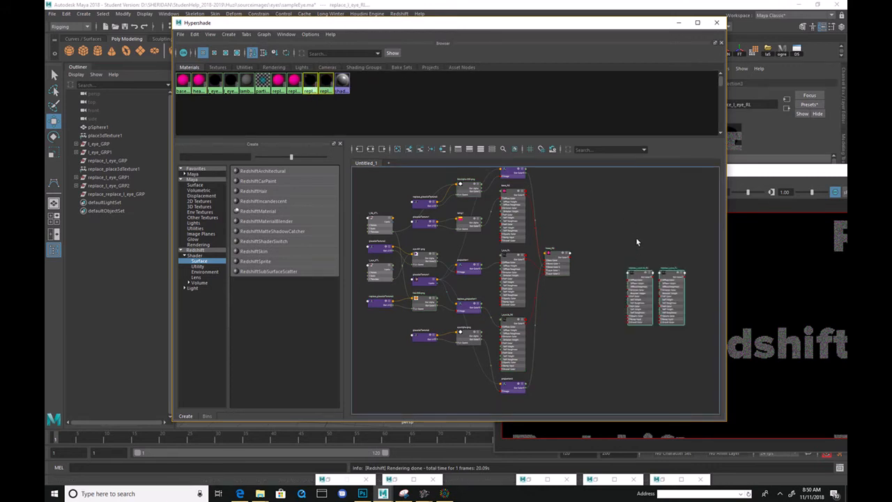
pyautogui.keyDown('alt'); pyautogui.moveTo(622, 222); pyautogui.dragTo(572, 209, button='middle'); pyautogui.keyUp('alt')
pyautogui.scroll(3, 572, 210)
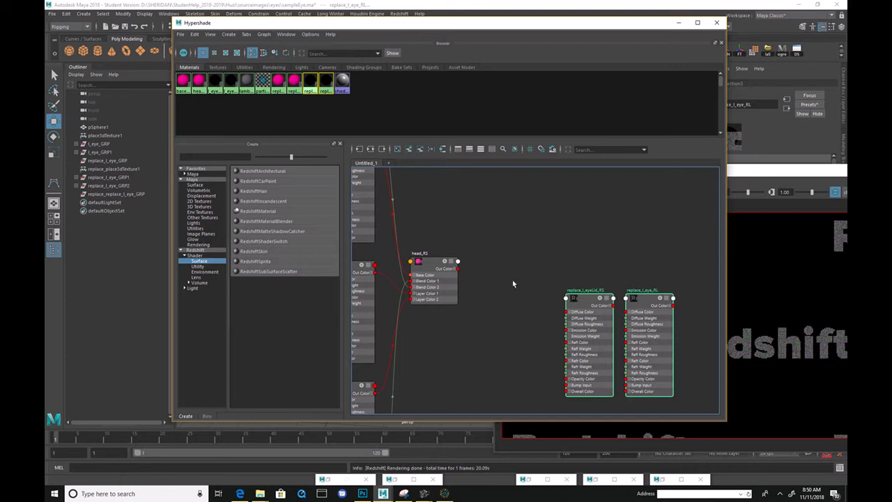
pyautogui.moveTo(431, 263); pyautogui.dragTo(531, 216)
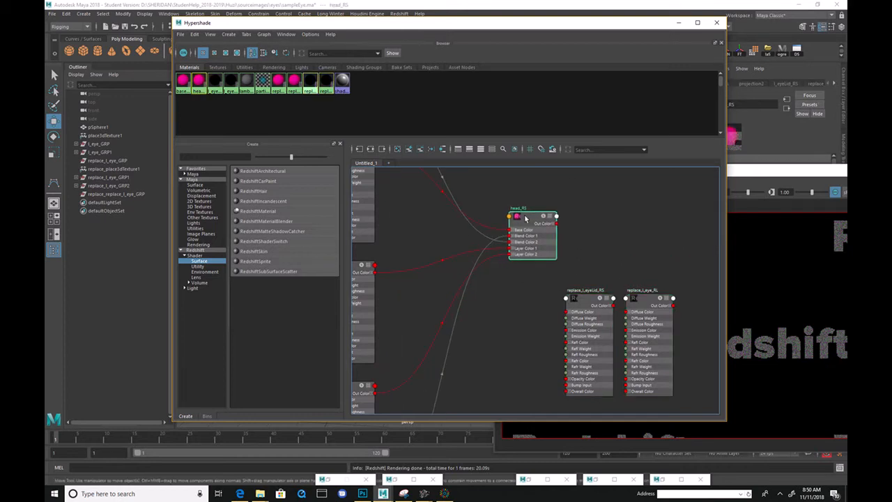
# - Connect replace_l_eye_RL to head_RS's Layer 3 Material Color and replace_l_eyeLid_RS to its Layer 4 Material Color
pyautogui.moveTo(617, 30); pyautogui.dragTo(498, 52)
pyautogui.moveTo(703, 170); pyautogui.dragTo(703, 344)
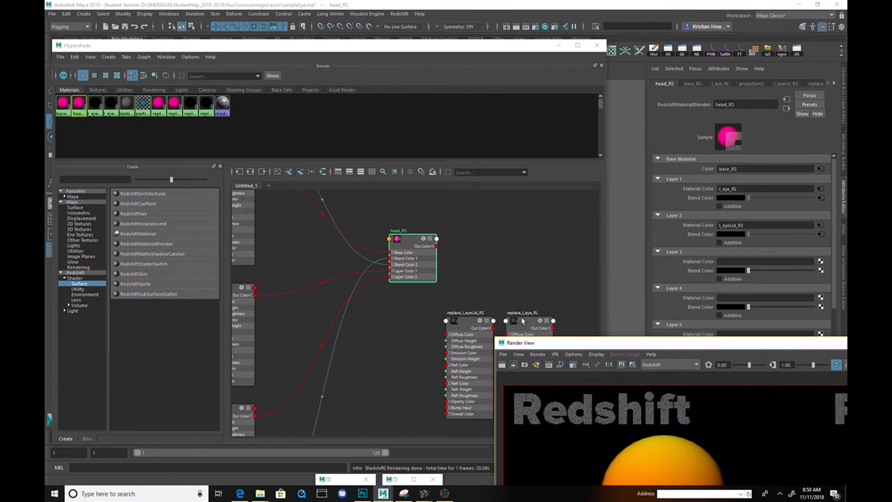
pyautogui.click(473, 298)
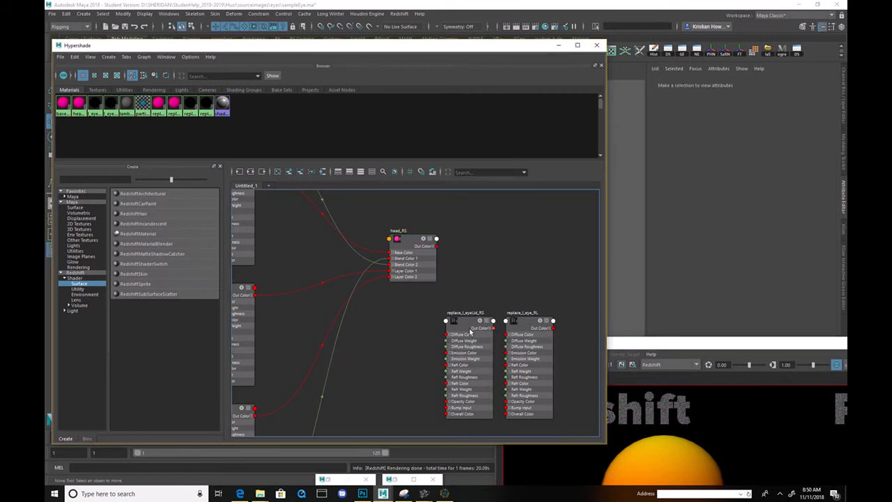
pyautogui.click(410, 242)
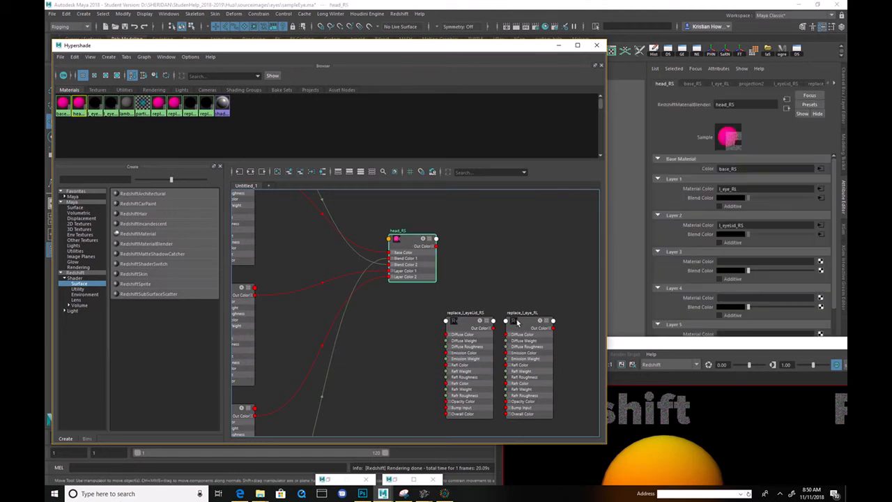
pyautogui.moveTo(519, 324); pyautogui.dragTo(753, 264, button='middle')
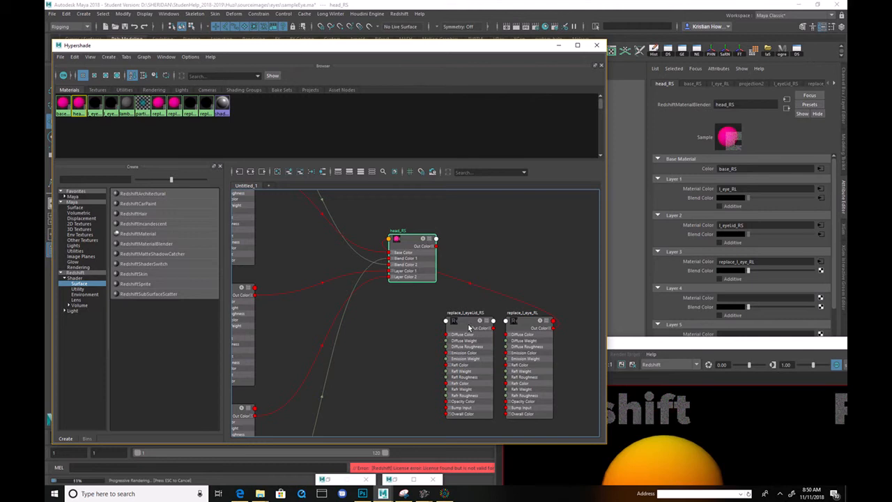
pyautogui.moveTo(596, 314); pyautogui.dragTo(658, 306, button='middle')
# - Assign head_RS to the sphere in the viewport and reposition its node above the two replacement materials
pyautogui.moveTo(523, 49); pyautogui.dragTo(249, 78)
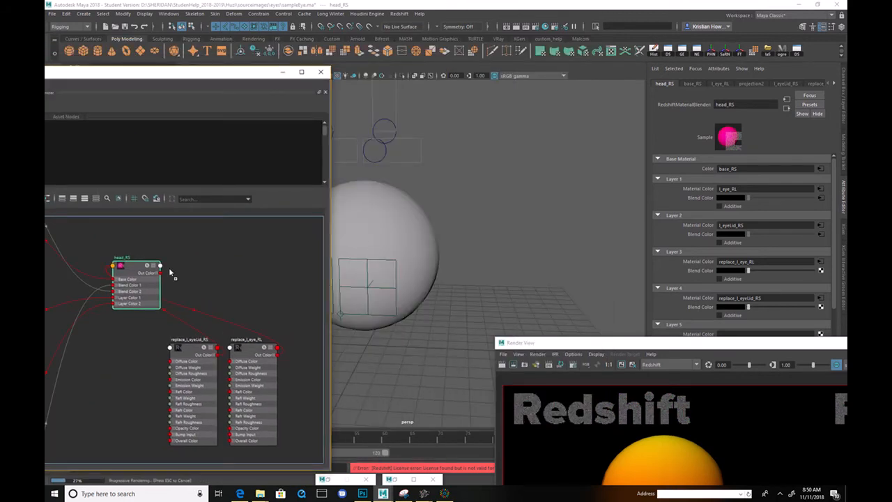
pyautogui.moveTo(138, 269); pyautogui.dragTo(367, 239, button='middle')
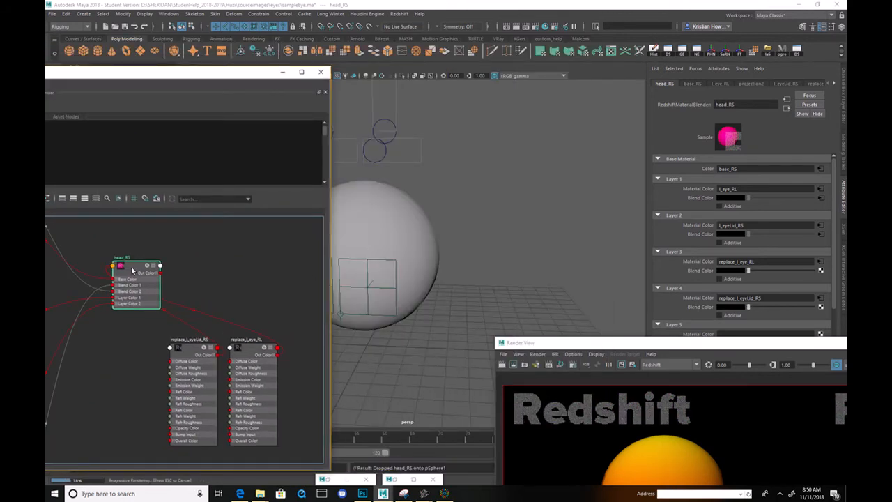
pyautogui.moveTo(132, 269); pyautogui.dragTo(223, 244)
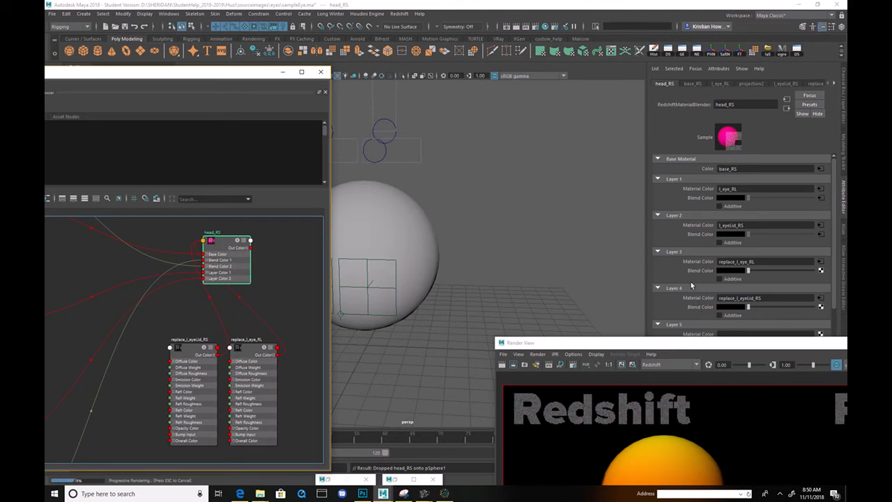
# - Graph the input connections of head_RS again, collapse all its nodes to compact form and rearrange the graph
pyautogui.moveTo(177, 78); pyautogui.dragTo(606, 26)
pyautogui.click(393, 145)
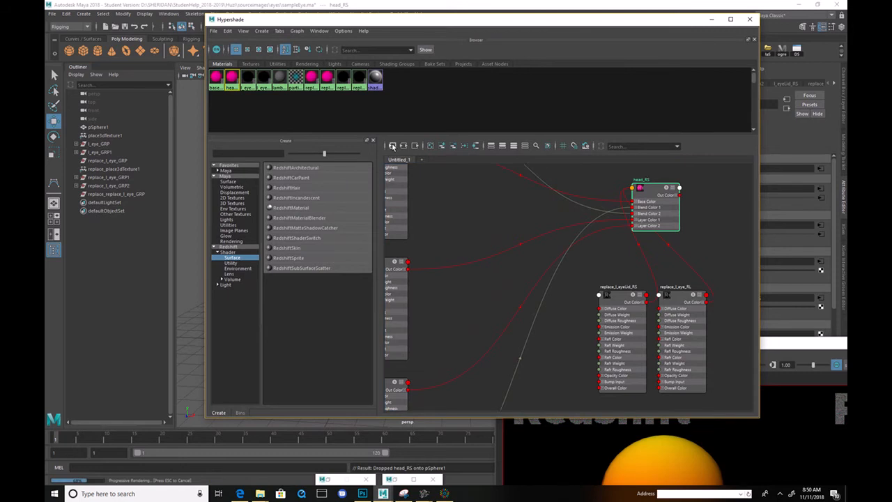
pyautogui.click(392, 146)
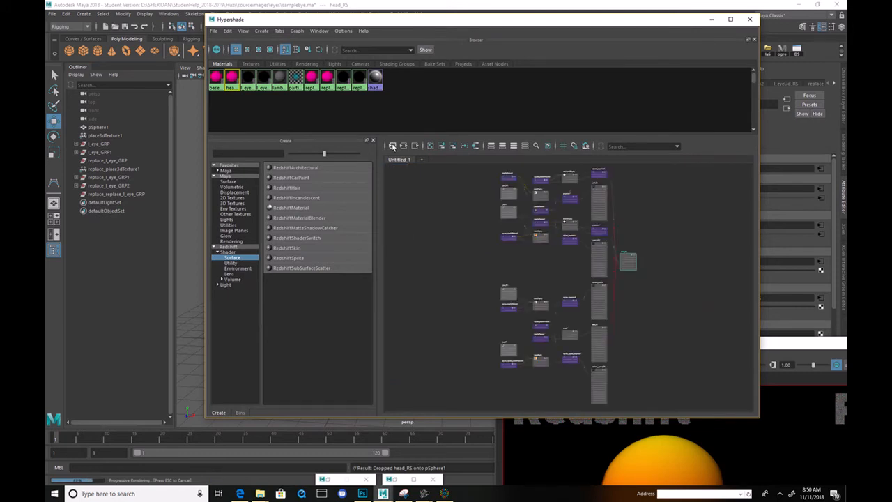
pyautogui.moveTo(464, 170); pyautogui.dragTo(694, 433)
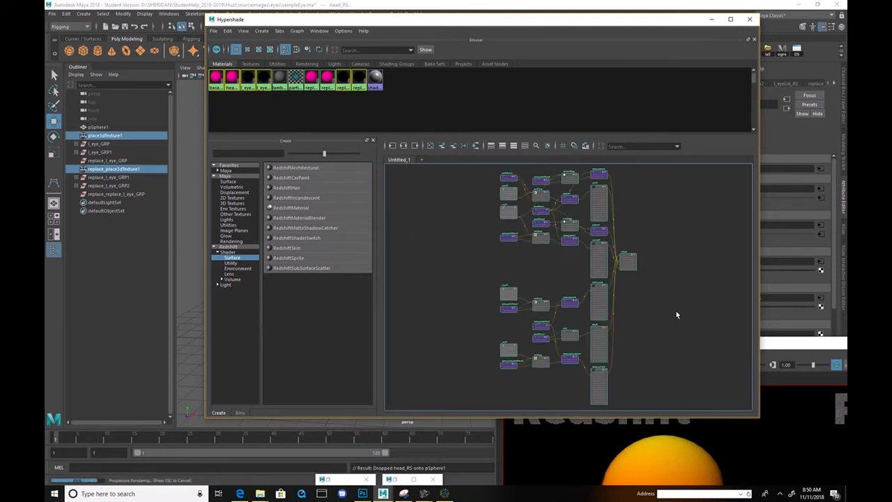
pyautogui.press('1')
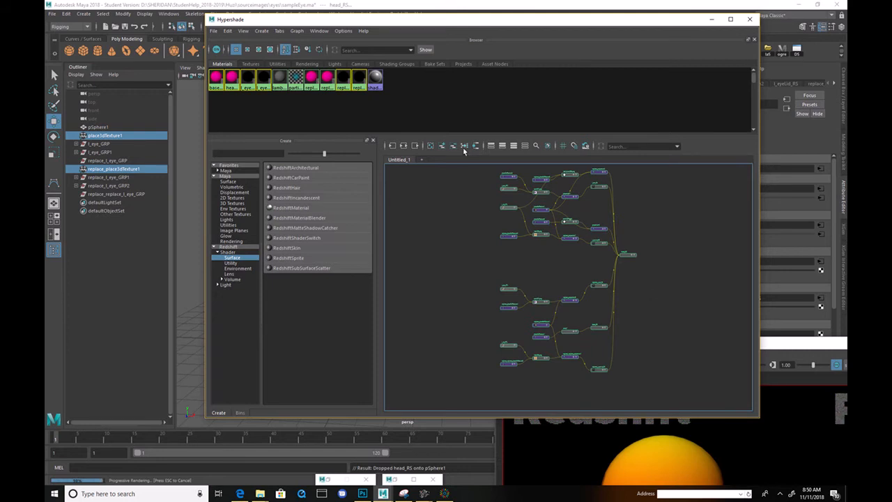
pyautogui.click(474, 146)
# - Examine how the projections, base_RS, and the eye and eyelid materials feed into head_RS
pyautogui.scroll(2, 712, 293)
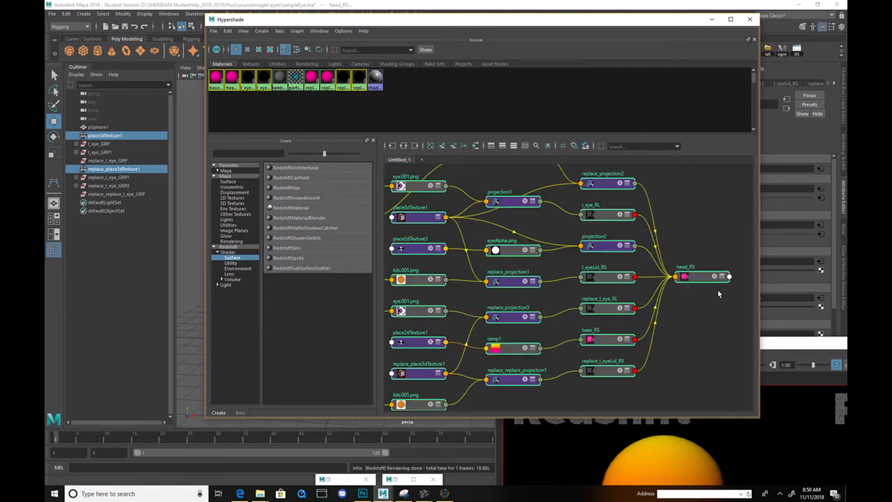
pyautogui.scroll(1, 665, 295)
pyautogui.scroll(3, 606, 361)
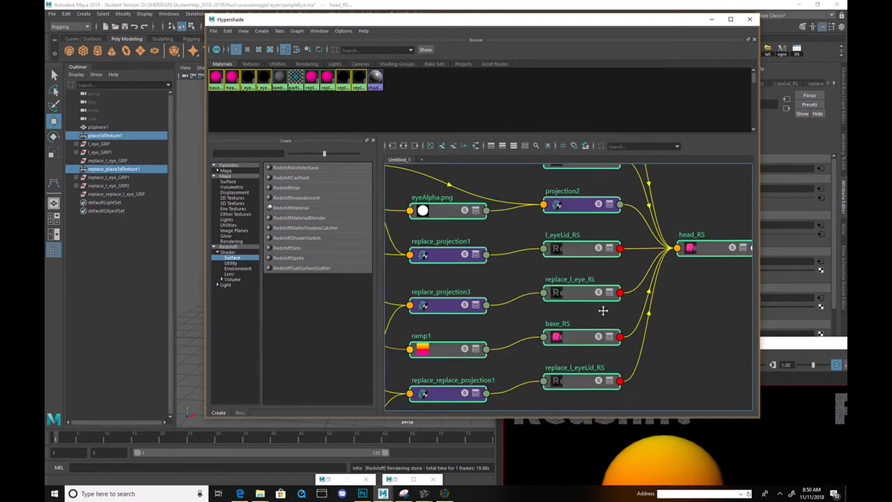
pyautogui.keyDown('alt'); pyautogui.moveTo(551, 342); pyautogui.dragTo(694, 335, button='middle'); pyautogui.keyUp('alt')
pyautogui.scroll(-1, 690, 335)
pyautogui.keyDown('alt'); pyautogui.moveTo(600, 347); pyautogui.dragTo(478, 352, button='middle'); pyautogui.keyUp('alt')
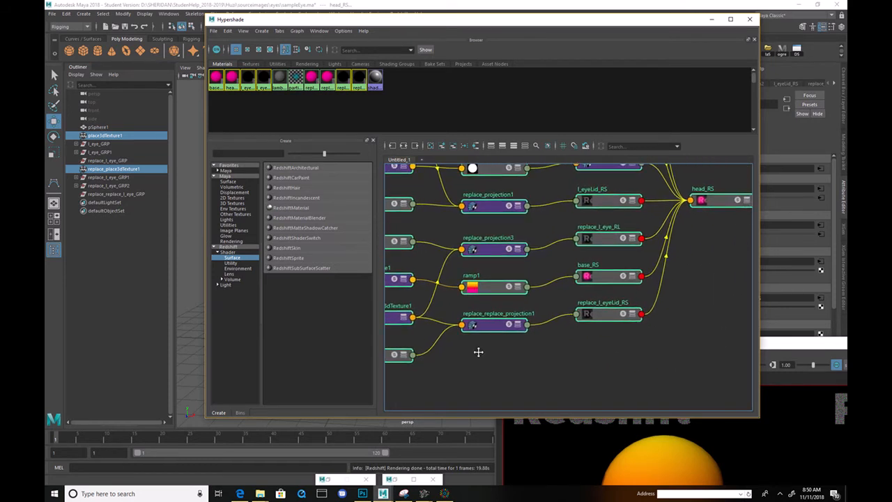
pyautogui.keyDown('alt'); pyautogui.moveTo(479, 352); pyautogui.dragTo(517, 353, button='middle'); pyautogui.keyUp('alt')
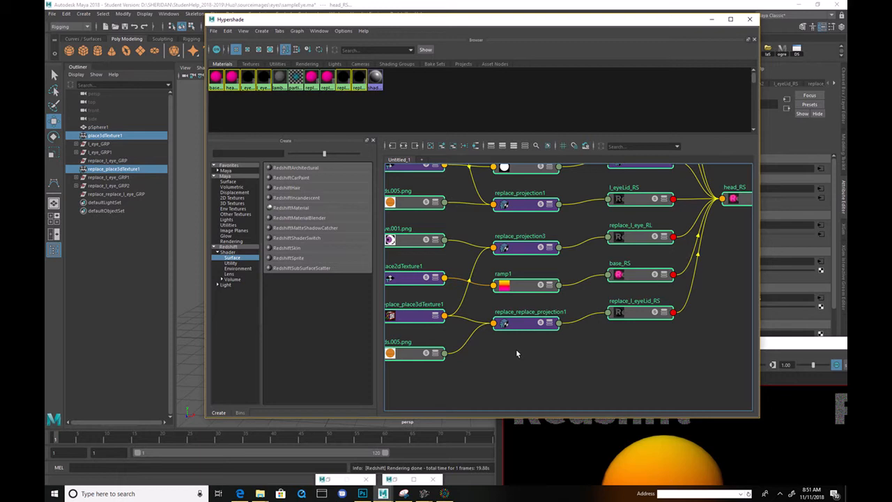
pyautogui.scroll(-1, 487, 318)
pyautogui.scroll(1, 455, 321)
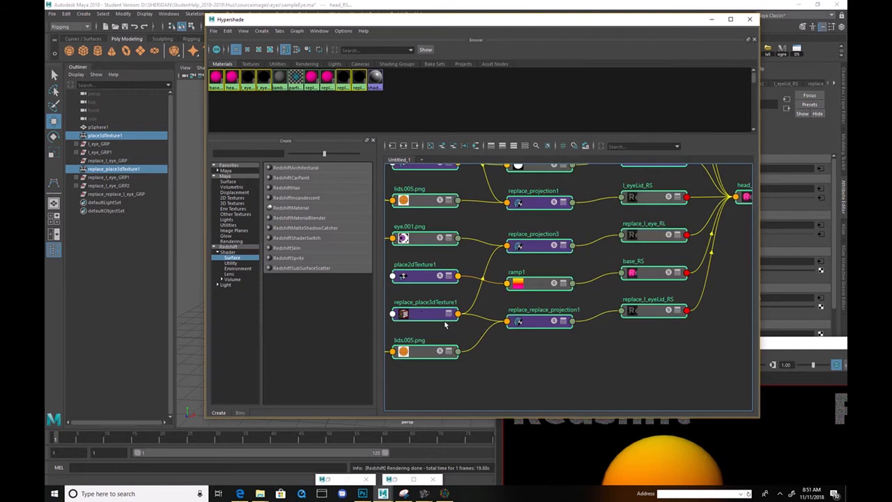
# - Graph only the output connections of the replace_place3dTexture1 node
pyautogui.click(423, 315)
pyautogui.keyDown('alt'); pyautogui.moveTo(457, 277); pyautogui.dragTo(506, 305, button='middle'); pyautogui.keyUp('alt')
pyautogui.keyDown('alt'); pyautogui.moveTo(505, 306); pyautogui.dragTo(464, 299, button='right'); pyautogui.keyUp('alt')
pyautogui.keyDown('alt'); pyautogui.moveTo(617, 370); pyautogui.dragTo(590, 350, button='middle'); pyautogui.keyUp('alt')
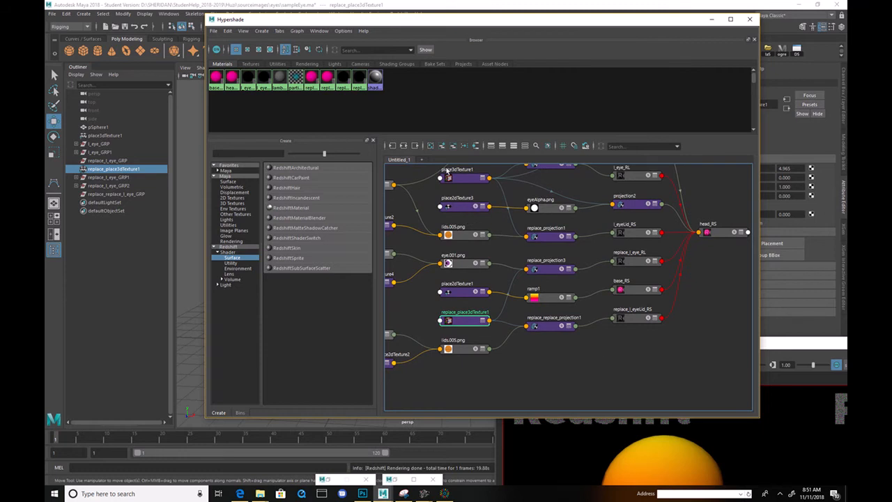
pyautogui.click(415, 146)
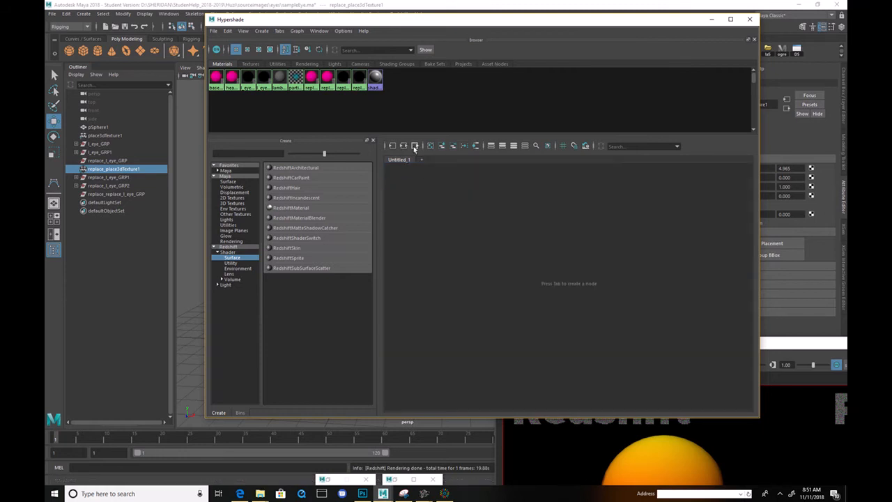
pyautogui.click(414, 147)
# - Space out replace_projection4 and replace_replace_projection2 in the graph and delete the duplicate replace_head_RS material
pyautogui.scroll(2, 562, 237)
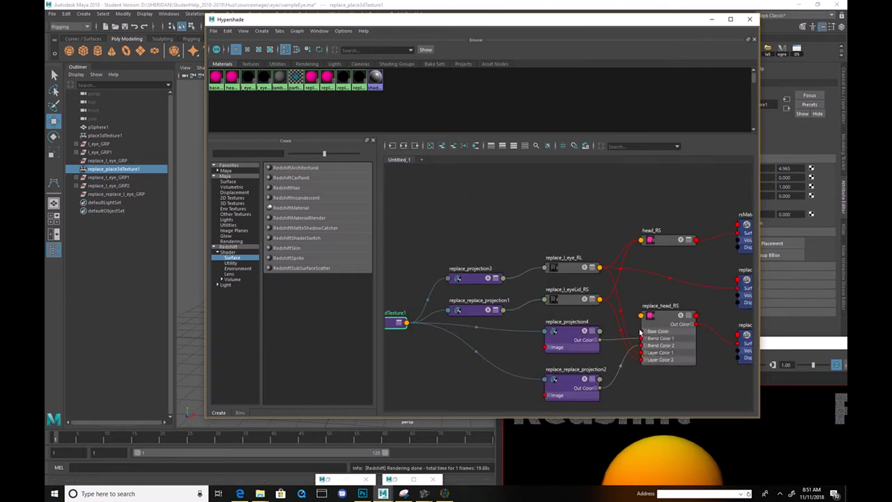
pyautogui.keyDown('alt'); pyautogui.moveTo(633, 327); pyautogui.dragTo(643, 287, button='middle'); pyautogui.keyUp('alt')
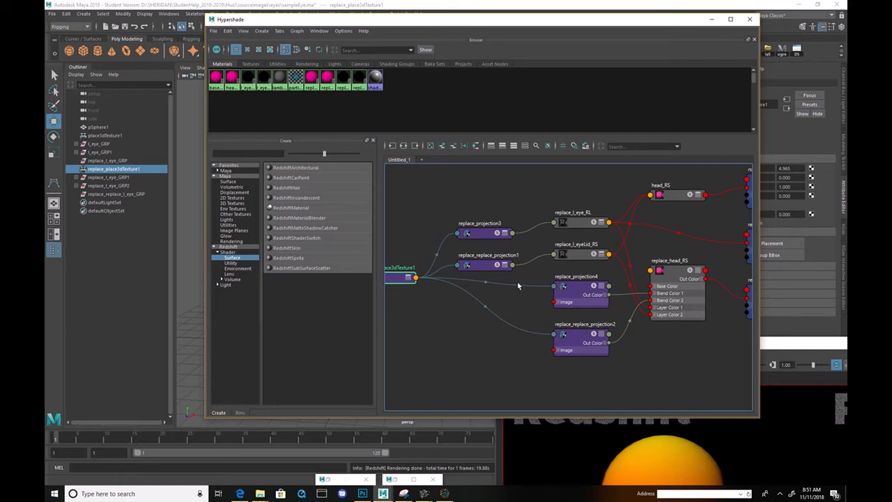
pyautogui.scroll(2, 516, 285)
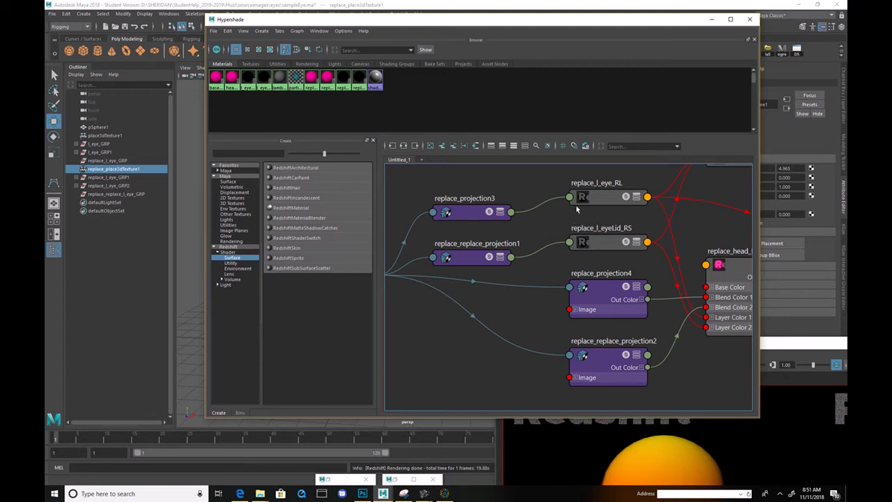
pyautogui.keyDown('alt'); pyautogui.moveTo(615, 233); pyautogui.dragTo(562, 241, button='middle'); pyautogui.keyUp('alt')
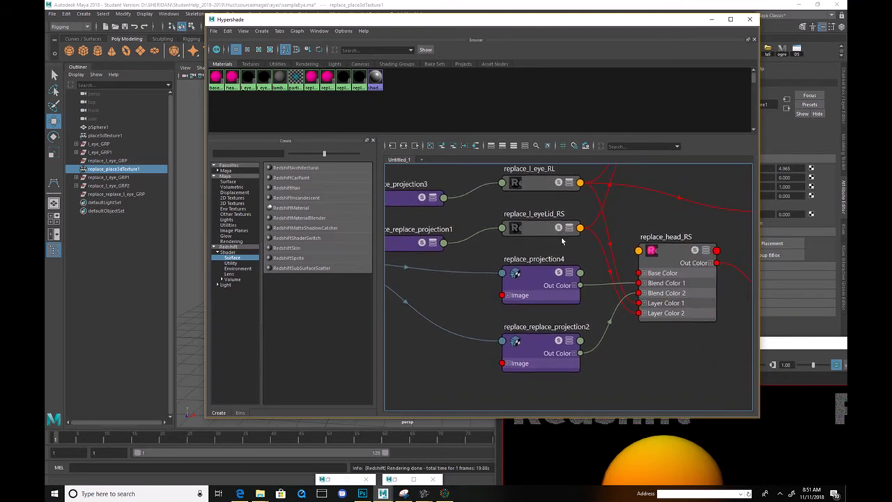
pyautogui.moveTo(541, 281); pyautogui.dragTo(532, 274)
pyautogui.moveTo(549, 349); pyautogui.dragTo(534, 358)
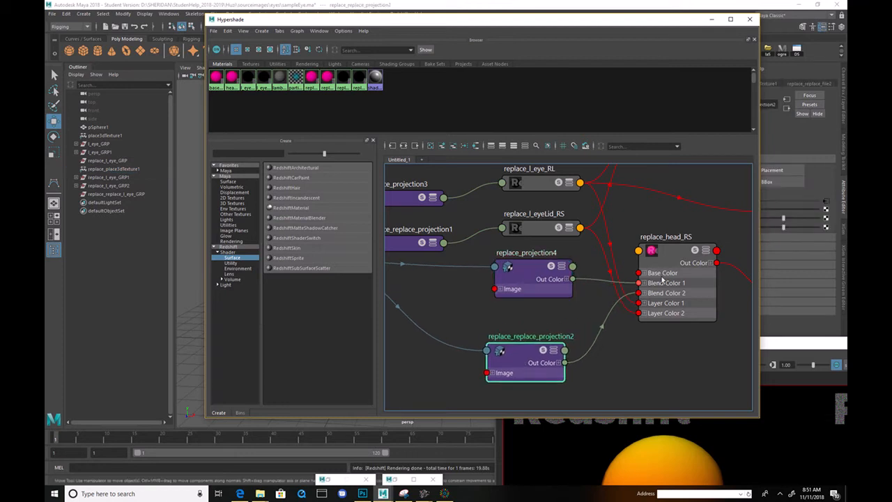
pyautogui.click(676, 254)
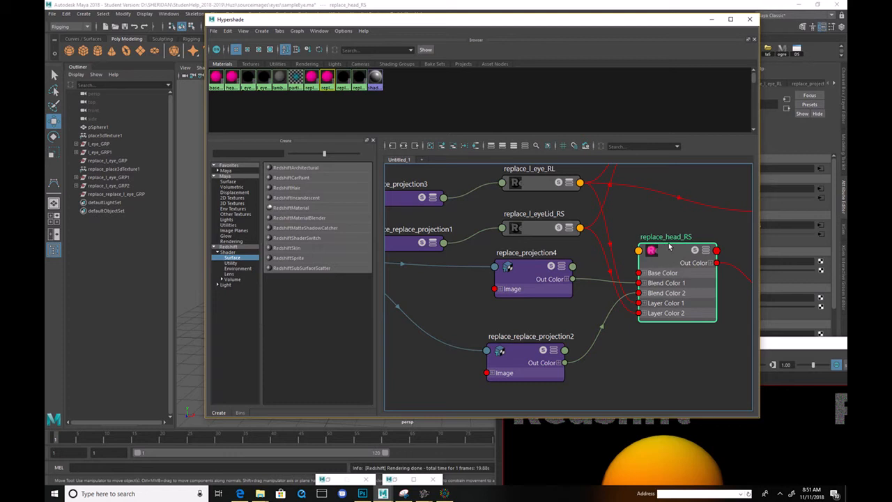
pyautogui.press('Delete')
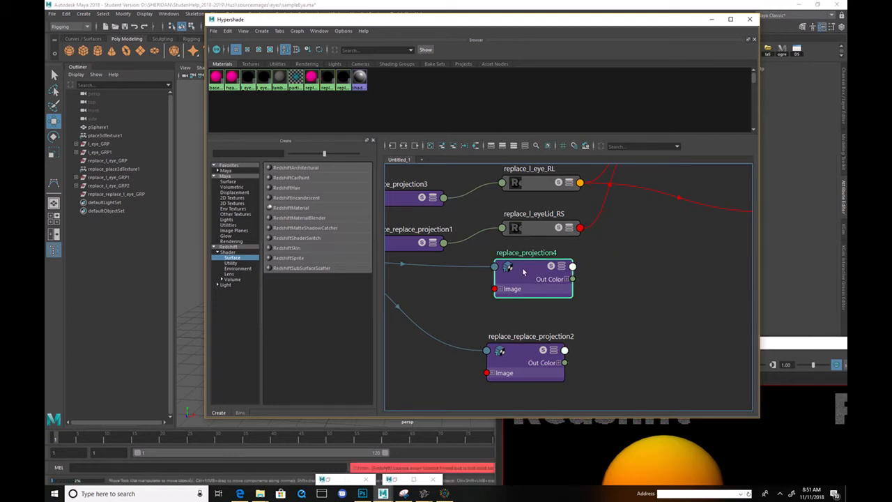
# - Move replace_replace_projection2 and replace_projection4 closer together below the other projection nodes and select both
pyautogui.click(525, 272)
pyautogui.keyDown('shift'); pyautogui.click(522, 360); pyautogui.keyUp('shift')
pyautogui.keyDown('alt'); pyautogui.moveTo(589, 299); pyautogui.dragTo(661, 311, button='middle'); pyautogui.keyUp('alt')
pyautogui.keyDown('alt'); pyautogui.moveTo(662, 311); pyautogui.dragTo(625, 314, button='right'); pyautogui.keyUp('alt')
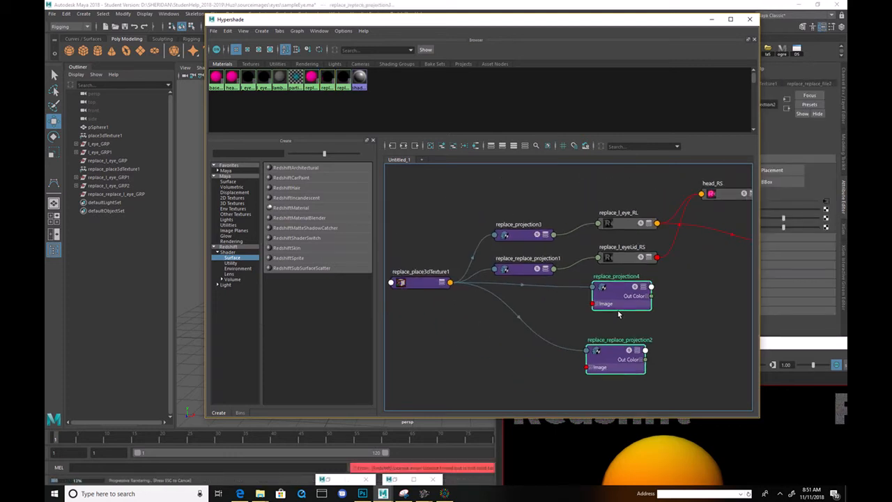
pyautogui.keyDown('alt'); pyautogui.moveTo(625, 315); pyautogui.dragTo(581, 303, button='middle'); pyautogui.keyUp('alt')
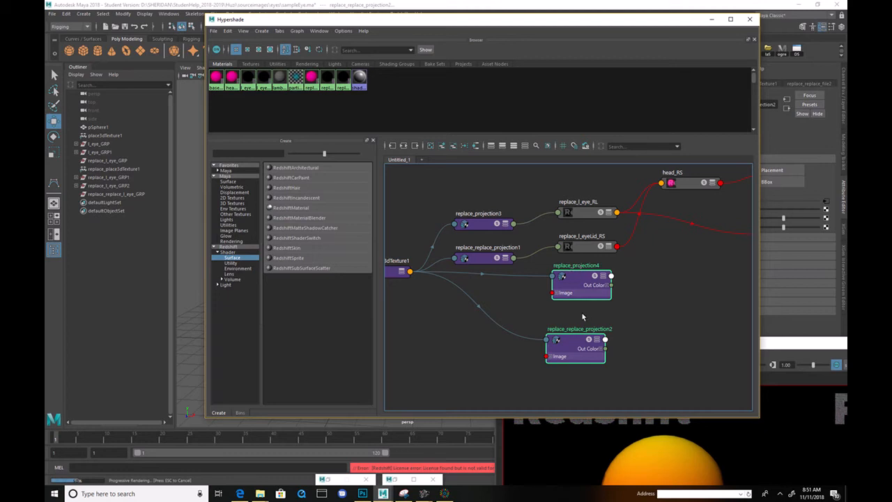
pyautogui.moveTo(570, 339); pyautogui.dragTo(525, 358)
pyautogui.click(582, 340)
pyautogui.click(522, 303)
pyautogui.moveTo(522, 302)
pyautogui.mouseDown()
pyautogui.moveTo(587, 381)
pyautogui.moveTo(537, 299)
pyautogui.mouseUp()
pyautogui.scroll(-3, 561, 308)
pyautogui.keyDown('shift'); pyautogui.click(551, 346); pyautogui.keyUp('shift')
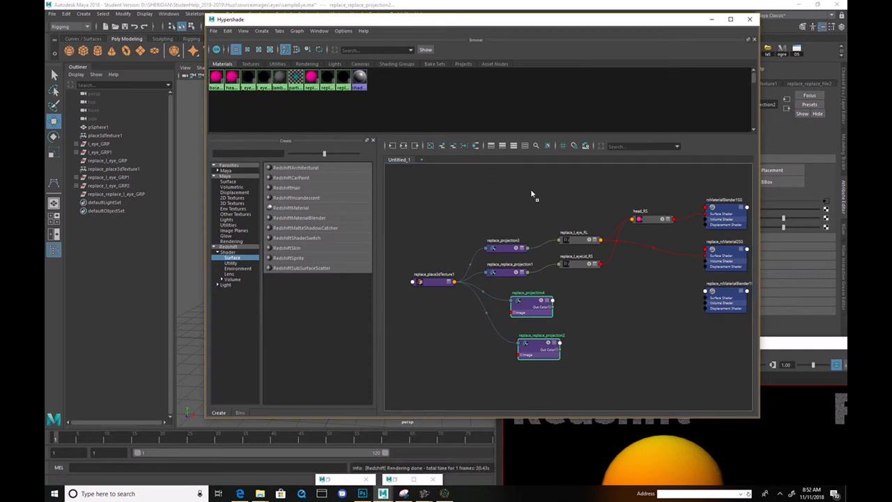
# - Graph the input connections of head_RS, replace_projection4 and replace_replace_projection2 together
pyautogui.keyDown('alt'); pyautogui.moveTo(601, 281); pyautogui.dragTo(515, 279, button='middle'); pyautogui.keyUp('alt')
pyautogui.moveTo(538, 222); pyautogui.dragTo(550, 331)
pyautogui.moveTo(520, 368); pyautogui.dragTo(413, 295)
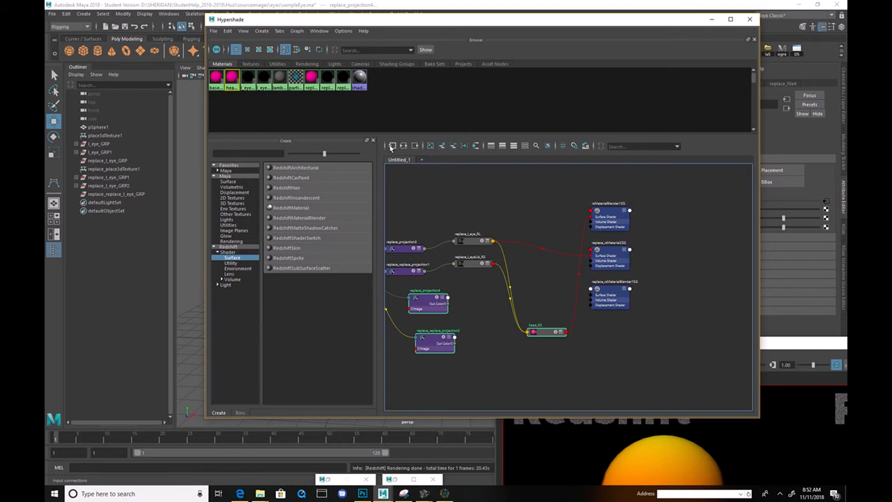
pyautogui.click(391, 146)
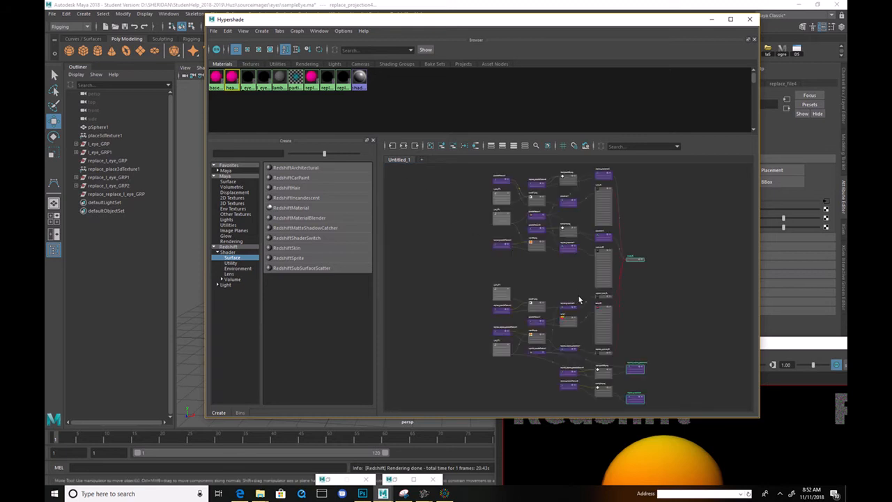
pyautogui.scroll(2, 657, 296)
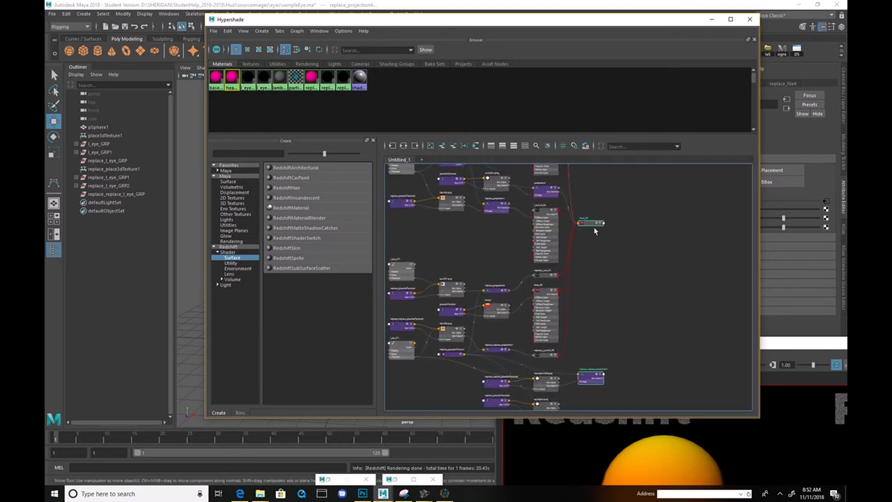
# - Display head_RS's attributes beside the graph and connect replace_replace_projection2 to its Layer 4 Blend Color
pyautogui.click(591, 225)
pyautogui.moveTo(634, 19); pyautogui.dragTo(500, 26)
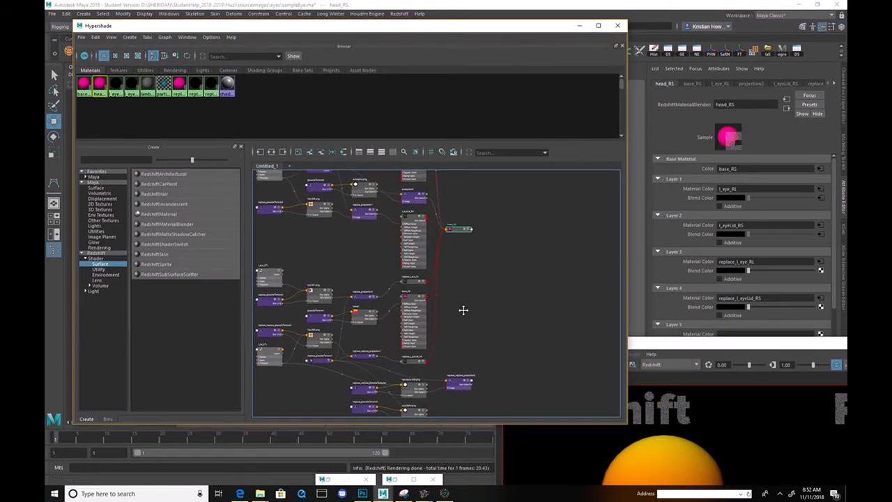
pyautogui.scroll(8, 461, 327)
pyautogui.keyDown('alt'); pyautogui.moveTo(587, 248); pyautogui.dragTo(560, 292, button='middle'); pyautogui.keyUp('alt')
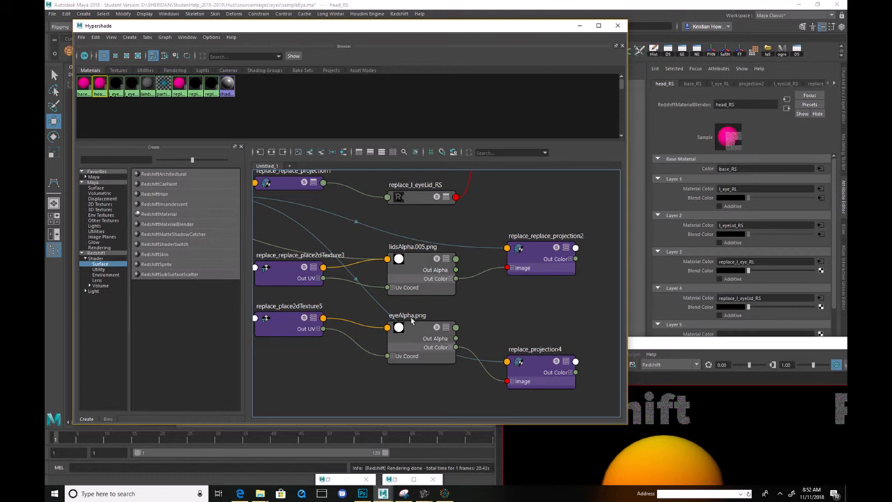
pyautogui.scroll(-2, 509, 303)
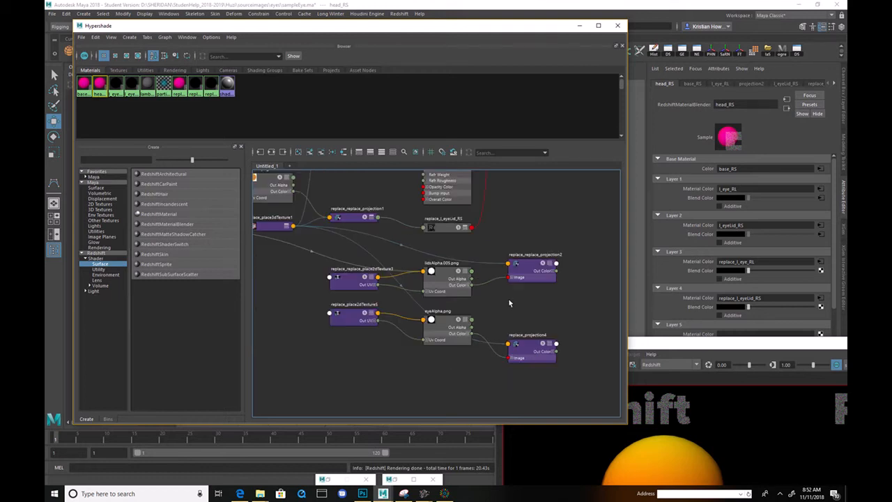
pyautogui.keyDown('alt'); pyautogui.moveTo(519, 227); pyautogui.dragTo(490, 246, button='middle'); pyautogui.keyUp('alt')
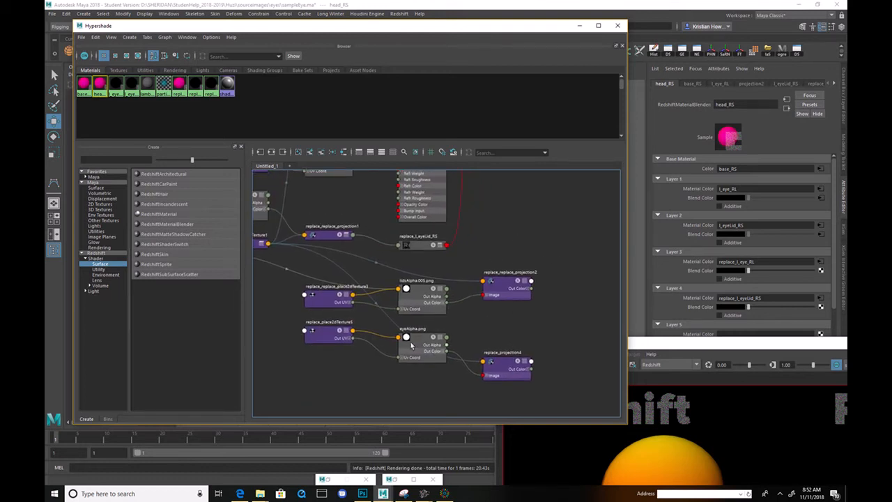
pyautogui.scroll(3, 409, 302)
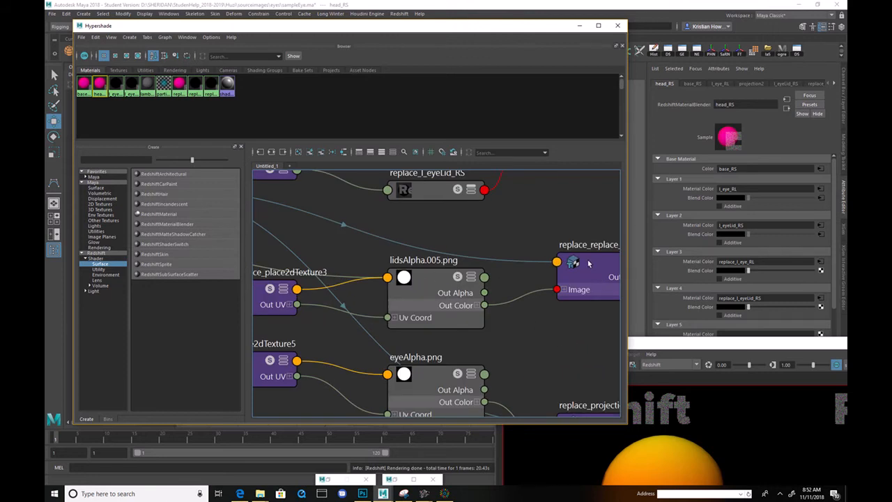
pyautogui.moveTo(588, 264); pyautogui.dragTo(702, 237, button='middle')
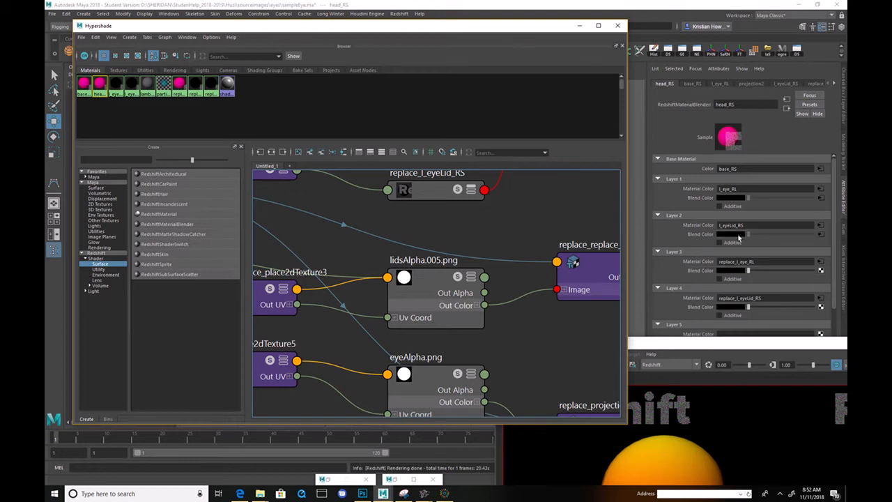
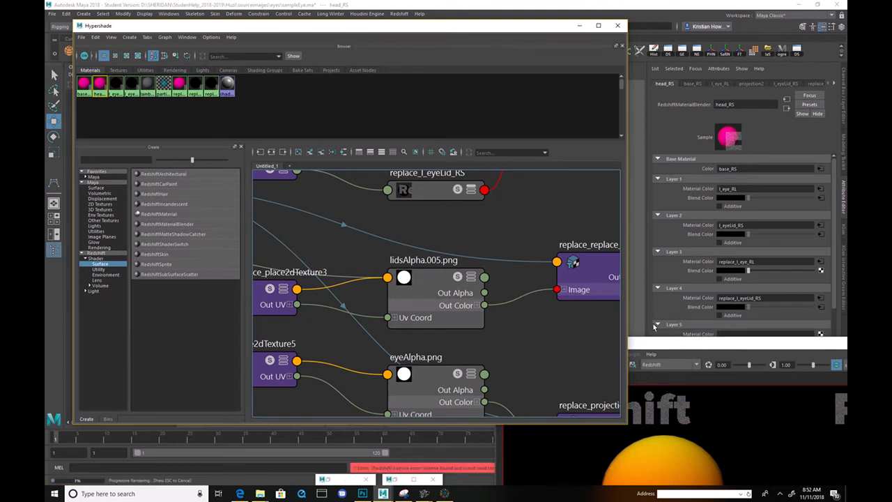
# - Break the connection on head_RS's Layer 4 Blend Color and reconnect replace_replace_projection2 to it
pyautogui.scroll(-2, 704, 293)
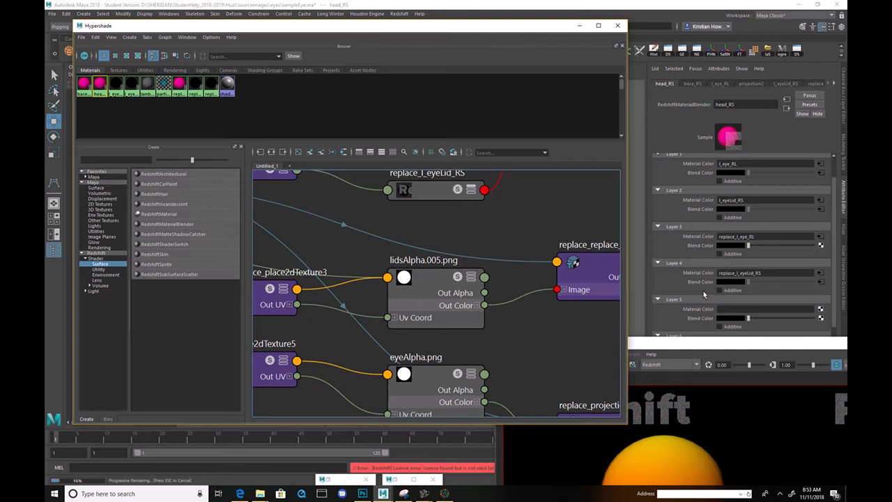
pyautogui.rightClick(710, 282)
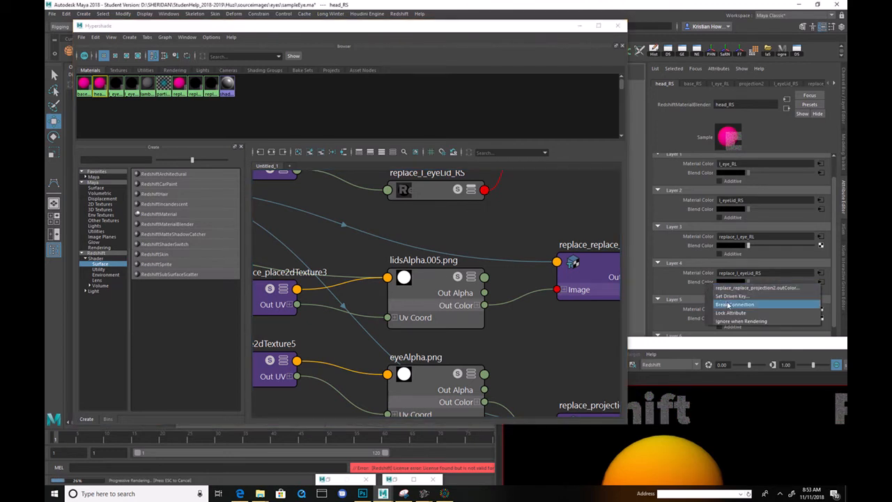
pyautogui.click(728, 304)
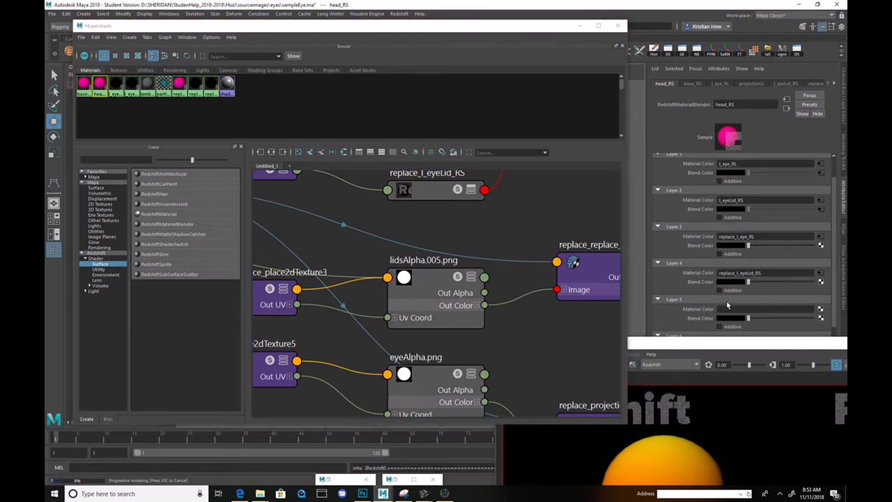
pyautogui.click(603, 260)
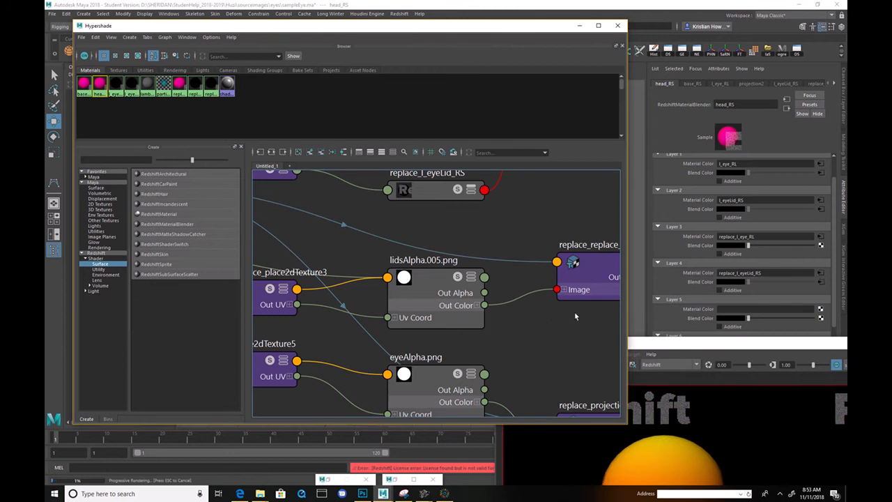
# - Connect replace_projection4 to the Layer 3 Blend Color of head_RS
pyautogui.keyDown('alt'); pyautogui.moveTo(518, 357); pyautogui.dragTo(433, 296, button='middle'); pyautogui.keyUp('alt')
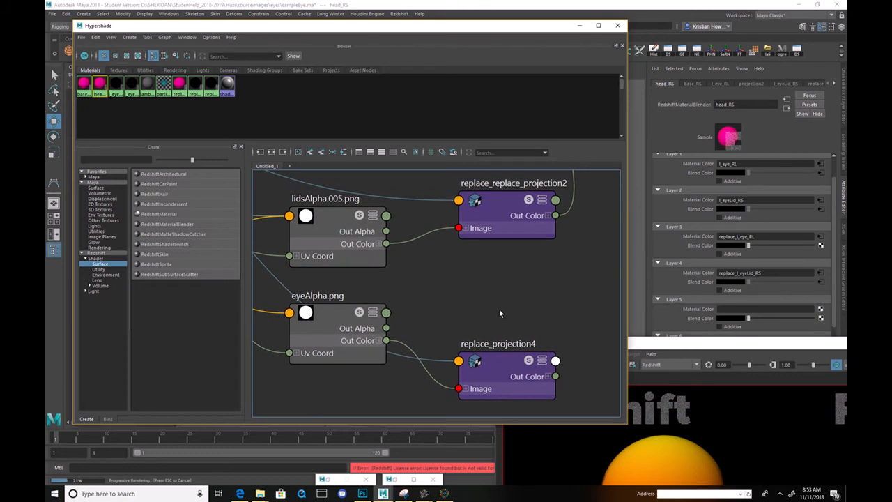
pyautogui.keyDown('alt'); pyautogui.moveTo(499, 308); pyautogui.dragTo(504, 325, button='middle'); pyautogui.keyUp('alt')
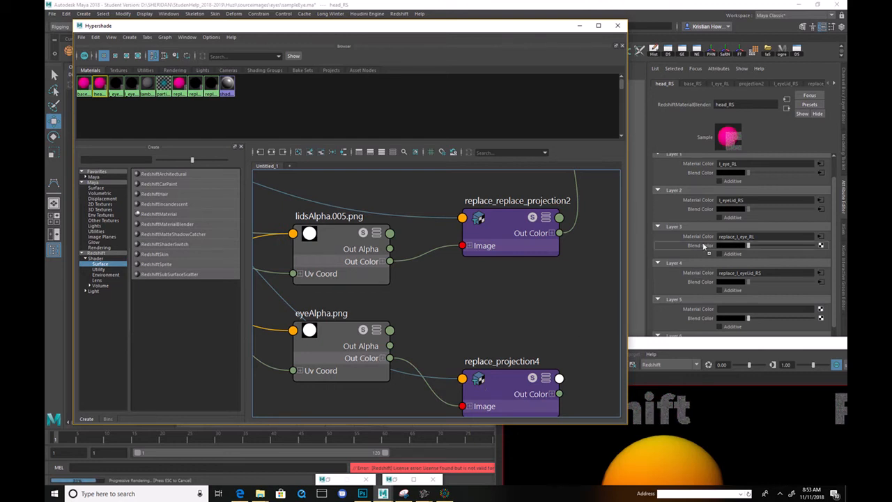
pyautogui.moveTo(696, 245); pyautogui.dragTo(696, 245, button='middle')
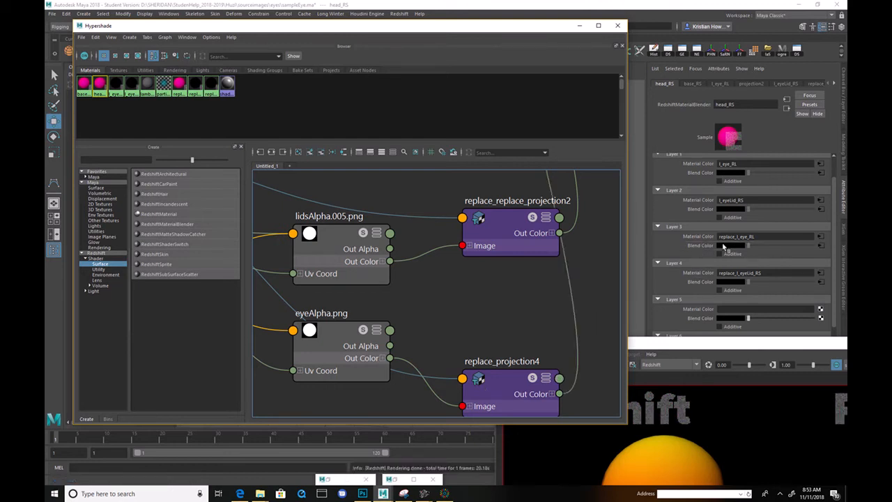
# - Move the Hypershade and Render View windows so the sphere and its whole render are uncovered
pyautogui.moveTo(550, 28); pyautogui.dragTo(233, 98)
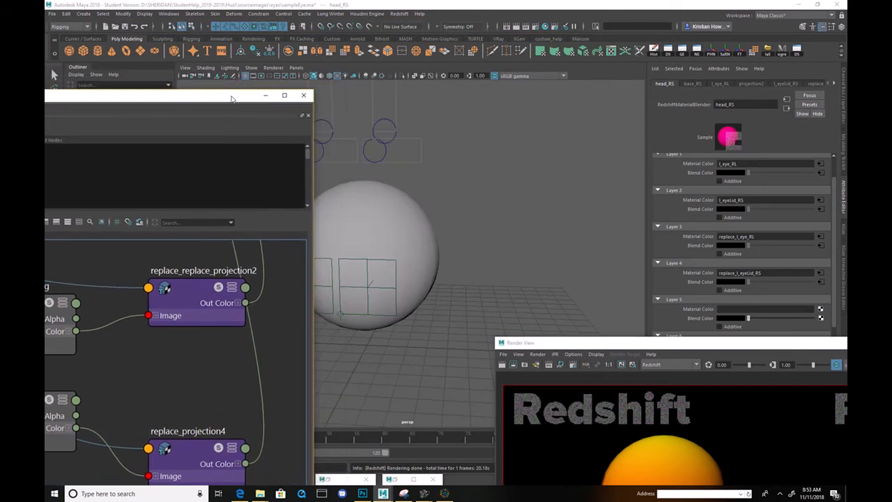
pyautogui.moveTo(603, 345); pyautogui.dragTo(604, 128)
pyautogui.keyDown('alt'); pyautogui.moveTo(480, 226); pyautogui.dragTo(440, 202); pyautogui.keyUp('alt')
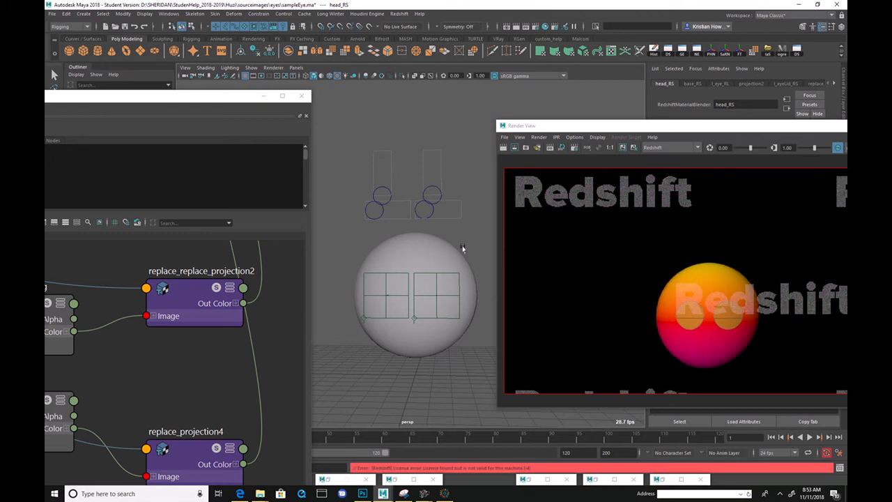
# - Select the replace_place3dTexture1 projection frame on the sphere and show its scale manipulator
pyautogui.click(454, 276)
pyautogui.click(445, 271)
pyautogui.click(410, 285)
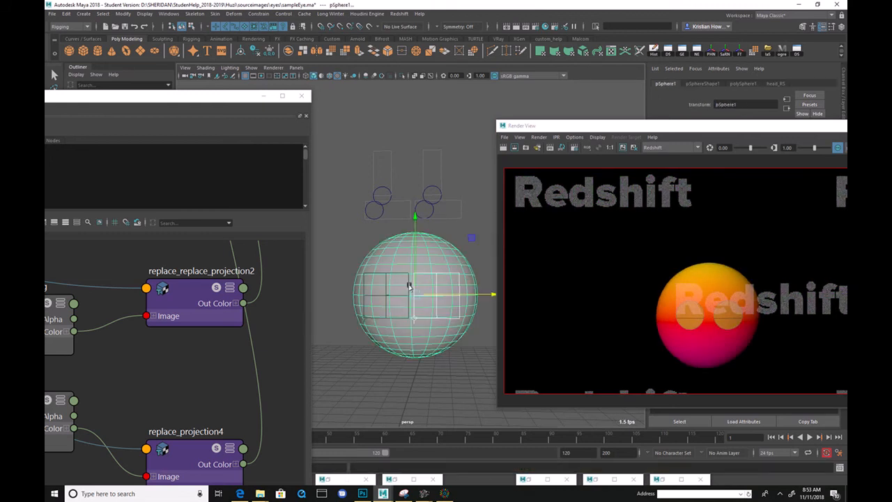
pyautogui.click(401, 273)
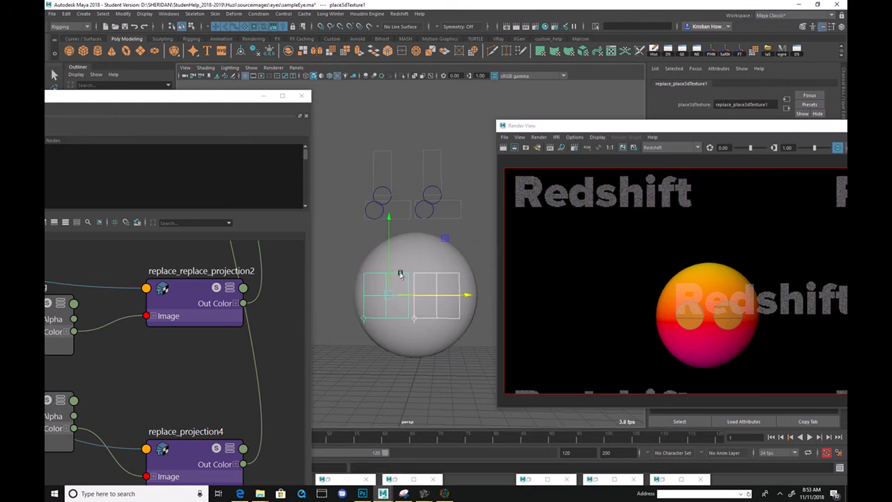
pyautogui.press('r')
pyautogui.moveTo(388, 294); pyautogui.dragTo(413, 302)
pyautogui.press('w')
pyautogui.press('r')
pyautogui.keyDown('alt'); pyautogui.moveTo(450, 278); pyautogui.dragTo(438, 271); pyautogui.keyUp('alt')
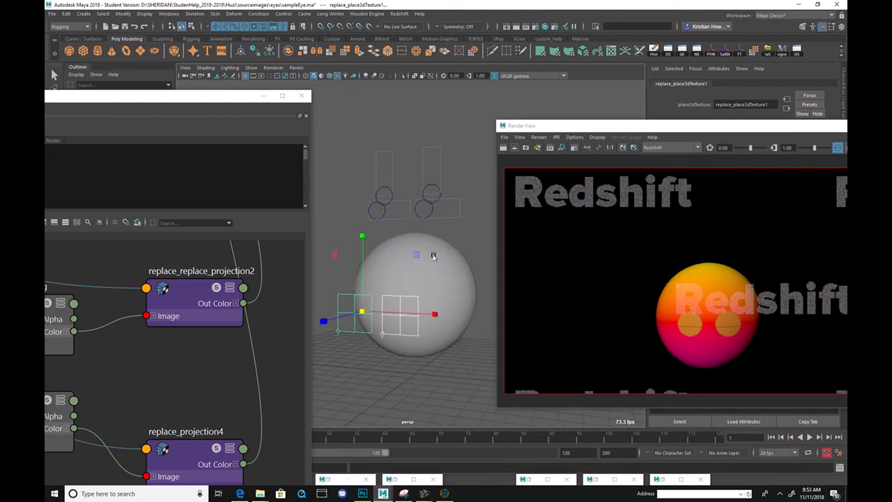
pyautogui.keyDown('alt'); pyautogui.moveTo(438, 272); pyautogui.dragTo(454, 276, button='middle'); pyautogui.keyUp('alt')
# - Raise the l_lid_CTL controls of both eye rigs together to open the eyelids
pyautogui.click(398, 221)
pyautogui.keyDown('shift'); pyautogui.click(441, 220); pyautogui.keyUp('shift')
pyautogui.click(447, 196)
pyautogui.press('w')
pyautogui.moveTo(445, 186); pyautogui.dragTo(446, 172)
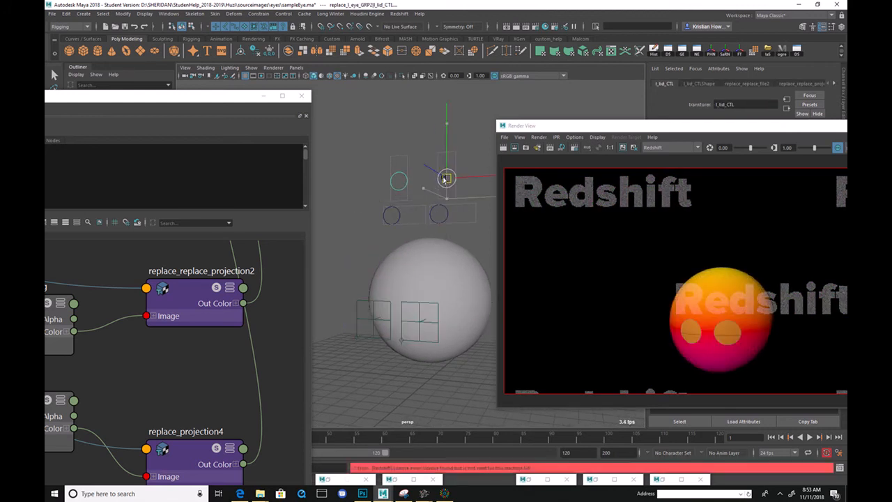
pyautogui.press('q')
pyautogui.press('w')
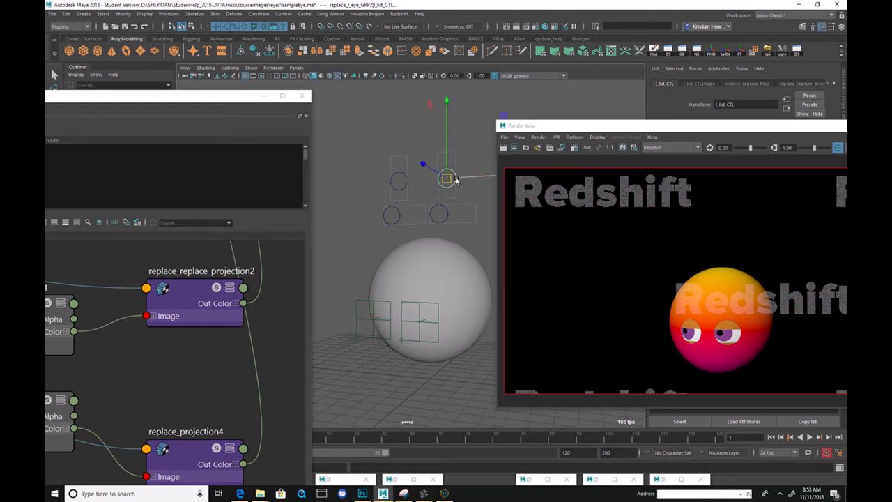
# - Lower l_lid_CTL of l_eye_GRP1 partway and slide l_eye_CTL of replace_l_eye_GRP1 sideways along its slider frame
pyautogui.moveTo(447, 179)
pyautogui.mouseDown()
pyautogui.moveTo(442, 195)
pyautogui.moveTo(440, 160)
pyautogui.moveTo(438, 199)
pyautogui.moveTo(442, 173)
pyautogui.moveTo(441, 182)
pyautogui.mouseUp()
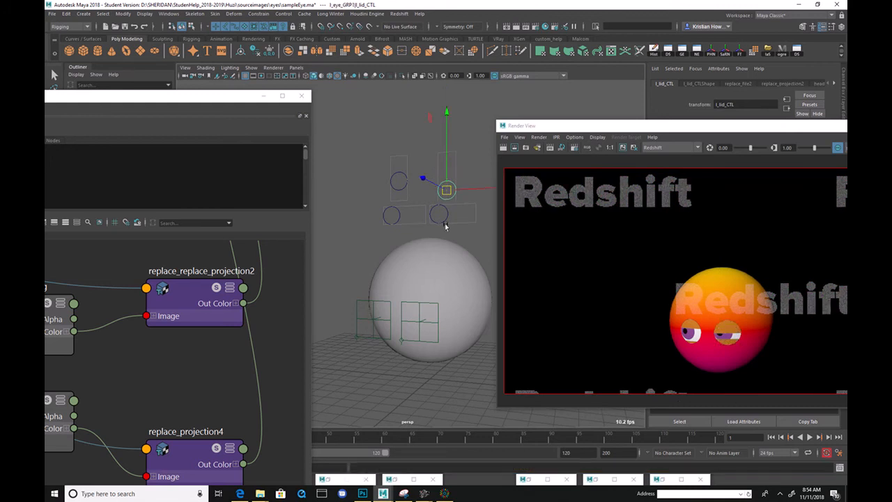
pyautogui.click(475, 212)
pyautogui.moveTo(478, 212); pyautogui.dragTo(460, 214)
pyautogui.click(399, 217)
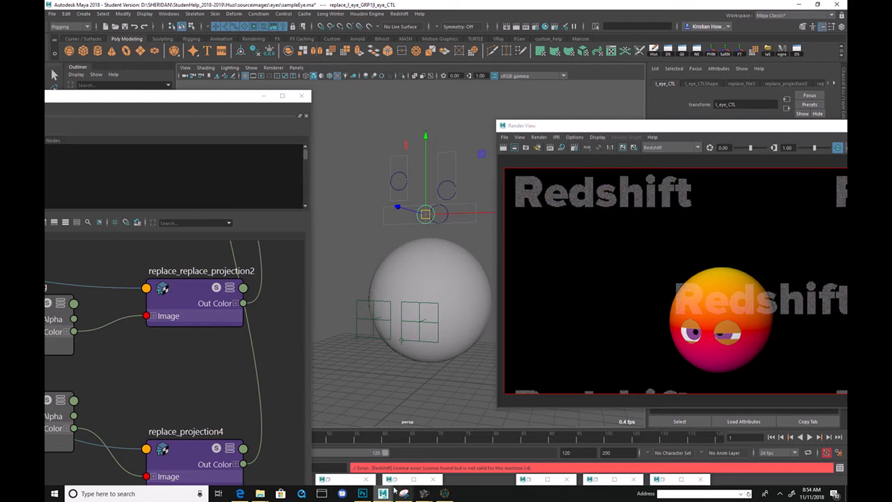
# - Switch to the image sequence viewer to watch the blue spring character's rendered animation, and close the viewer
pyautogui.click(427, 493)
pyautogui.click(466, 454)
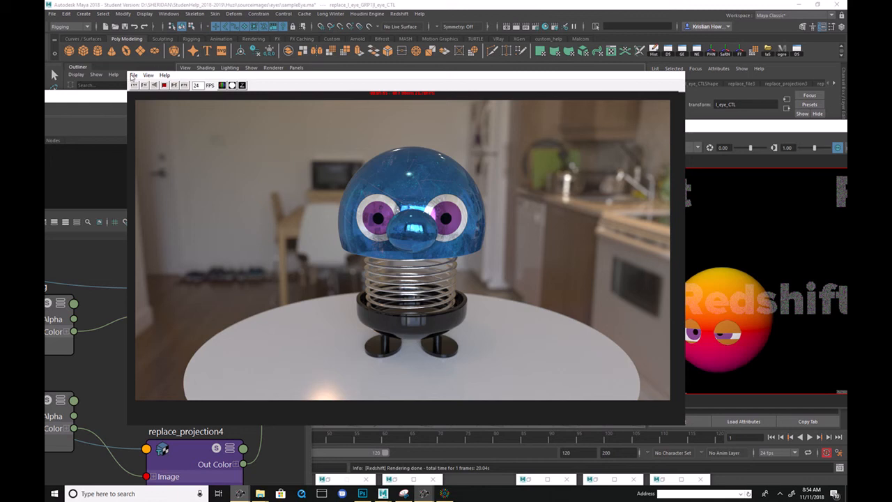
pyautogui.rightClick(404, 494)
pyautogui.click(423, 495)
pyautogui.rightClick(424, 493)
pyautogui.click(421, 480)
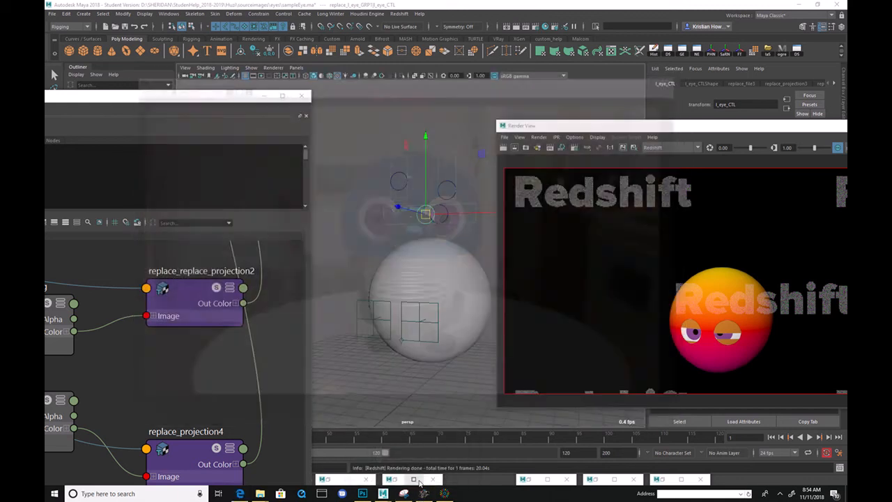
# - Open the EYES_WITH_LIDSv2.0001 frame from the project's images folder in FCheck
pyautogui.moveTo(259, 494)
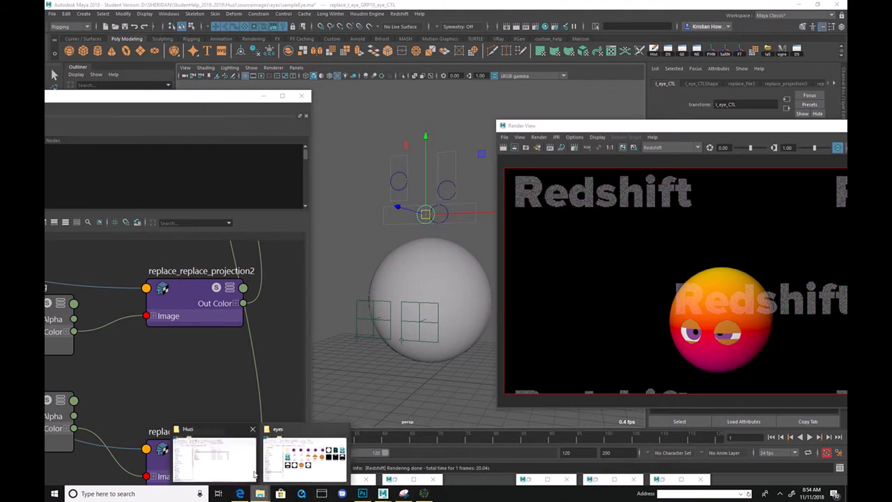
pyautogui.click(209, 453)
pyautogui.doubleClick(431, 166)
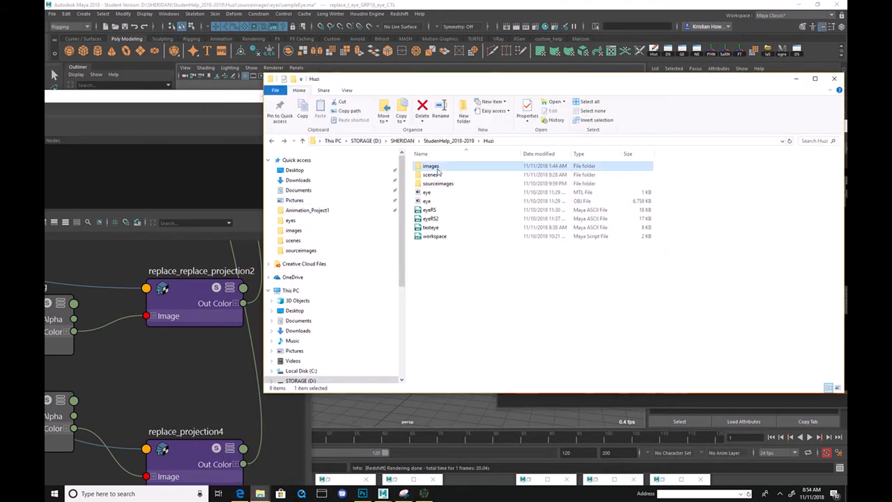
pyautogui.doubleClick(450, 175)
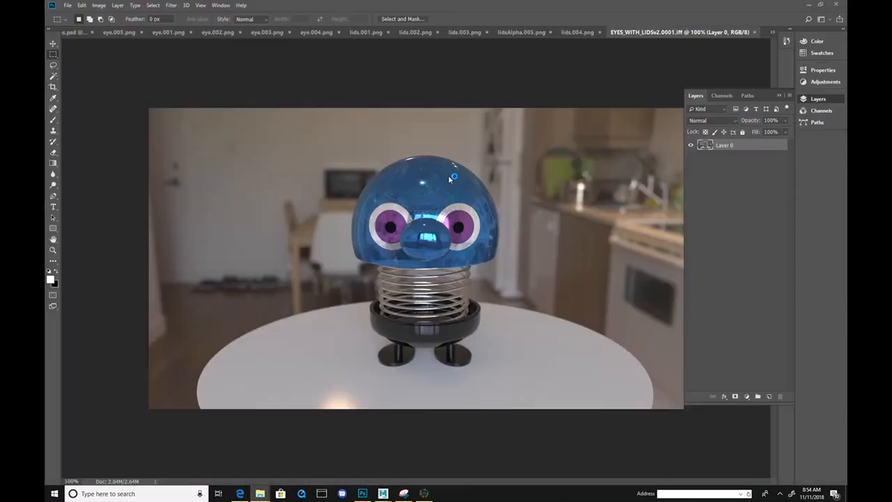
pyautogui.click(806, 5)
pyautogui.rightClick(453, 176)
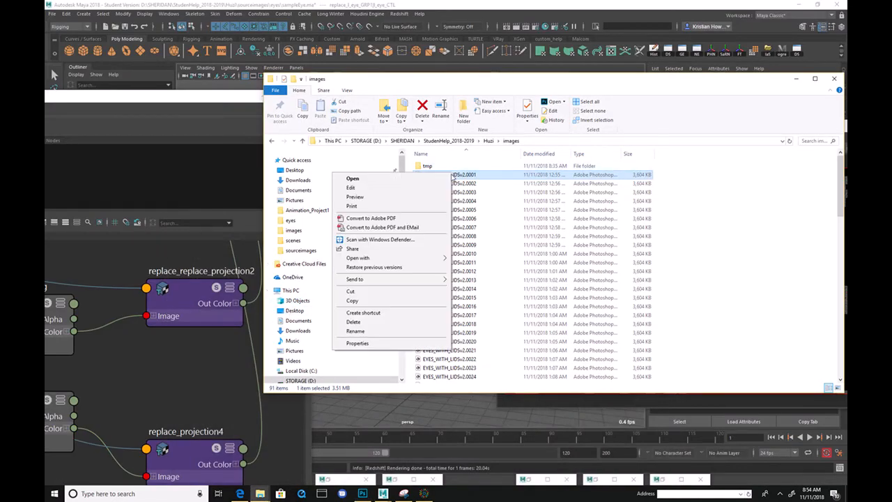
pyautogui.moveTo(415, 261)
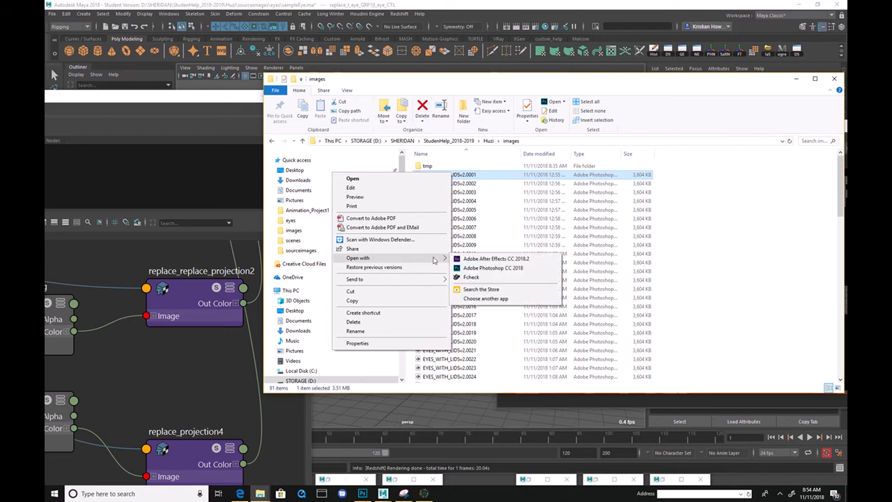
pyautogui.click(471, 277)
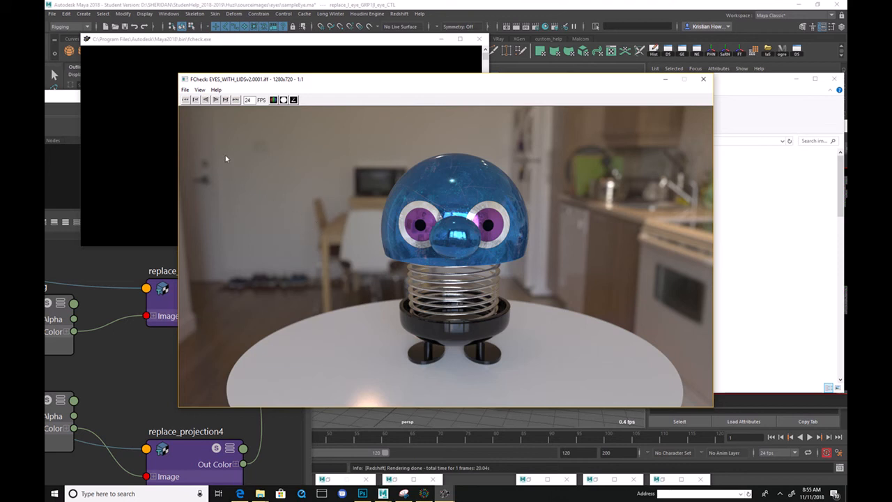
# - Play the EYES_WITH_LIDSv2 image sequence in FCheck from frame 0001, and clear the viewer and folder windows away
pyautogui.click(185, 90)
pyautogui.click(209, 106)
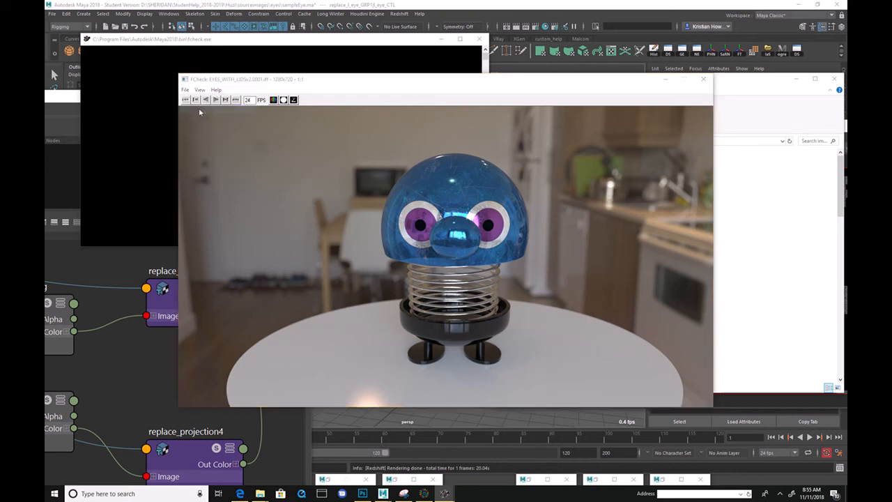
pyautogui.click(272, 144)
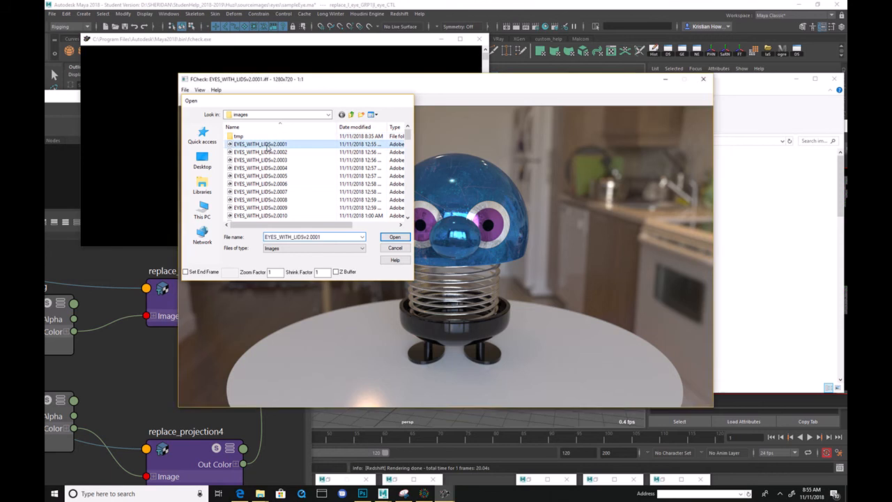
pyautogui.click(393, 236)
pyautogui.click(586, 308)
pyautogui.click(543, 299)
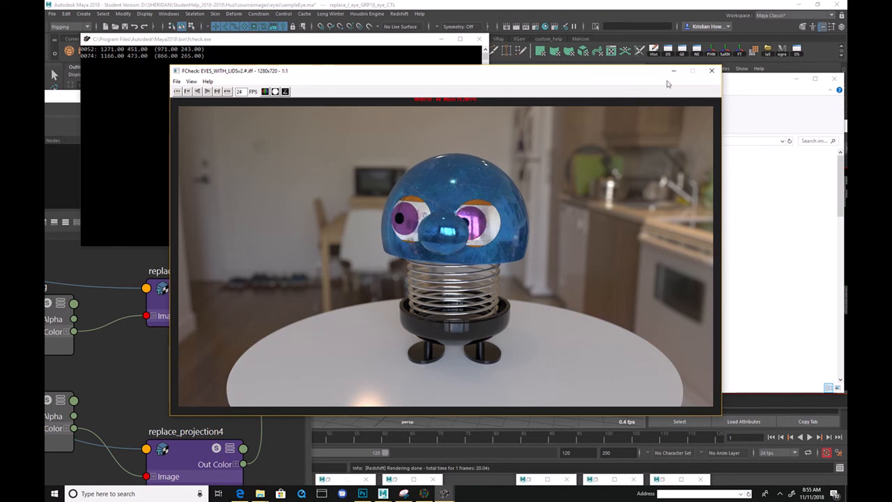
pyautogui.click(711, 70)
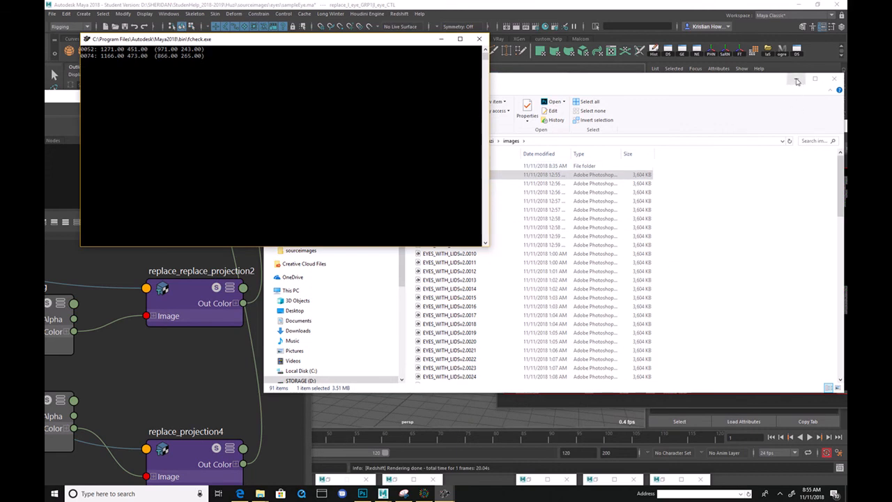
pyautogui.click(796, 78)
pyautogui.click(441, 40)
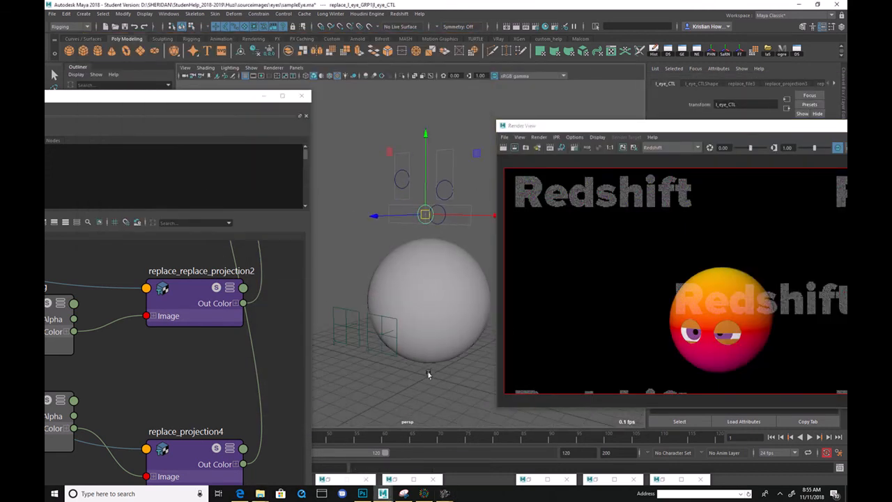
# - Select all faces on the back half of pSphere1 in the side view, away from the projection frames
pyautogui.keyDown('alt'); pyautogui.moveTo(426, 380); pyautogui.dragTo(372, 382); pyautogui.keyUp('alt')
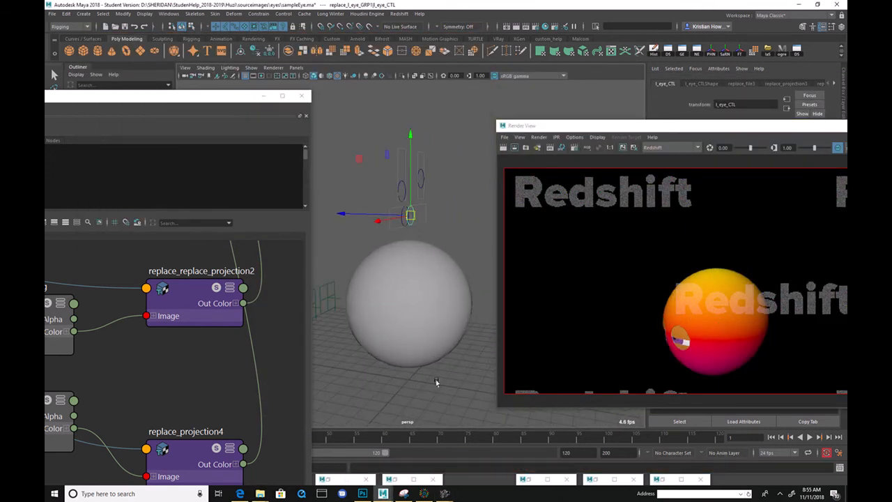
pyautogui.keyDown('alt'); pyautogui.moveTo(454, 389); pyautogui.dragTo(409, 387); pyautogui.keyUp('alt')
pyautogui.moveTo(395, 349)
pyautogui.keyDown('alt'); pyautogui.mouseDown()
pyautogui.moveTo(384, 379)
pyautogui.moveTo(447, 379)
pyautogui.moveTo(393, 339)
pyautogui.mouseUp(); pyautogui.keyUp('alt')
pyautogui.click(419, 313)
pyautogui.press('space')
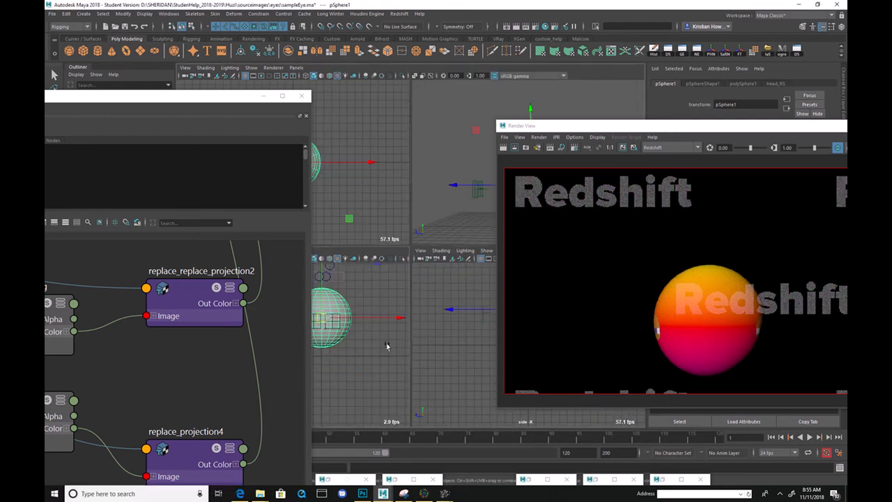
pyautogui.press('space')
pyautogui.press('space')
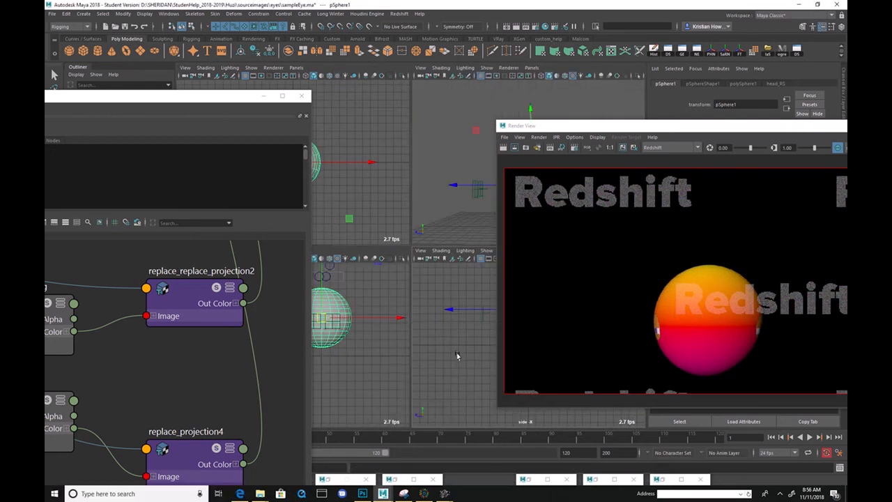
pyautogui.press('space')
pyautogui.press('f')
pyautogui.press('q')
pyautogui.moveTo(444, 254); pyautogui.dragTo(444, 279, button='right')
pyautogui.moveTo(423, 191); pyautogui.dragTo(496, 425)
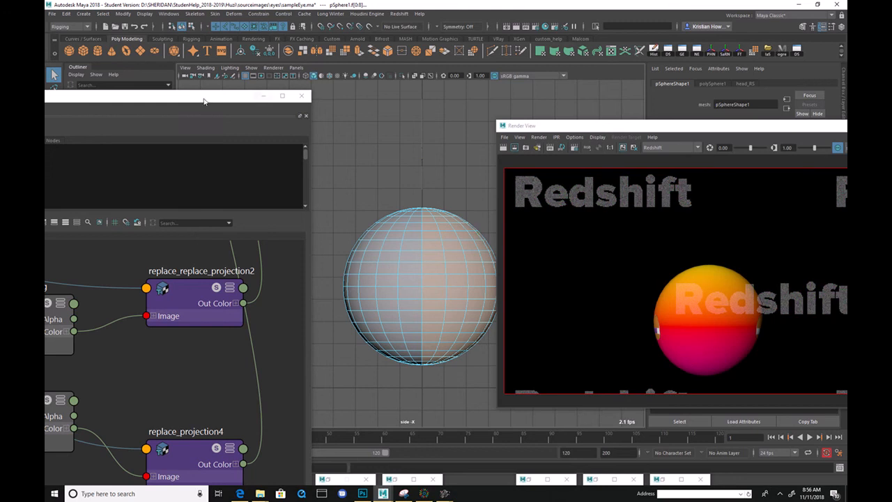
# - Assign the base material from Hypershade to the selected back faces of the sphere and check the back in the render
pyautogui.moveTo(202, 97); pyautogui.dragTo(437, 57)
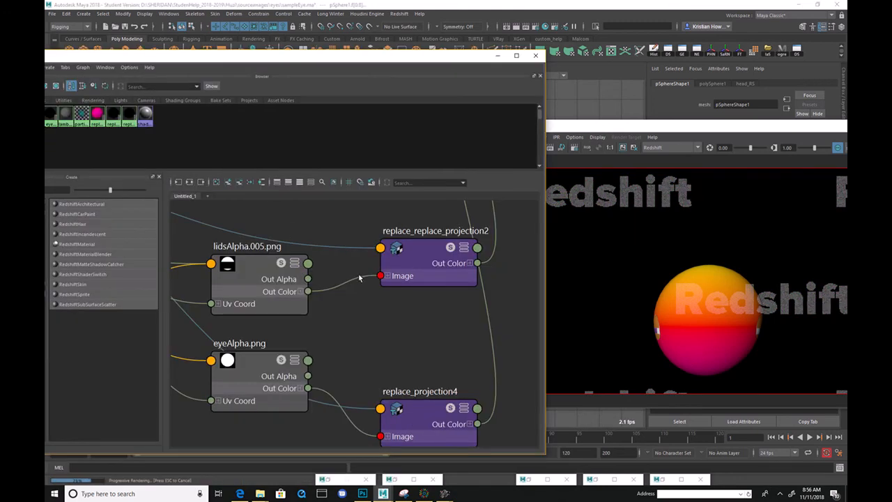
pyautogui.scroll(-3, 358, 279)
pyautogui.moveTo(142, 55); pyautogui.dragTo(375, 96)
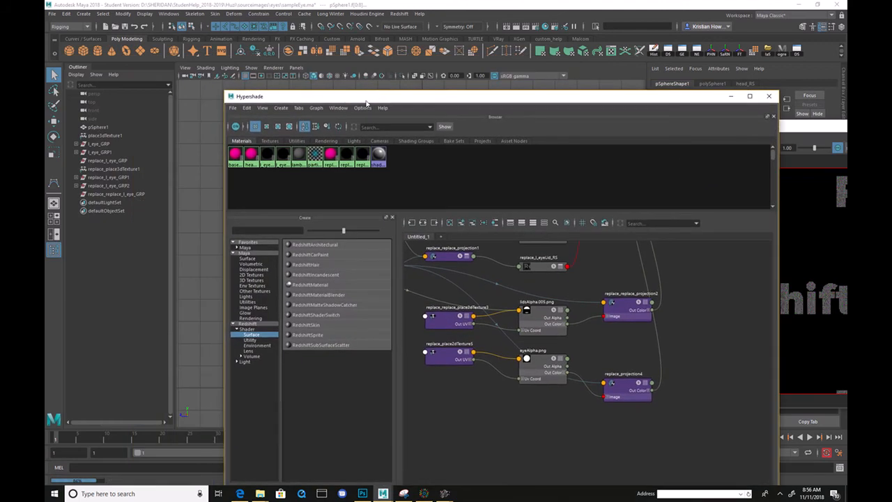
pyautogui.moveTo(233, 160); pyautogui.dragTo(237, 136, button='right')
pyautogui.click(729, 99)
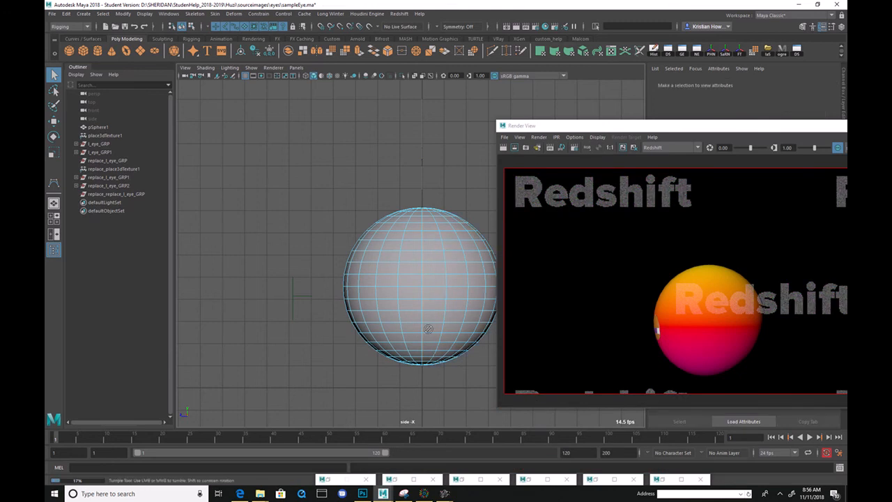
pyautogui.press('space')
pyautogui.keyDown('alt'); pyautogui.moveTo(445, 194); pyautogui.dragTo(400, 216); pyautogui.keyUp('alt')
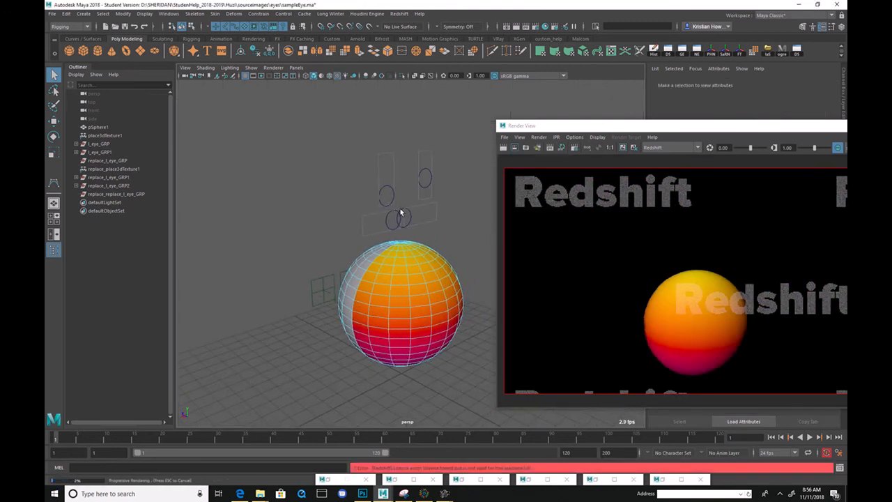
pyautogui.keyDown('alt'); pyautogui.moveTo(386, 298); pyautogui.dragTo(394, 370); pyautogui.keyUp('alt')
# - Switch to the EYES_WITH_LIDSv2.ma scene and examine the material split between the front and back of the character's head
pyautogui.moveTo(383, 494)
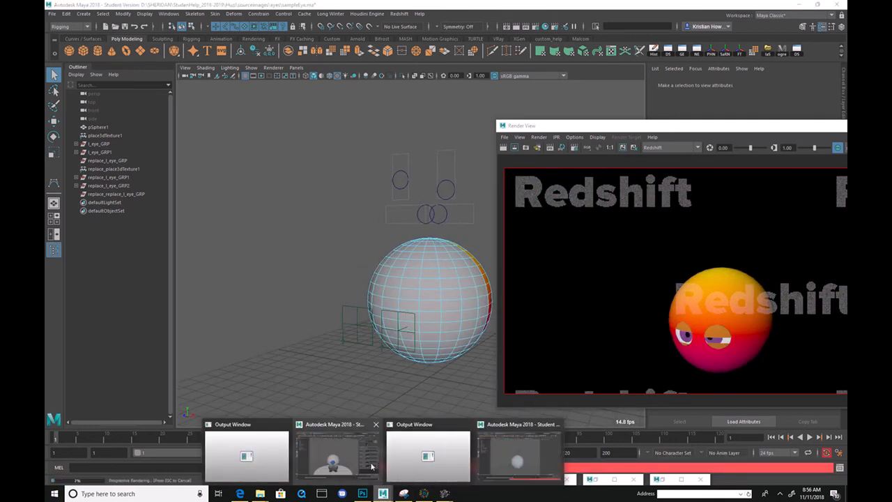
pyautogui.click(328, 454)
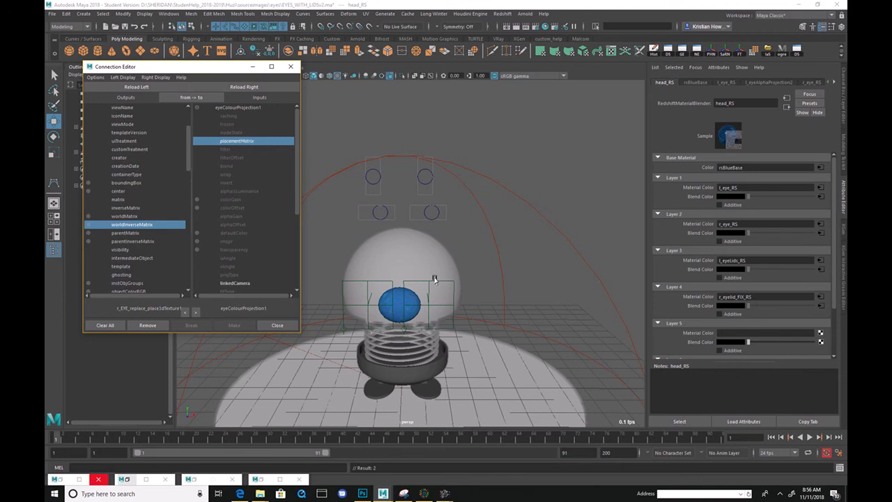
pyautogui.keyDown('alt'); pyautogui.moveTo(510, 270); pyautogui.dragTo(532, 261); pyautogui.keyUp('alt')
pyautogui.keyDown('alt'); pyautogui.moveTo(532, 261); pyautogui.dragTo(532, 315, button='right'); pyautogui.keyUp('alt')
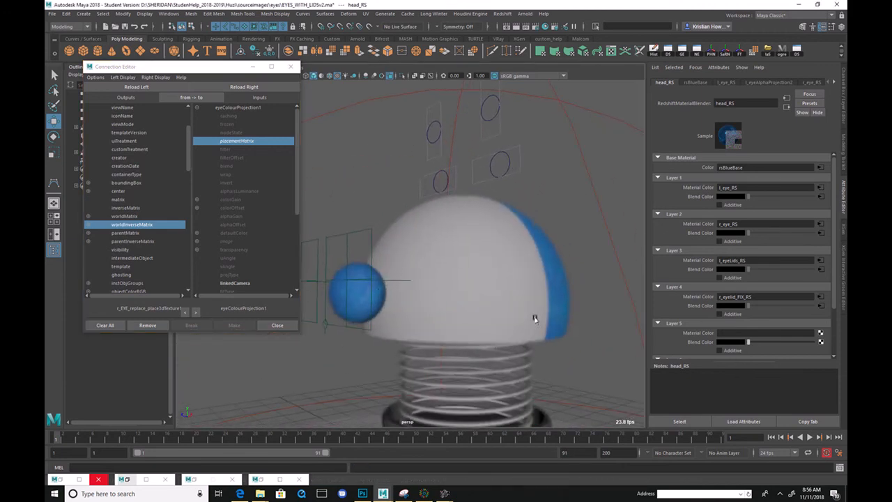
pyautogui.keyDown('alt'); pyautogui.moveTo(486, 301); pyautogui.dragTo(478, 270); pyautogui.keyUp('alt')
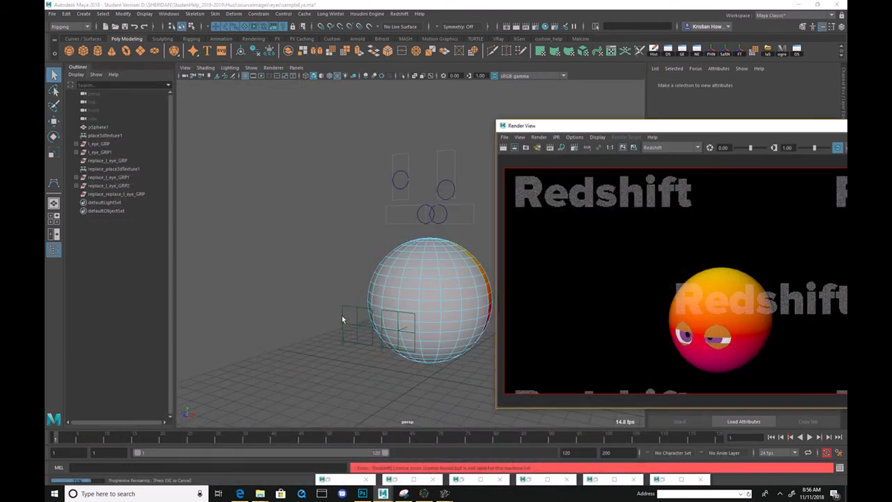
# - Return to the sampleEye scene and slide l_eye_CTL of replace_l_eye_GRP1 sideways, away from the other eye control
pyautogui.keyDown('alt'); pyautogui.moveTo(320, 294); pyautogui.dragTo(410, 304); pyautogui.keyUp('alt')
pyautogui.keyDown('alt'); pyautogui.moveTo(412, 216); pyautogui.dragTo(389, 206); pyautogui.keyUp('alt')
pyautogui.click(386, 169)
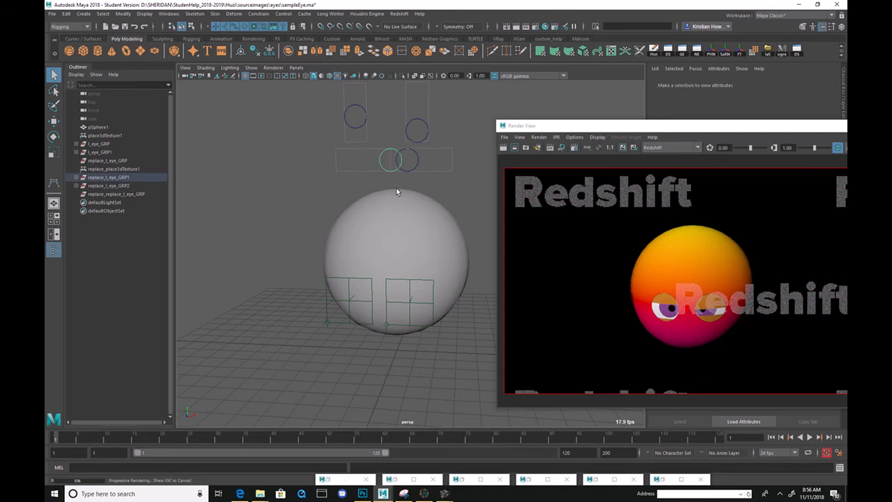
pyautogui.press('w')
pyautogui.moveTo(418, 159); pyautogui.dragTo(408, 161)
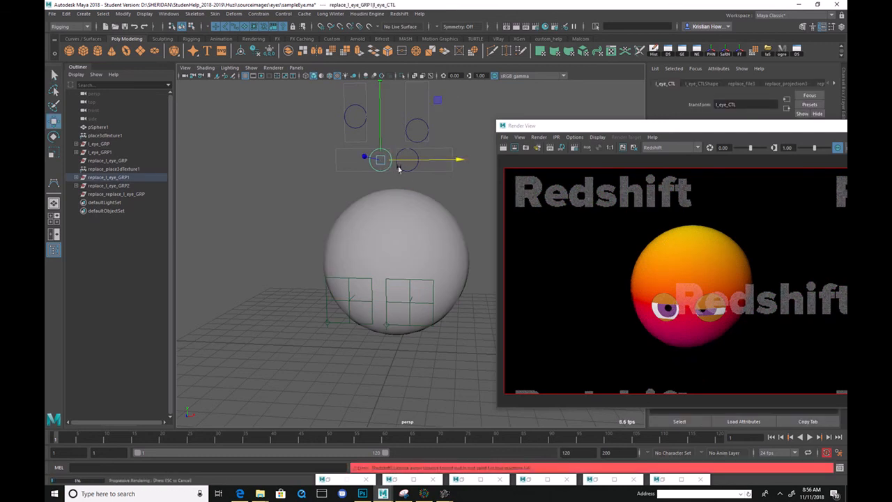
# - Slide l_eye_CTL of l_eye_GRP along its slider frame and bring the whole render window into view
pyautogui.press('q')
pyautogui.click(407, 155)
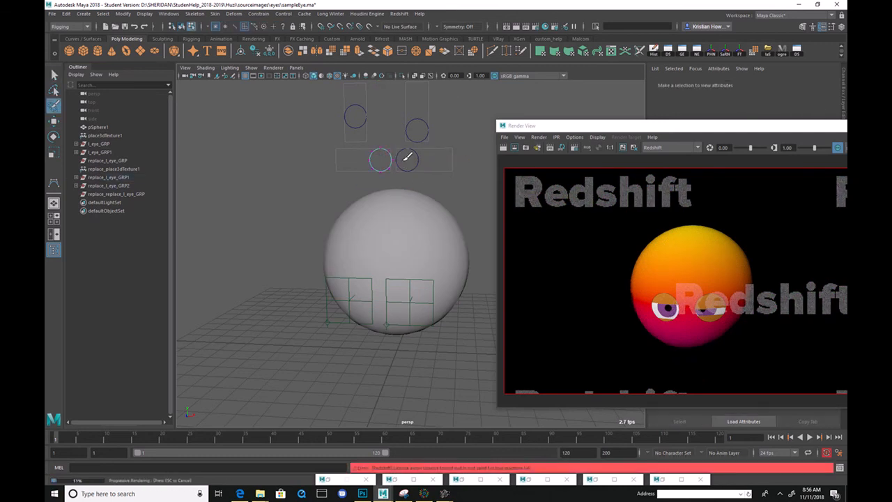
pyautogui.press('w')
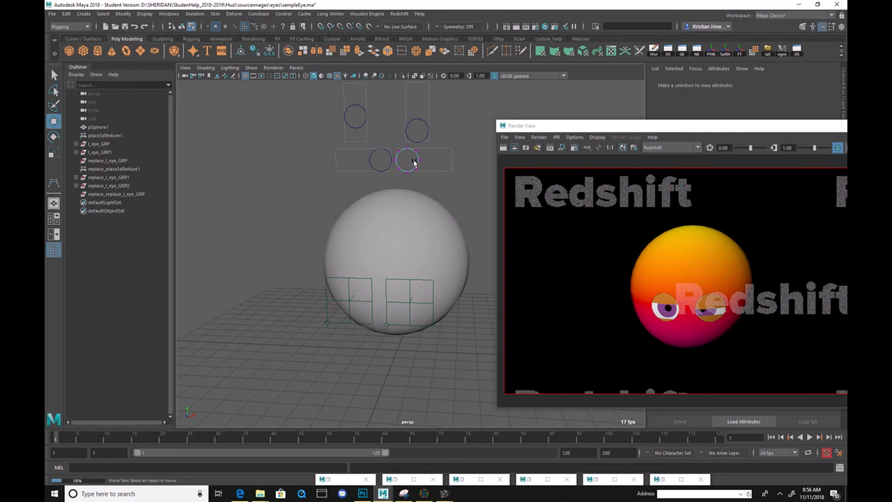
pyautogui.rightClick(421, 161)
pyautogui.click(461, 149)
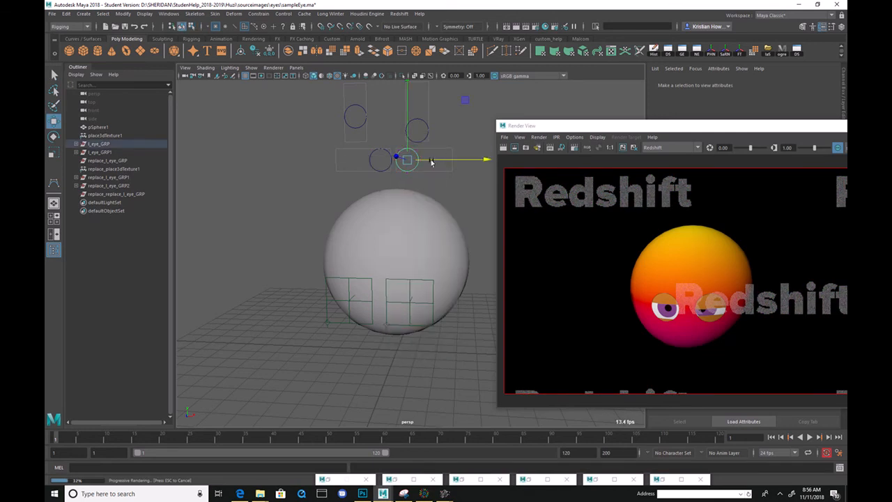
pyautogui.moveTo(433, 166); pyautogui.dragTo(411, 167)
pyautogui.click(453, 203)
pyautogui.keyDown('alt'); pyautogui.moveTo(454, 203); pyautogui.dragTo(313, 243); pyautogui.keyUp('alt')
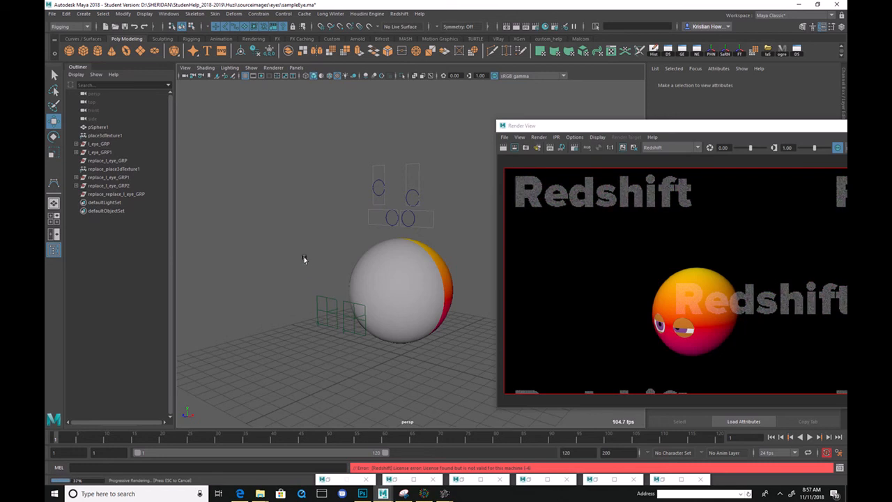
pyautogui.moveTo(675, 128); pyautogui.dragTo(582, 94)
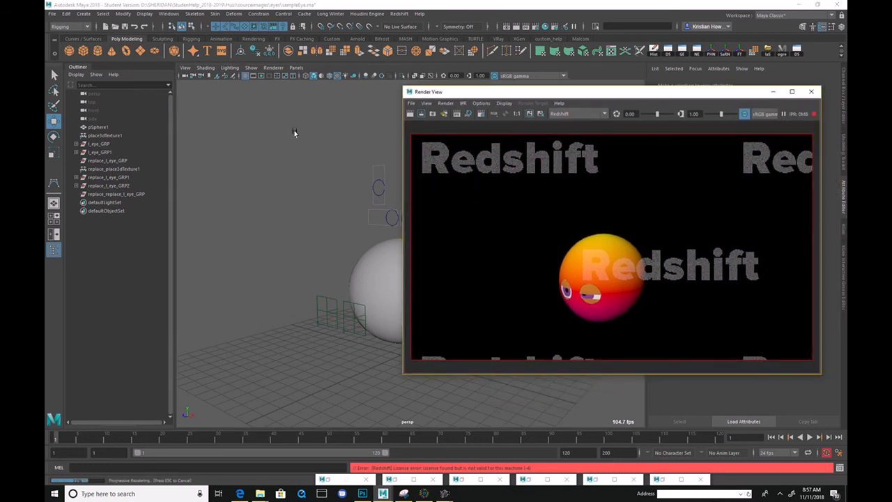
# - Save the scene under the new name sampleEyes.ma in the sourceimages eyes folder
pyautogui.click(53, 14)
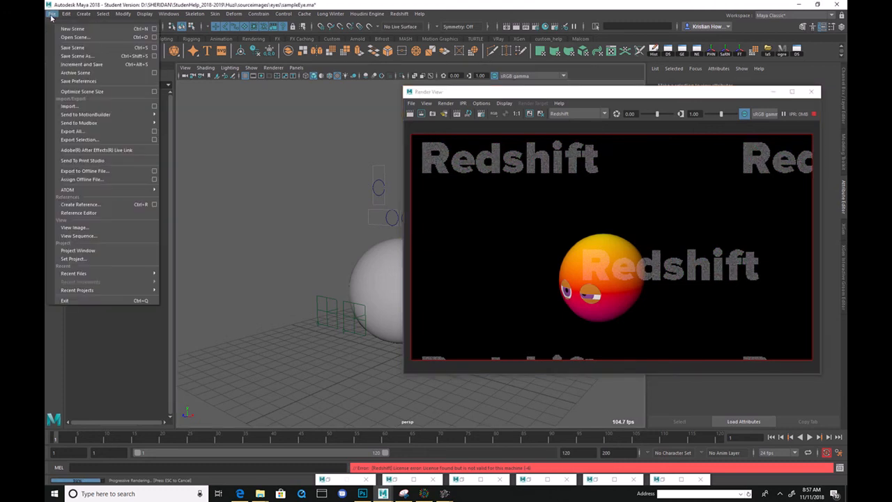
pyautogui.click(85, 63)
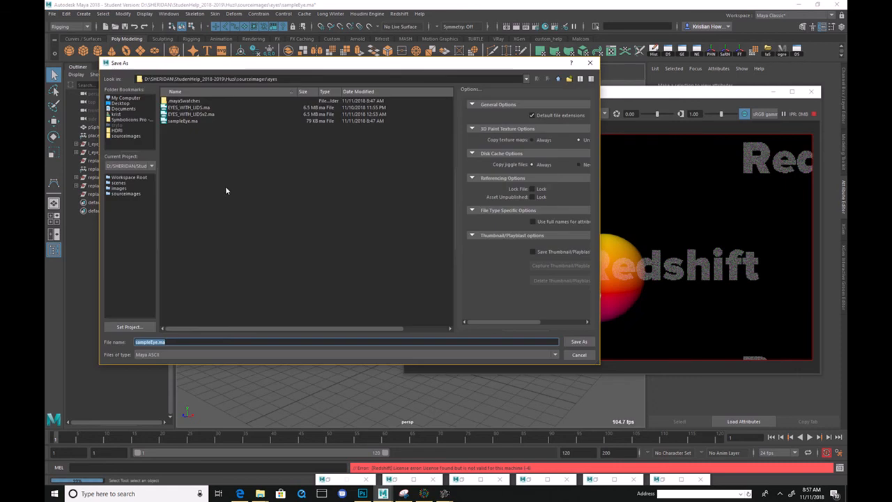
pyautogui.click(187, 122)
pyautogui.click(160, 341)
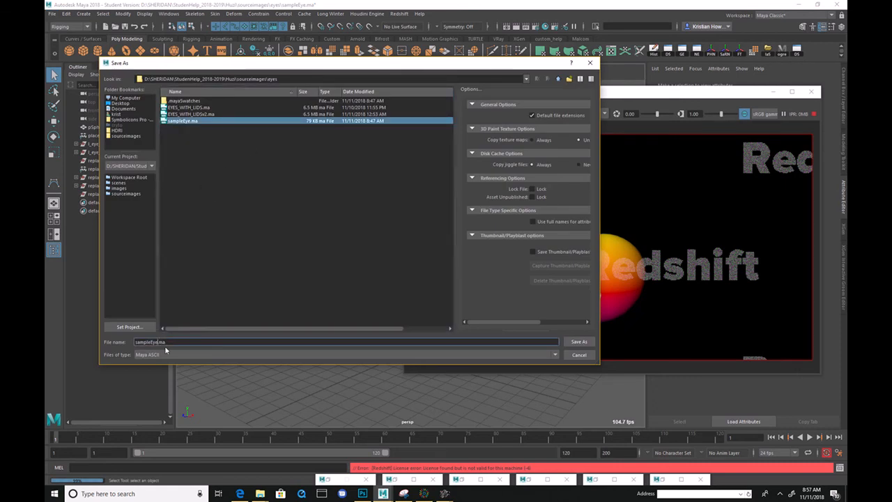
pyautogui.write('v')
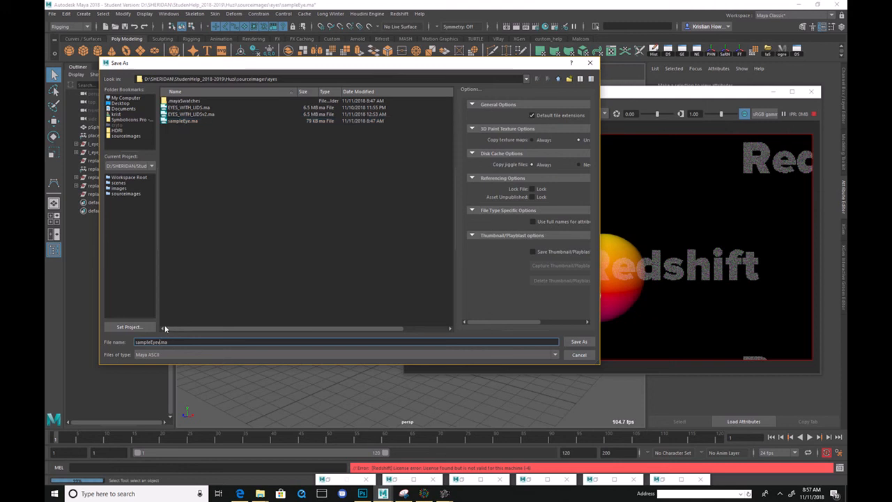
pyautogui.press('Return')
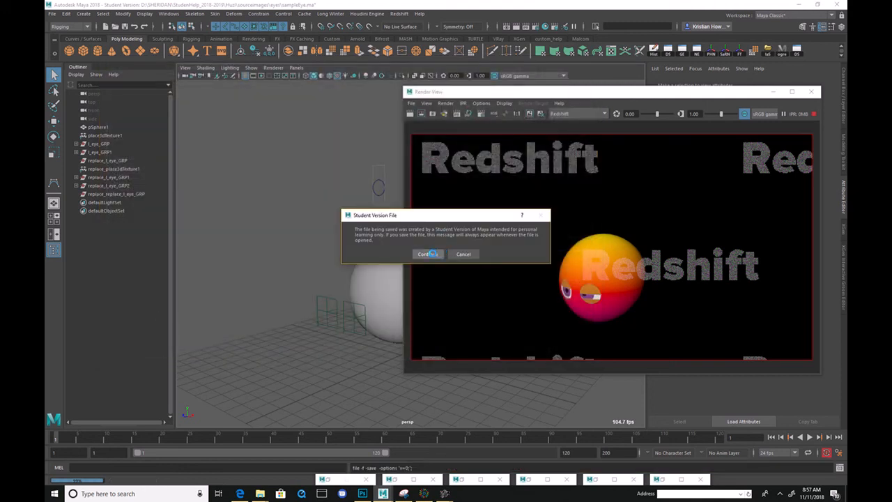
# - Finish saving the scene as sampleEyev2.ma despite the student version notice, and delete all unused shading nodes in the Hypershade
pyautogui.click(428, 252)
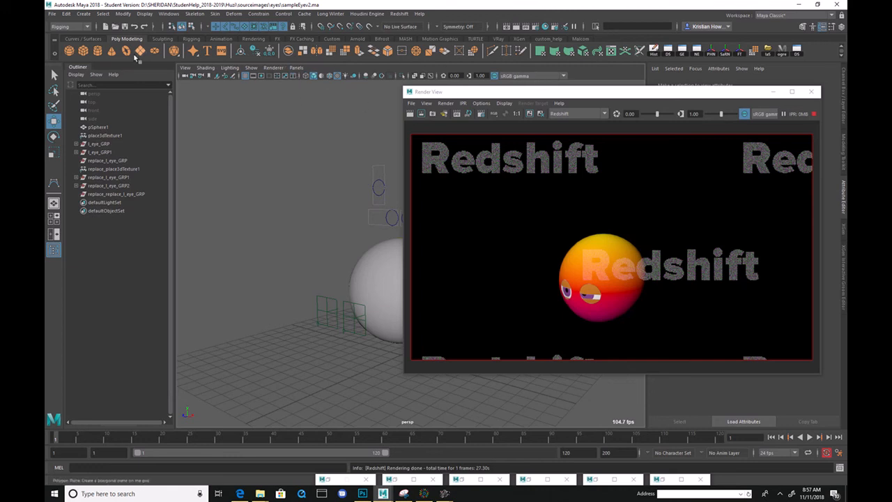
pyautogui.click(554, 26)
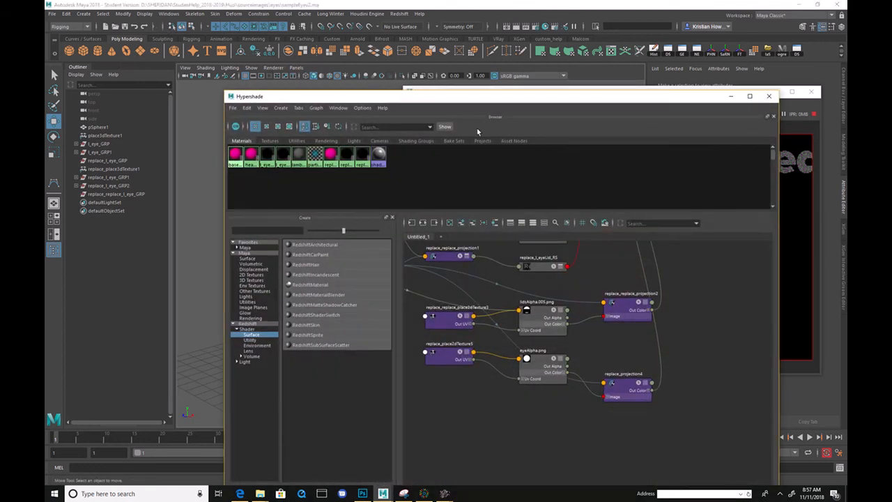
pyautogui.click(247, 108)
pyautogui.moveTo(322, 201)
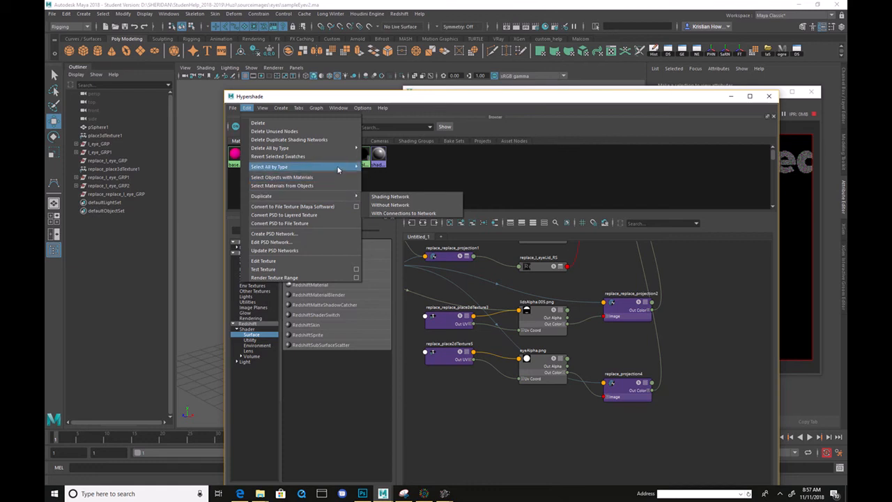
pyautogui.click(333, 130)
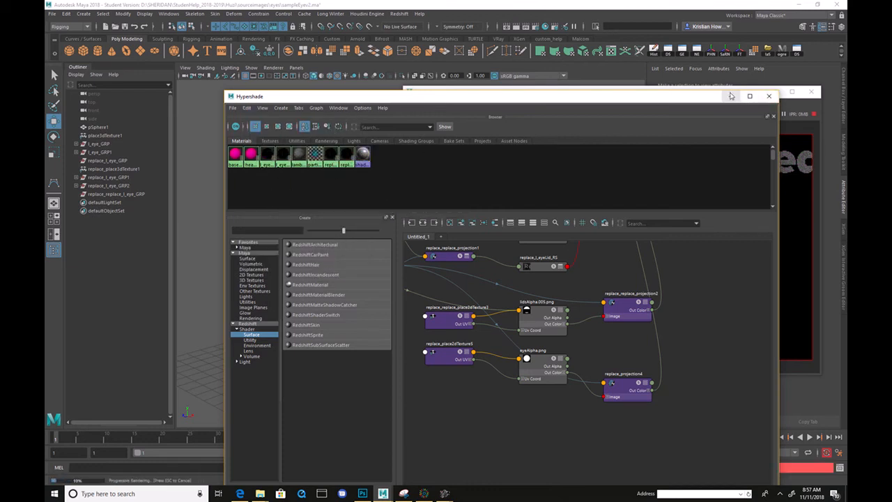
# - Minimize the Hypershade and render windows, and save the cleaned-up scene as an incremented version, accepting the student version notice
pyautogui.click(730, 96)
pyautogui.moveTo(718, 96); pyautogui.dragTo(431, 49)
pyautogui.click(486, 44)
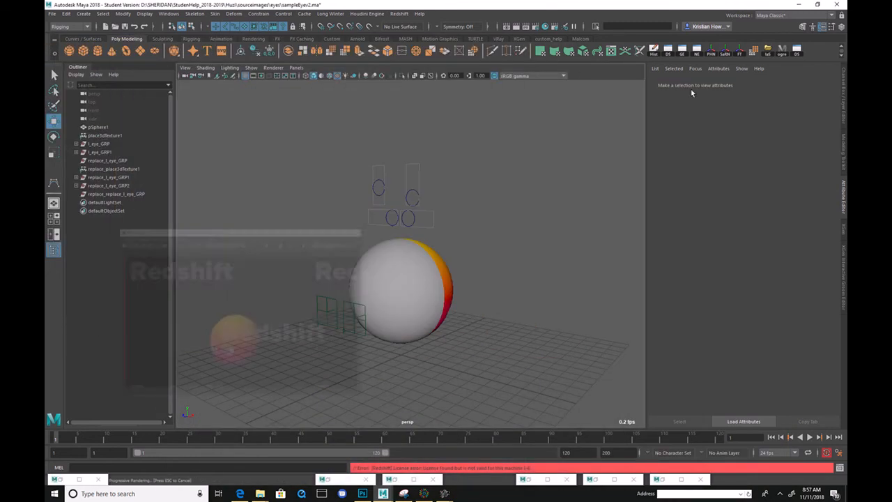
pyautogui.click(51, 14)
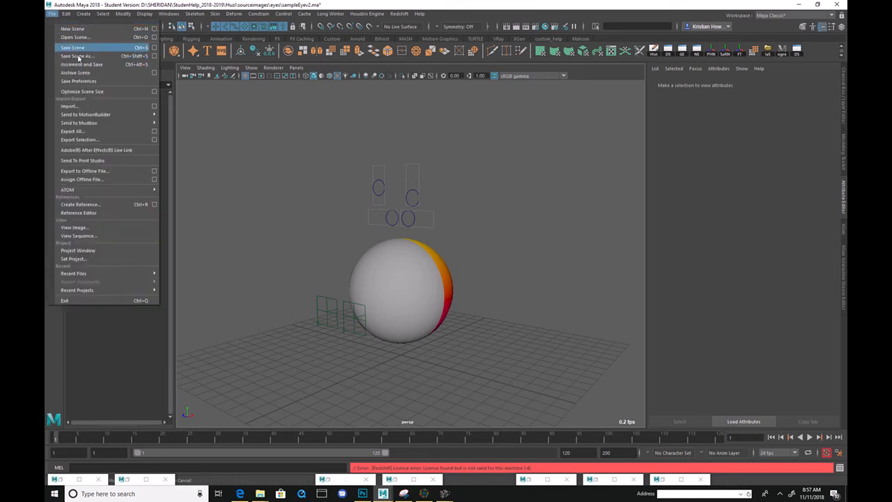
pyautogui.click(74, 48)
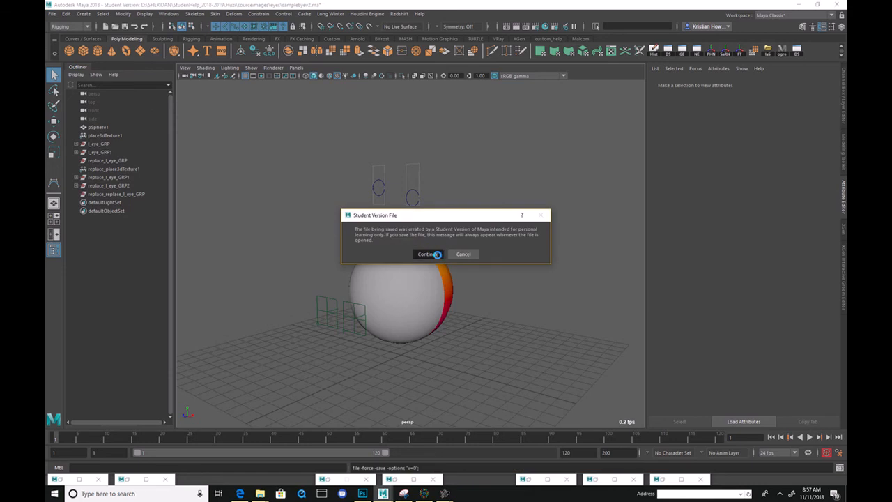
pyautogui.click(434, 254)
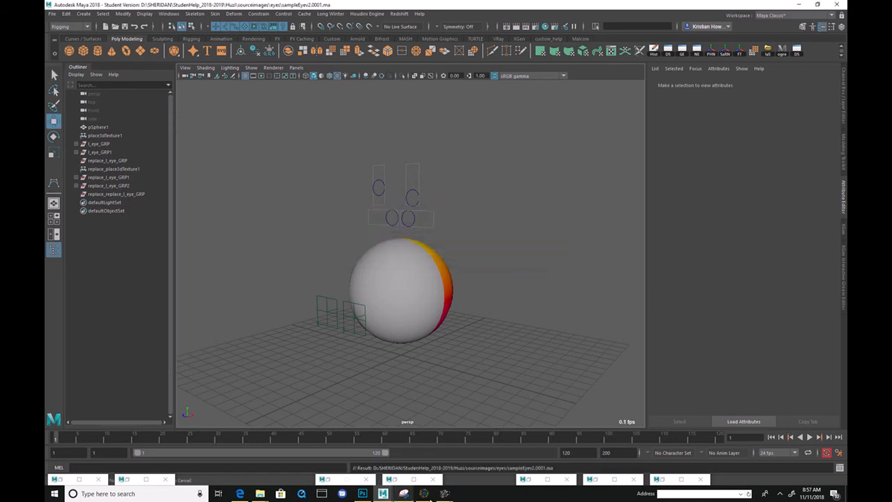